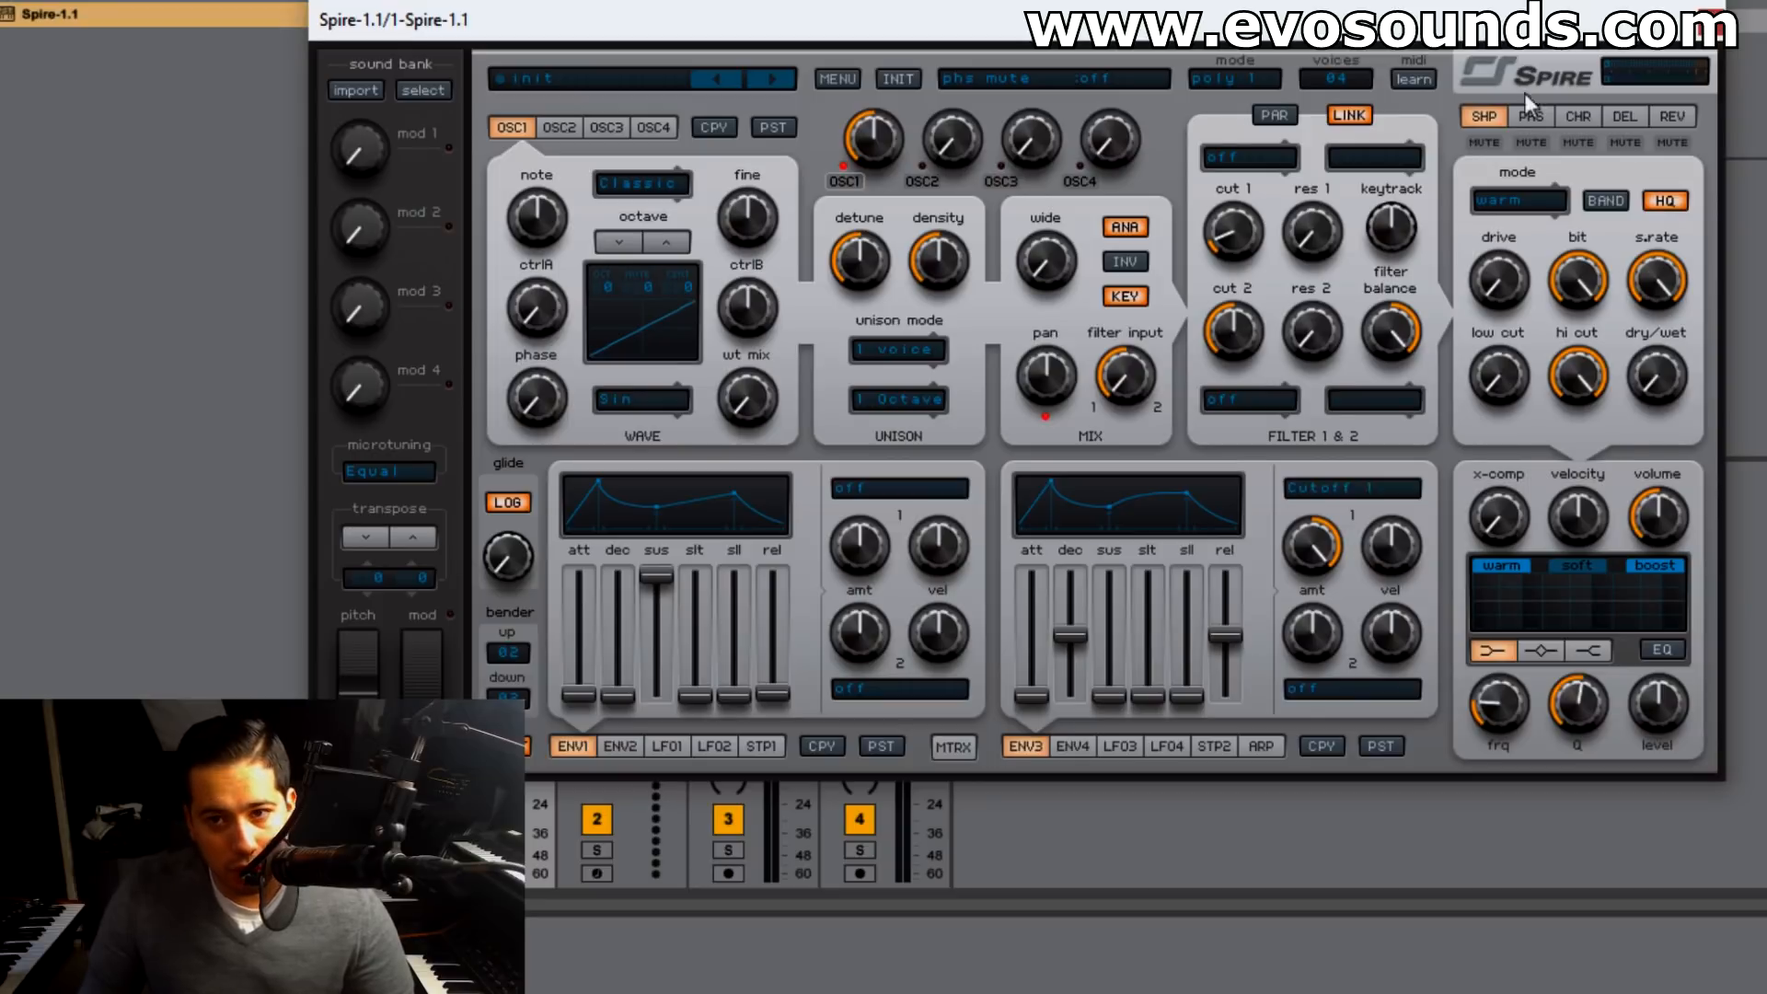
- Set the shaper's mode to hard and raise its dry/wet to maximum
{"action": "left_click", "coordinate": [1560, 195]}
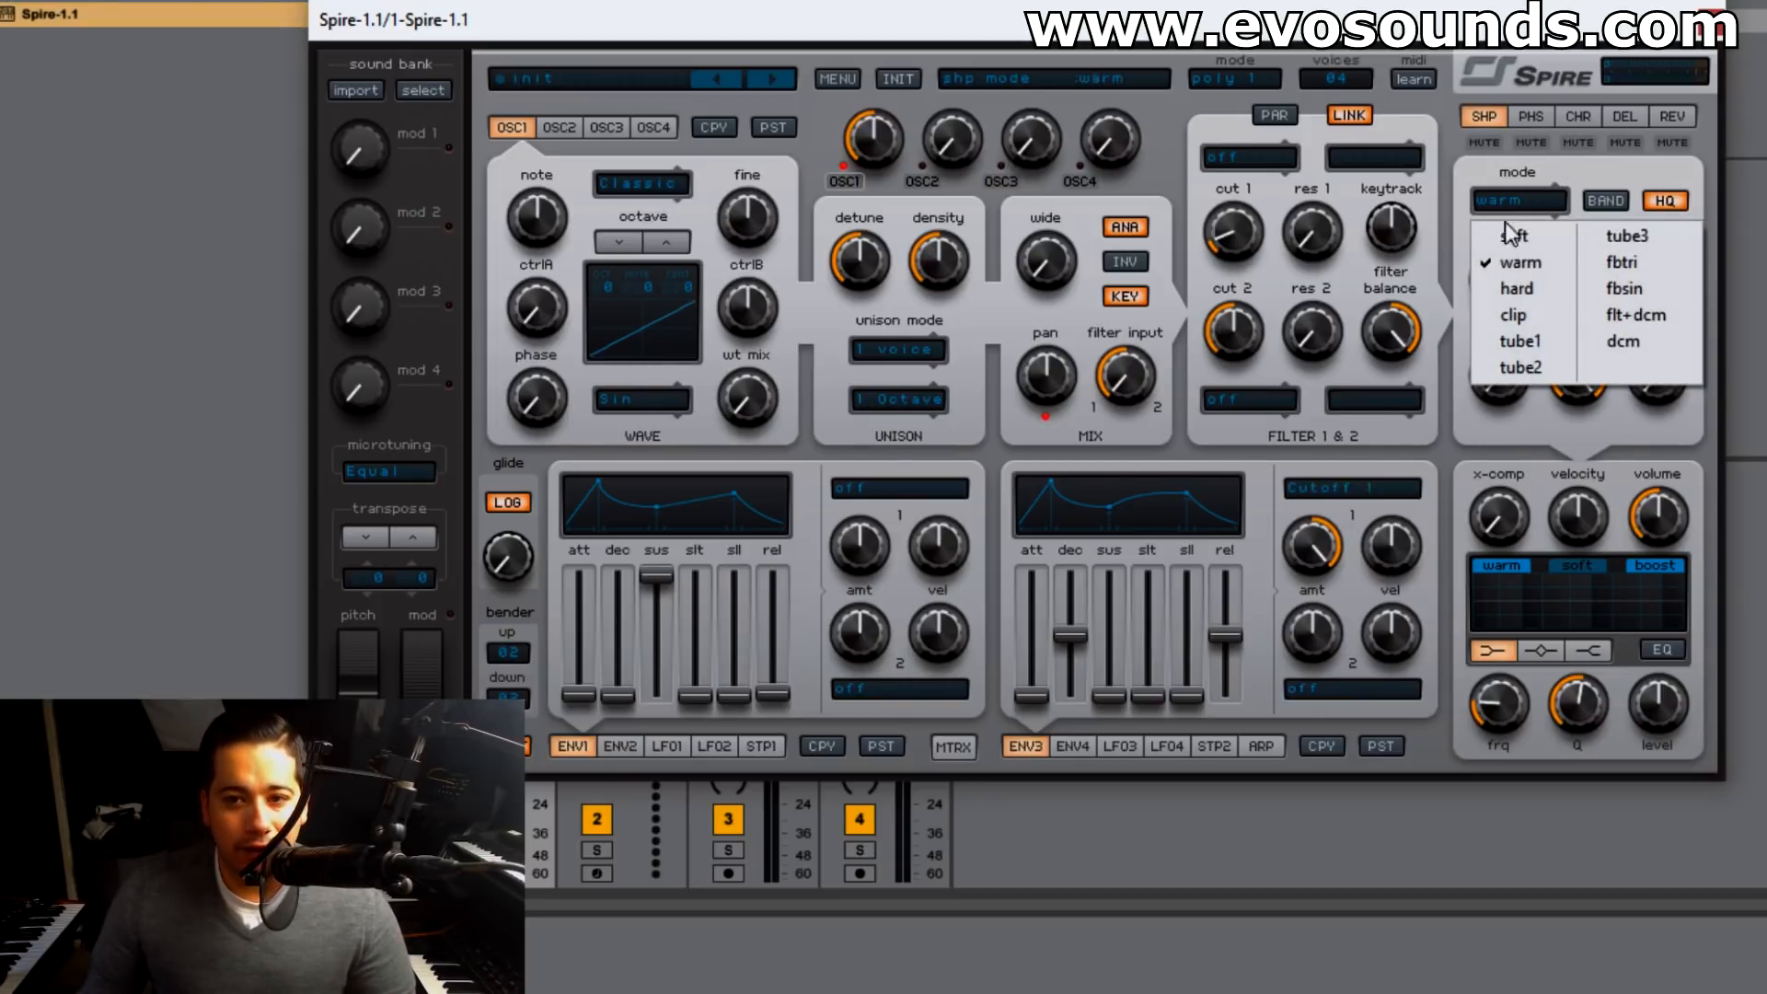
{"action": "left_click", "coordinate": [1656, 405]}
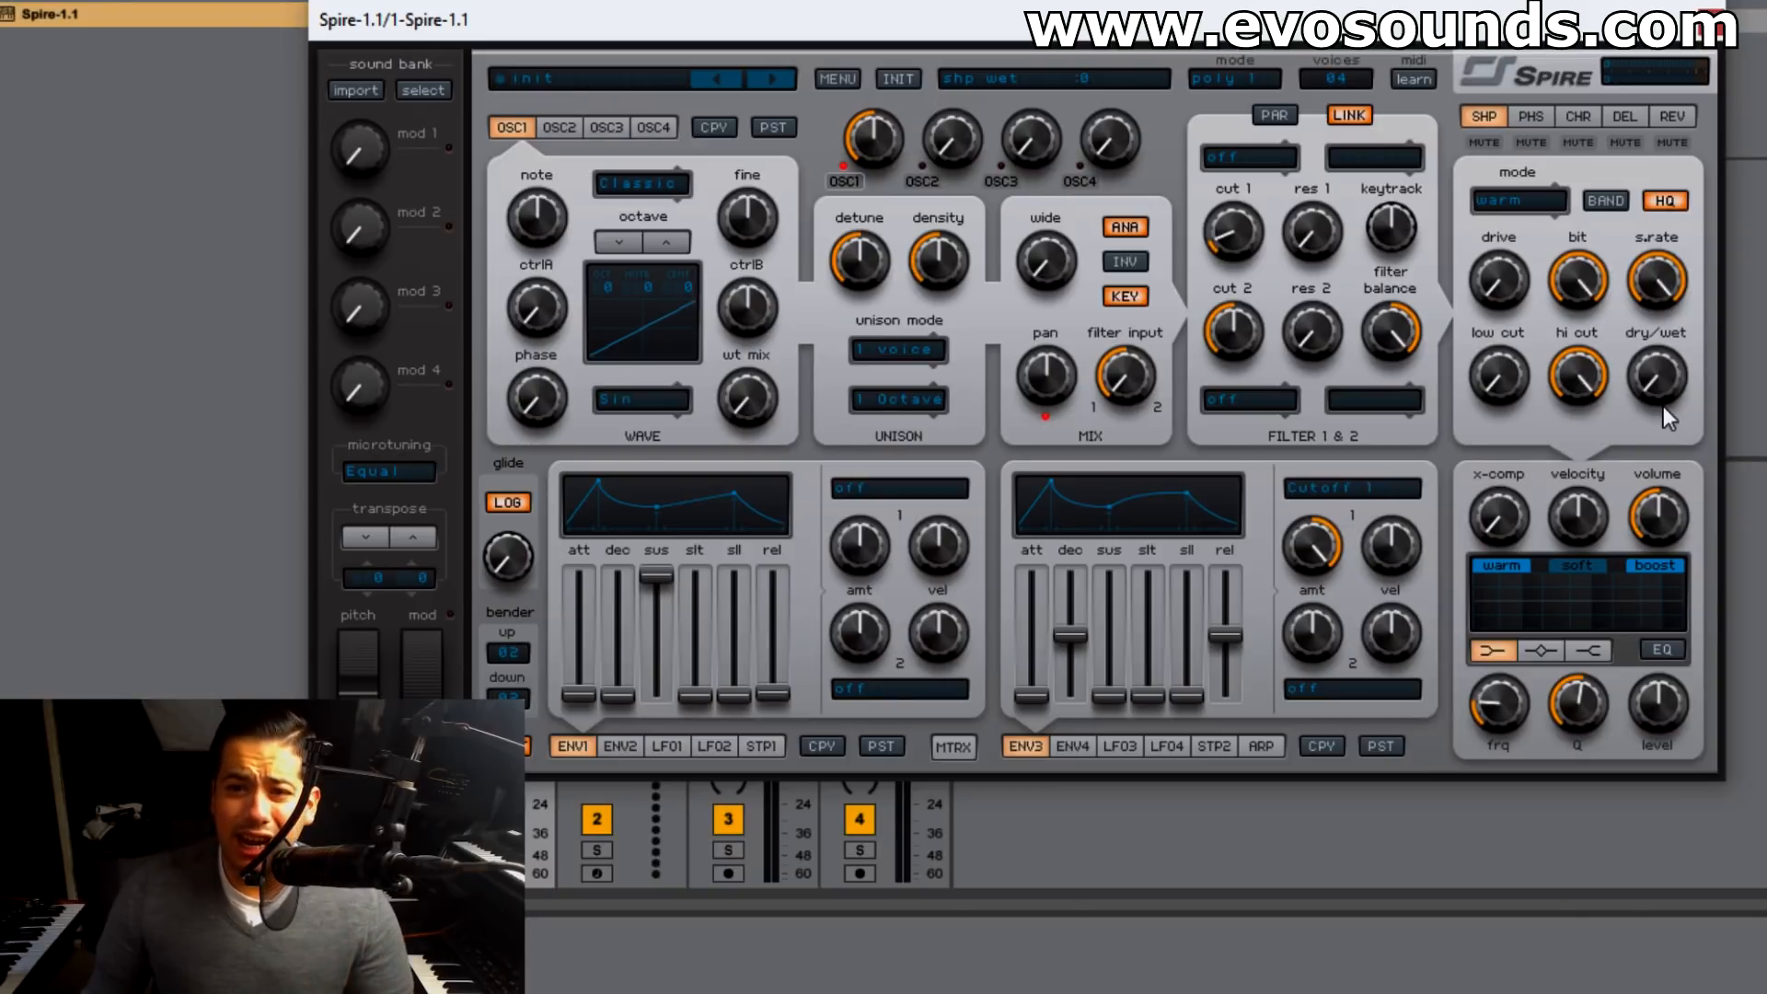
{"action": "left_click", "coordinate": [1520, 213]}
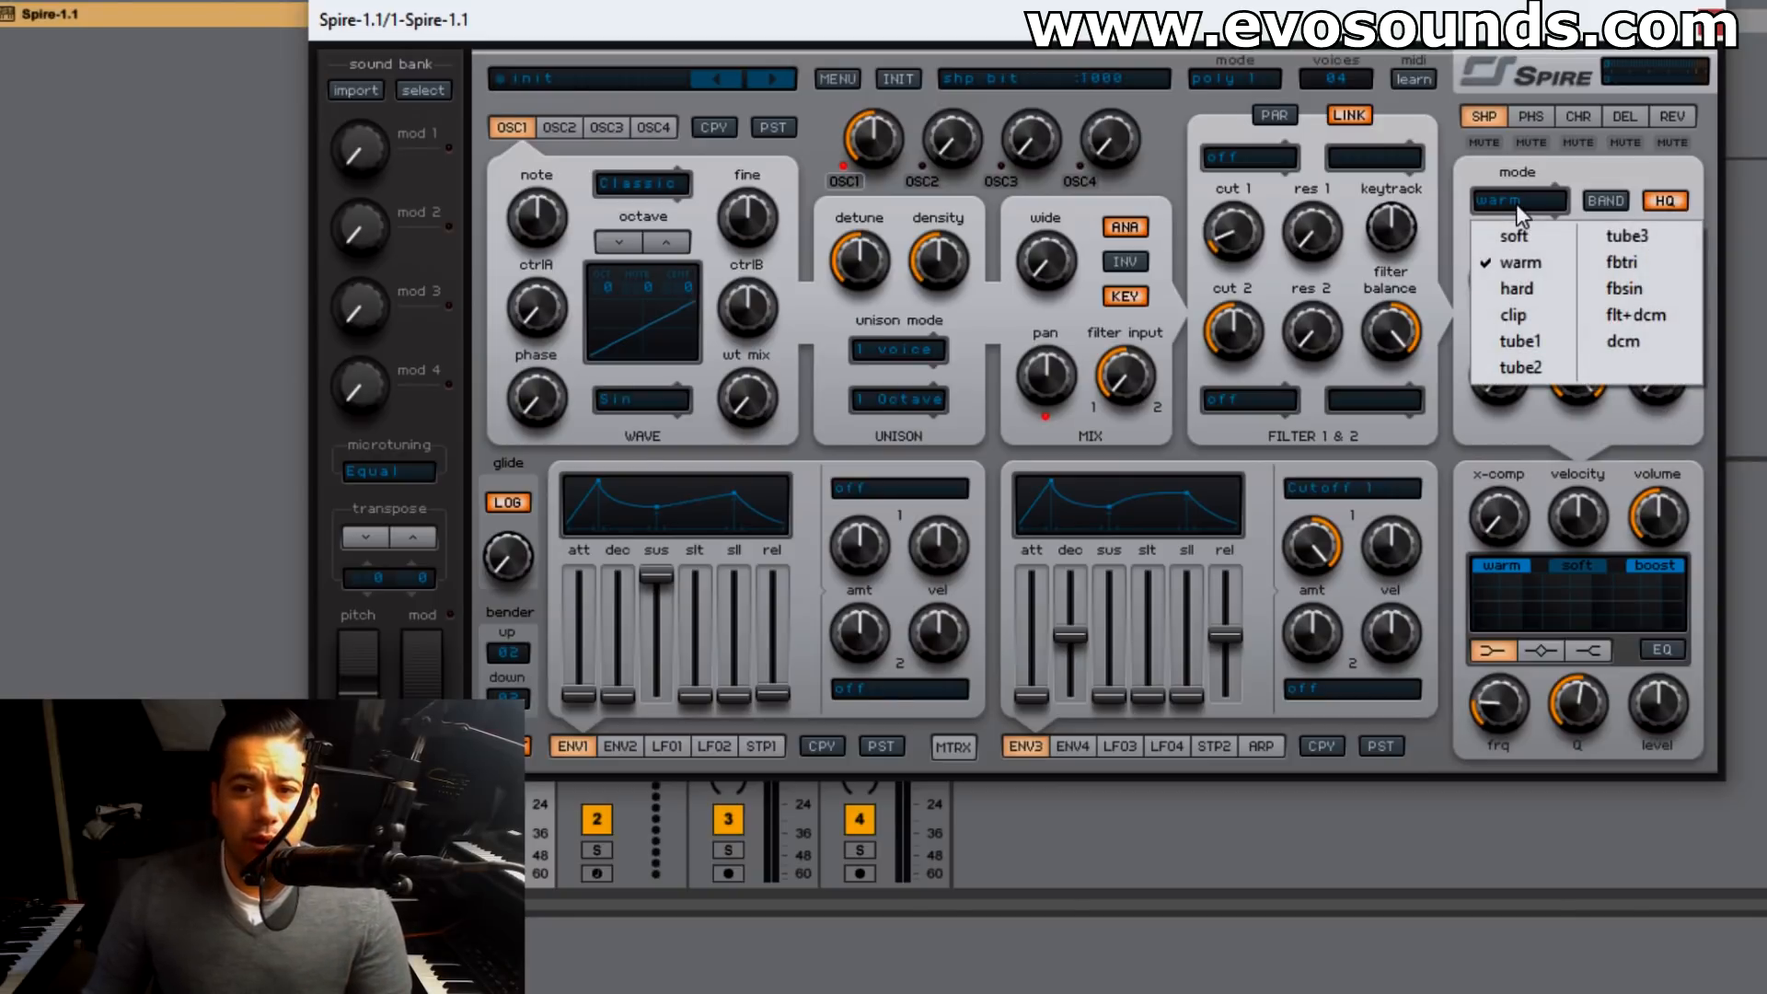
{"action": "left_click", "coordinate": [1520, 286]}
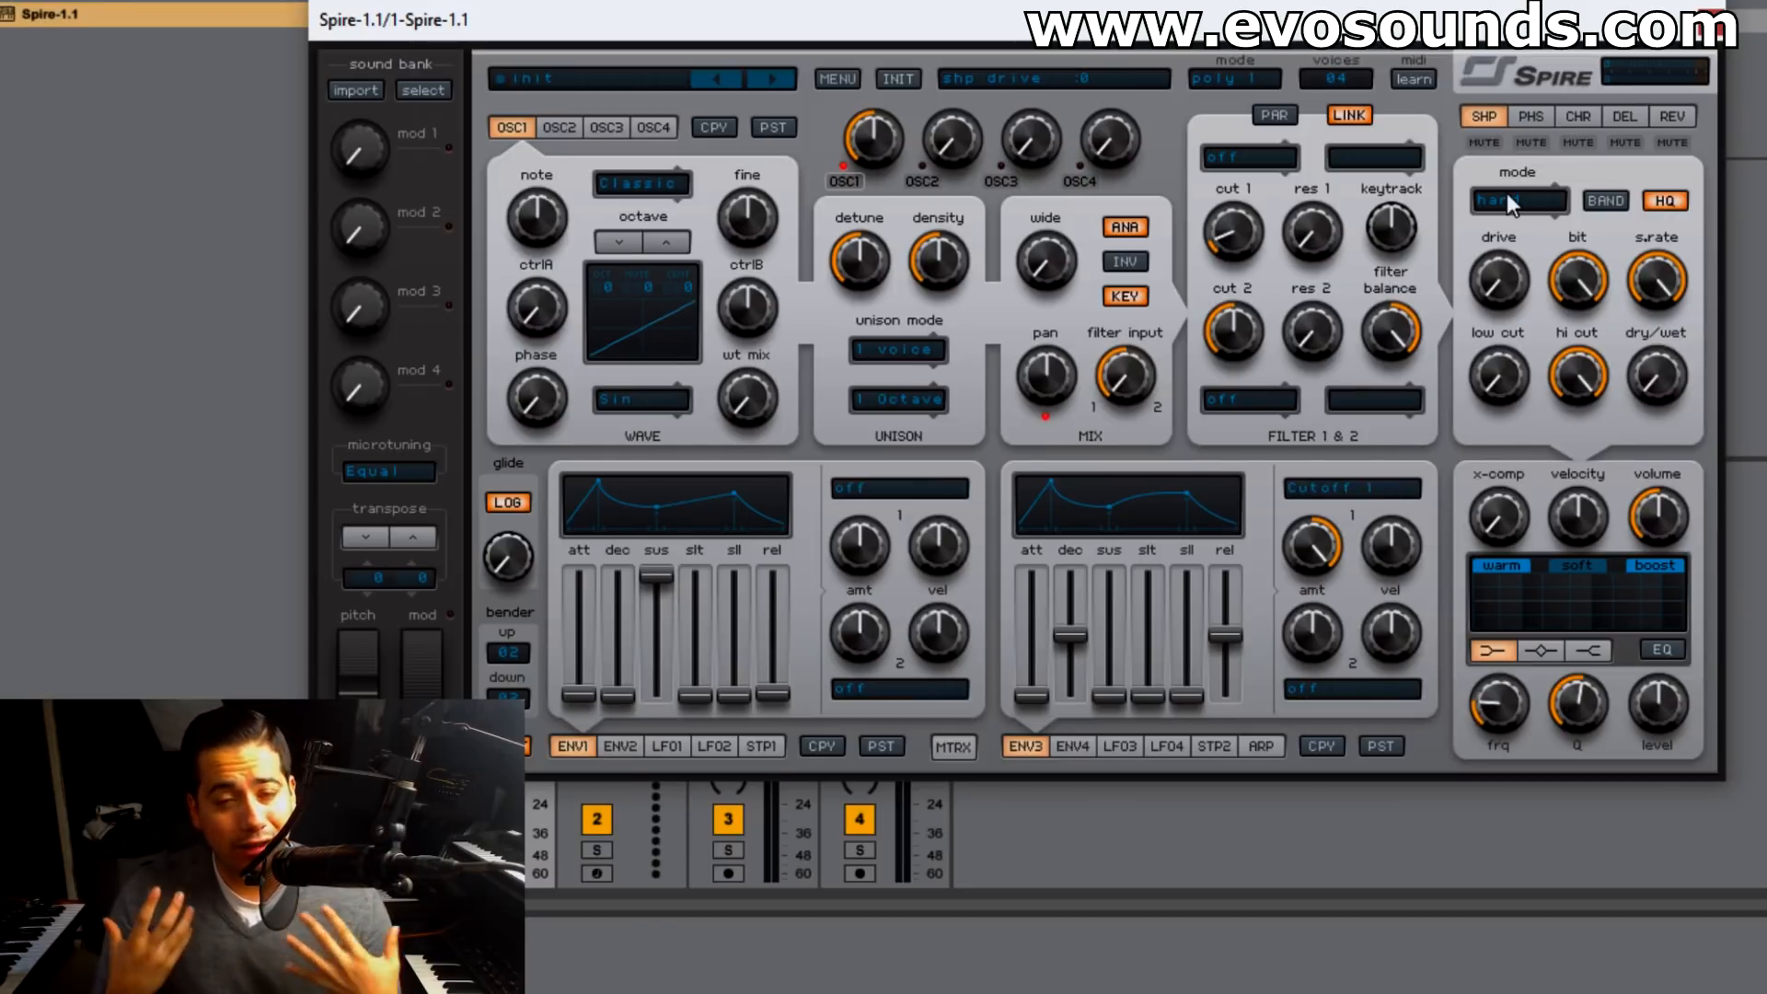
{"action": "left_click_drag", "start_coordinate": [1670, 378], "coordinate": [1674, 276]}
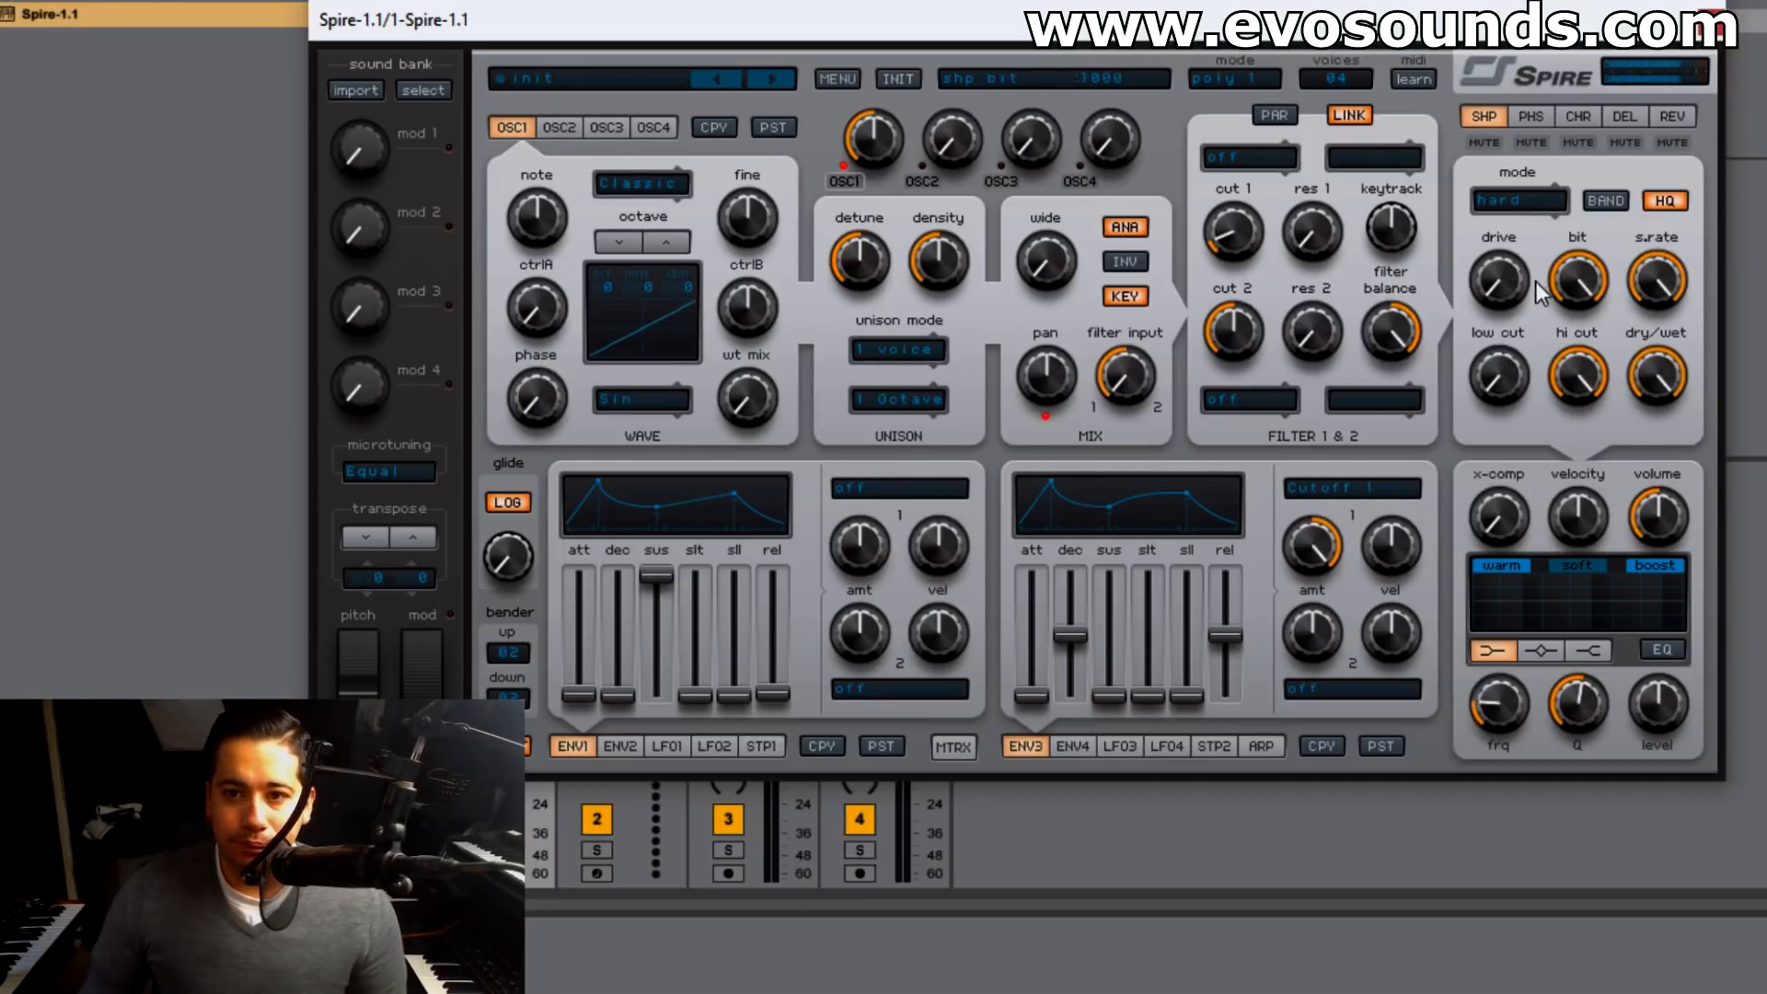
- Raise oscillator 1's wt mix to maximum, and sweep the shaper's drive up to 1000 and back to zero
{"action": "left_click_drag", "start_coordinate": [1493, 289], "coordinate": [1156, 264]}
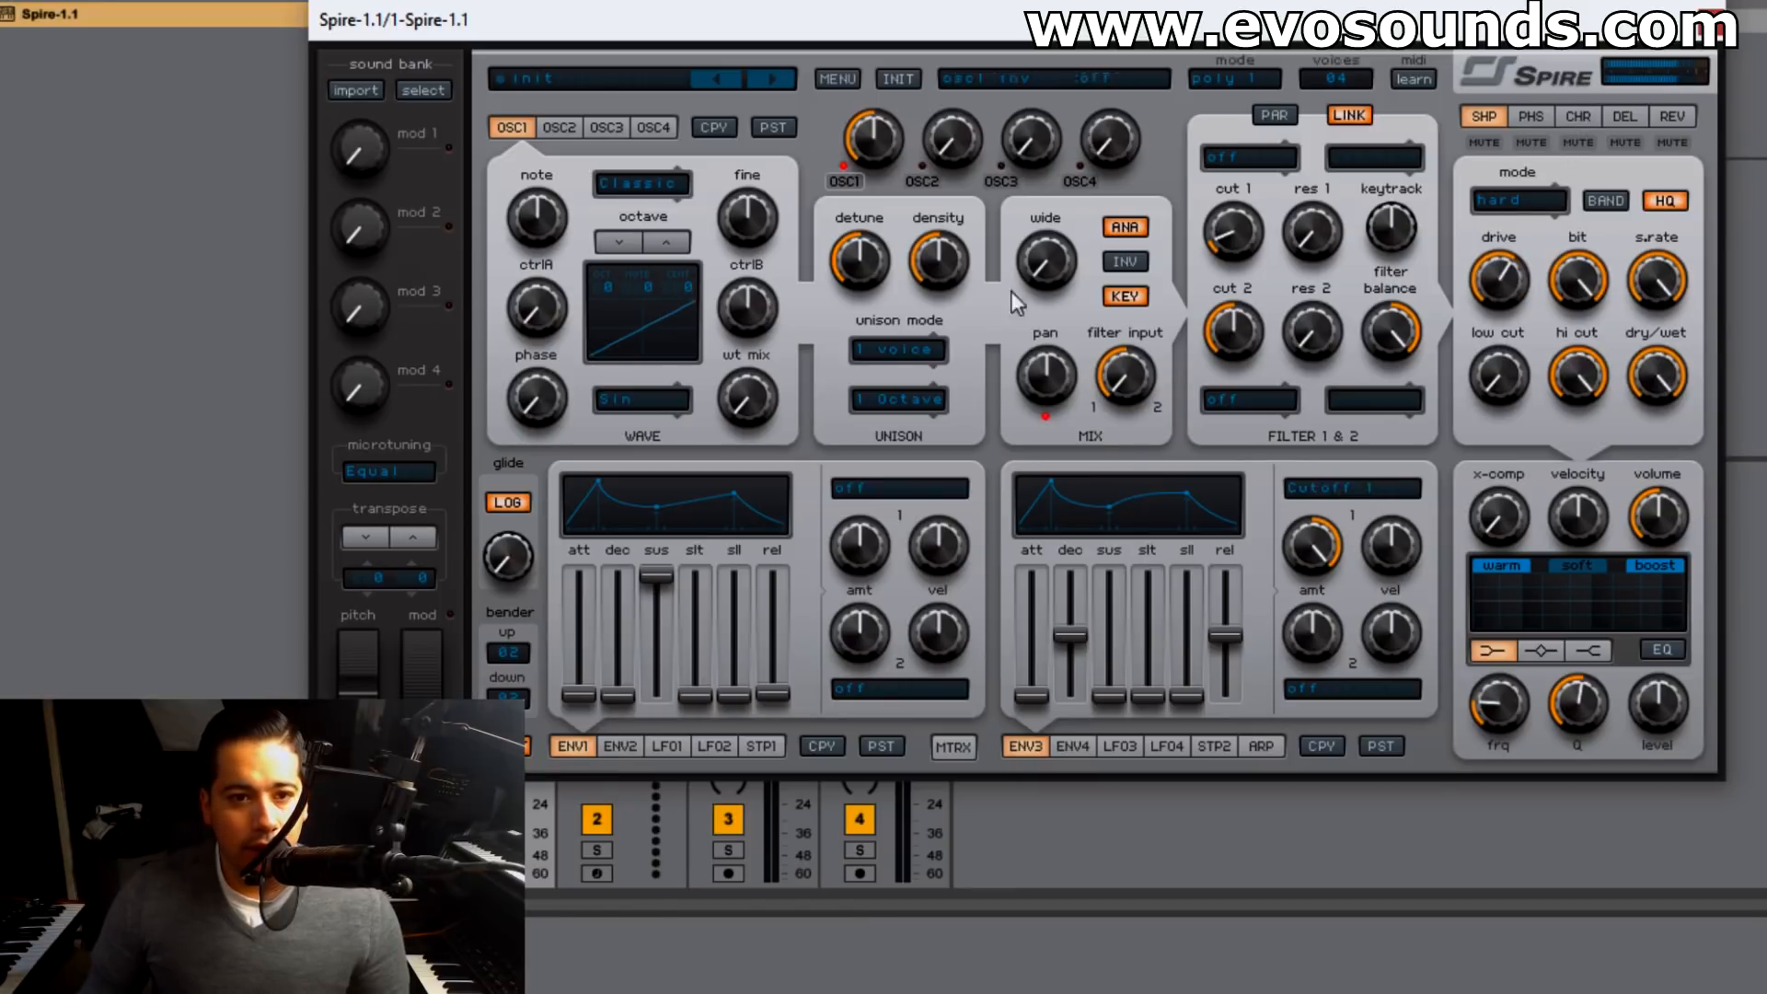
{"action": "left_click_drag", "start_coordinate": [762, 397], "coordinate": [1355, 241]}
{"action": "left_click_drag", "start_coordinate": [1496, 281], "coordinate": [1543, 168]}
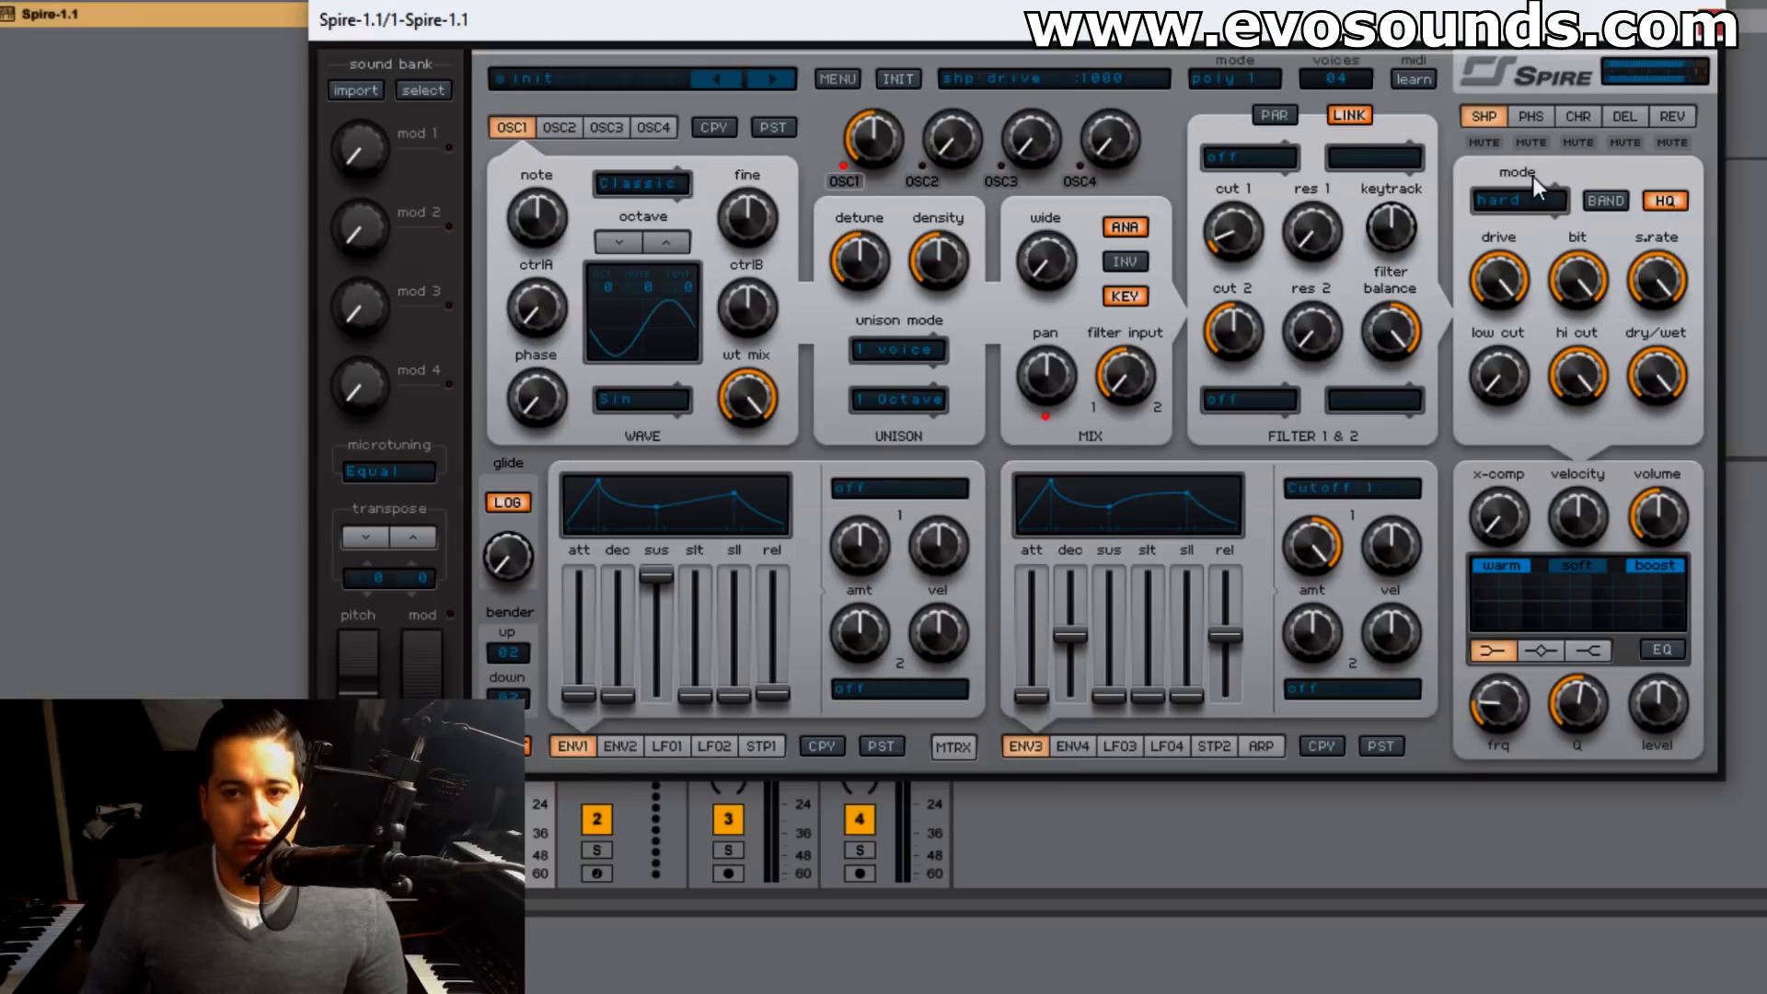
{"action": "left_click_drag", "start_coordinate": [1529, 196], "coordinate": [1519, 414]}
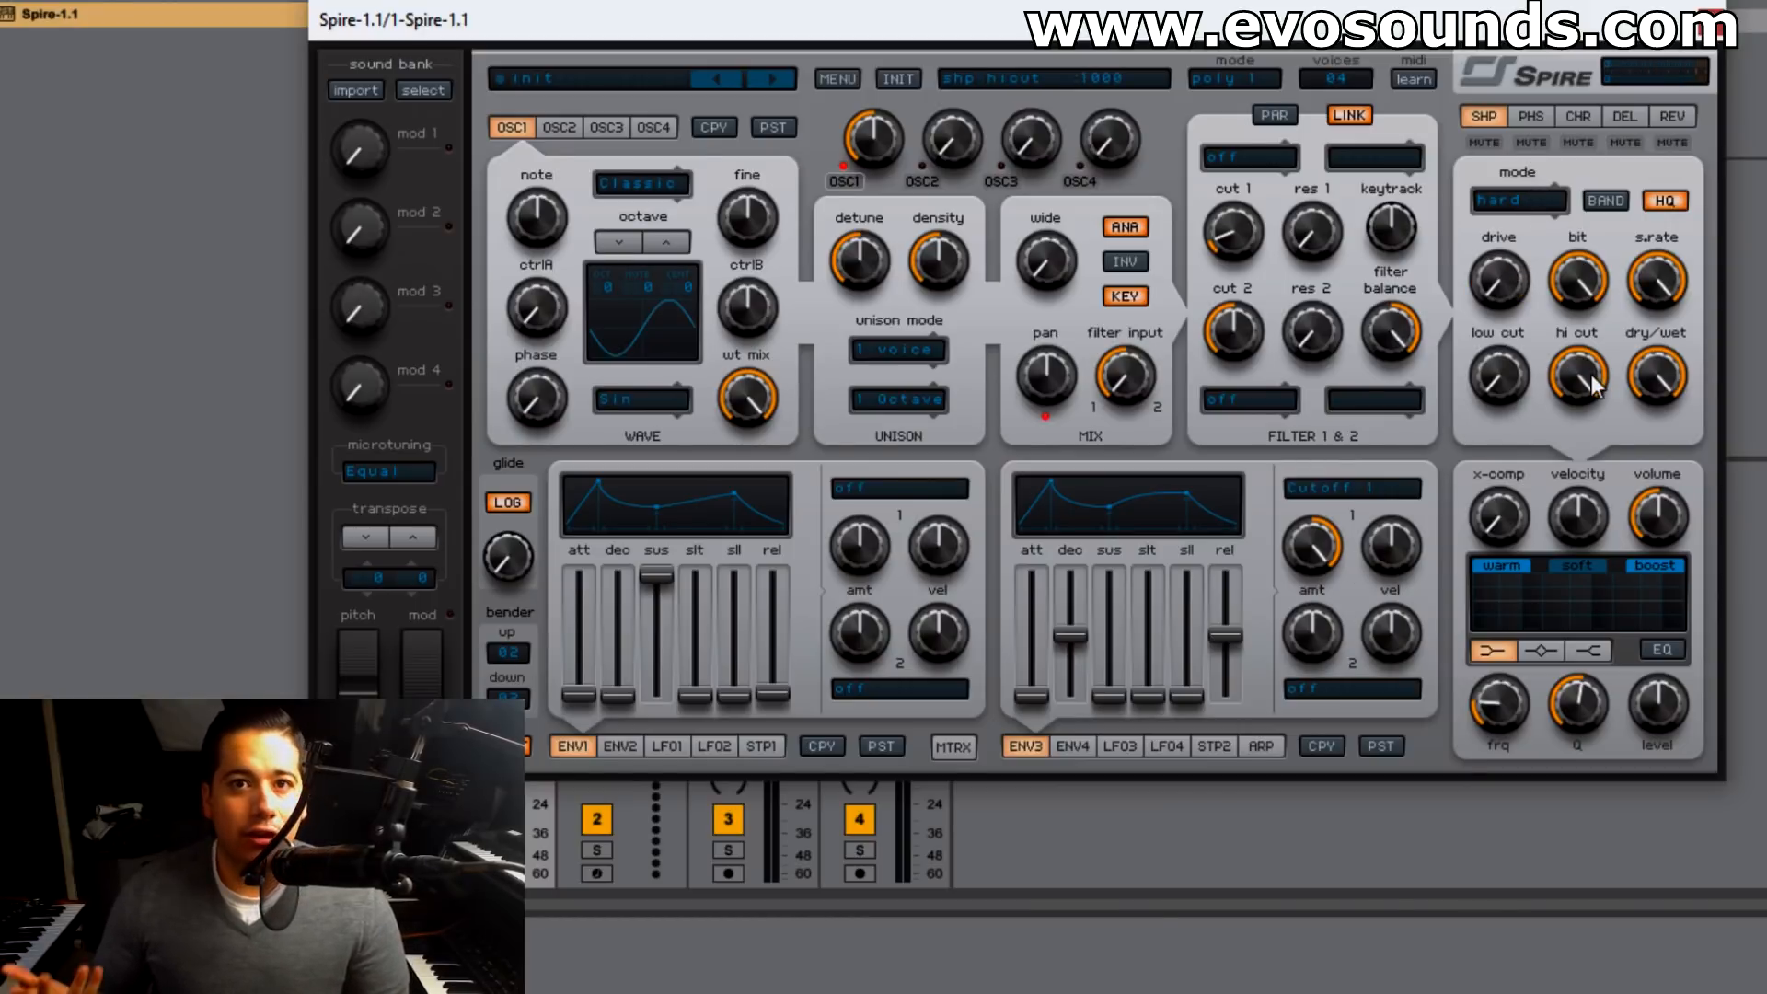
- Raise the shaper's drive to about two-thirds, and sweep its bit and sample rate down and back to maximum
{"action": "left_click_drag", "start_coordinate": [1498, 293], "coordinate": [1562, 241]}
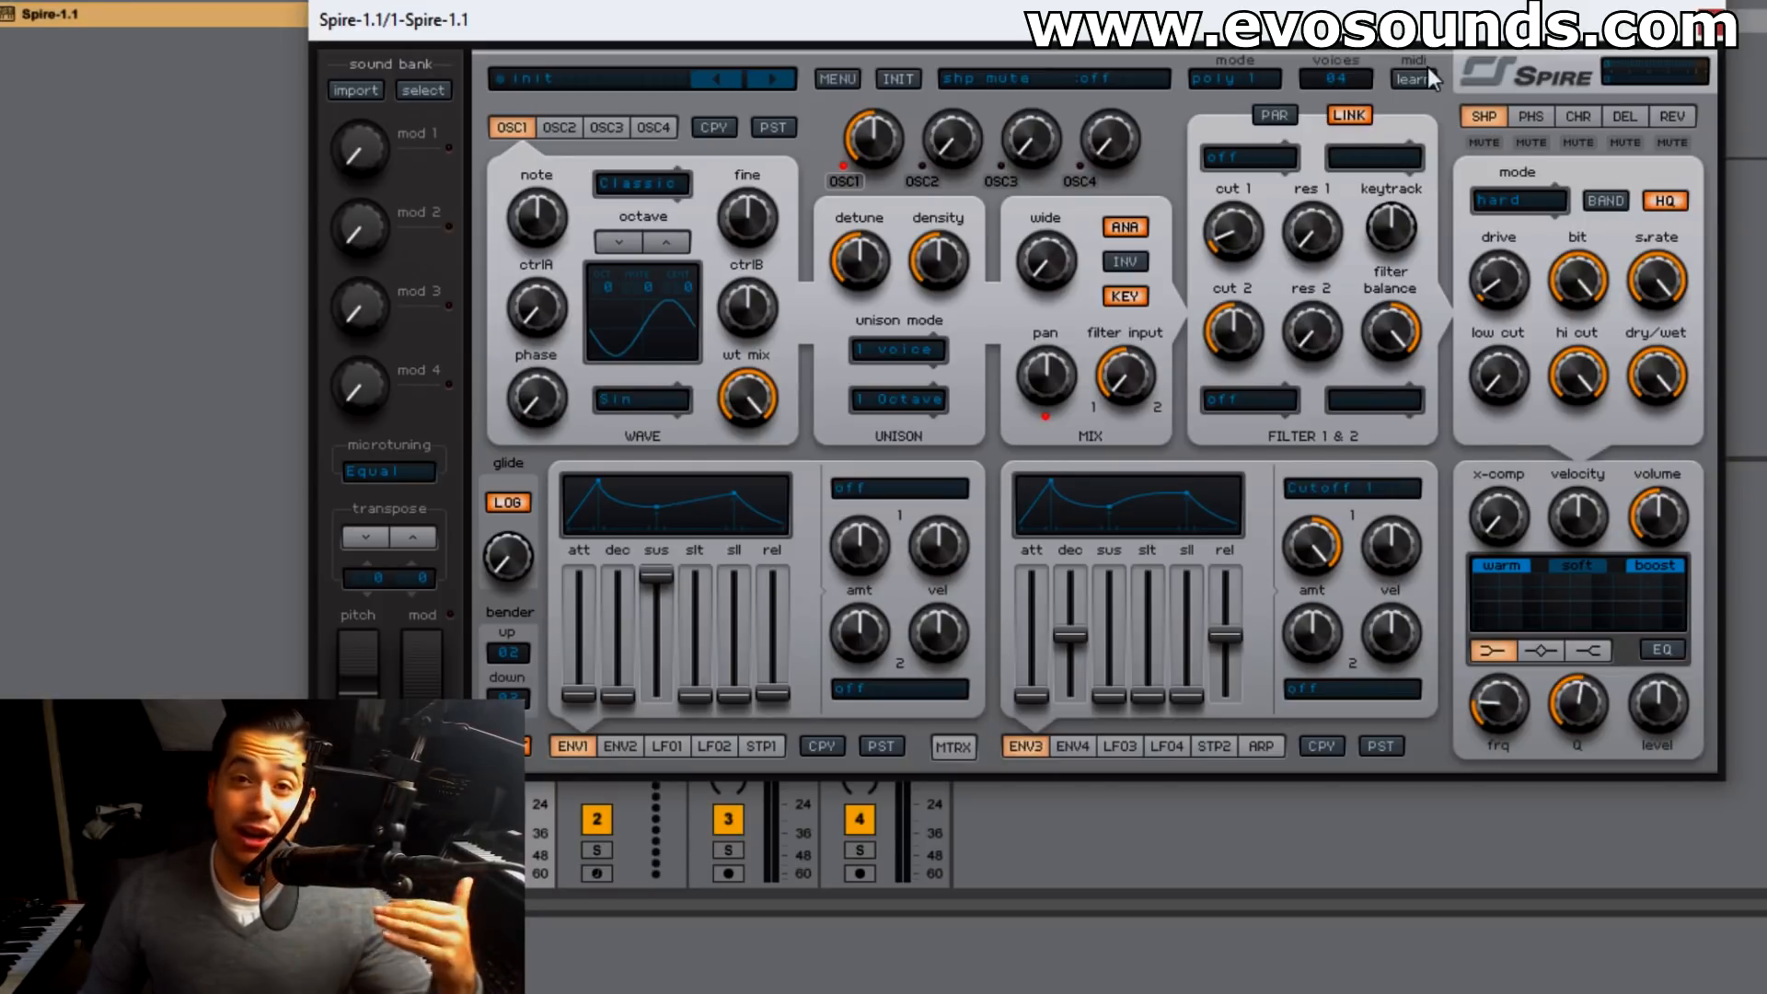
{"action": "left_click_drag", "start_coordinate": [1515, 285], "coordinate": [1577, 401]}
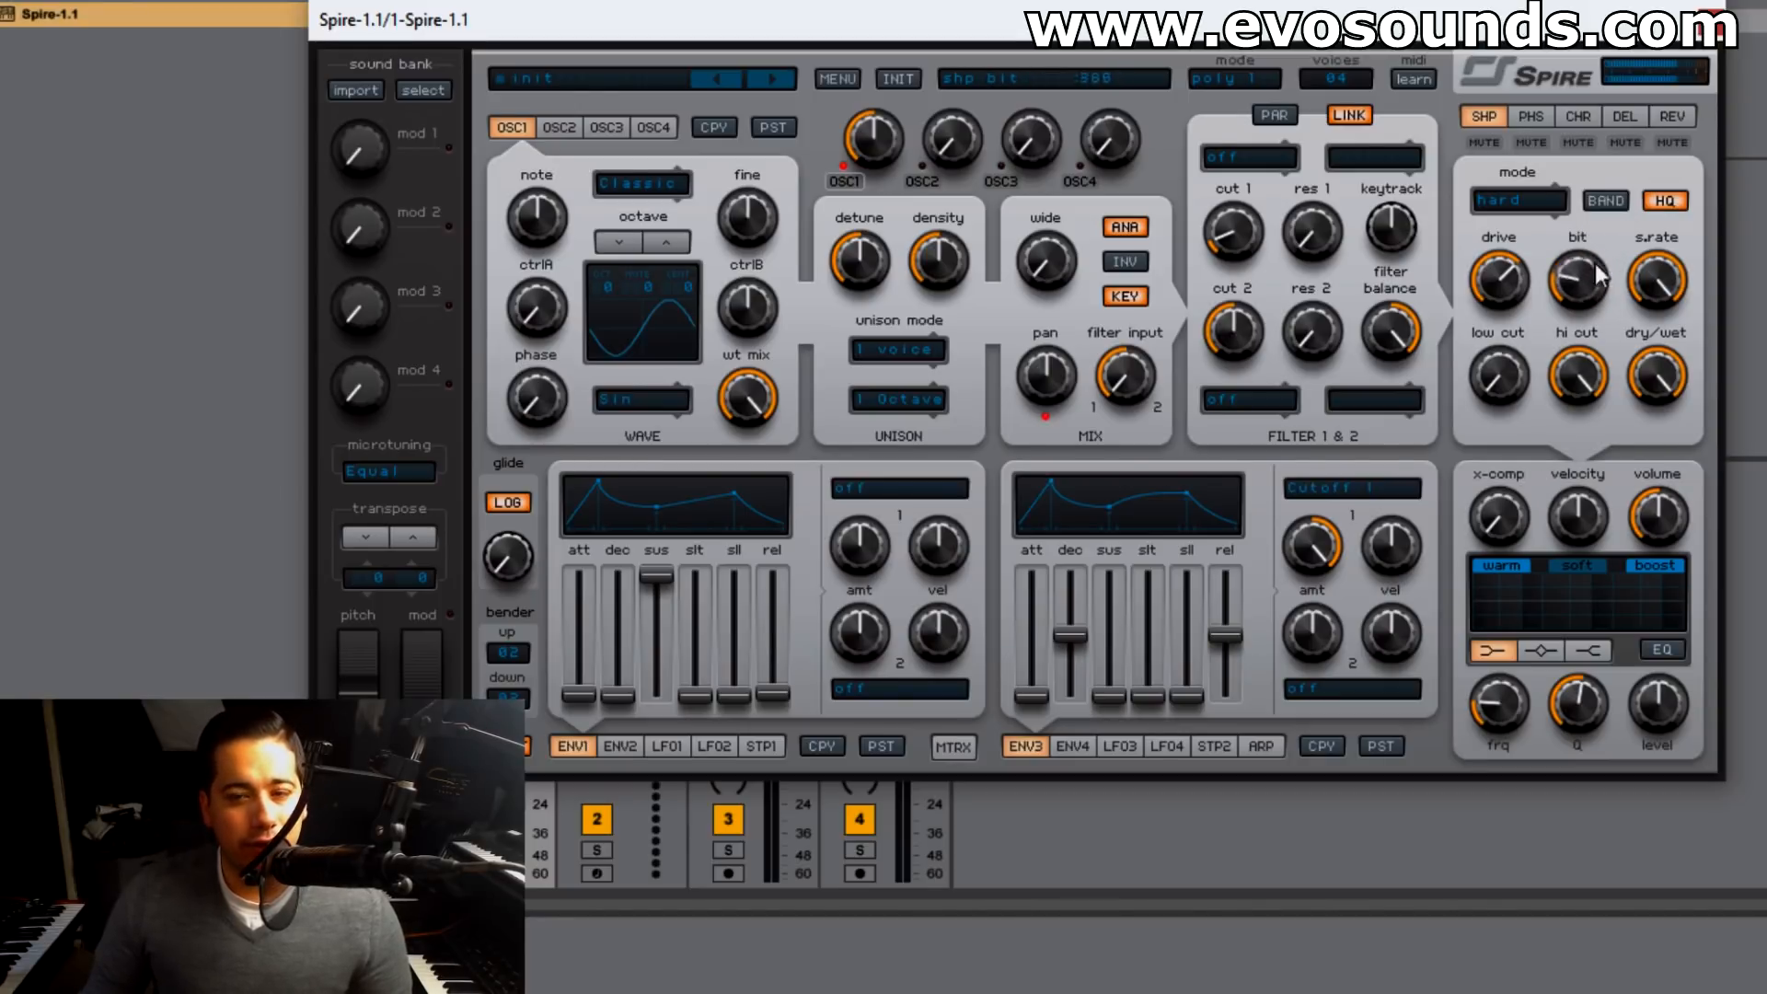
{"action": "left_click_drag", "start_coordinate": [1570, 309], "coordinate": [1654, 87]}
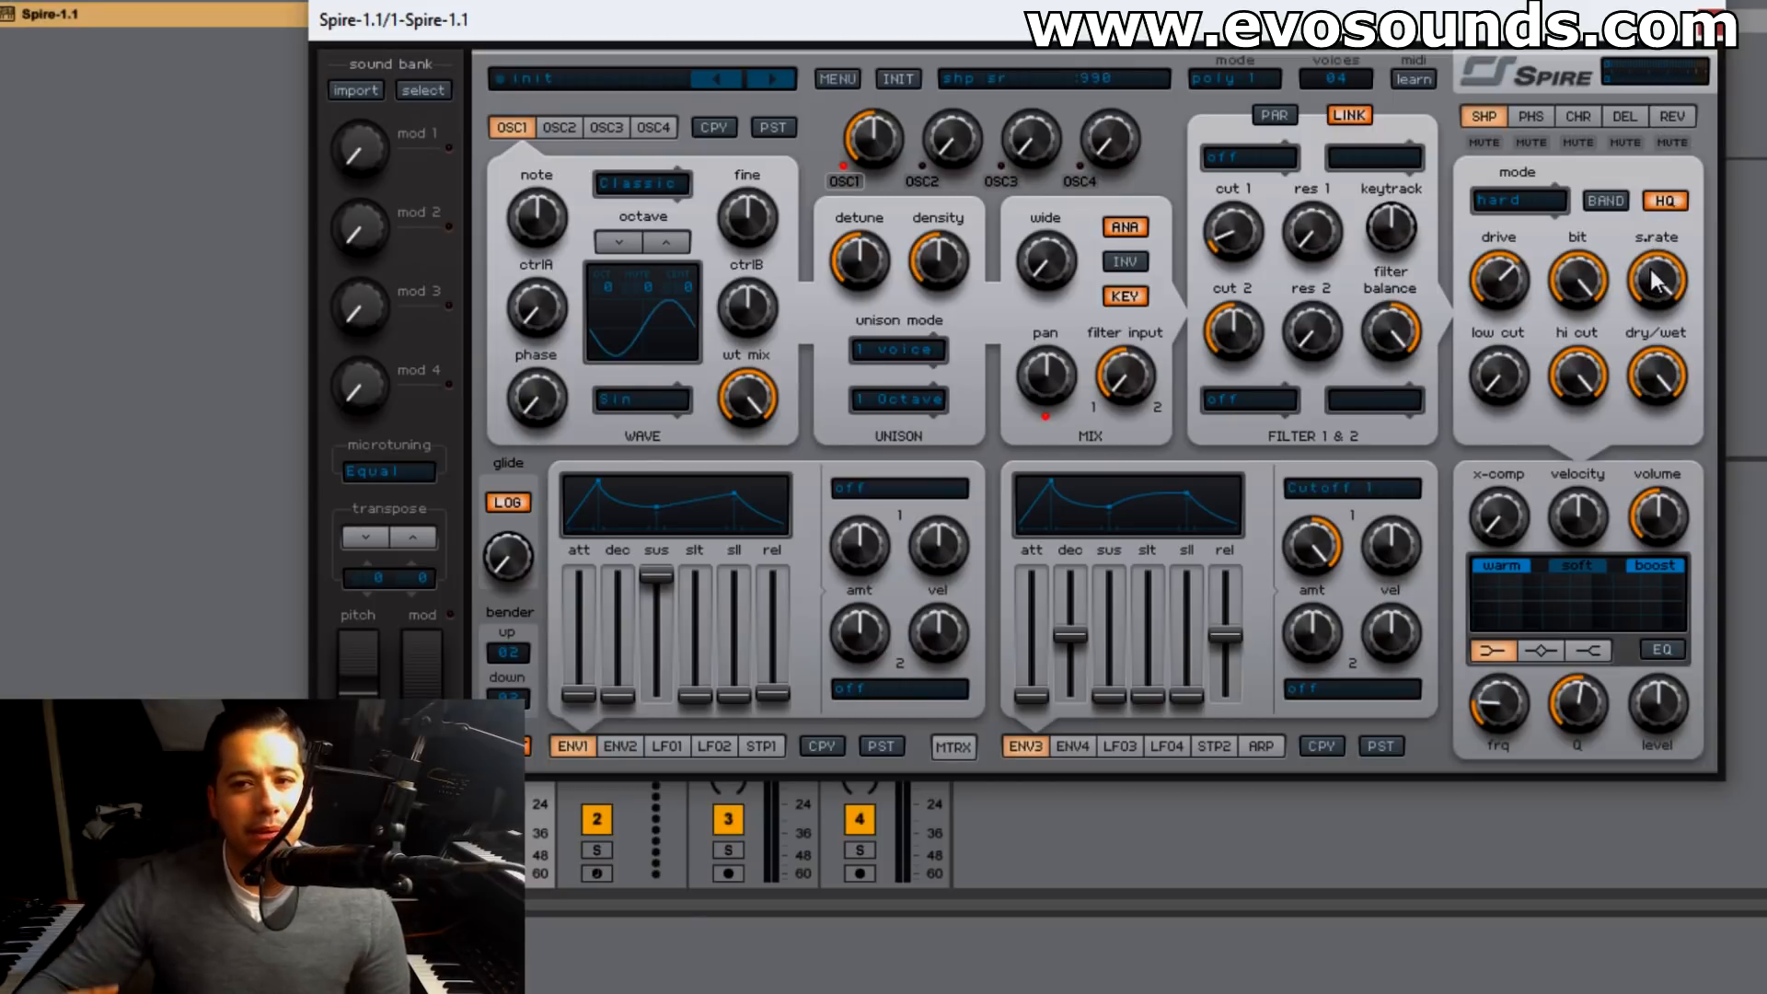
{"action": "left_click_drag", "start_coordinate": [1653, 281], "coordinate": [1605, 479]}
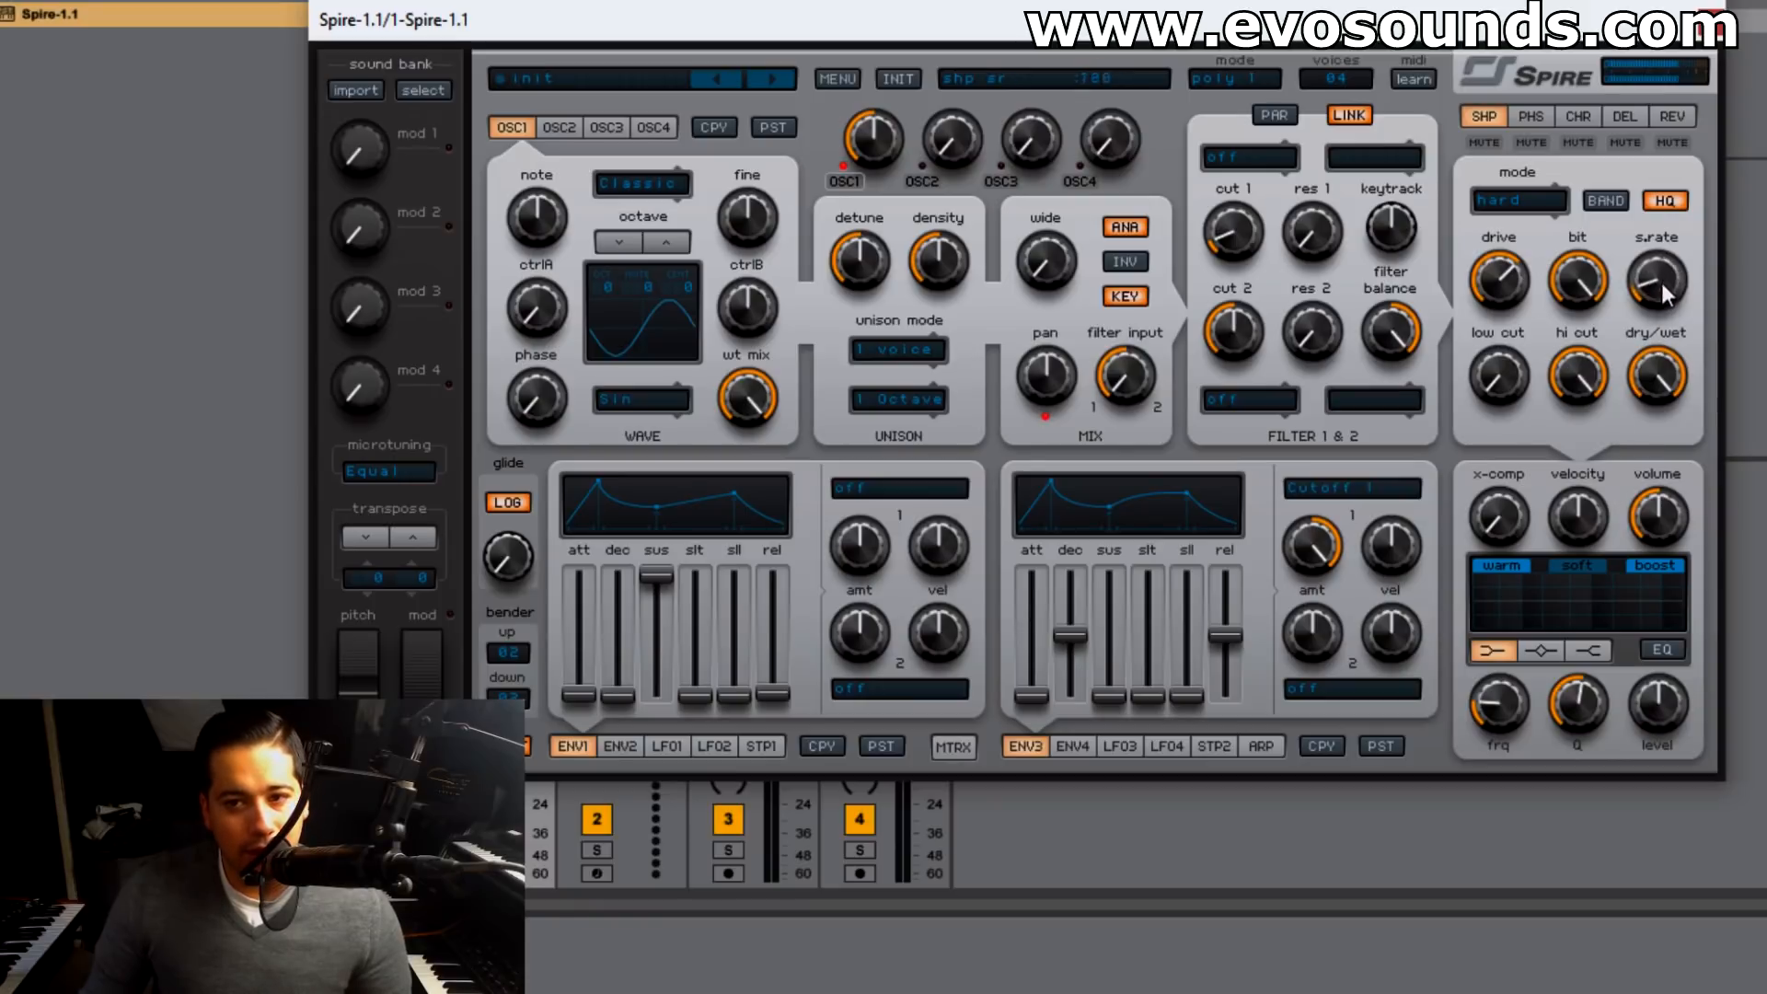
{"action": "left_click_drag", "start_coordinate": [1697, 230], "coordinate": [1740, 110]}
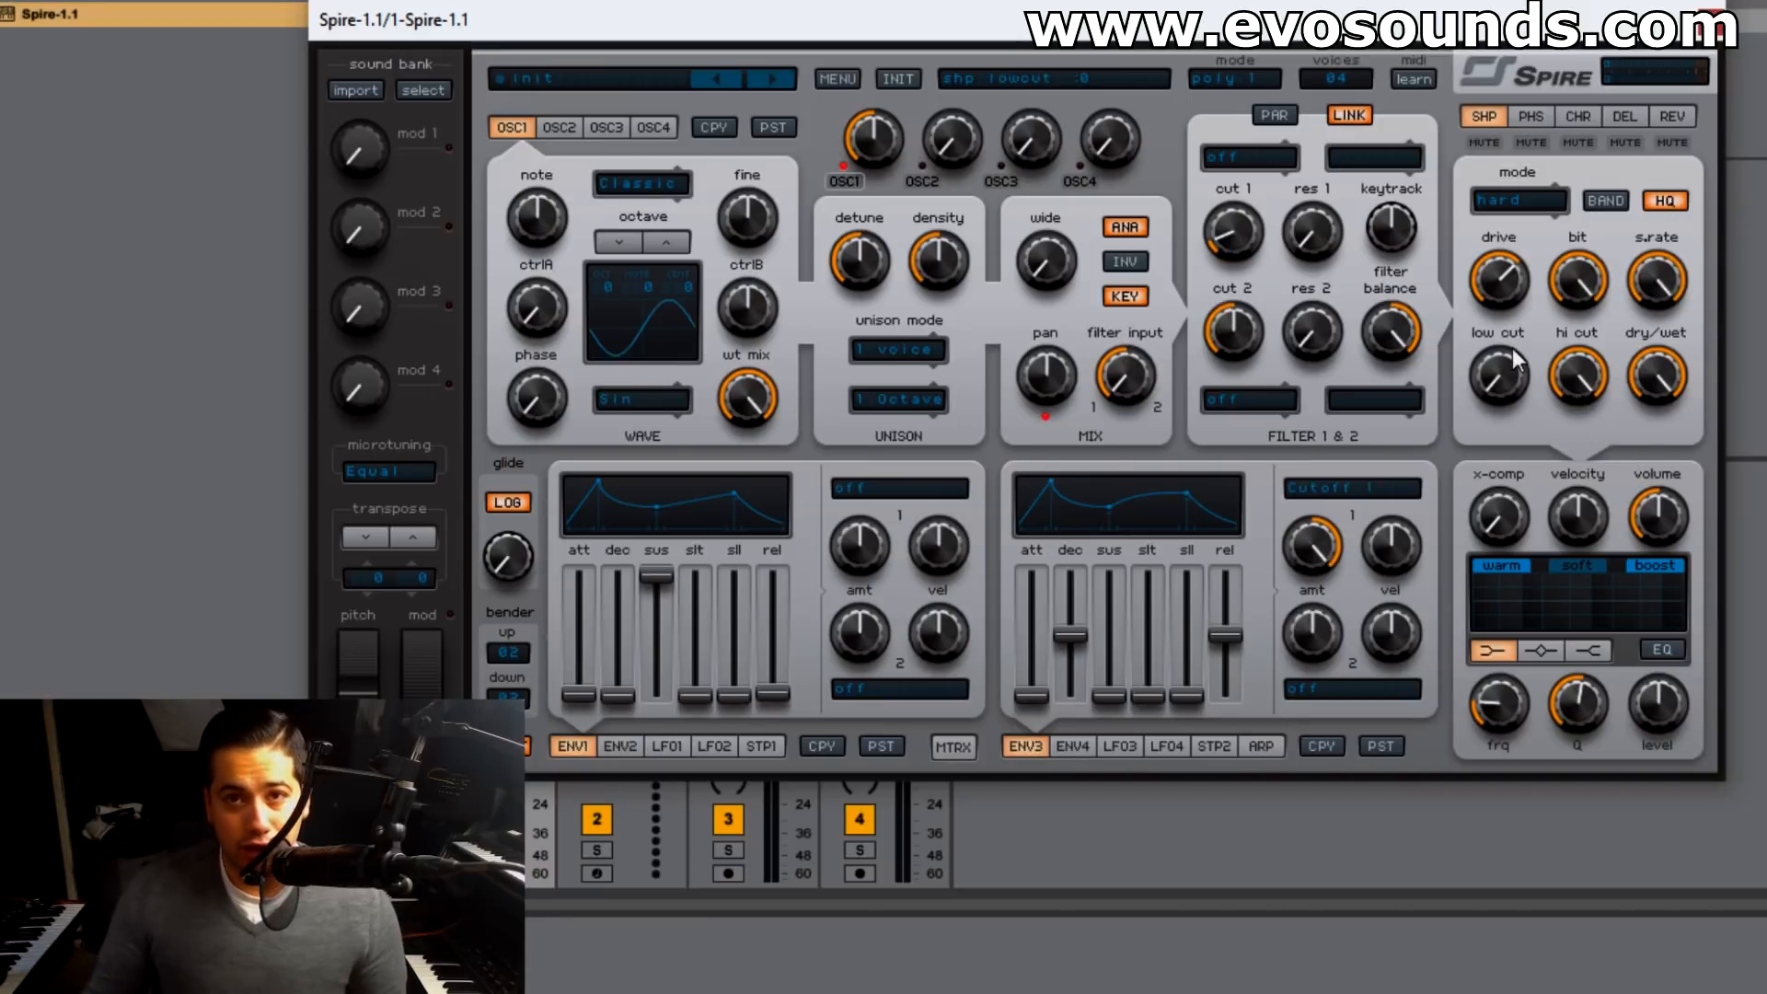
- Sweep the shaper's low cut up to maximum and back to zero, keeping dry/wet fully up
{"action": "left_click_drag", "start_coordinate": [1498, 375], "coordinate": [1581, 173]}
{"action": "left_click_drag", "start_coordinate": [1577, 374], "coordinate": [1604, 299]}
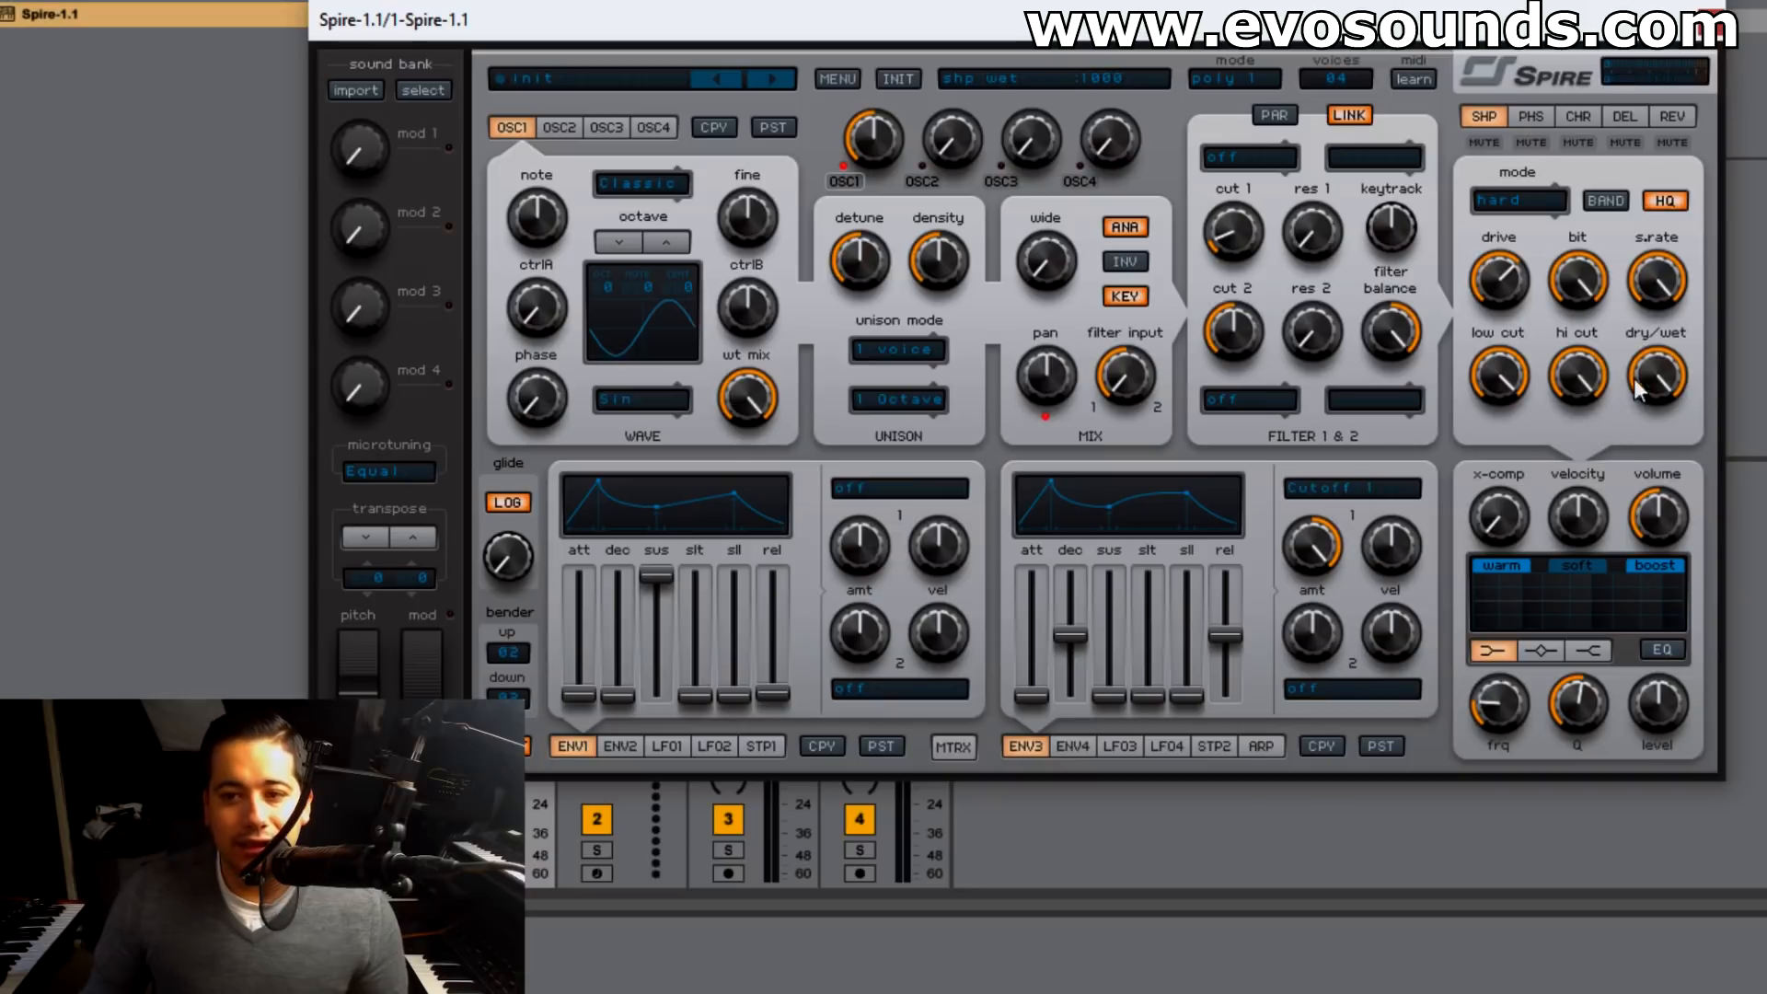
{"action": "left_click_drag", "start_coordinate": [1518, 368], "coordinate": [1522, 589]}
{"action": "mouse_move", "coordinate": [1659, 405]}
{"action": "left_mouse_down"}
{"action": "mouse_move", "coordinate": [1564, 703]}
{"action": "mouse_move", "coordinate": [1682, 394]}
{"action": "left_mouse_up"}
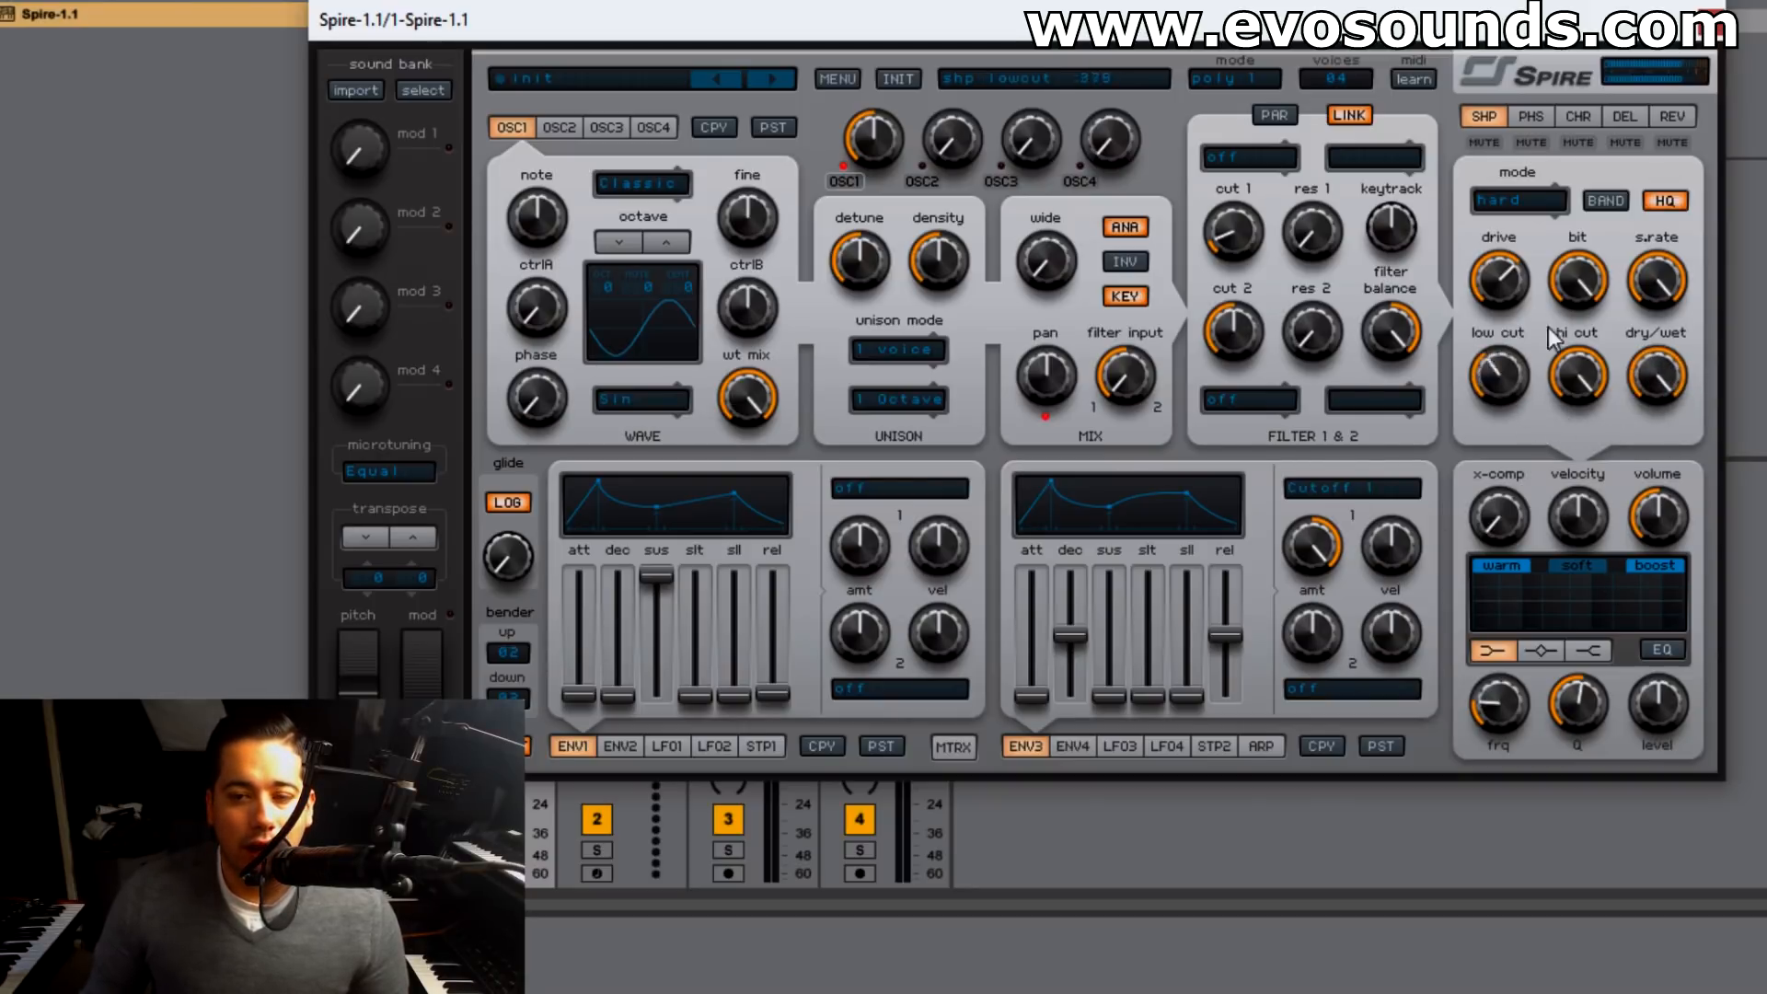
{"action": "left_click_drag", "start_coordinate": [1555, 339], "coordinate": [1520, 400]}
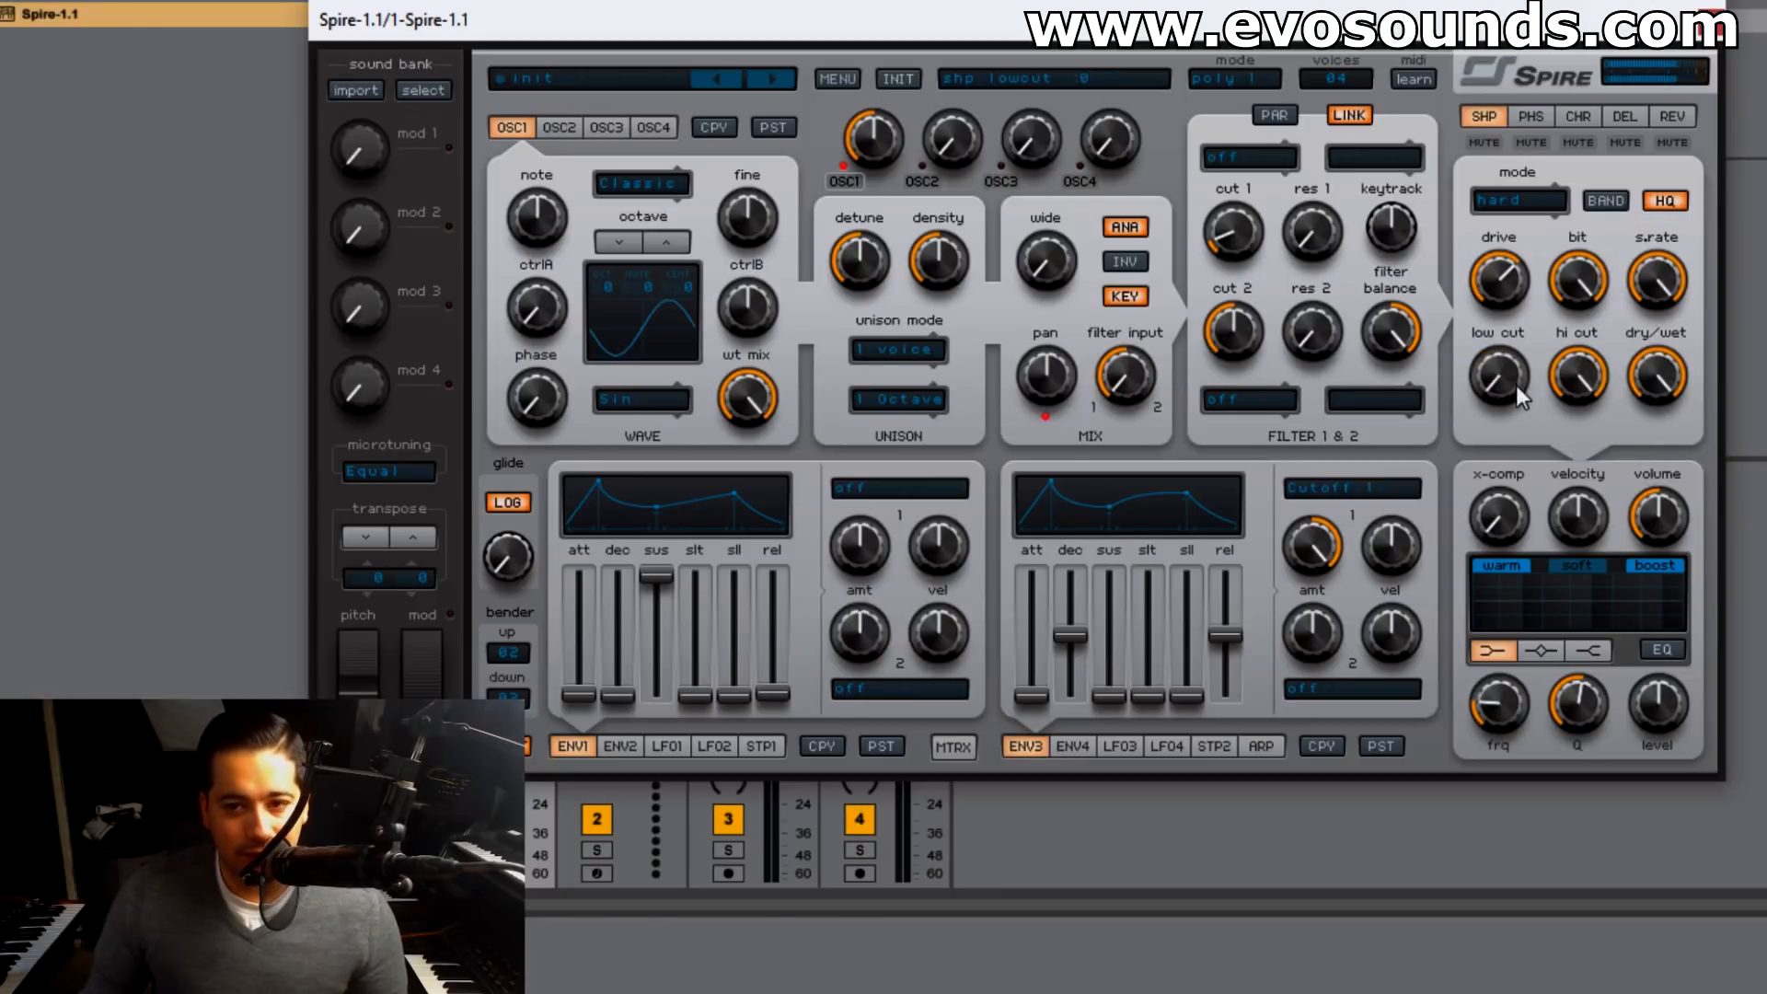
- Set x-comp to 155, and sweep the shaper's dry/wet and hi cut down and back to maximum
{"action": "left_click_drag", "start_coordinate": [1695, 361], "coordinate": [1512, 472]}
{"action": "left_click_drag", "start_coordinate": [1544, 291], "coordinate": [1411, 561]}
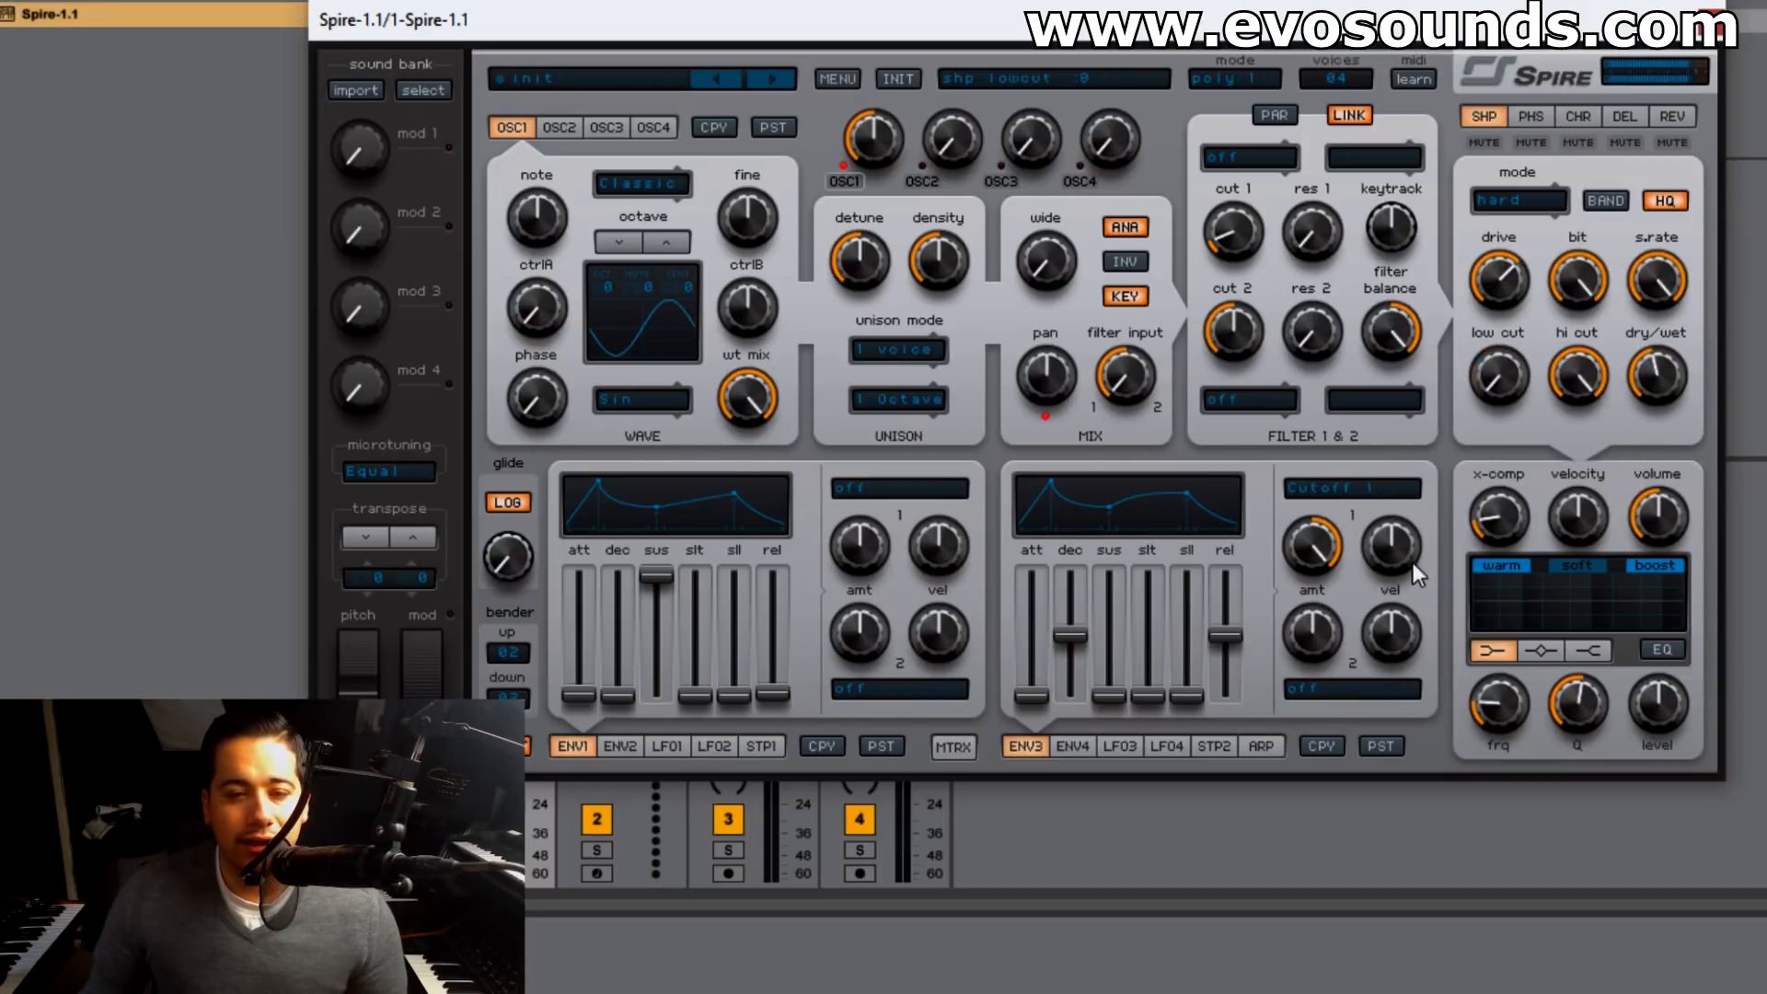
{"action": "left_click_drag", "start_coordinate": [1577, 370], "coordinate": [1531, 407]}
{"action": "left_click_drag", "start_coordinate": [1644, 359], "coordinate": [1730, 235]}
{"action": "left_click_drag", "start_coordinate": [1557, 365], "coordinate": [1698, 141]}
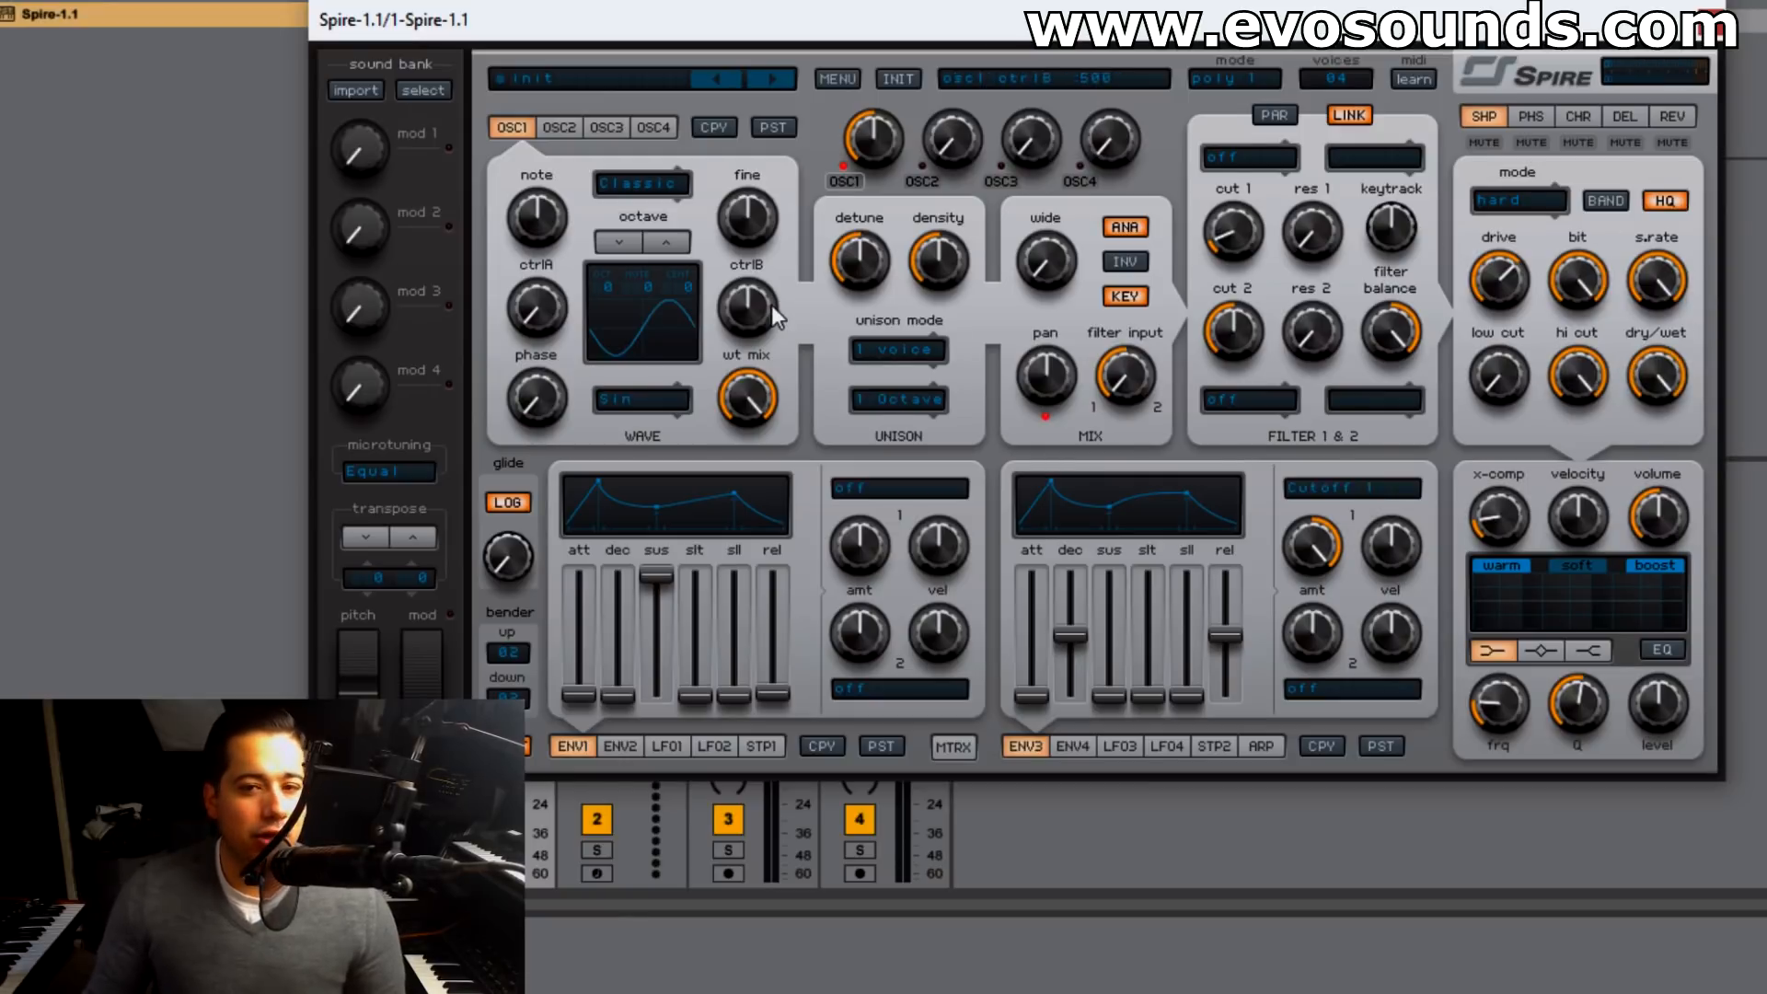
- Set oscillator 1's wave to Bayan 1 and lower the shaper's drive to about 35
{"action": "left_click", "coordinate": [652, 405]}
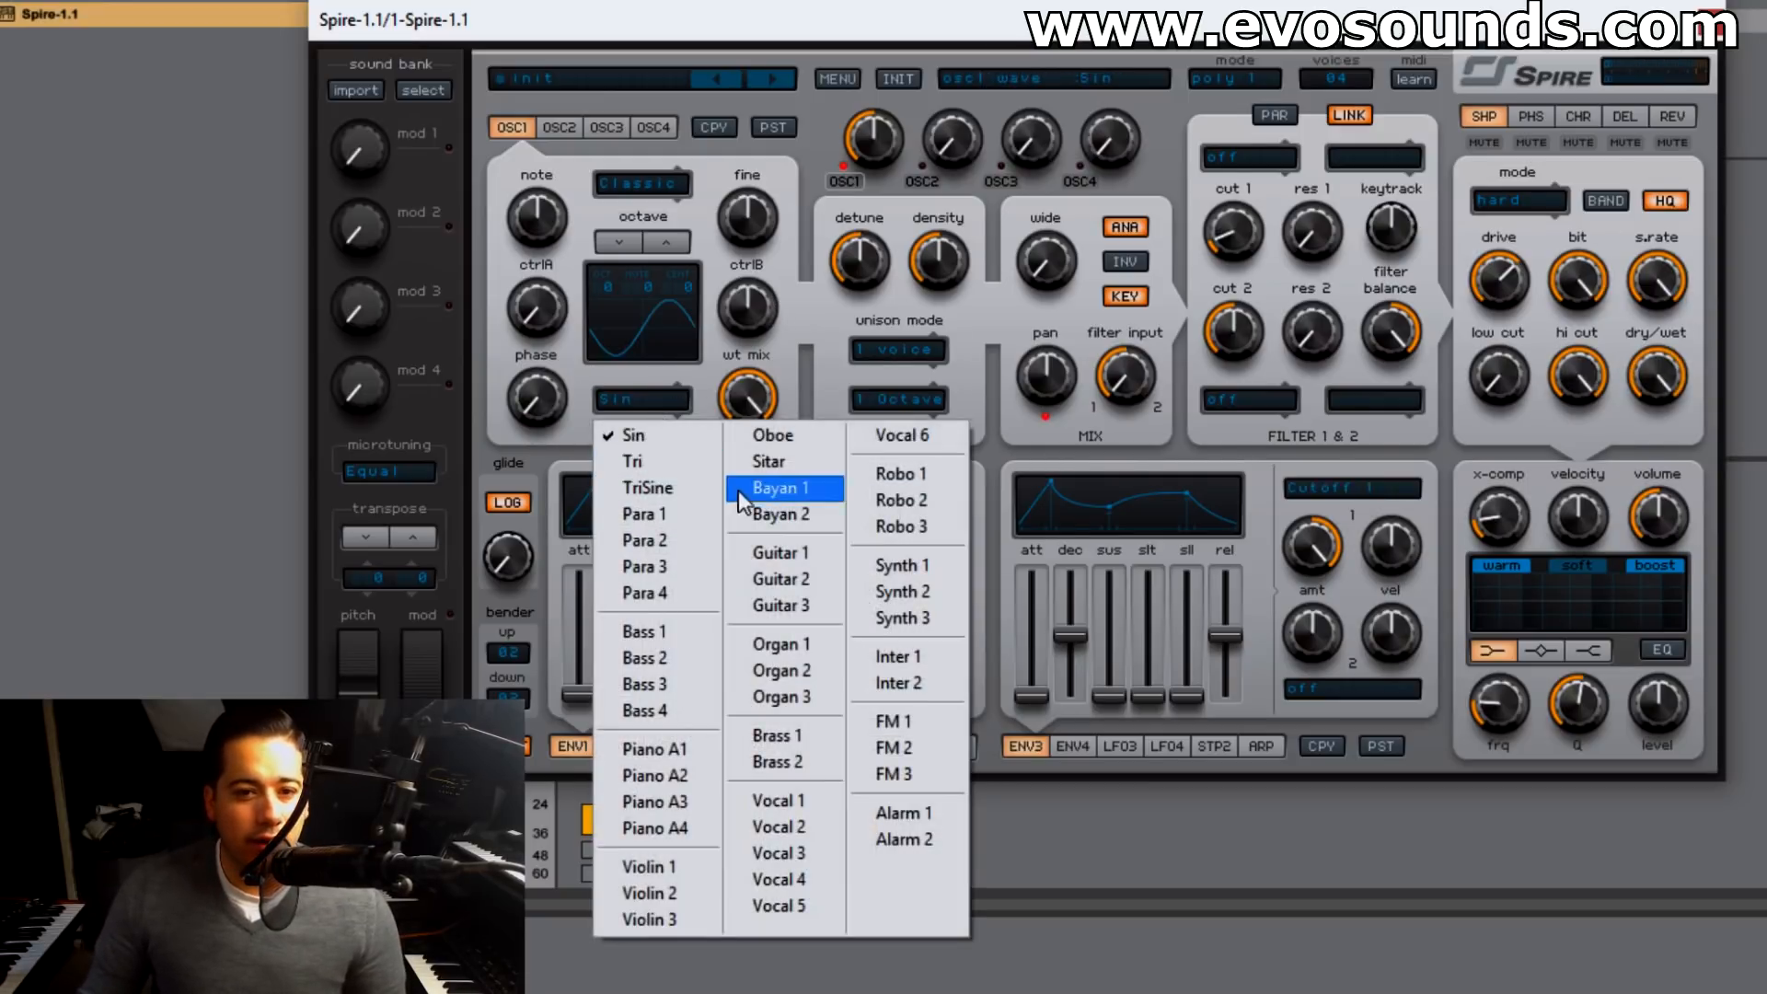
{"action": "left_click", "coordinate": [738, 497]}
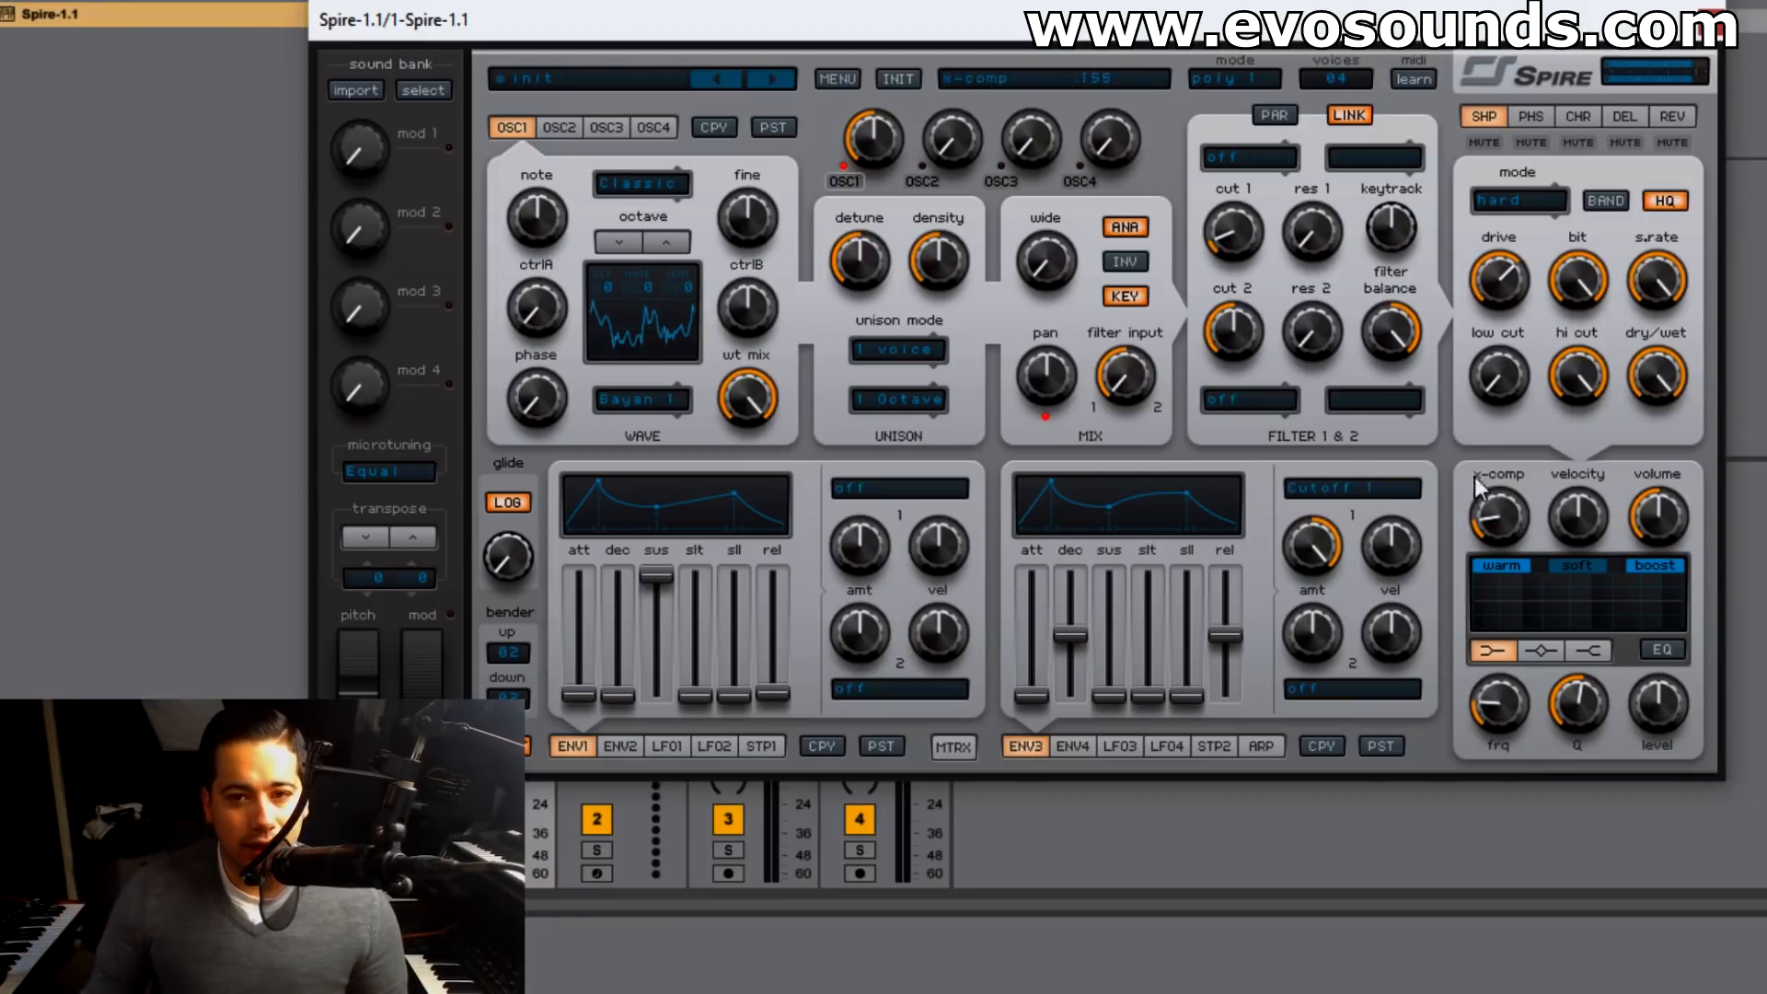
{"action": "mouse_move", "coordinate": [1501, 281]}
{"action": "left_mouse_down"}
{"action": "mouse_move", "coordinate": [1463, 351]}
{"action": "mouse_move", "coordinate": [1481, 305]}
{"action": "left_mouse_up"}
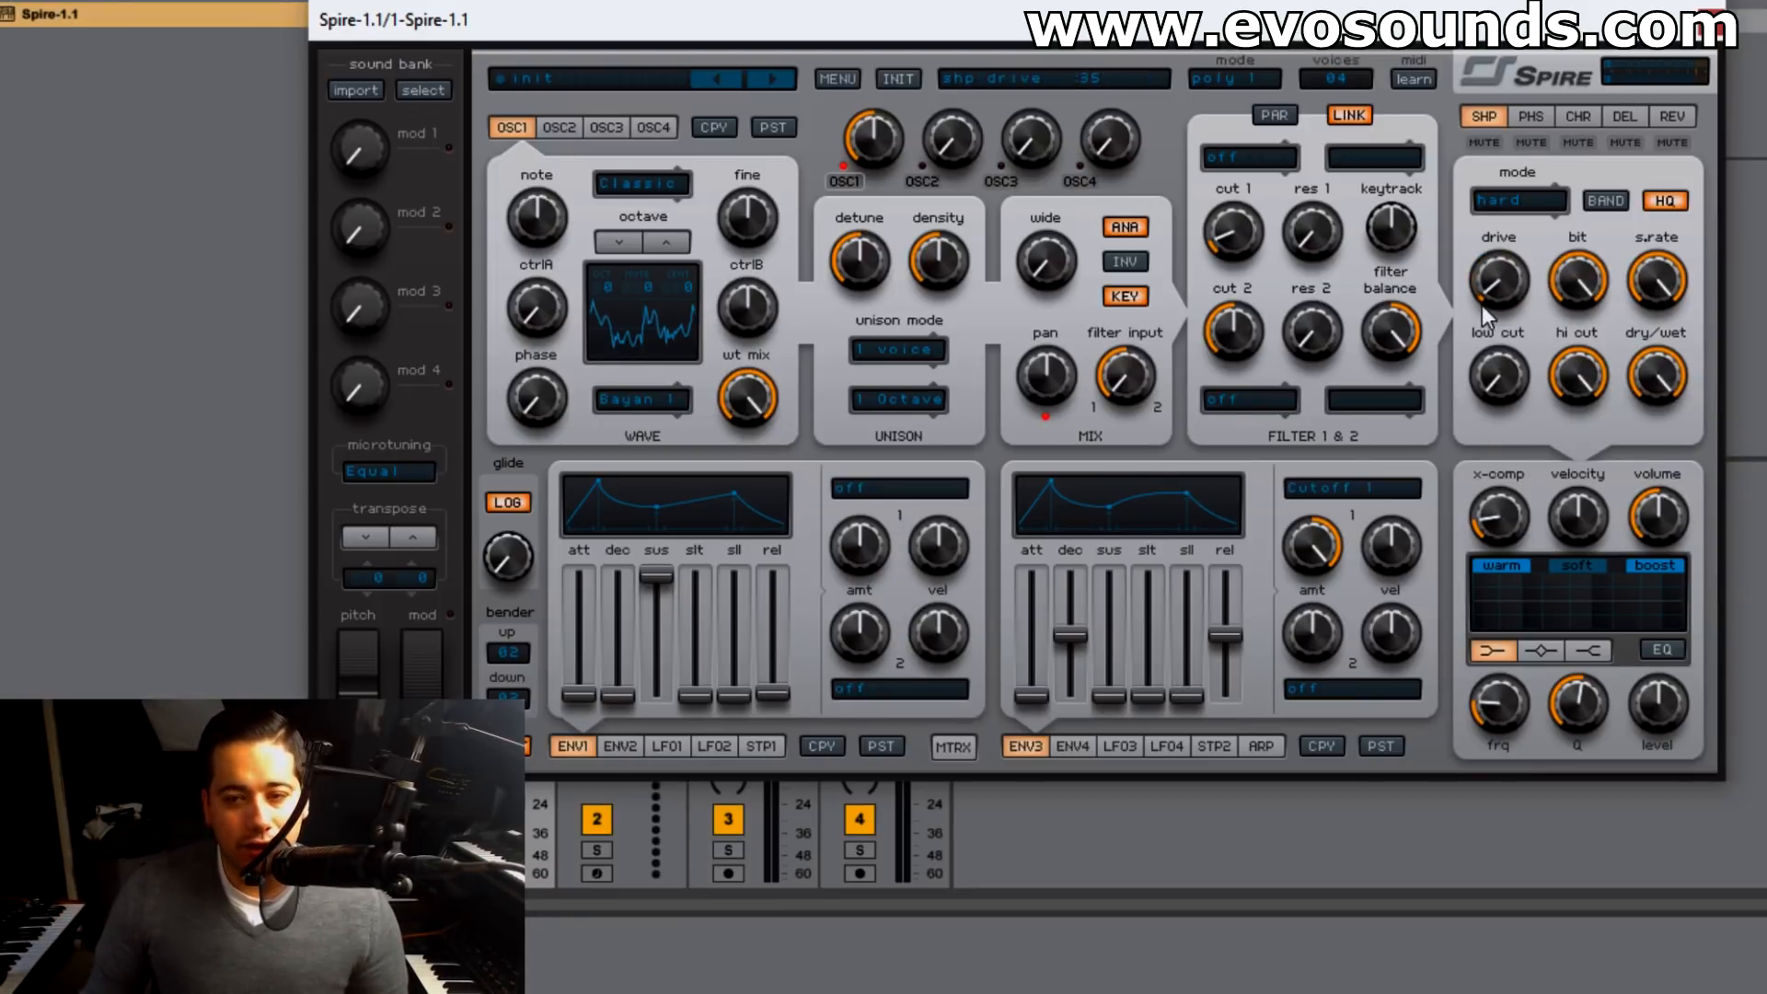
- Raise the shaper's drive to about halfway, and sweep hi cut and low cut, ending with both at maximum
{"action": "left_click_drag", "start_coordinate": [1577, 368], "coordinate": [1520, 532]}
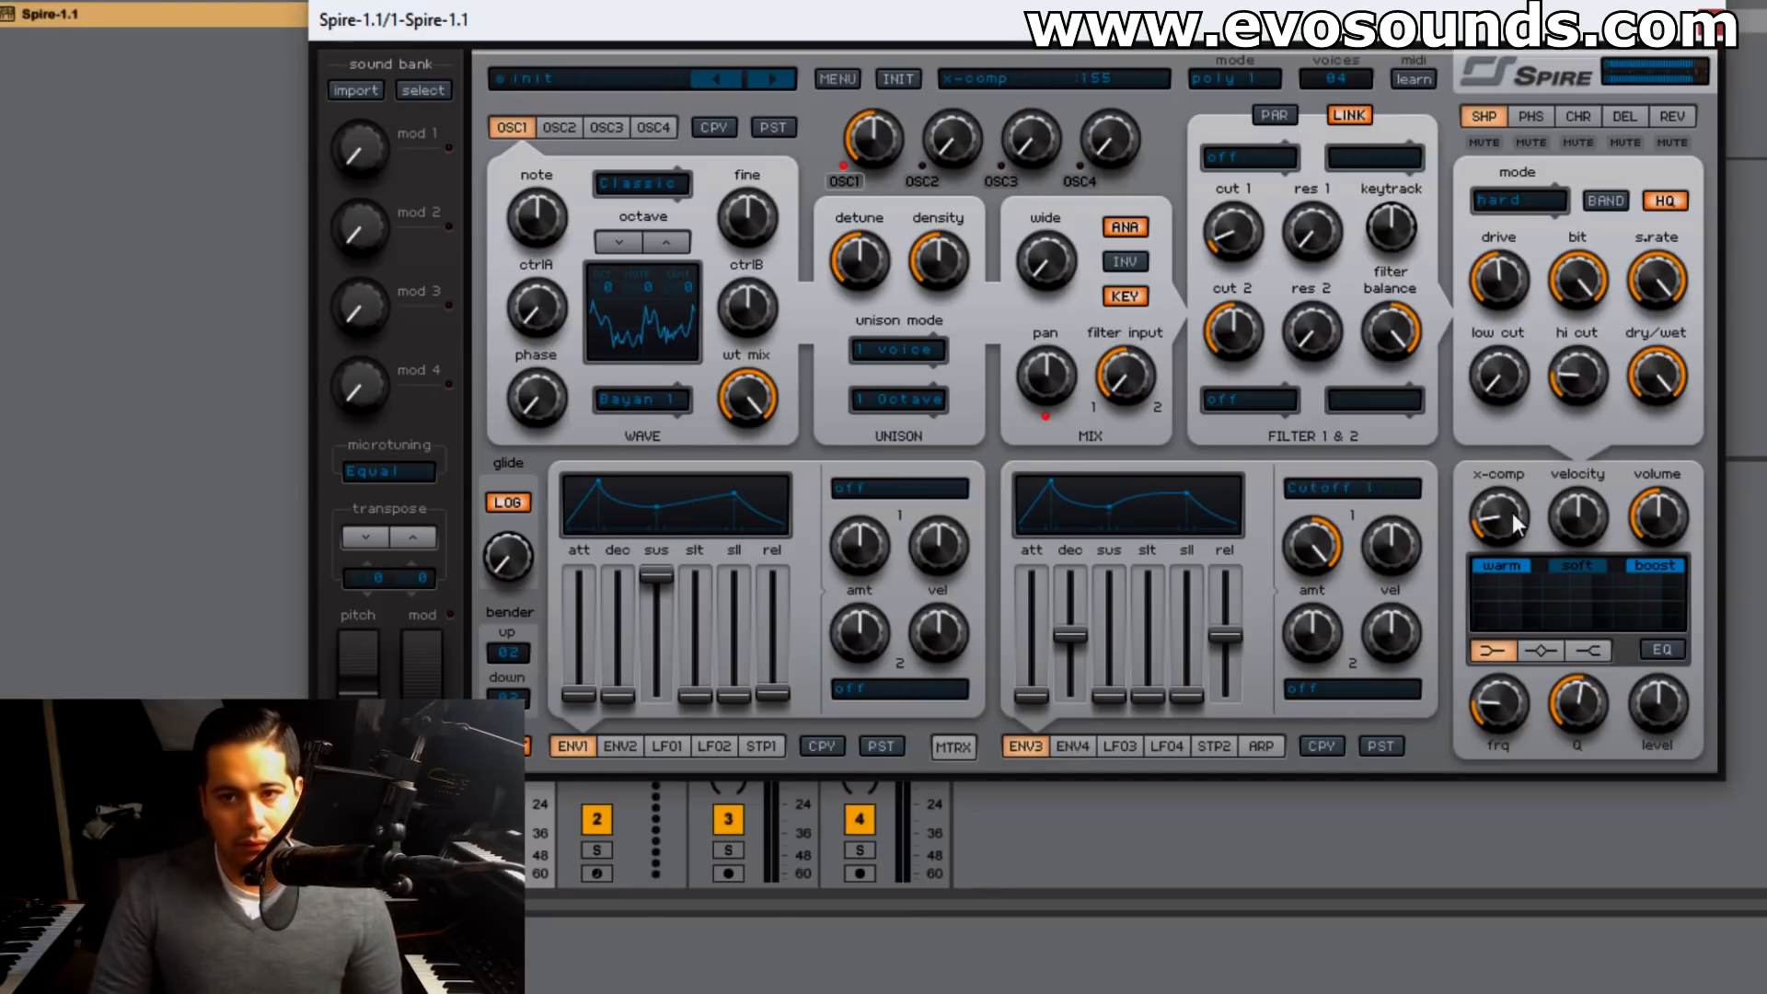
{"action": "left_click_drag", "start_coordinate": [1530, 328], "coordinate": [1614, 445]}
{"action": "left_click_drag", "start_coordinate": [1655, 379], "coordinate": [1660, 245]}
{"action": "left_click_drag", "start_coordinate": [1582, 374], "coordinate": [1562, 293]}
{"action": "left_click_drag", "start_coordinate": [1518, 379], "coordinate": [1627, 173]}
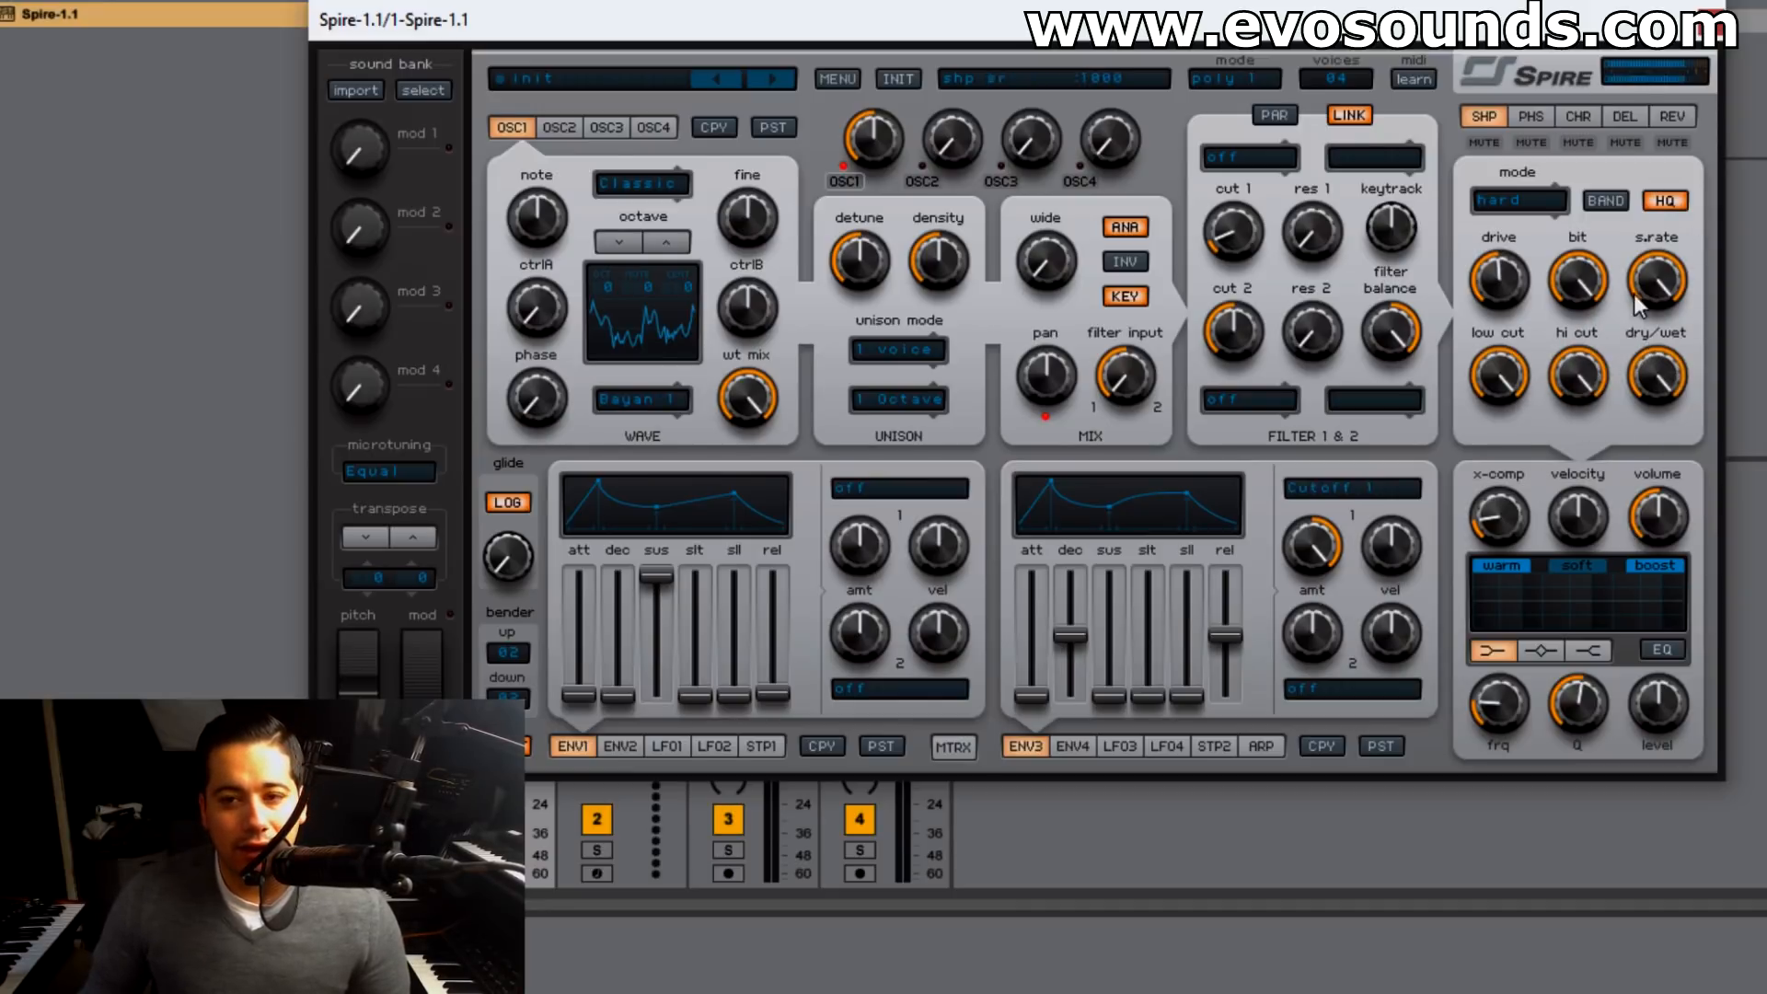
- Lower the shaper's low cut, hi cut and dry/wet to zero
{"action": "left_click_drag", "start_coordinate": [1638, 356], "coordinate": [1394, 695]}
{"action": "left_click_drag", "start_coordinate": [1656, 375], "coordinate": [1661, 295]}
{"action": "left_click_drag", "start_coordinate": [1564, 423], "coordinate": [1569, 469]}
{"action": "left_click_drag", "start_coordinate": [1499, 375], "coordinate": [1425, 600]}
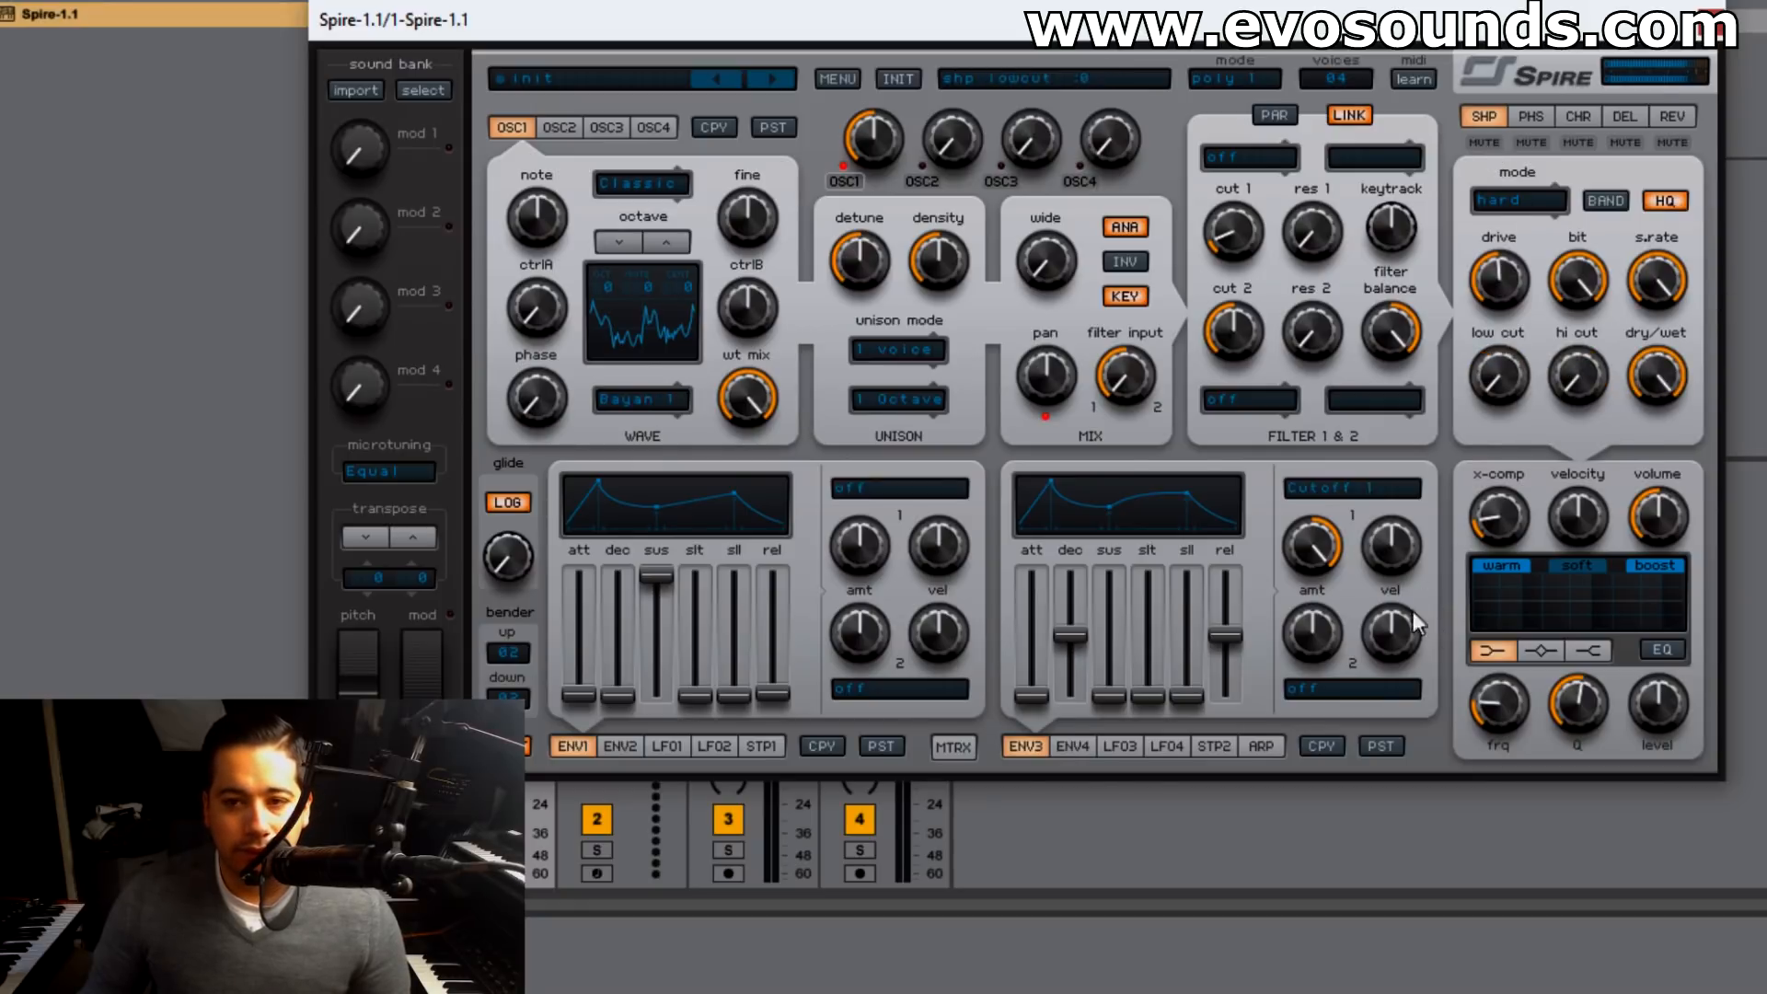
{"action": "left_click_drag", "start_coordinate": [1487, 411], "coordinate": [1498, 461]}
{"action": "left_click_drag", "start_coordinate": [1656, 375], "coordinate": [1594, 550]}
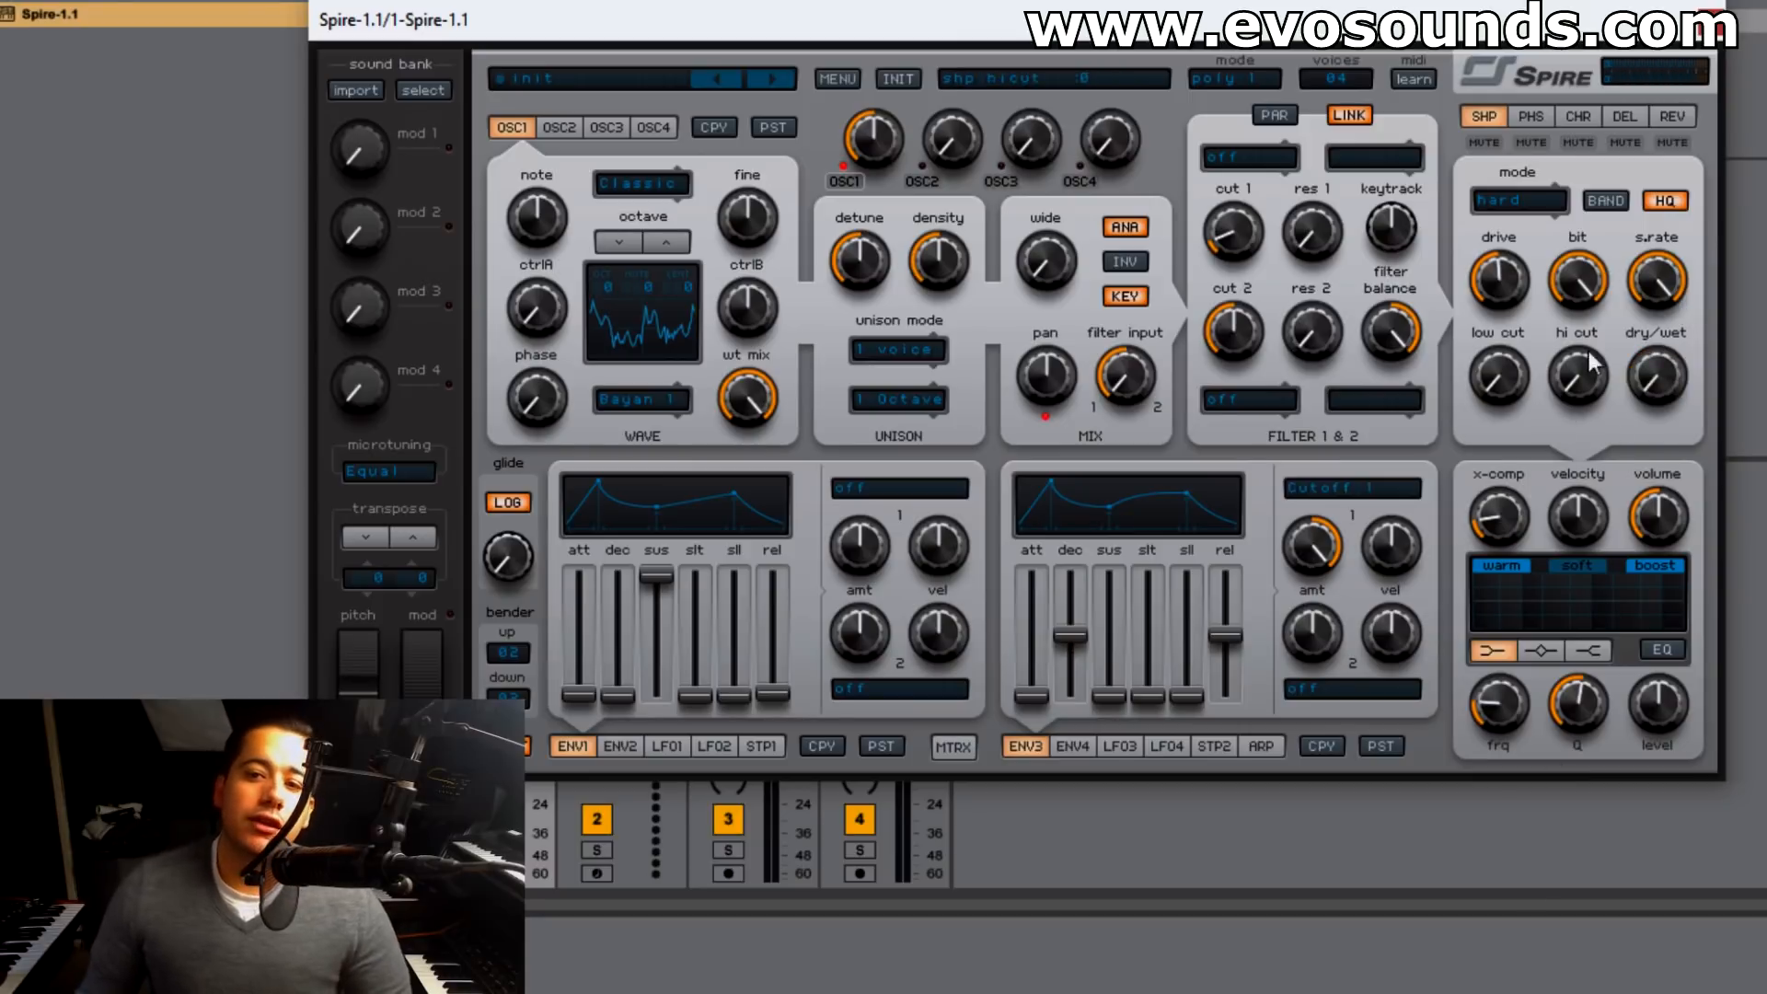
- Try the shaper's band mode with dry/wet fully up while sweeping both cuts, and reset band, cuts and dry/wet to off or zero
{"action": "left_click", "coordinate": [1605, 204]}
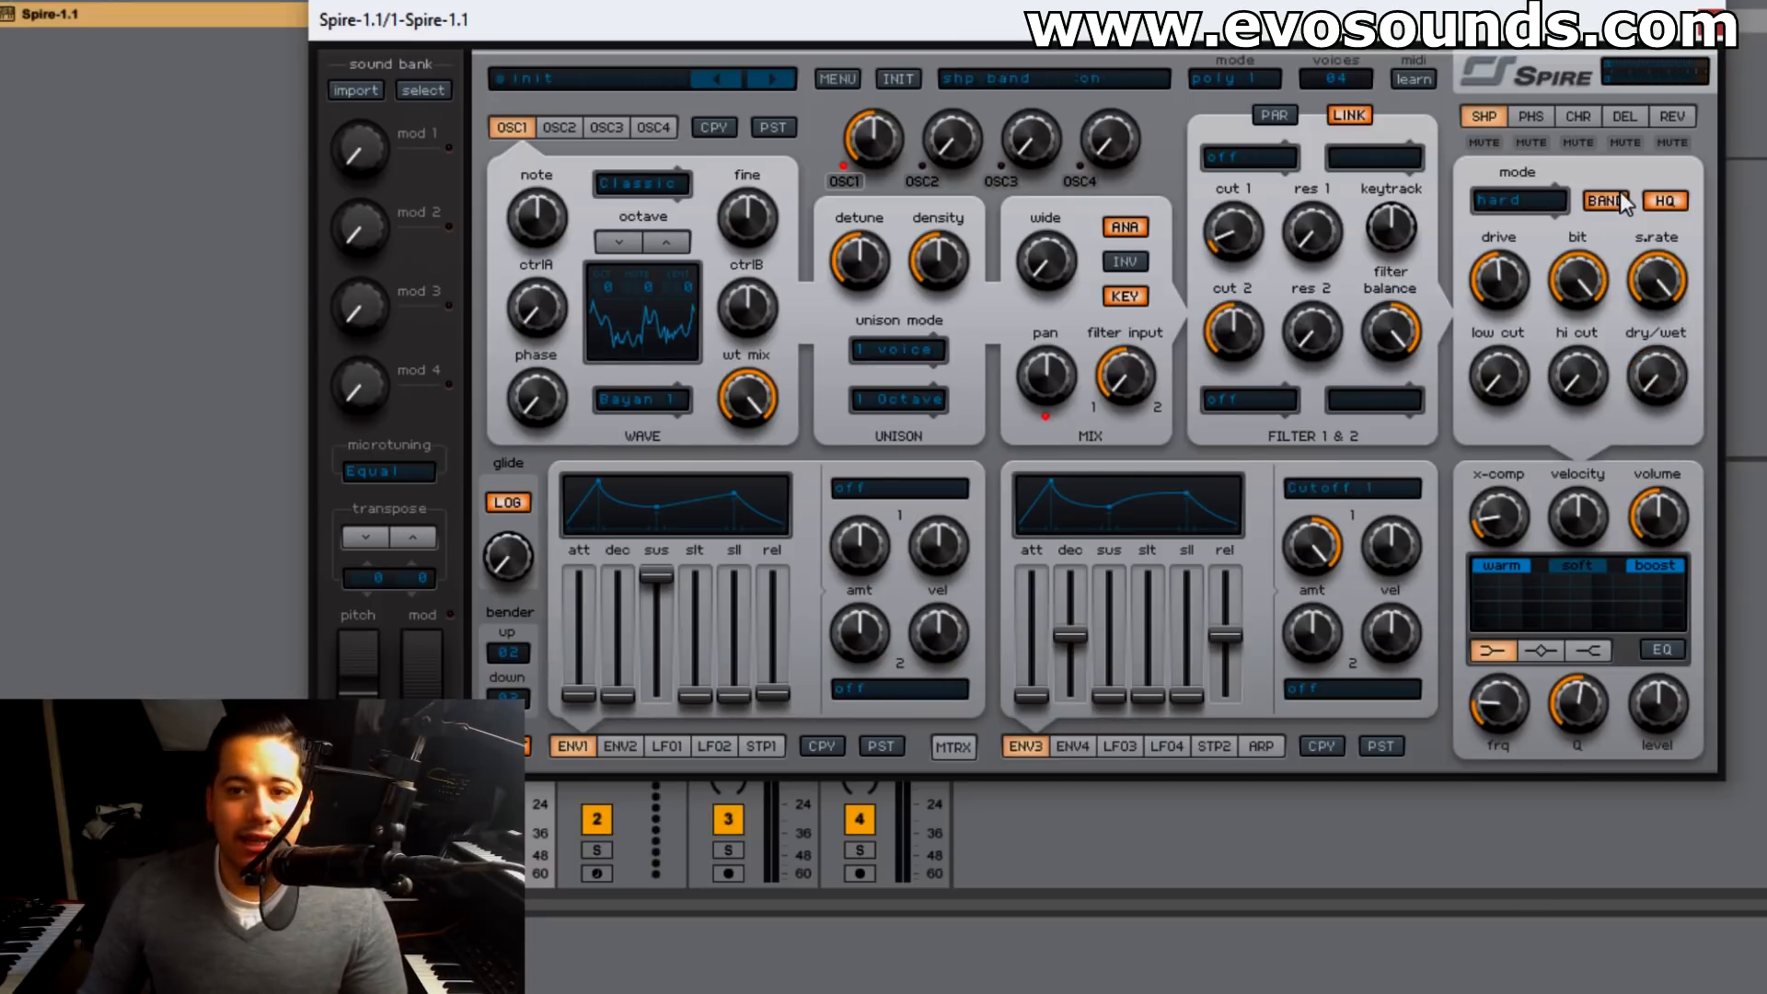
{"action": "left_click_drag", "start_coordinate": [1654, 377], "coordinate": [1672, 276]}
{"action": "left_click_drag", "start_coordinate": [1501, 375], "coordinate": [1546, 296]}
{"action": "left_click_drag", "start_coordinate": [1565, 379], "coordinate": [1589, 283]}
{"action": "left_click_drag", "start_coordinate": [1515, 378], "coordinate": [1517, 370]}
{"action": "left_click_drag", "start_coordinate": [1581, 388], "coordinate": [1589, 329]}
{"action": "left_click_drag", "start_coordinate": [1517, 387], "coordinate": [1430, 556]}
{"action": "left_click_drag", "start_coordinate": [1557, 387], "coordinate": [1531, 497]}
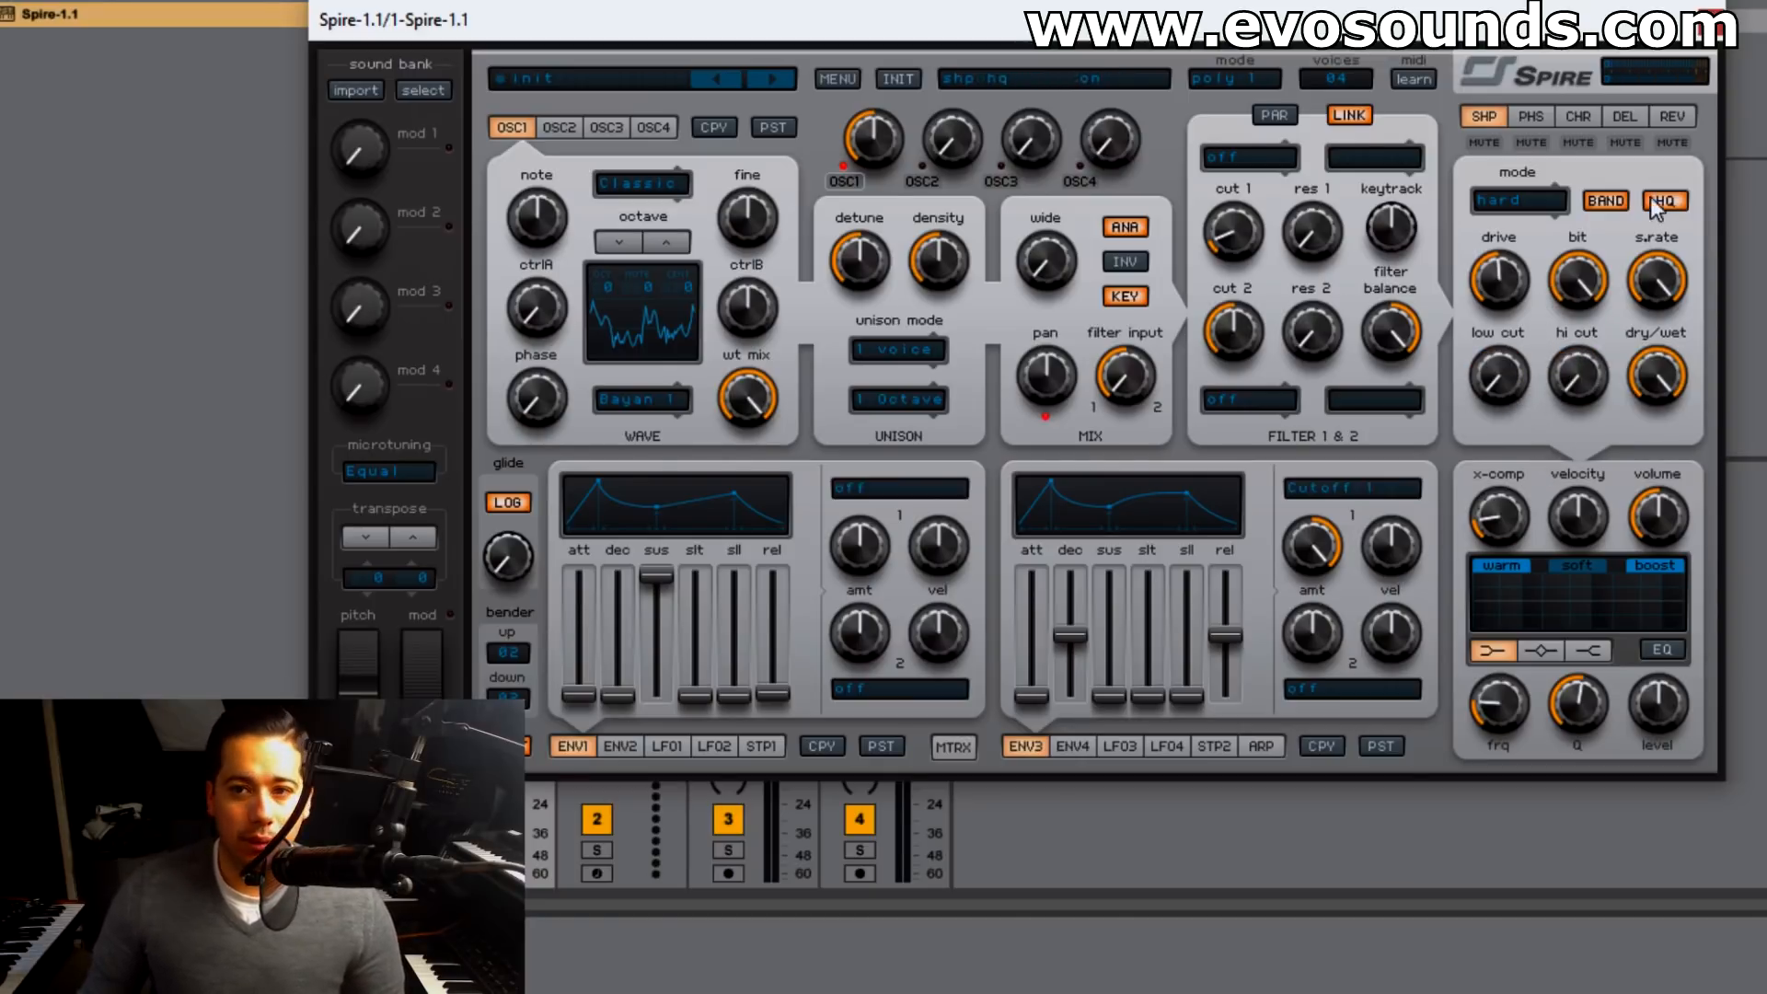
{"action": "left_click_drag", "start_coordinate": [1657, 376], "coordinate": [1497, 787]}
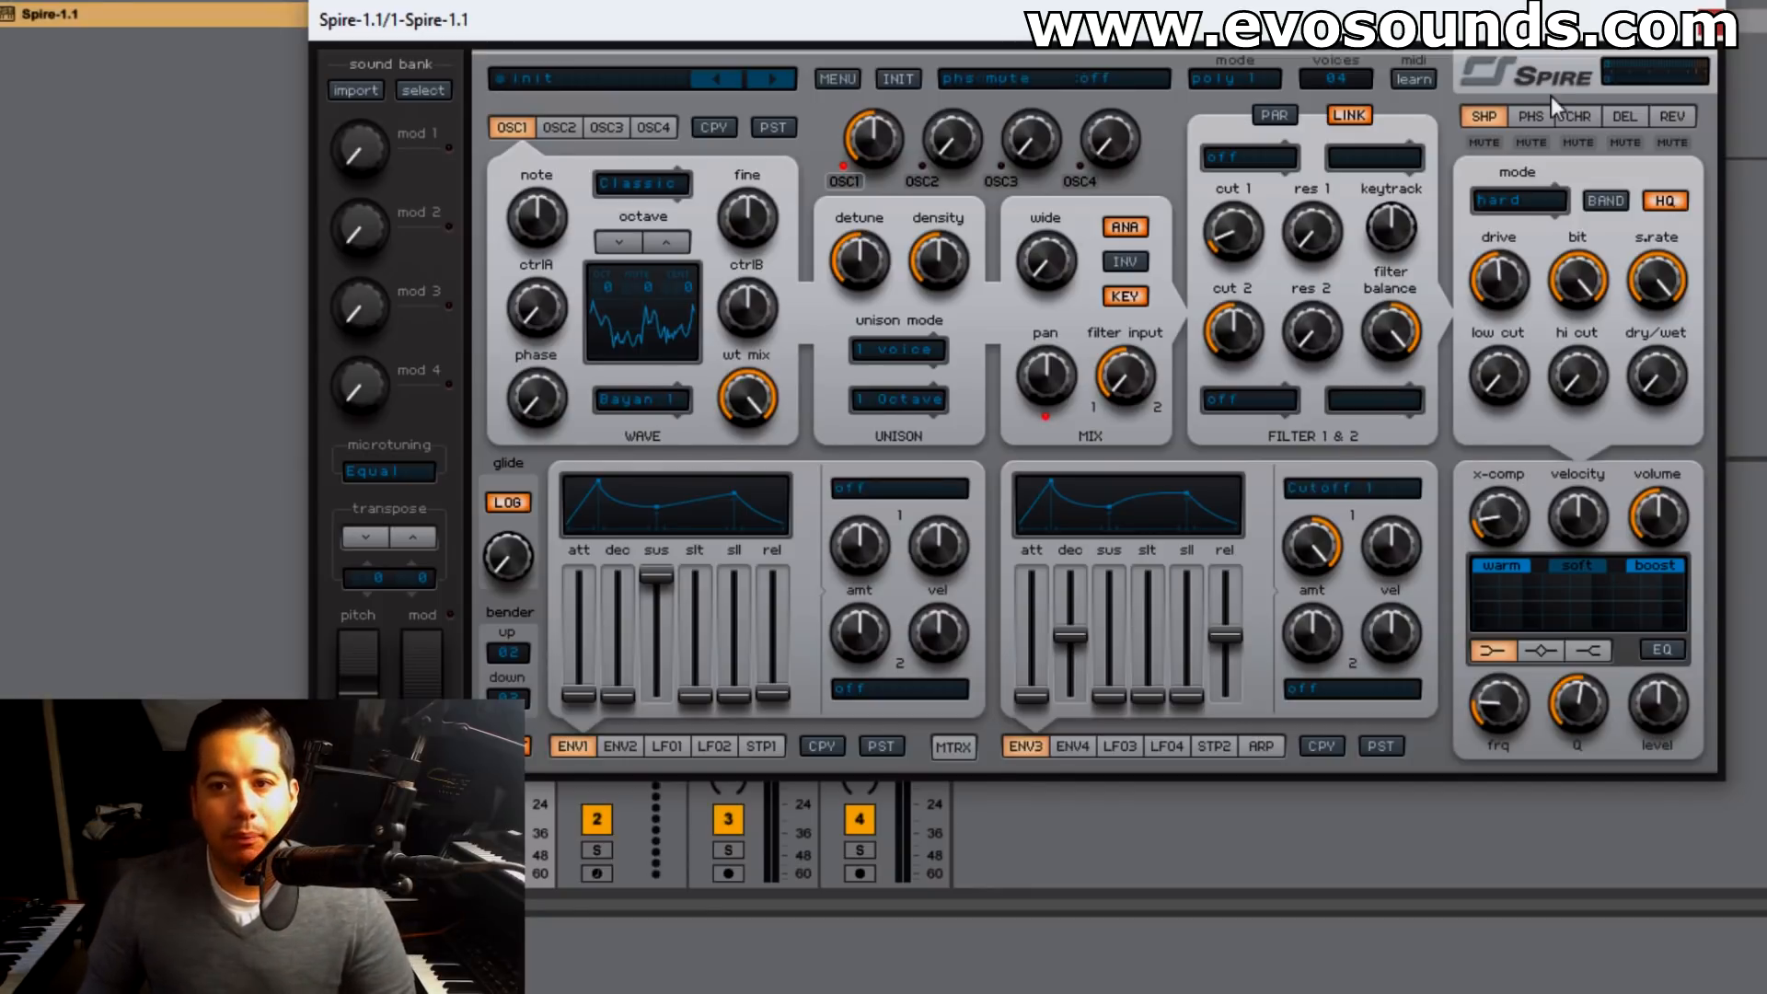
- Set the phaser to 1 stage, with dry/wet at maximum and freq just above halfway
{"action": "left_click", "coordinate": [1531, 116]}
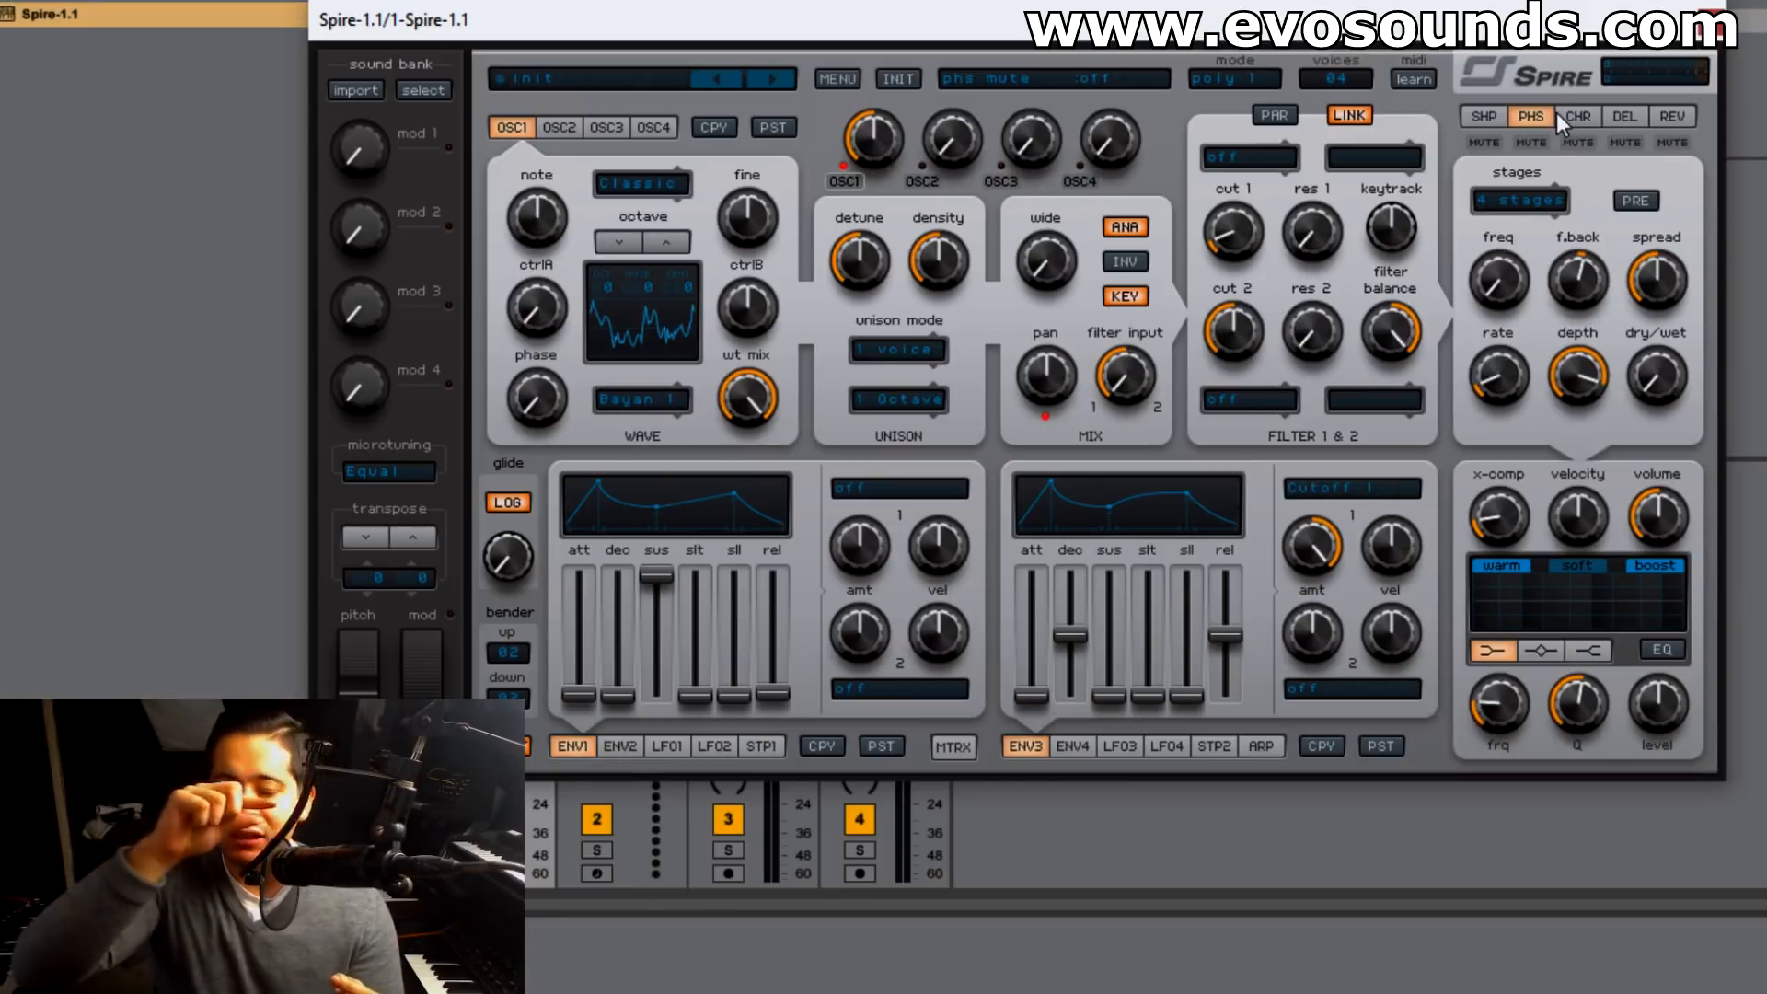
{"action": "left_click", "coordinate": [1526, 200]}
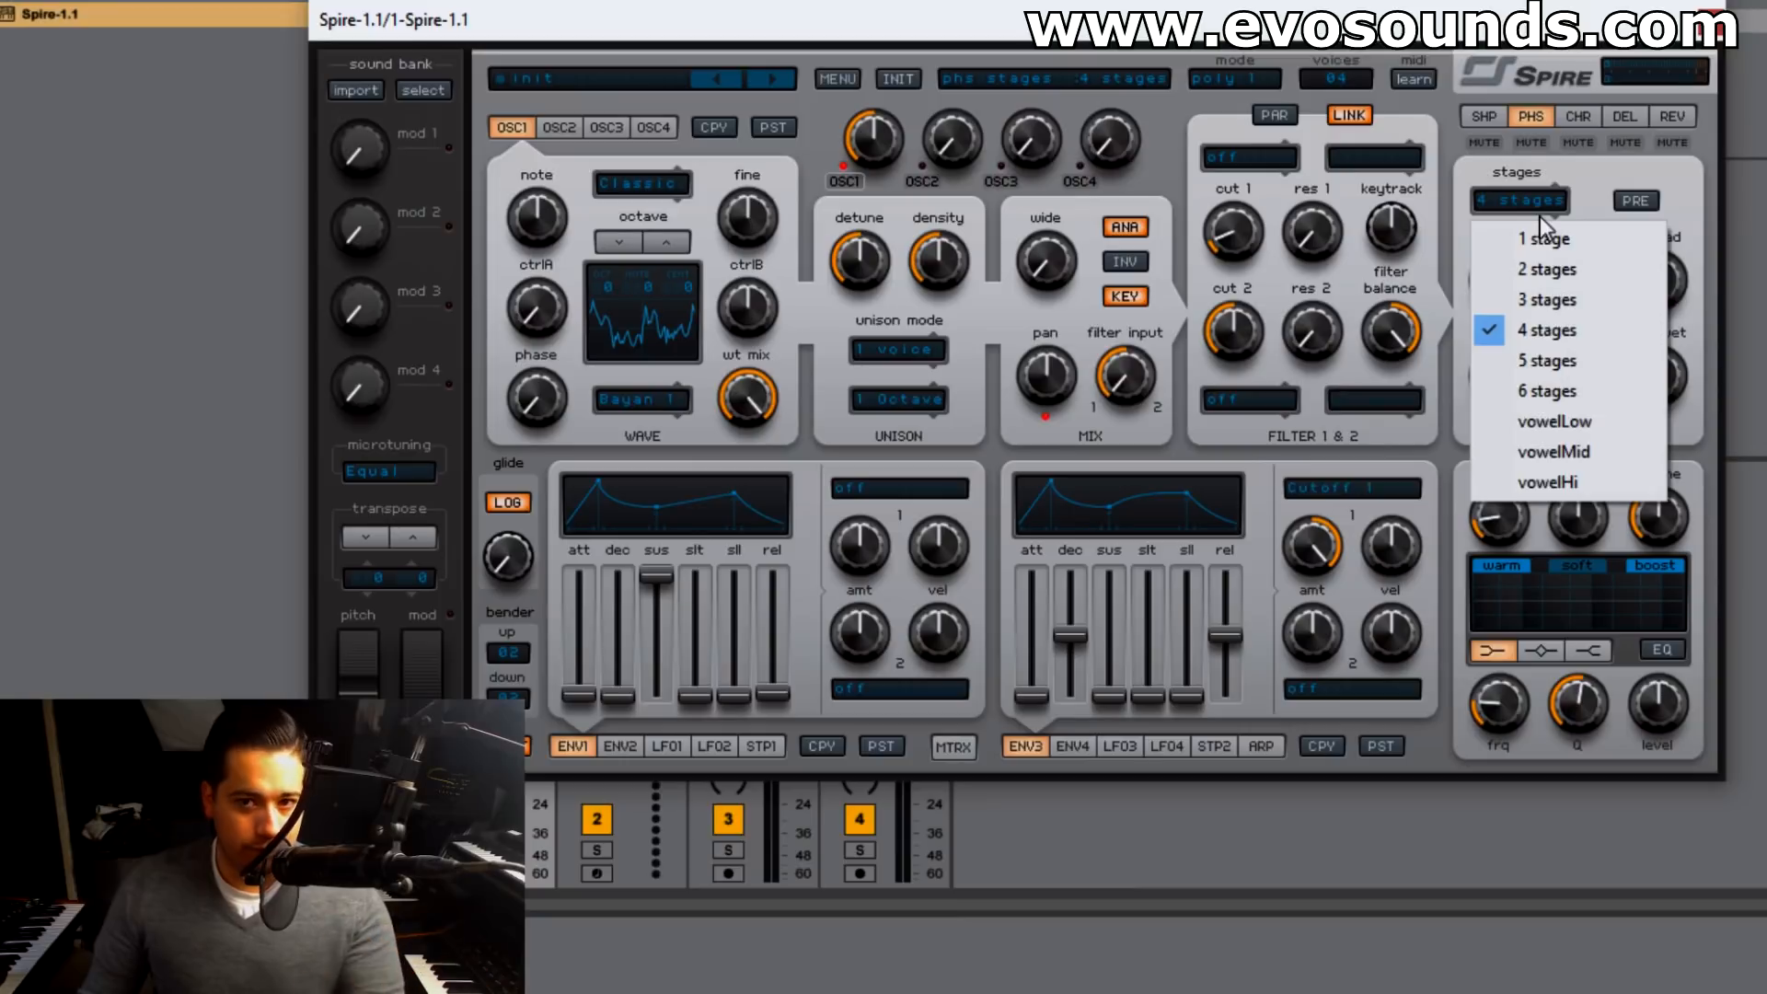
{"action": "left_click", "coordinate": [1554, 241]}
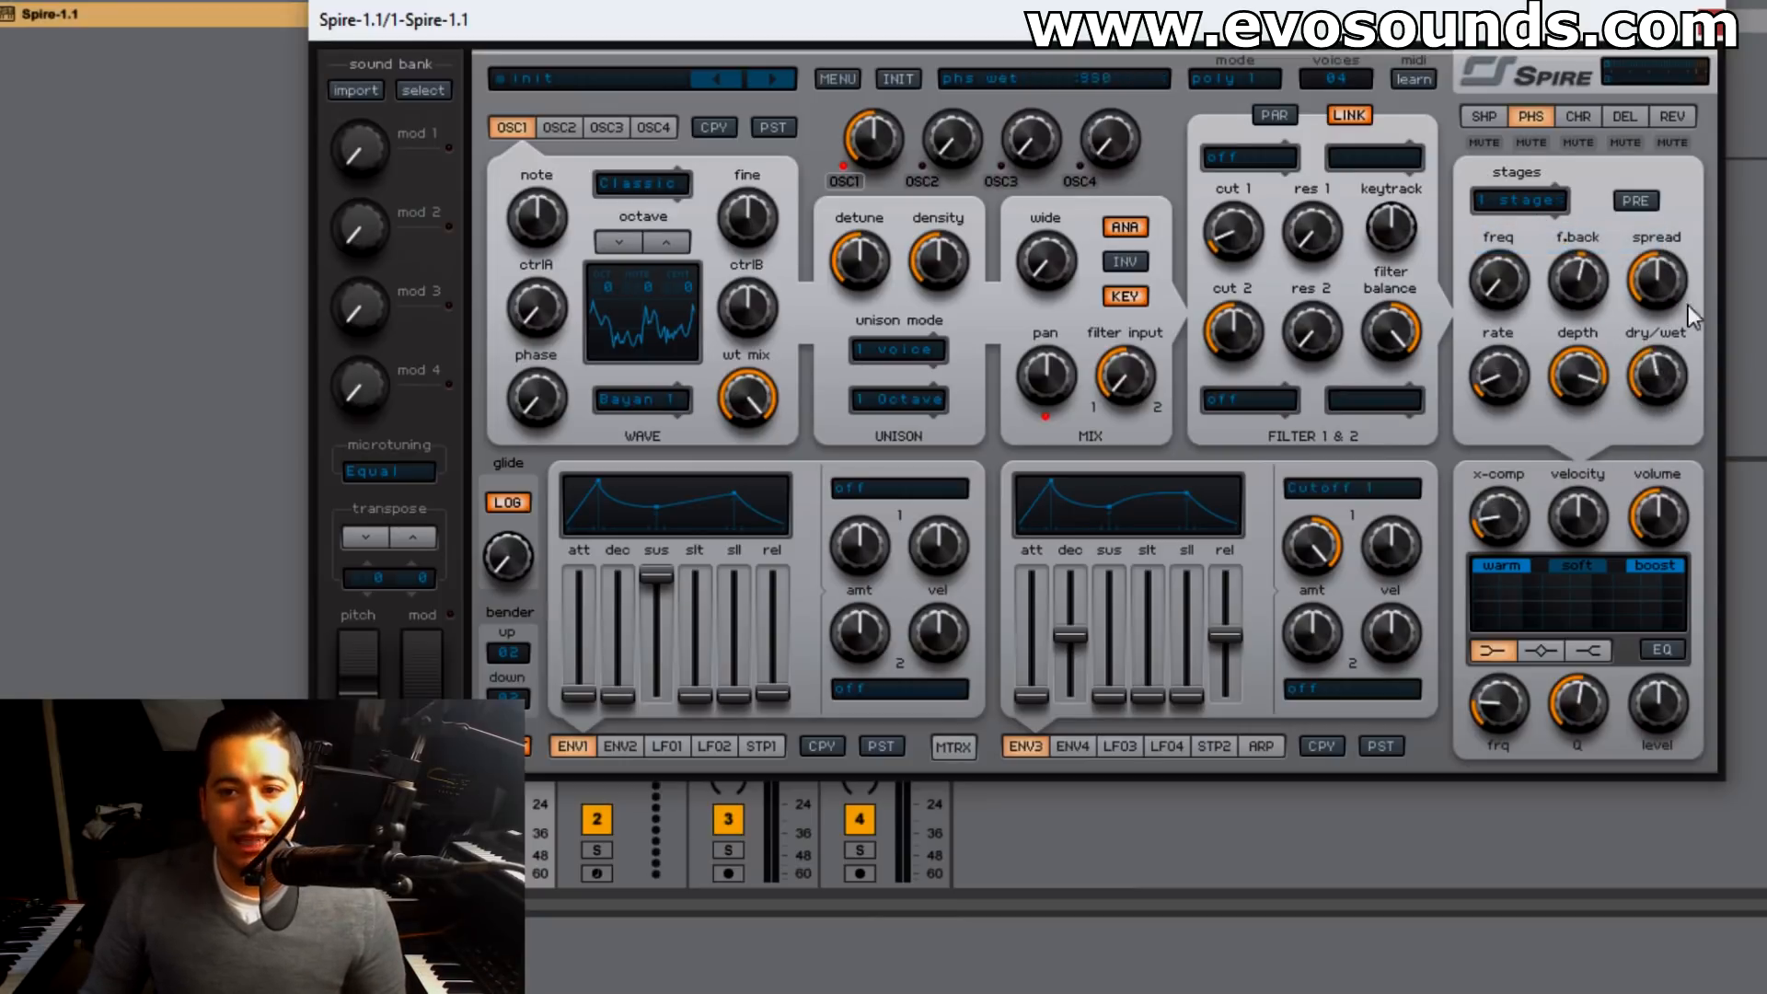
{"action": "left_click_drag", "start_coordinate": [1548, 222], "coordinate": [1543, 212]}
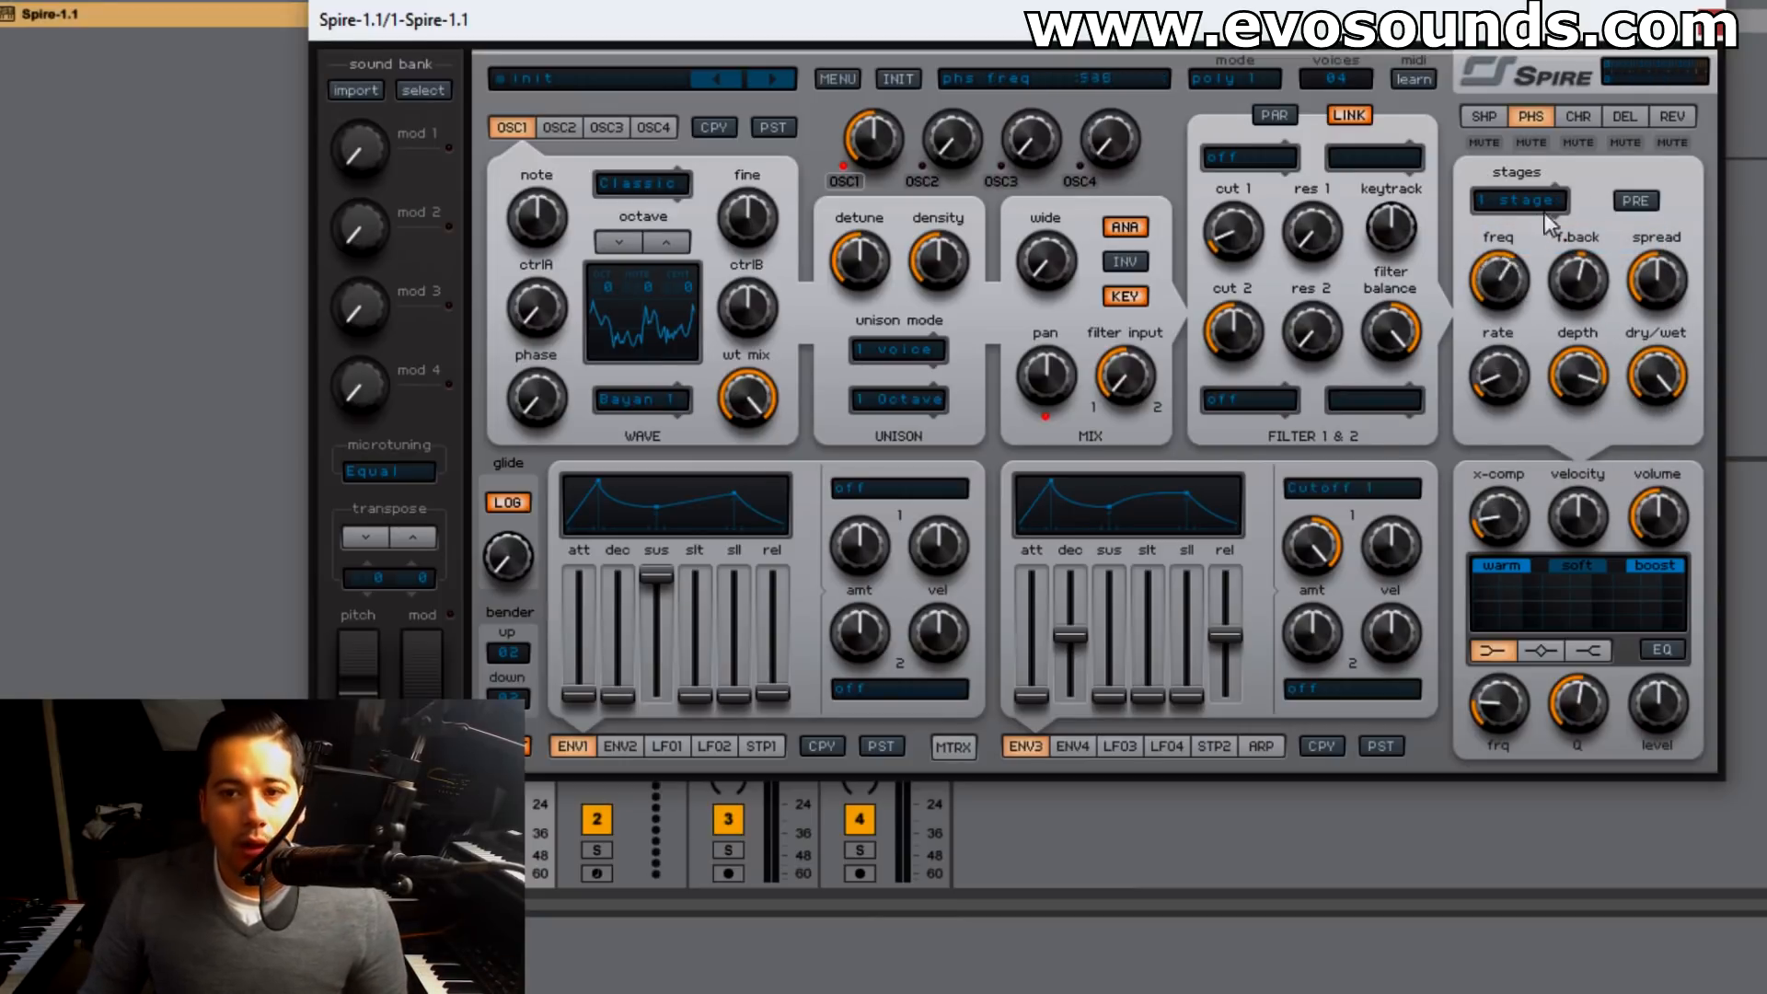
- Raise the phaser's freq, feedback and rate, and turn its depth up to maximum
{"action": "left_click_drag", "start_coordinate": [1573, 294], "coordinate": [1605, 195]}
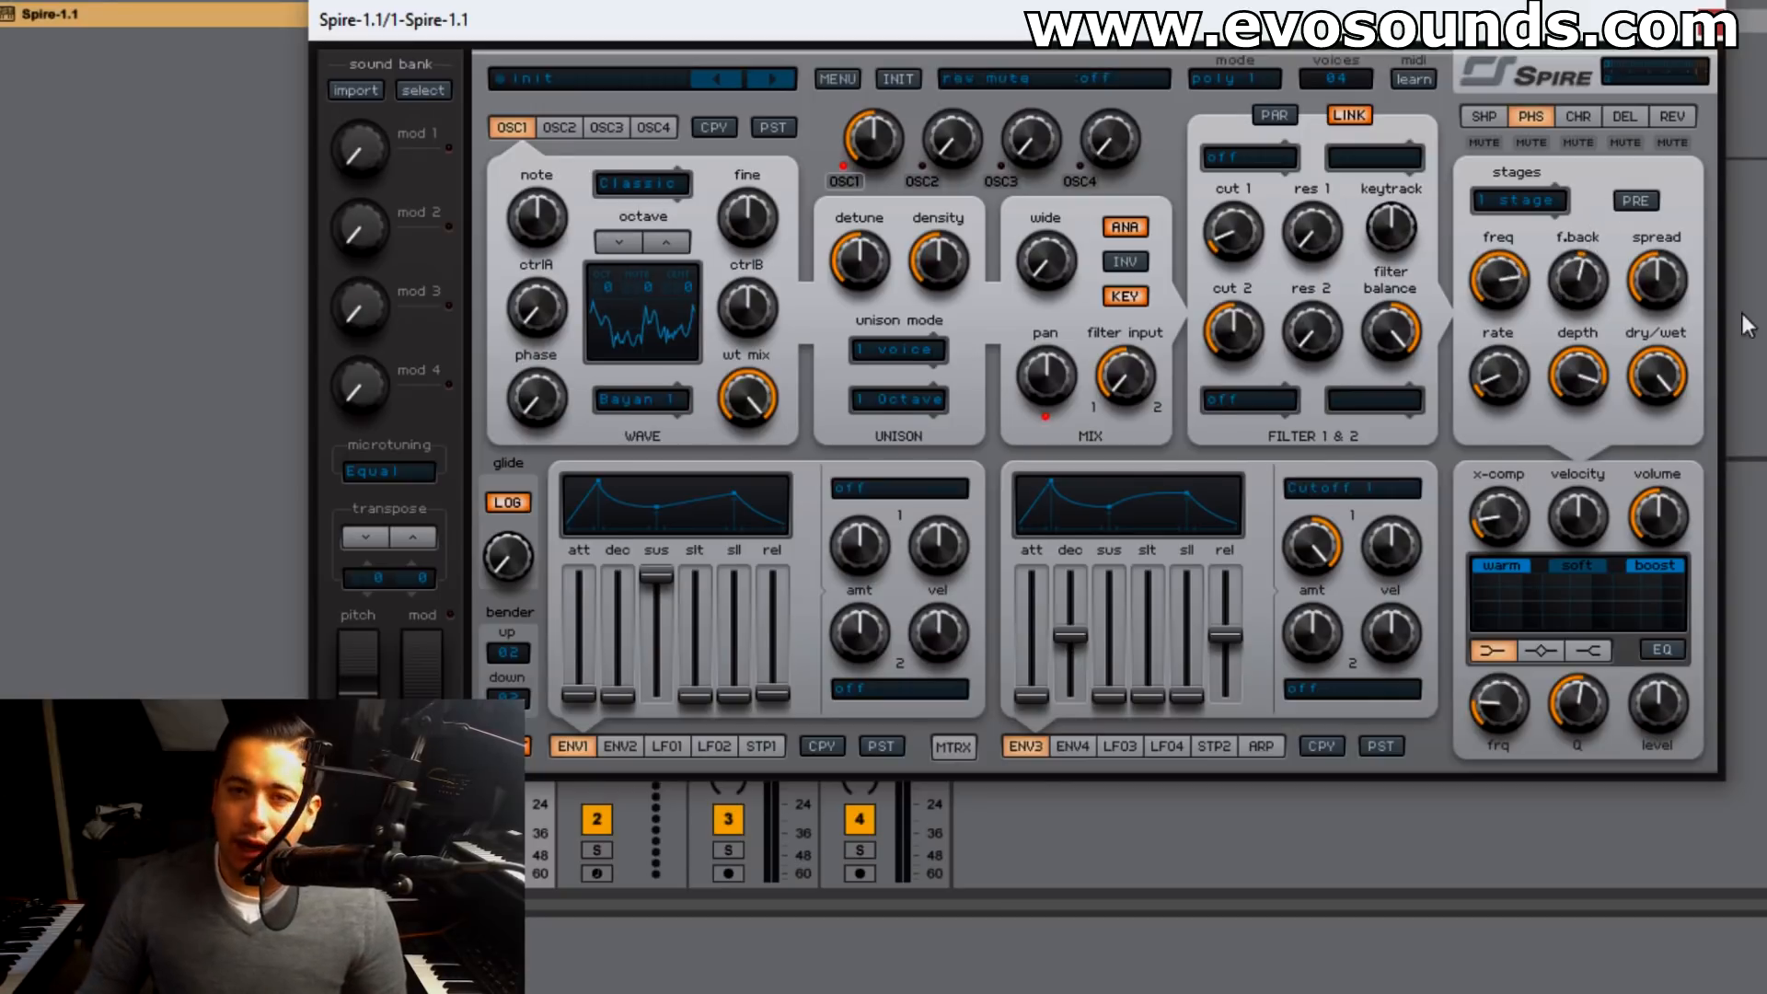
{"action": "left_click_drag", "start_coordinate": [1507, 378], "coordinate": [1568, 297]}
{"action": "left_click_drag", "start_coordinate": [1589, 368], "coordinate": [1634, 254]}
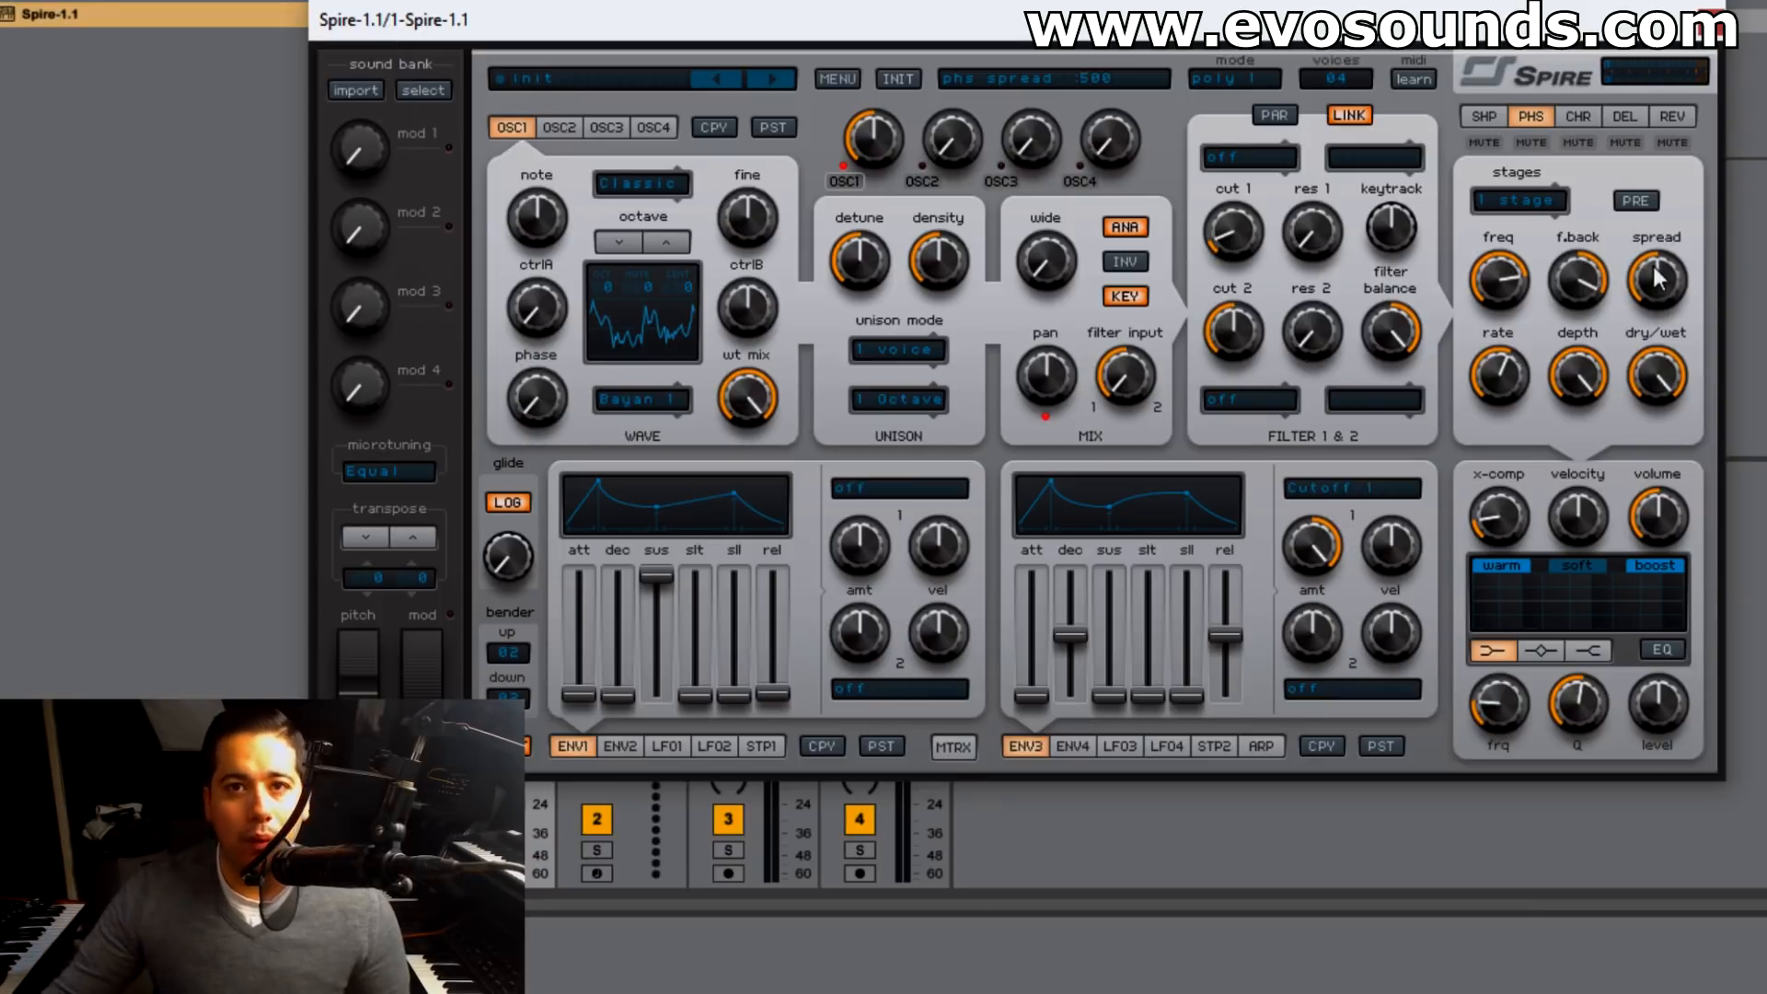
- Audition the phaser with 2, 3, 4 and 5 stages in turn, and leave it on 6 stages
{"action": "left_click", "coordinate": [1526, 200]}
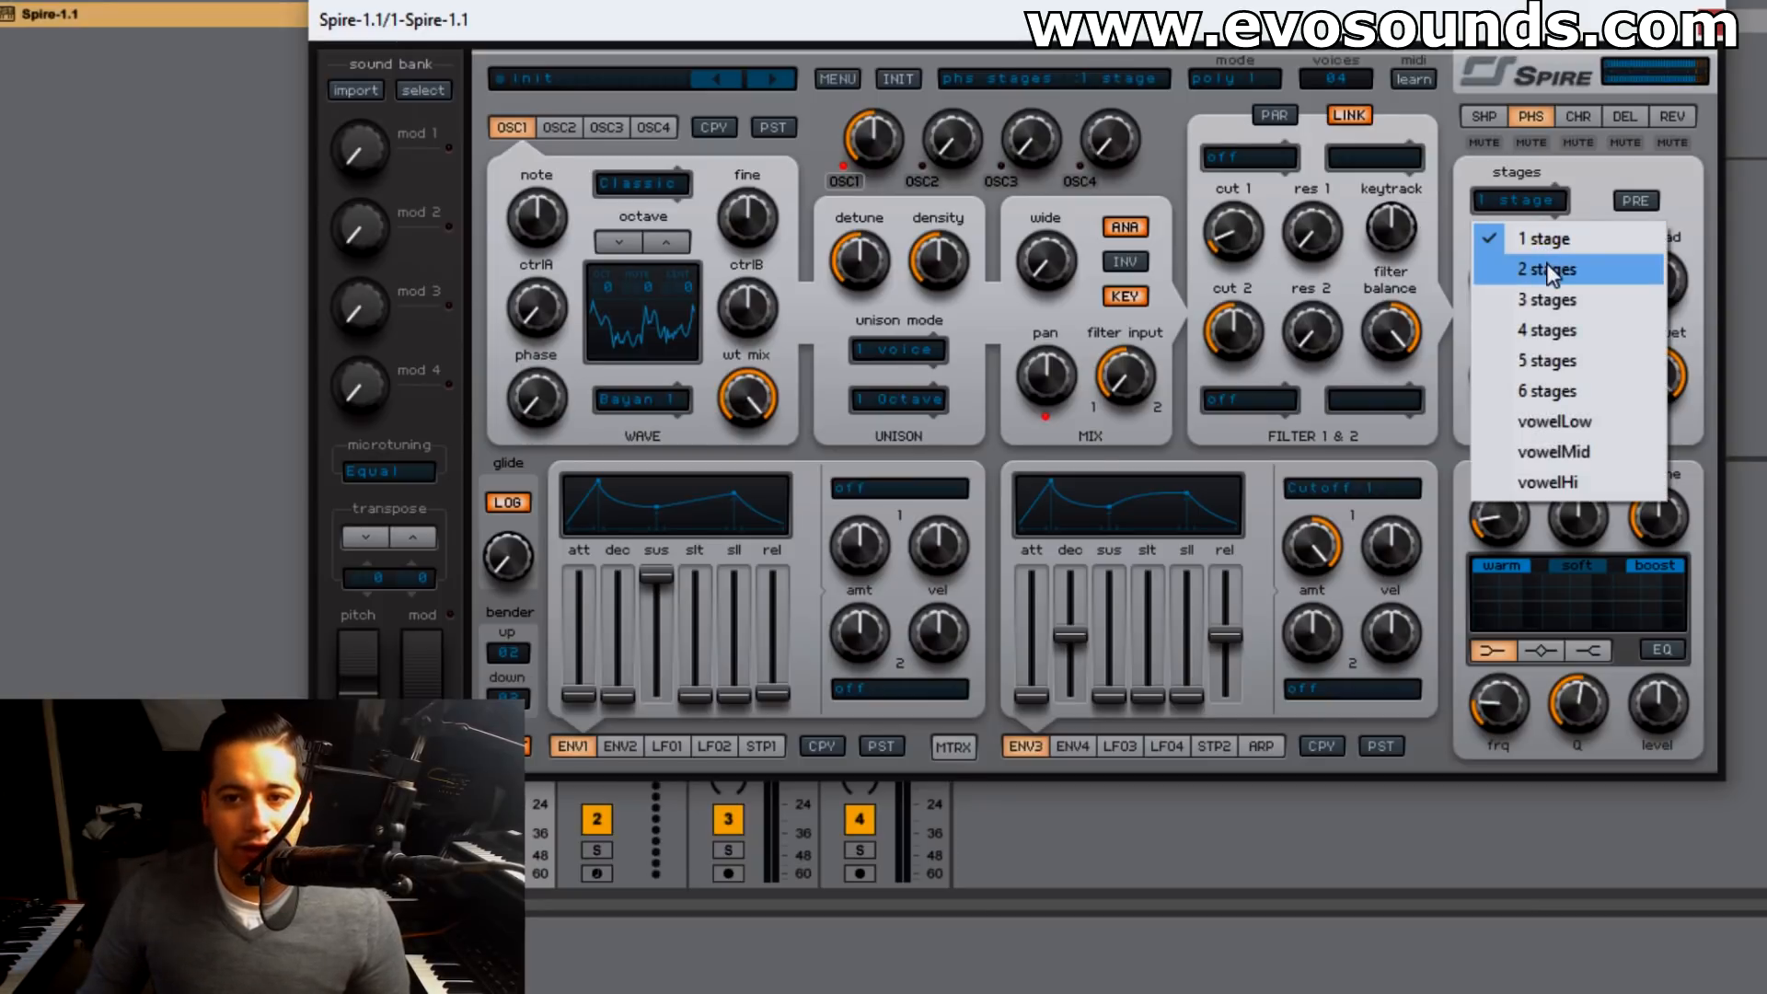
{"action": "left_click", "coordinate": [1551, 271]}
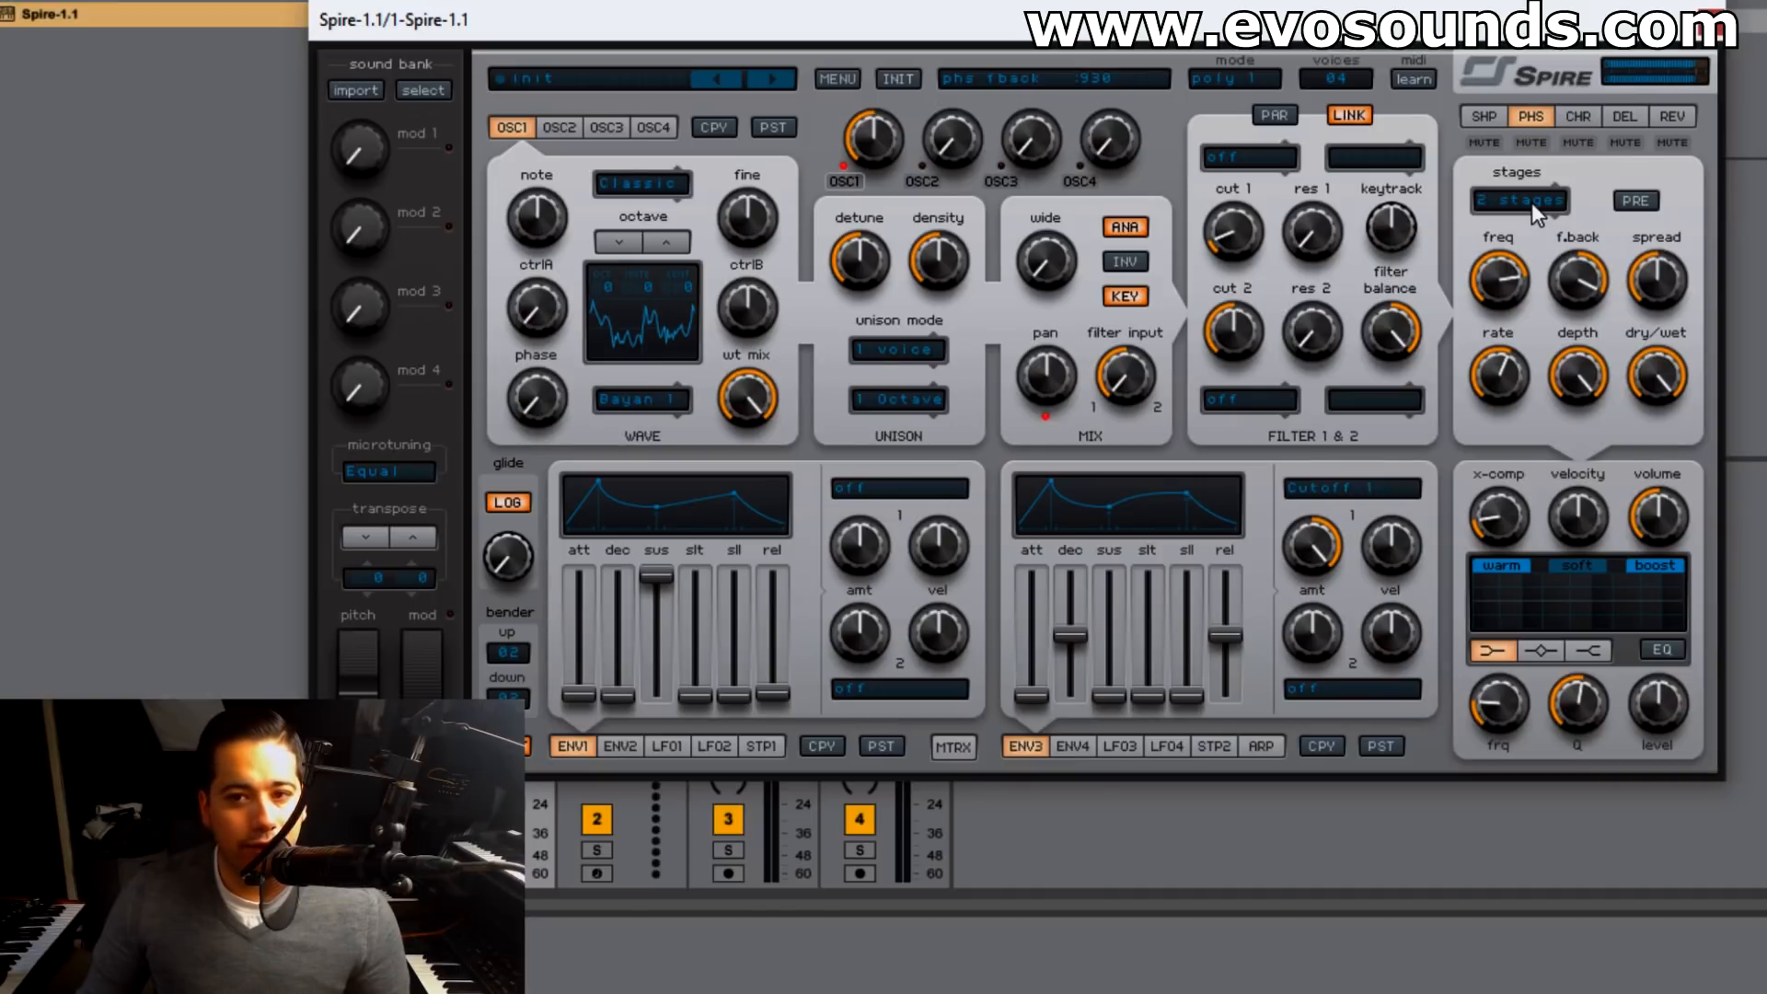
{"action": "left_click", "coordinate": [1531, 203]}
{"action": "left_click", "coordinate": [1574, 299]}
{"action": "left_click", "coordinate": [1516, 201]}
{"action": "left_click", "coordinate": [1548, 330]}
{"action": "left_click", "coordinate": [1525, 199]}
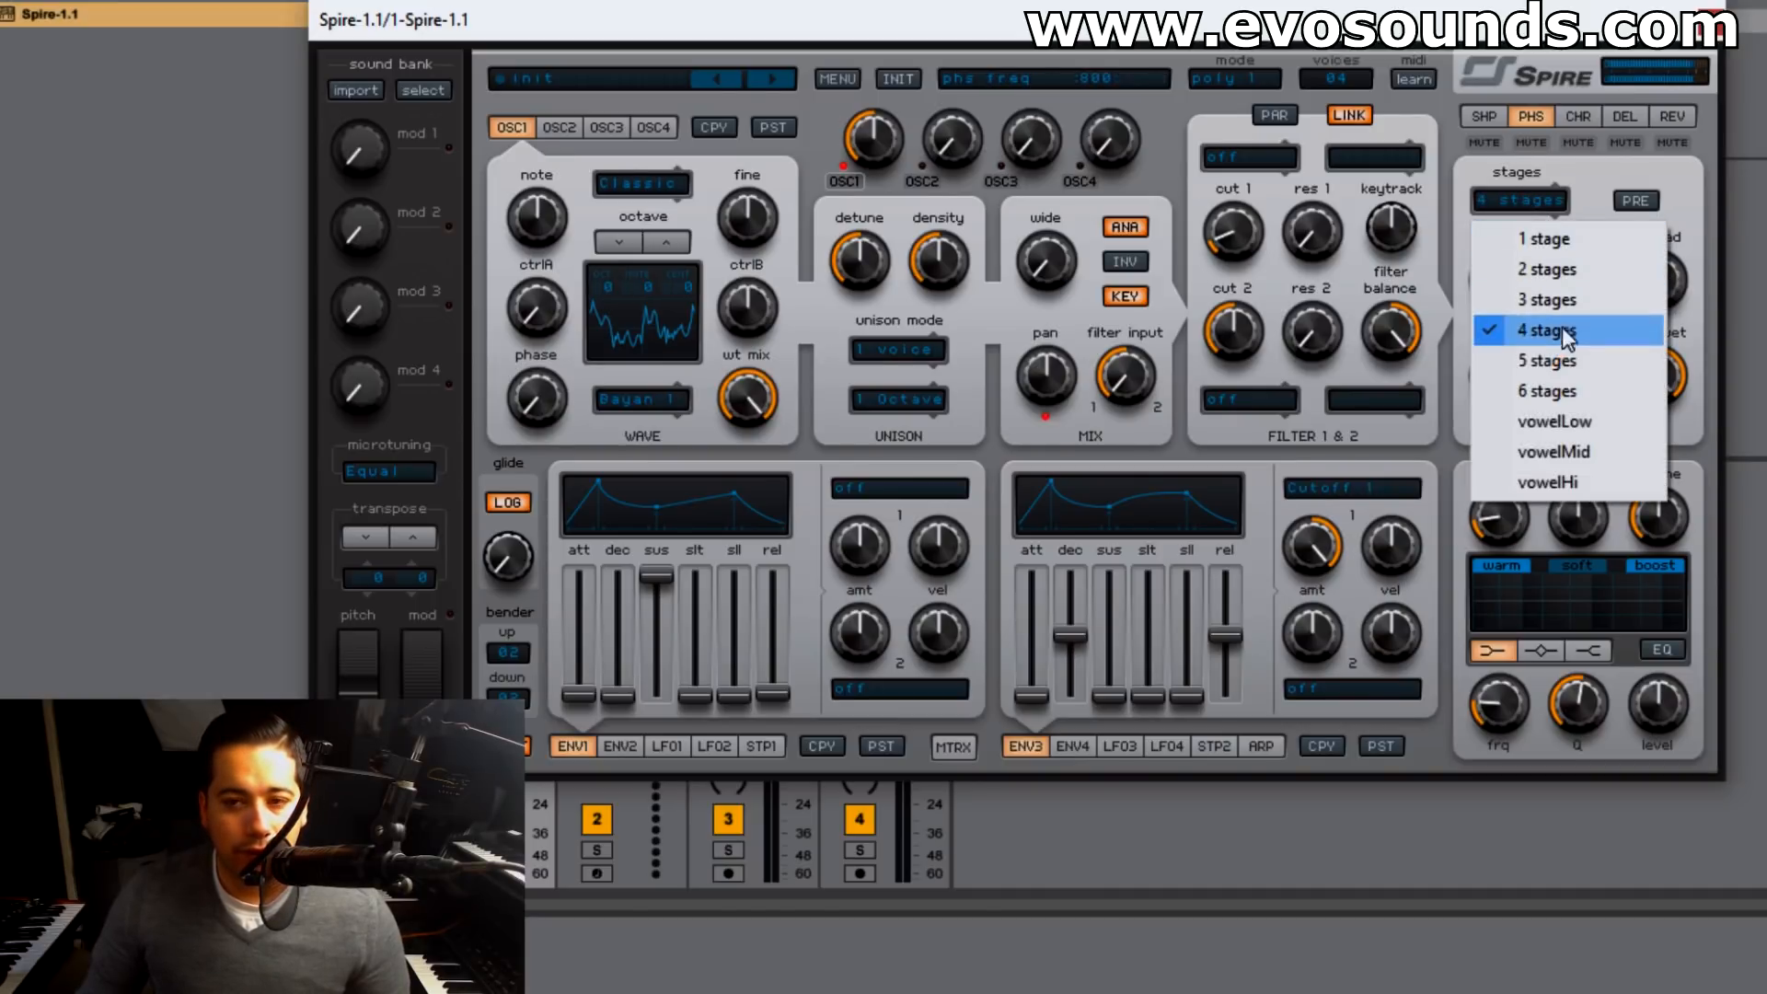
{"action": "left_click", "coordinate": [1572, 361]}
{"action": "left_click", "coordinate": [1520, 200]}
{"action": "left_click", "coordinate": [1564, 390]}
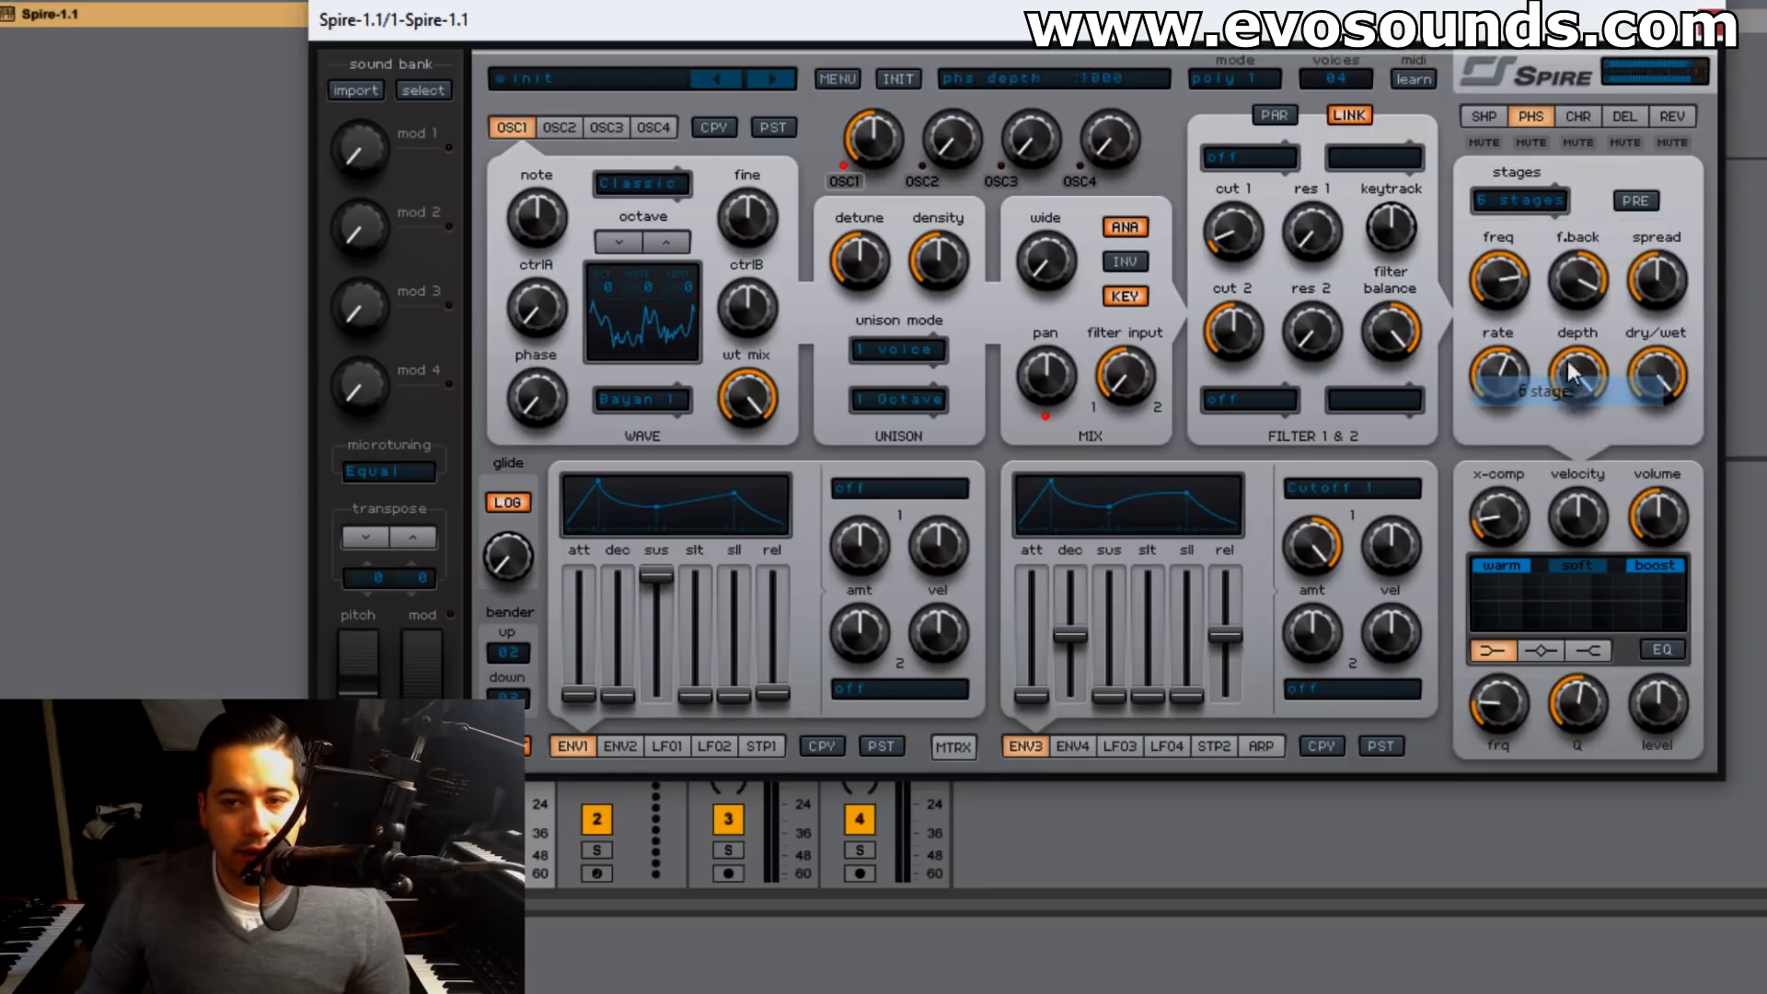
- Lower the phaser's freq and depth, set rate to 240 and feedback to 655, and leave pre switched off
{"action": "left_click_drag", "start_coordinate": [1498, 276], "coordinate": [1468, 332]}
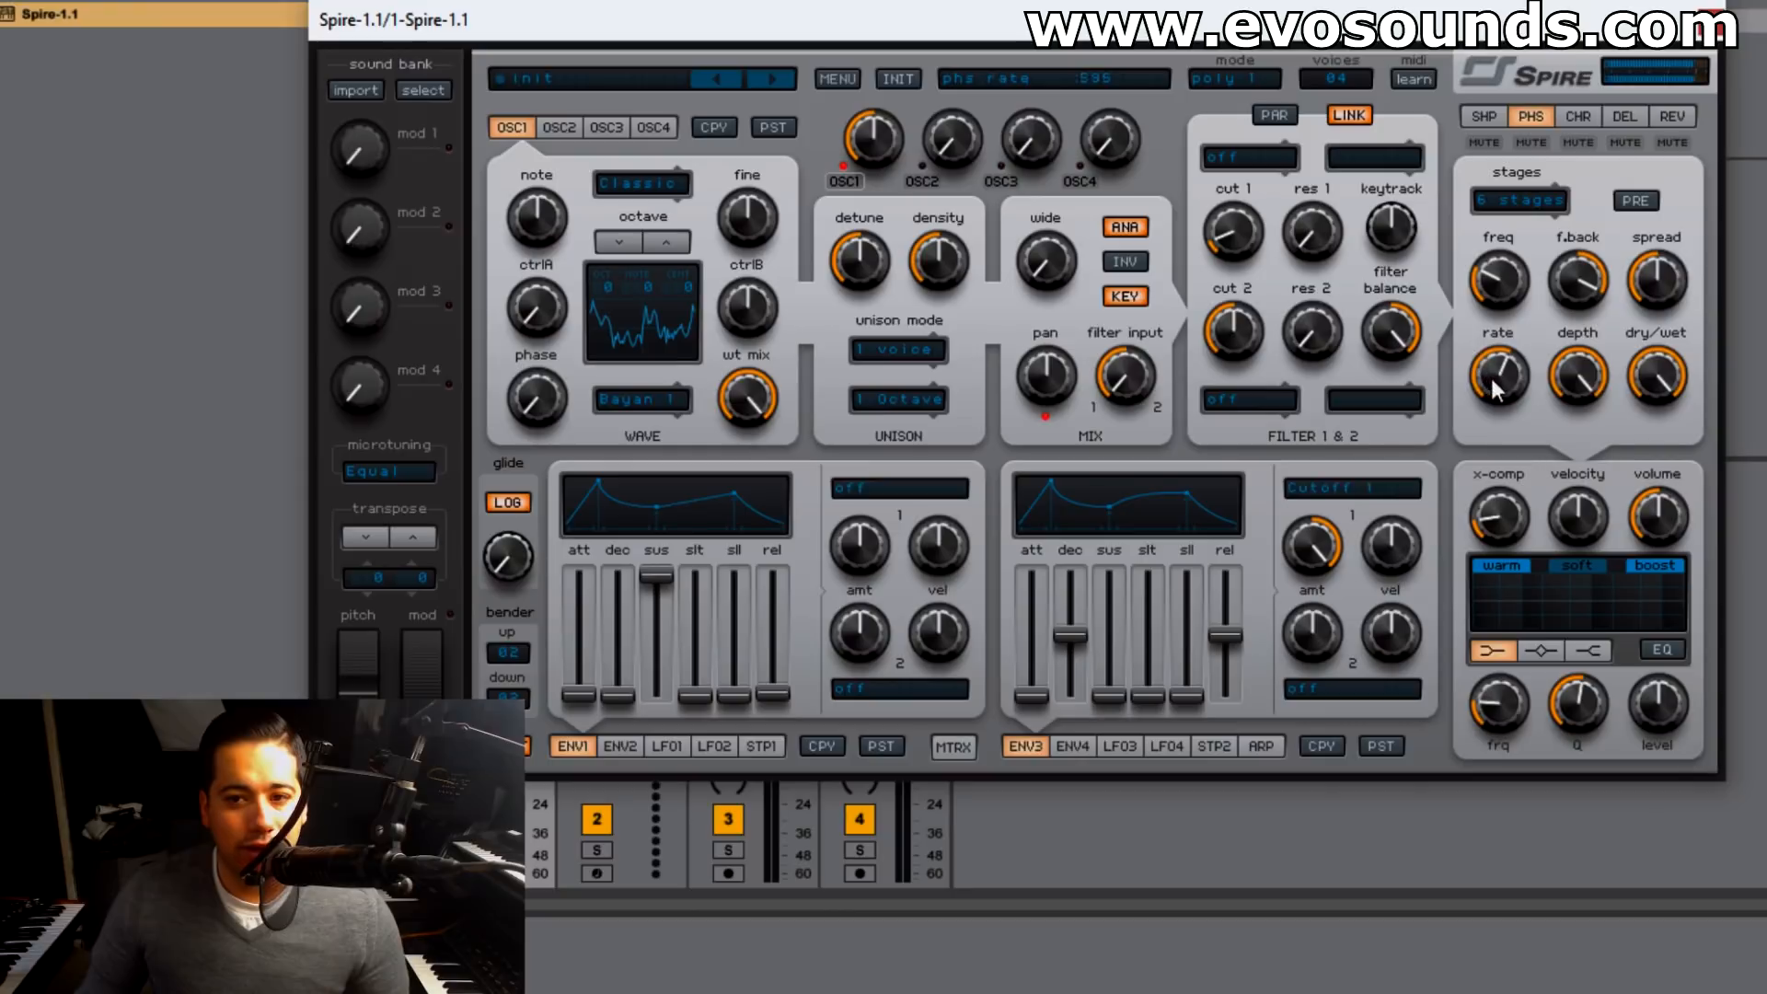
{"action": "left_click_drag", "start_coordinate": [1460, 440], "coordinate": [1443, 456]}
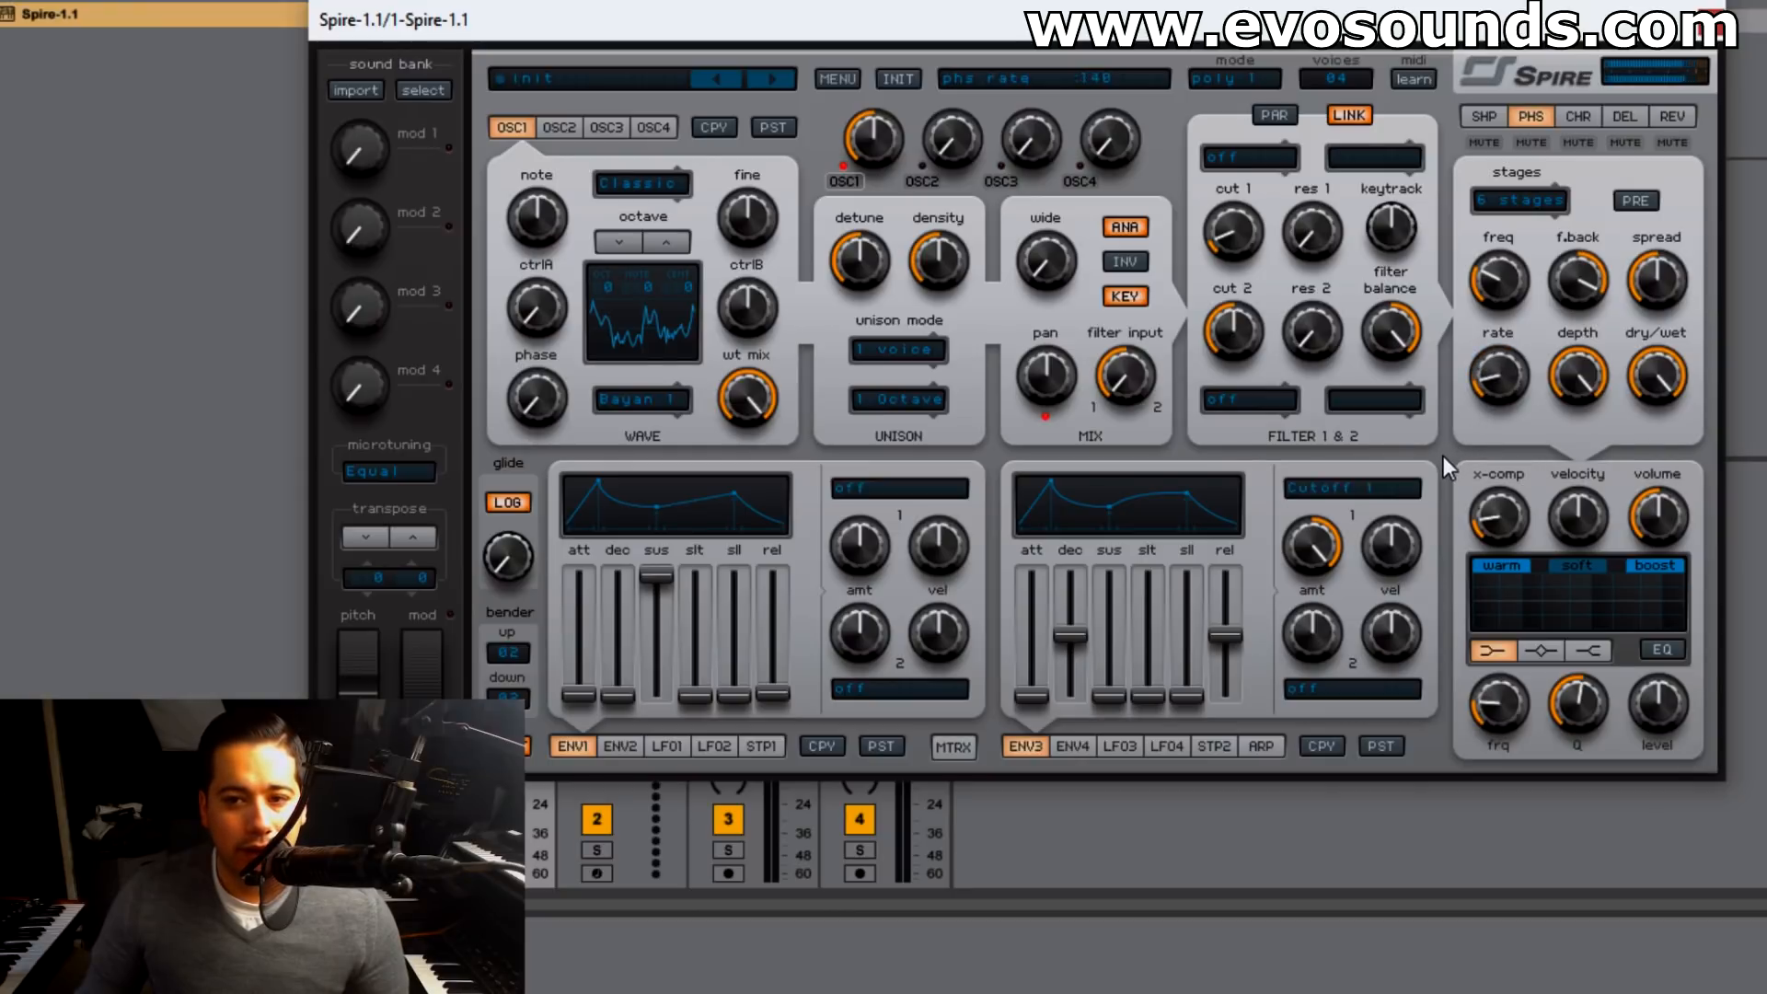
{"action": "left_click_drag", "start_coordinate": [1589, 286], "coordinate": [1572, 385]}
{"action": "left_click_drag", "start_coordinate": [1582, 283], "coordinate": [1540, 362]}
{"action": "left_click_drag", "start_coordinate": [1597, 214], "coordinate": [1599, 228]}
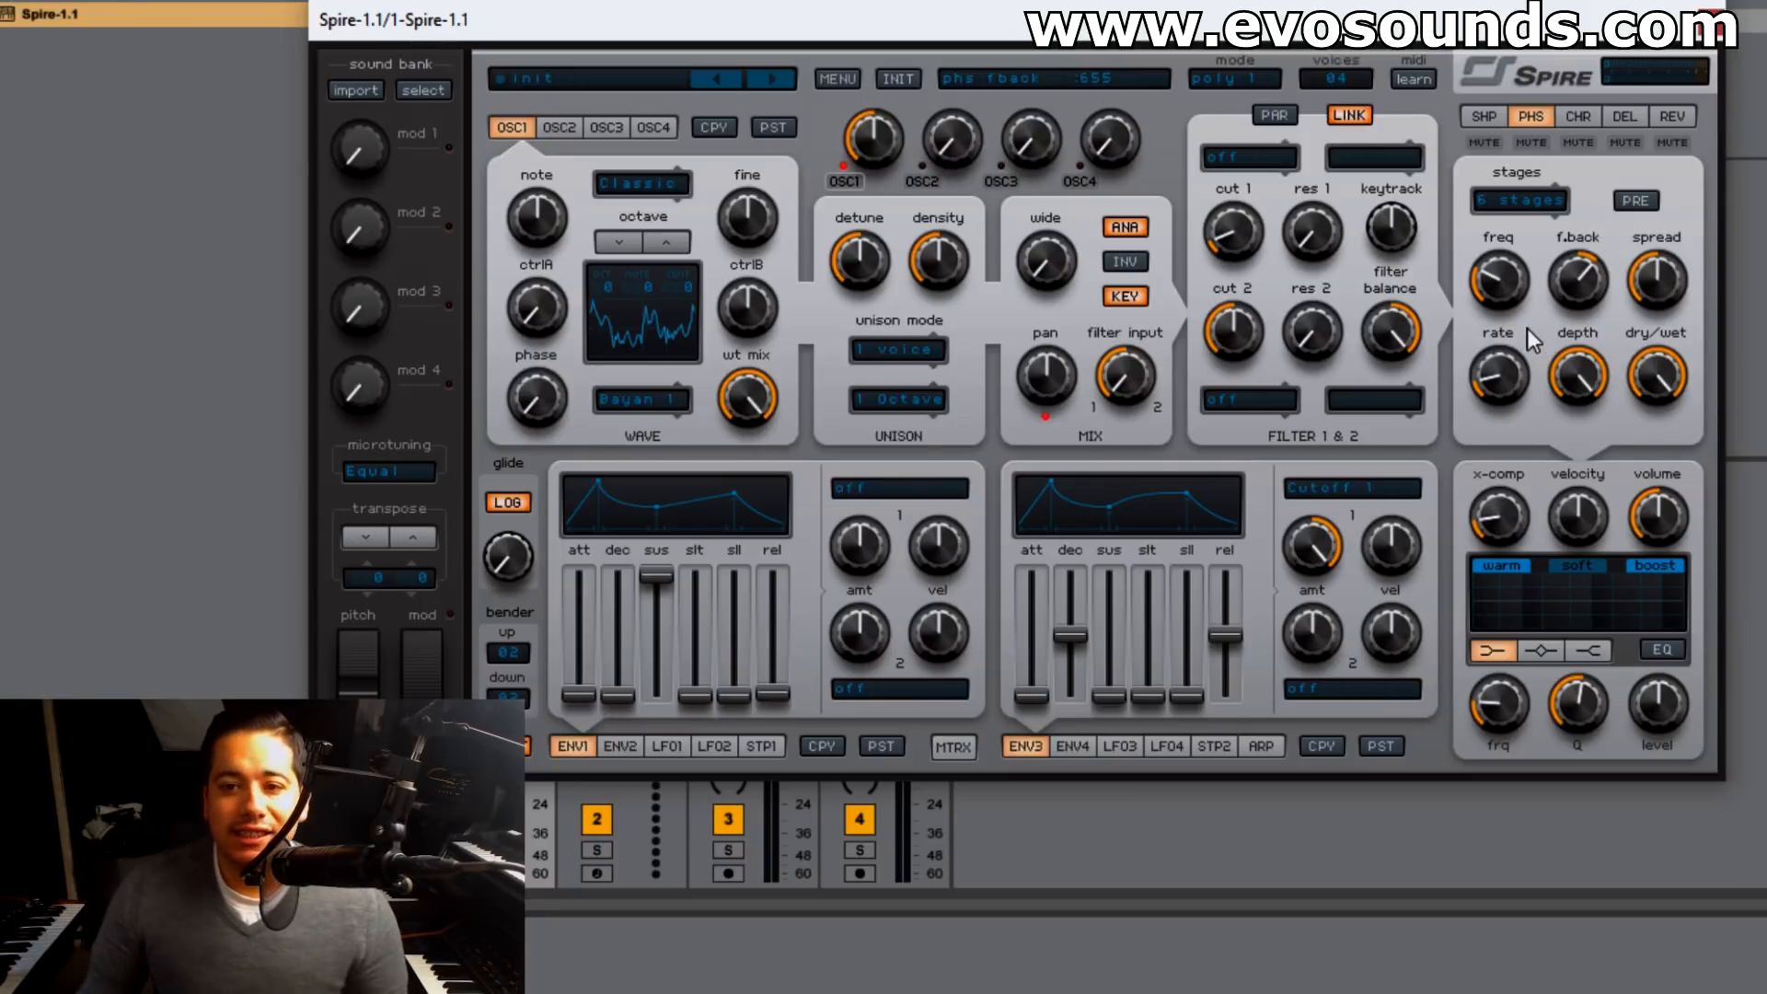
{"action": "mouse_move", "coordinate": [1578, 362]}
{"action": "left_mouse_down"}
{"action": "mouse_move", "coordinate": [1544, 432]}
{"action": "mouse_move", "coordinate": [1593, 354]}
{"action": "left_mouse_up"}
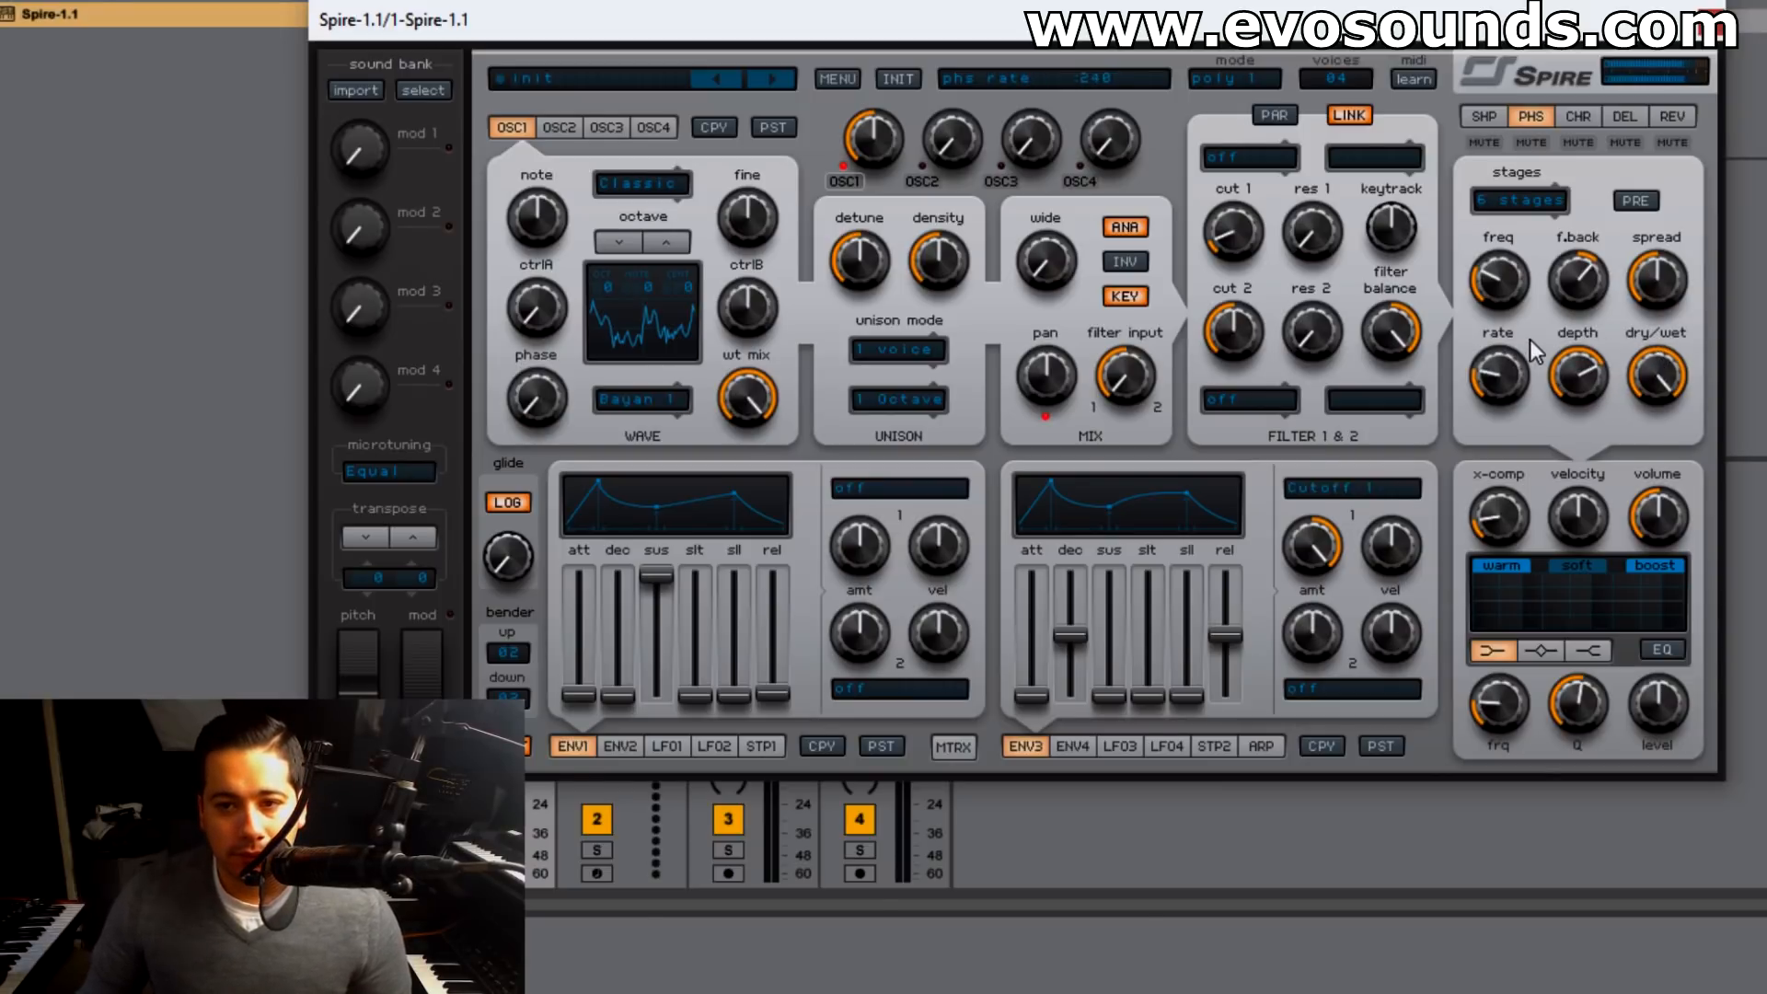
{"action": "left_click", "coordinate": [1634, 201]}
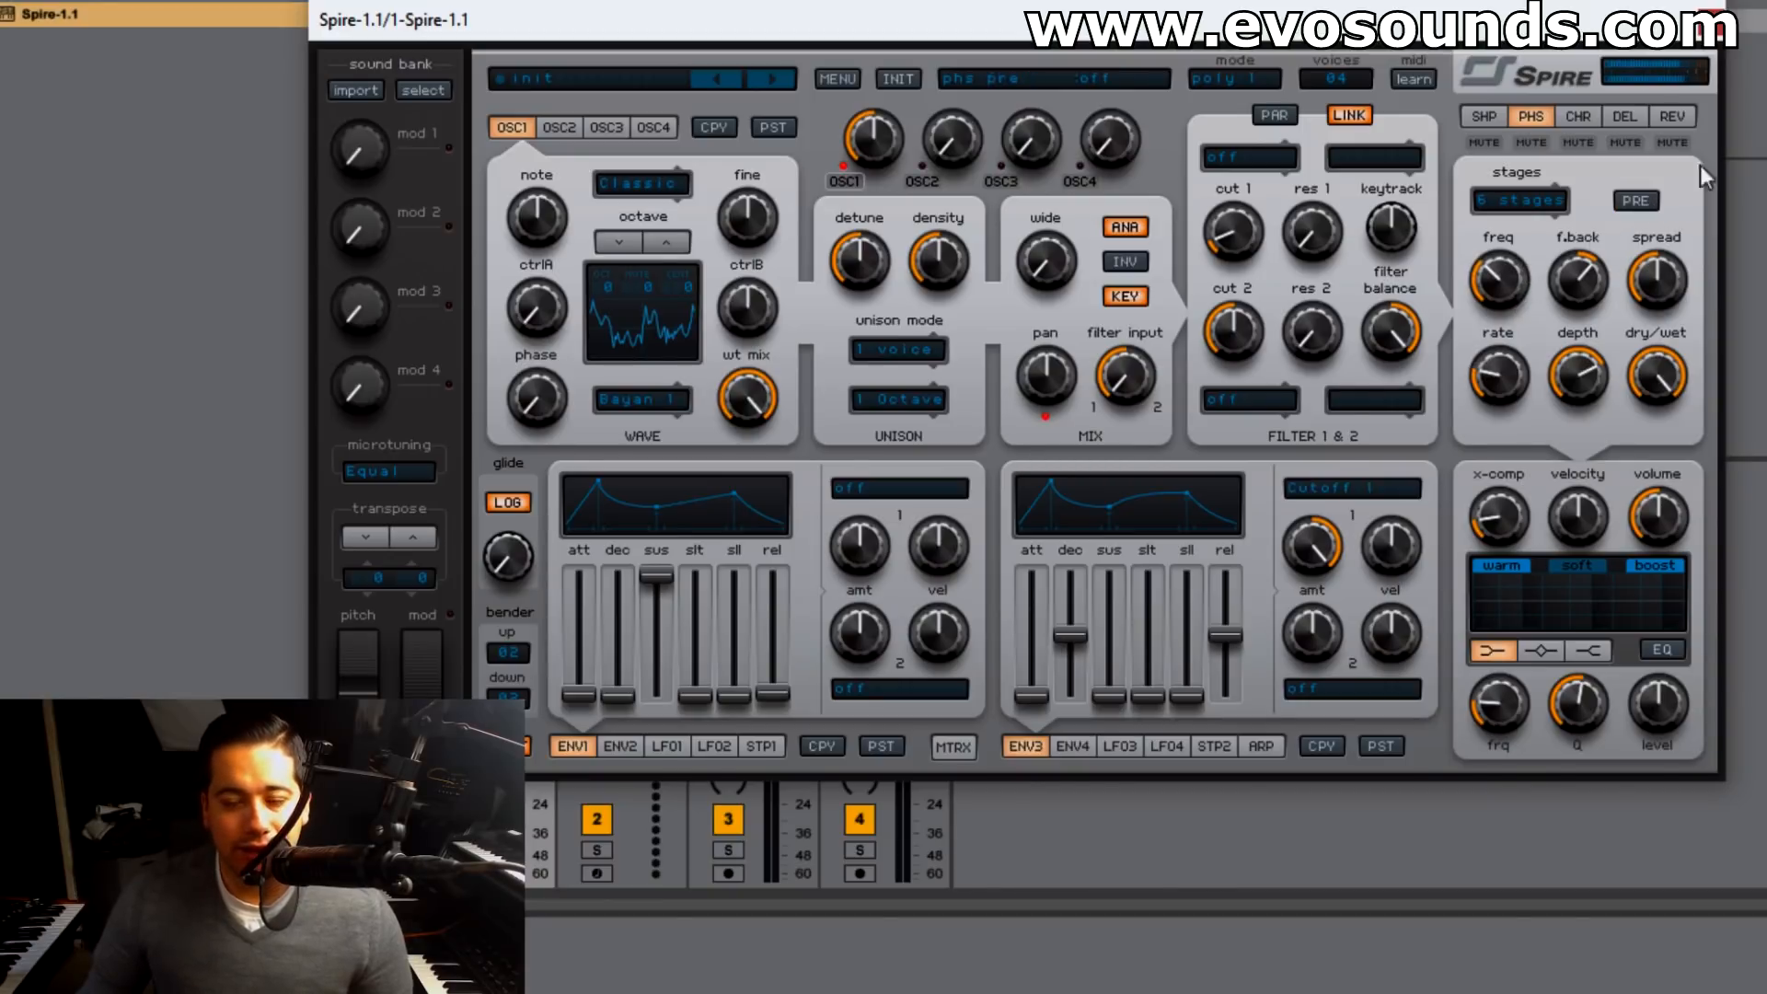
- Try the phaser's vowelLow mode, switch to vowelHi, and set rate to 495 and feedback to 755
{"action": "left_click", "coordinate": [1496, 197]}
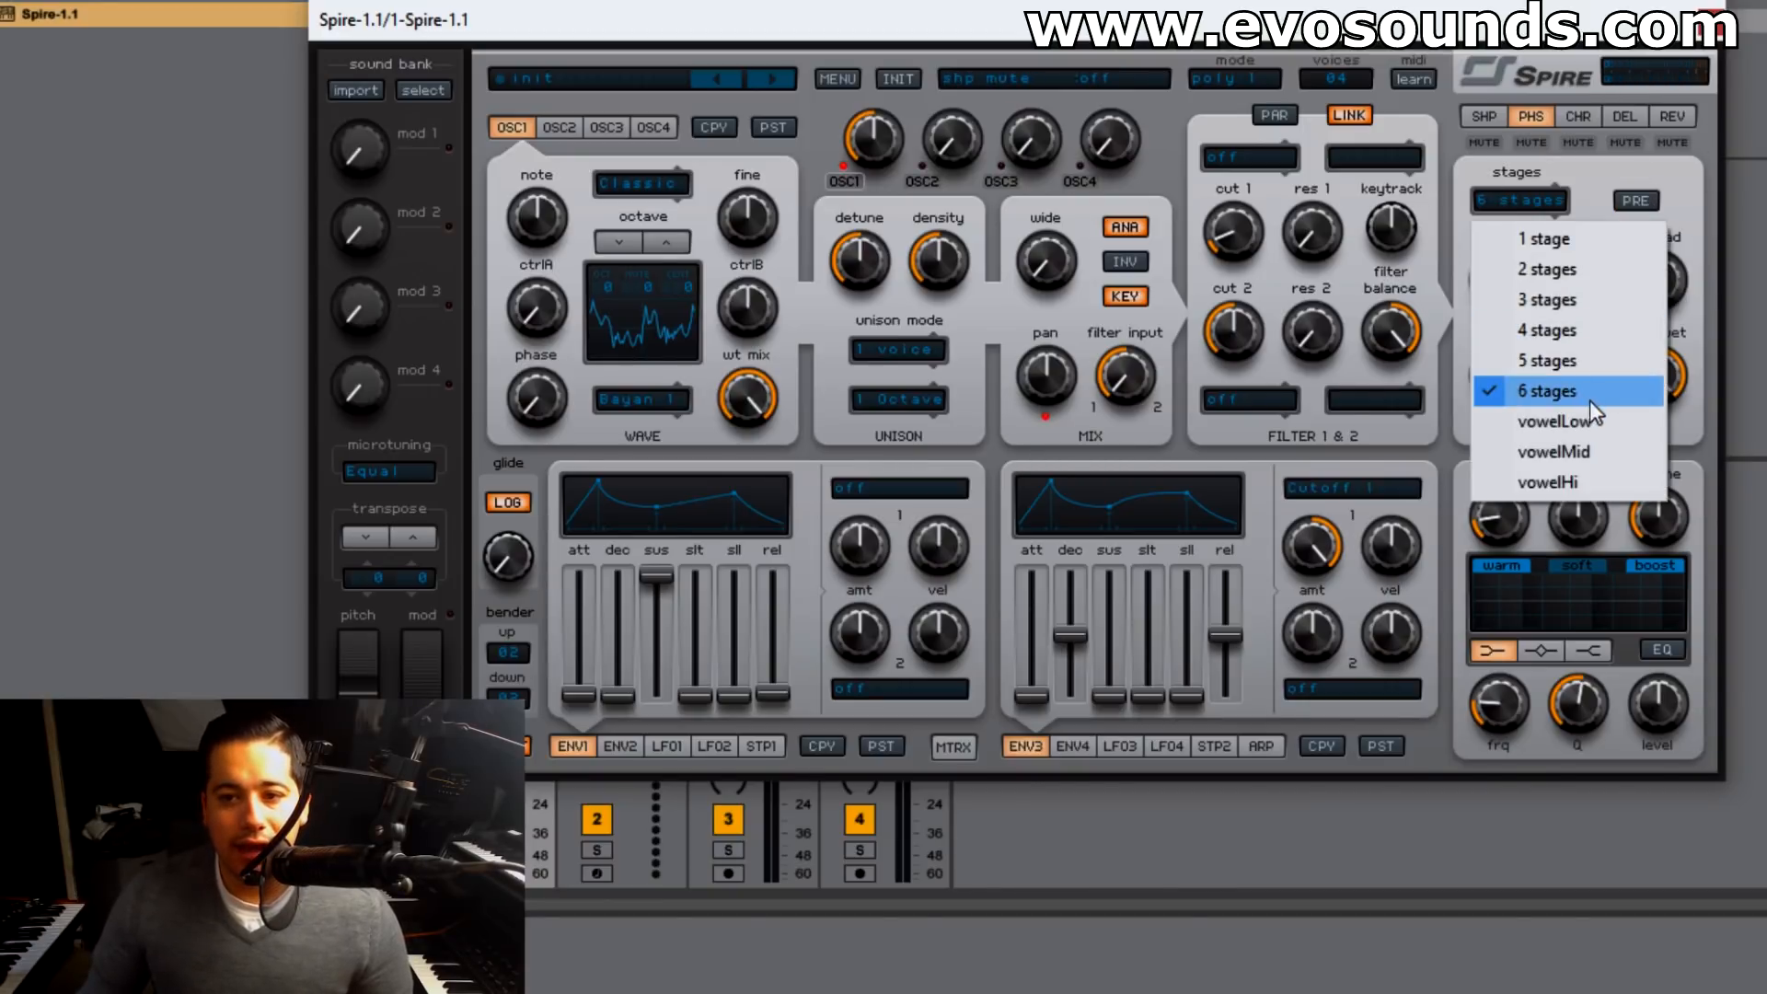
{"action": "left_click", "coordinate": [1604, 431]}
{"action": "left_click", "coordinate": [1521, 207]}
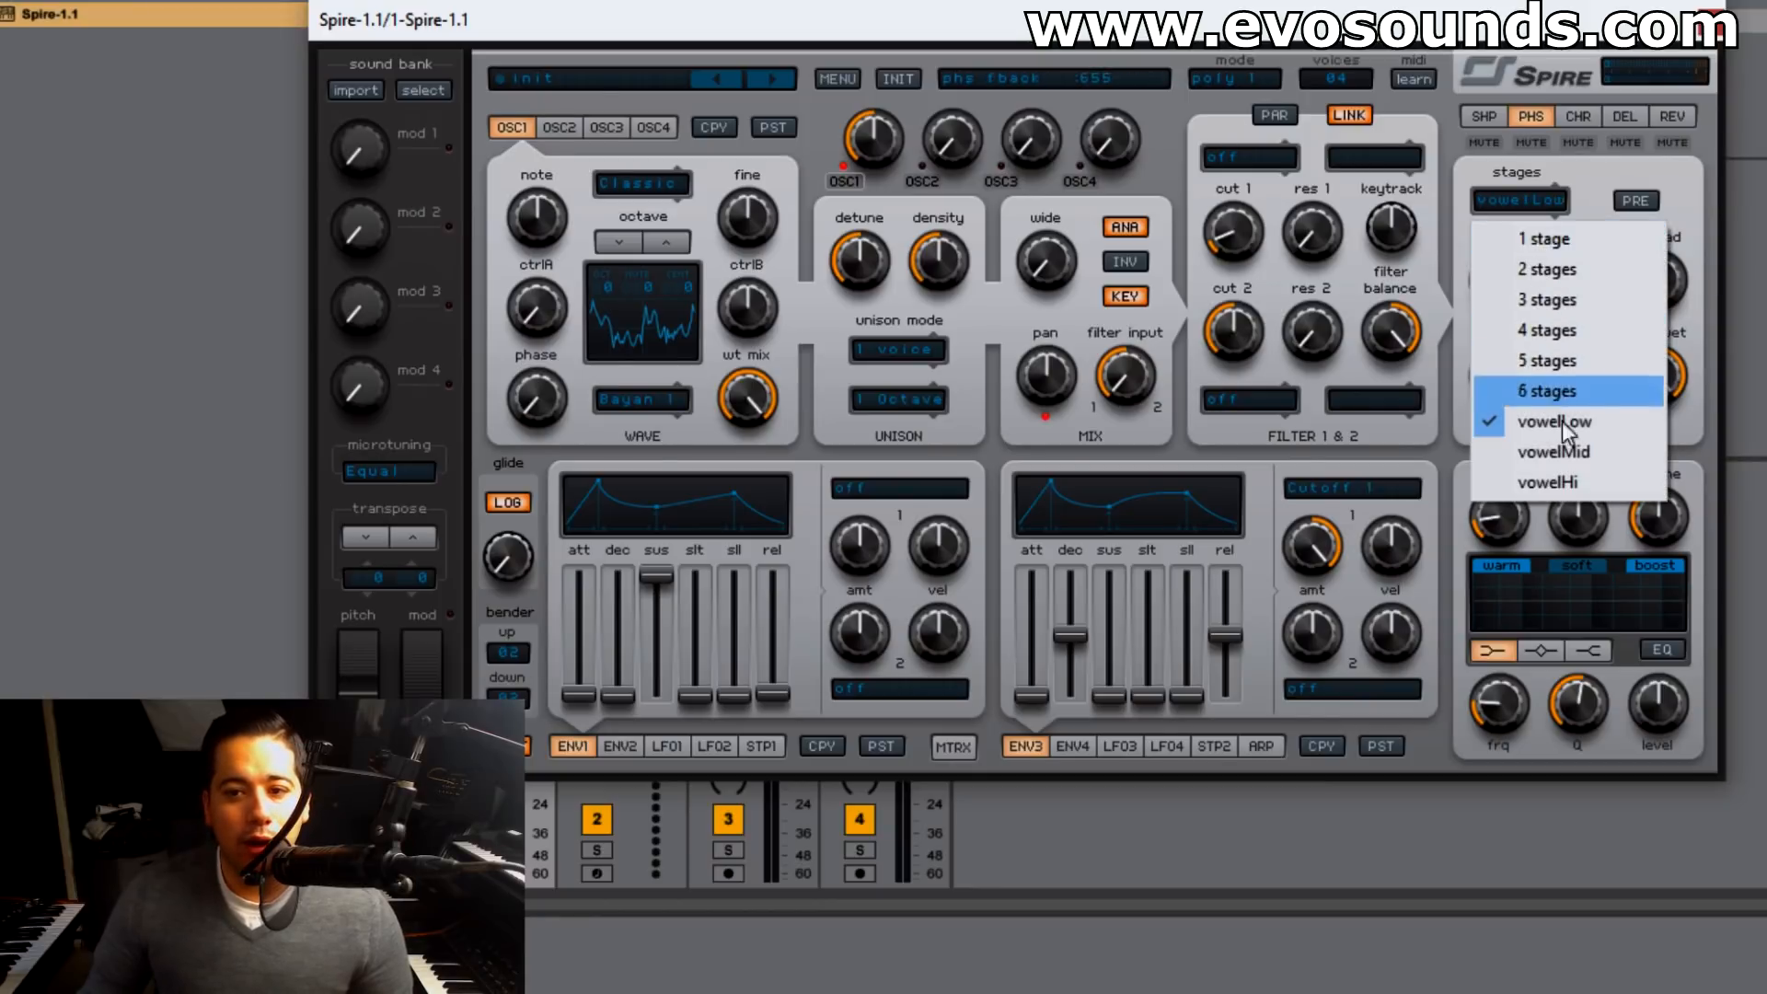
{"action": "left_click", "coordinate": [1587, 482]}
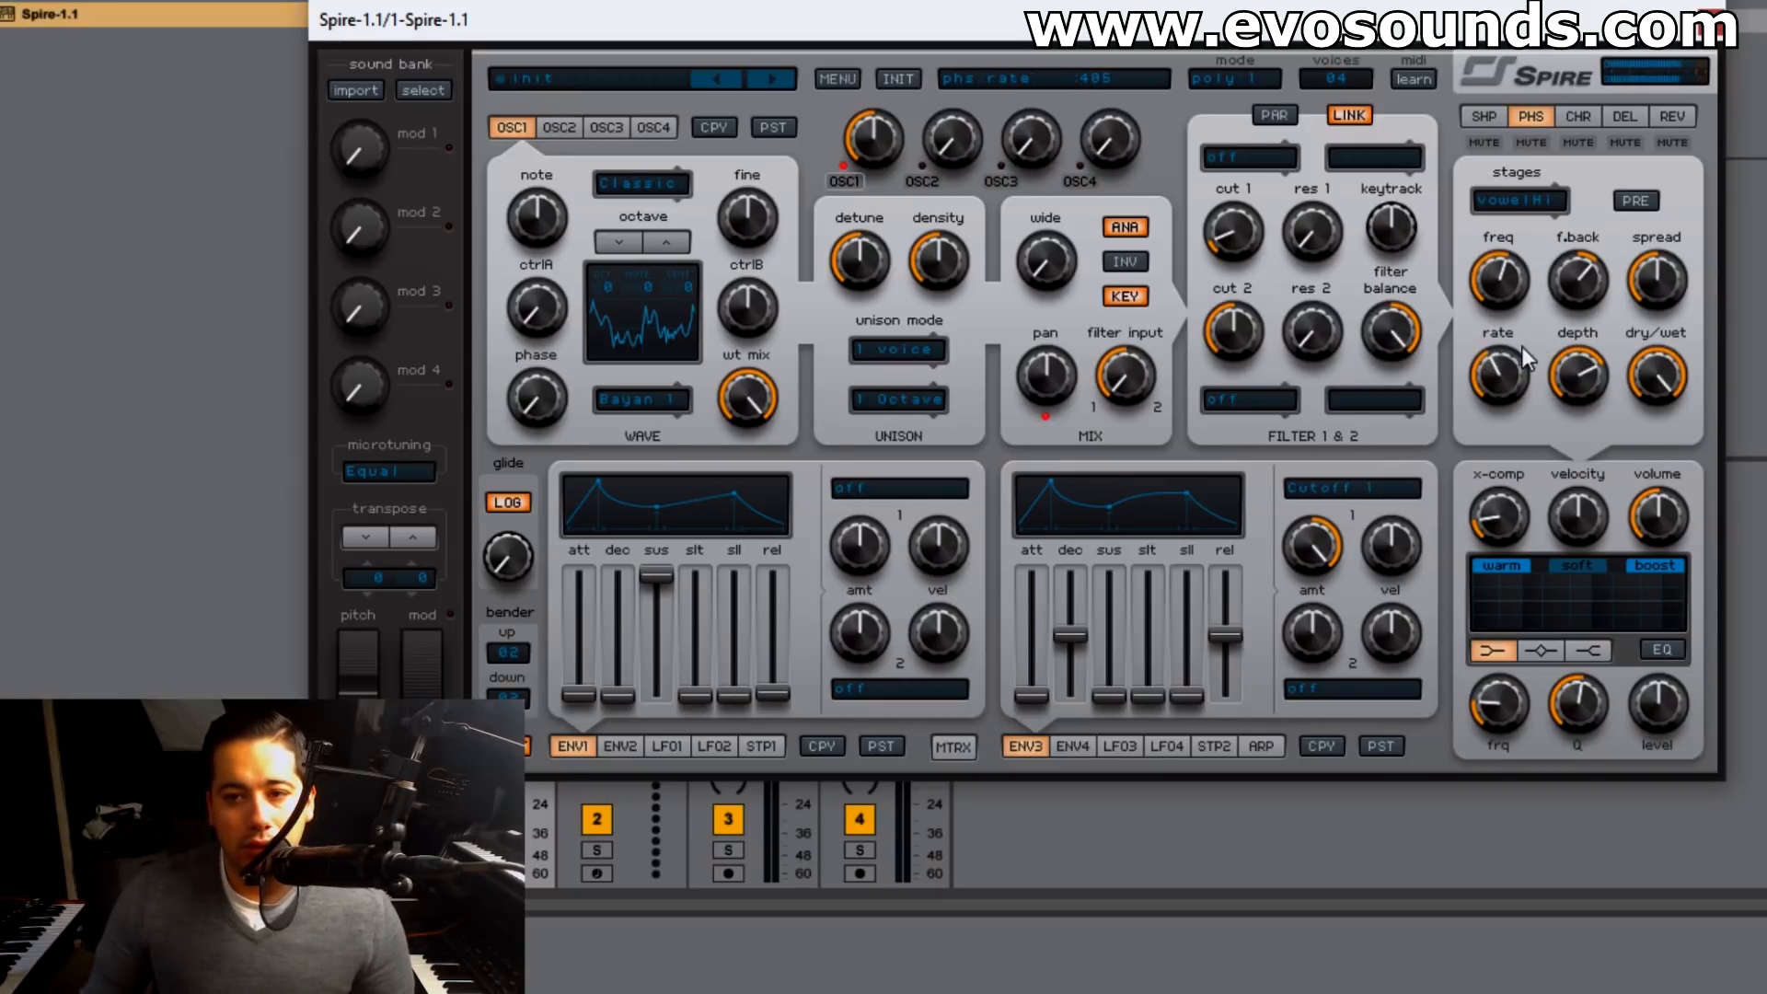
{"action": "left_click_drag", "start_coordinate": [1560, 302], "coordinate": [1564, 281]}
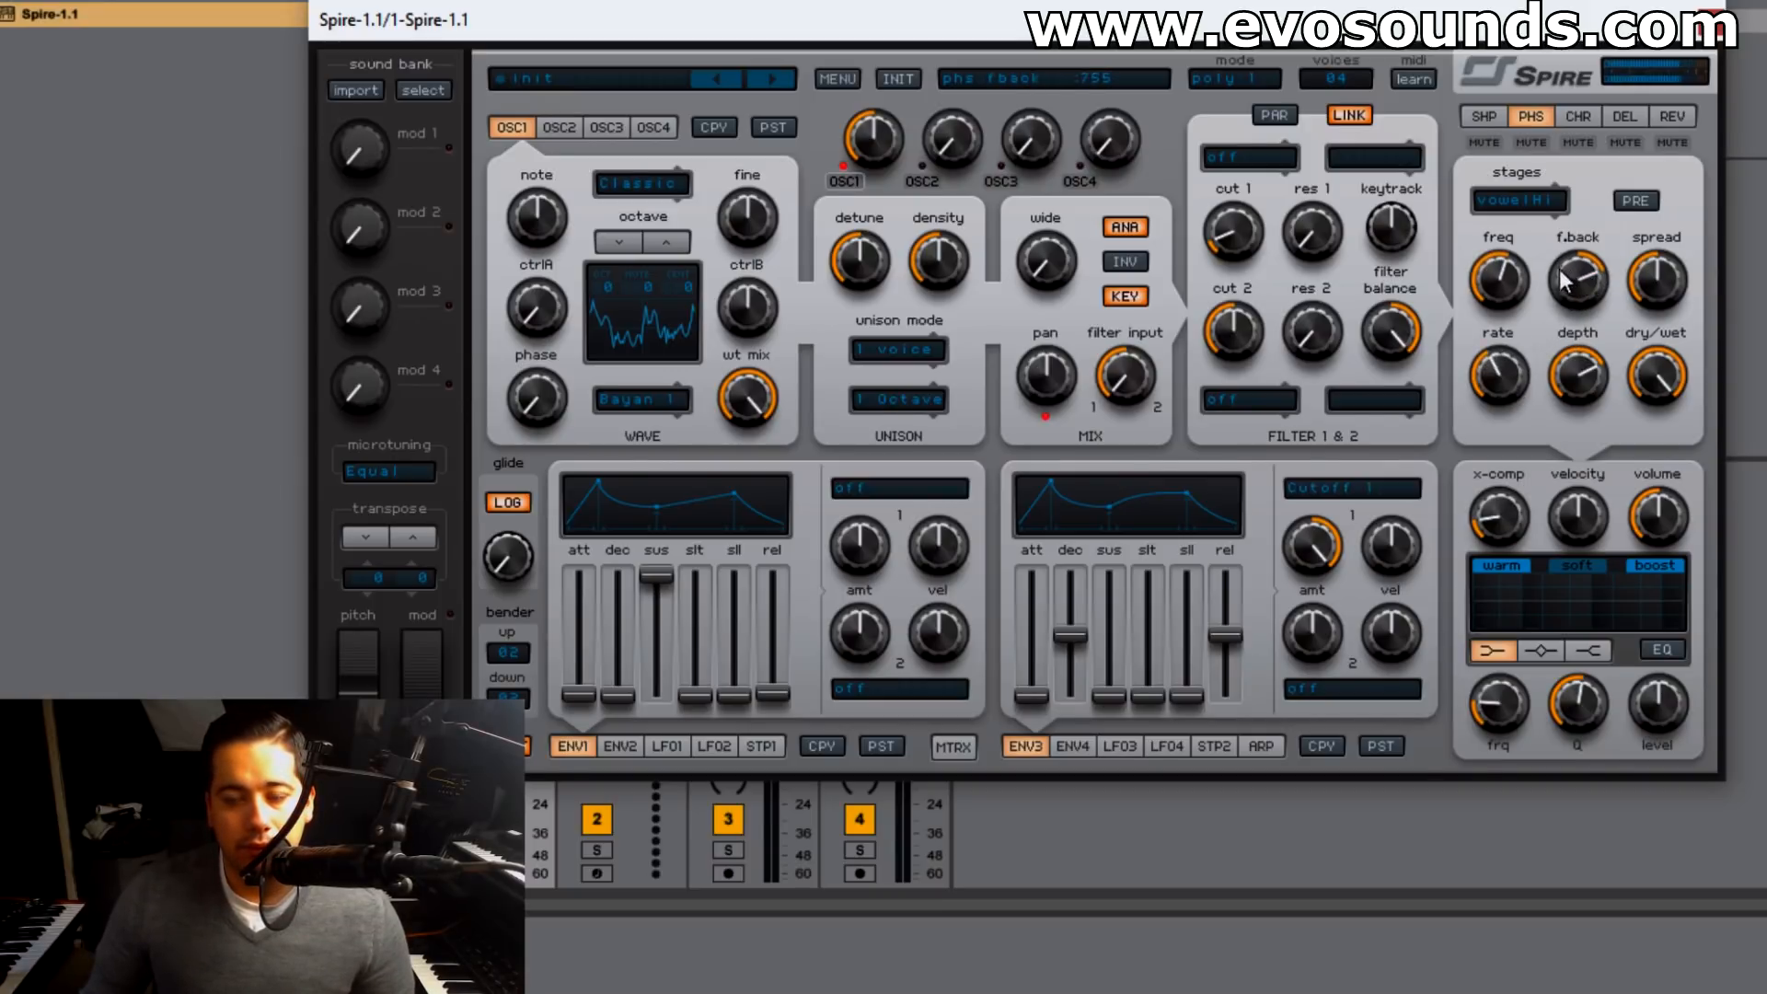
- Open the shaper settings with the shaper unmuted and raise its dry/wet to maximum
{"action": "left_click", "coordinate": [1484, 143]}
{"action": "left_click", "coordinate": [1489, 118]}
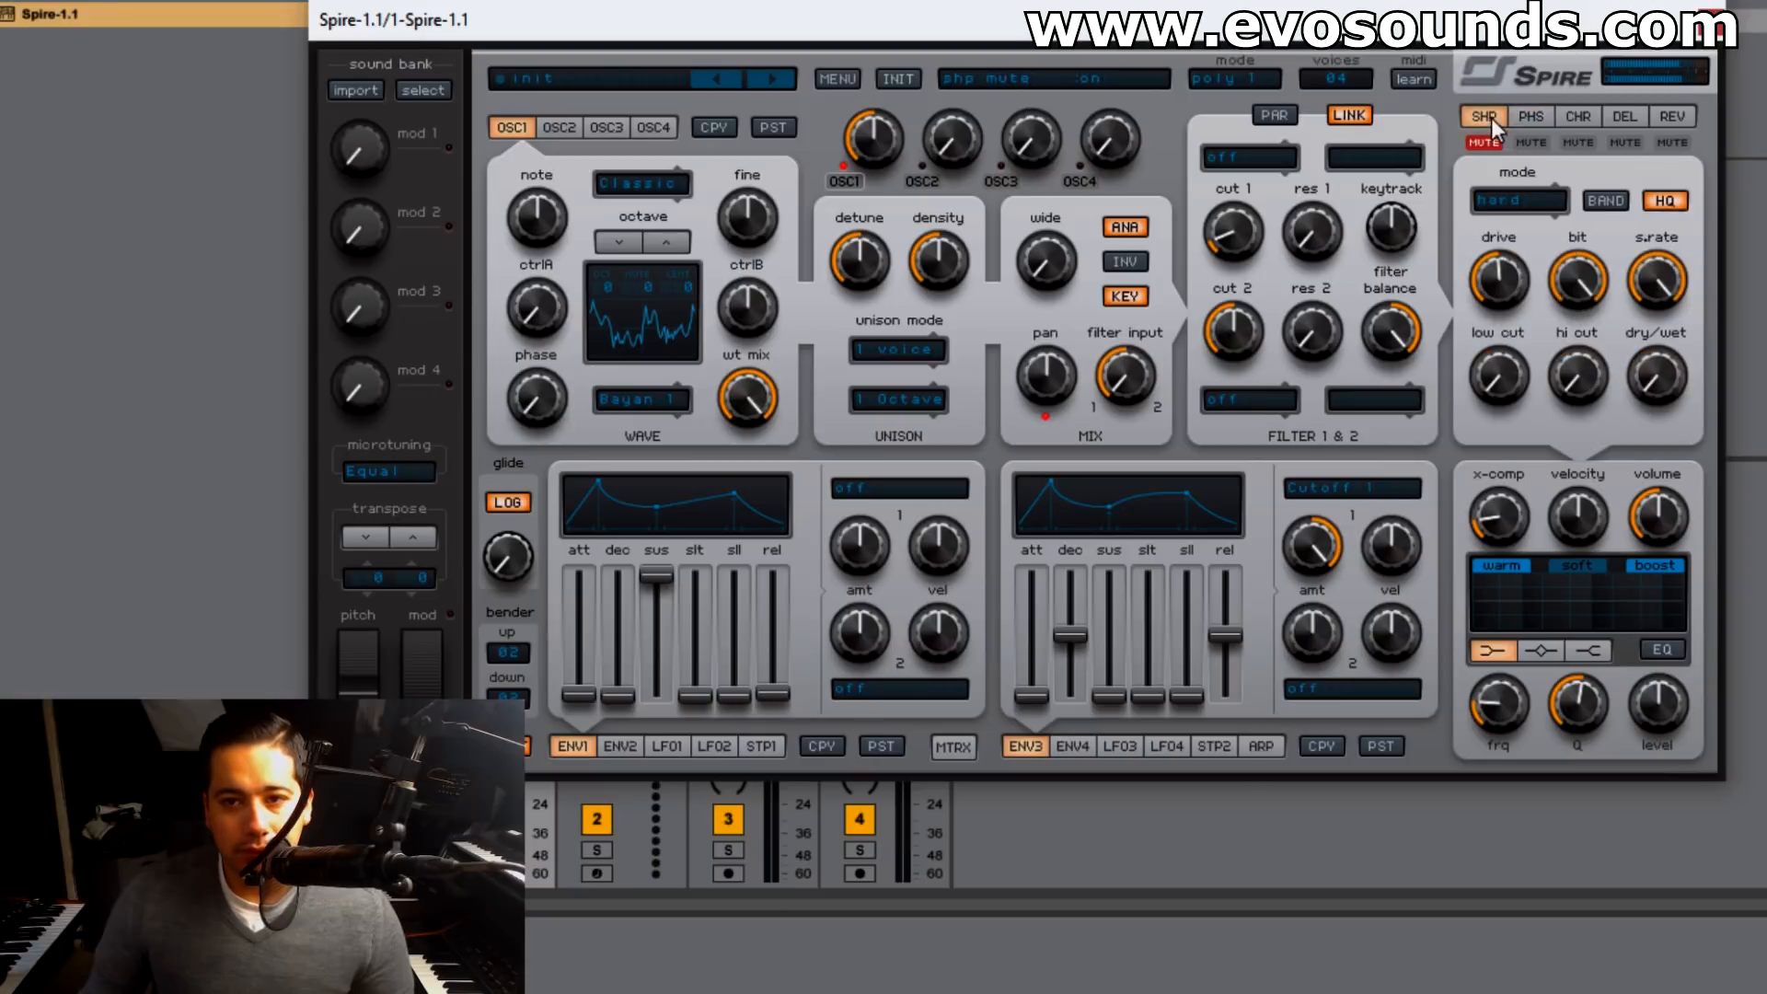
{"action": "left_click_drag", "start_coordinate": [1661, 379], "coordinate": [1663, 354]}
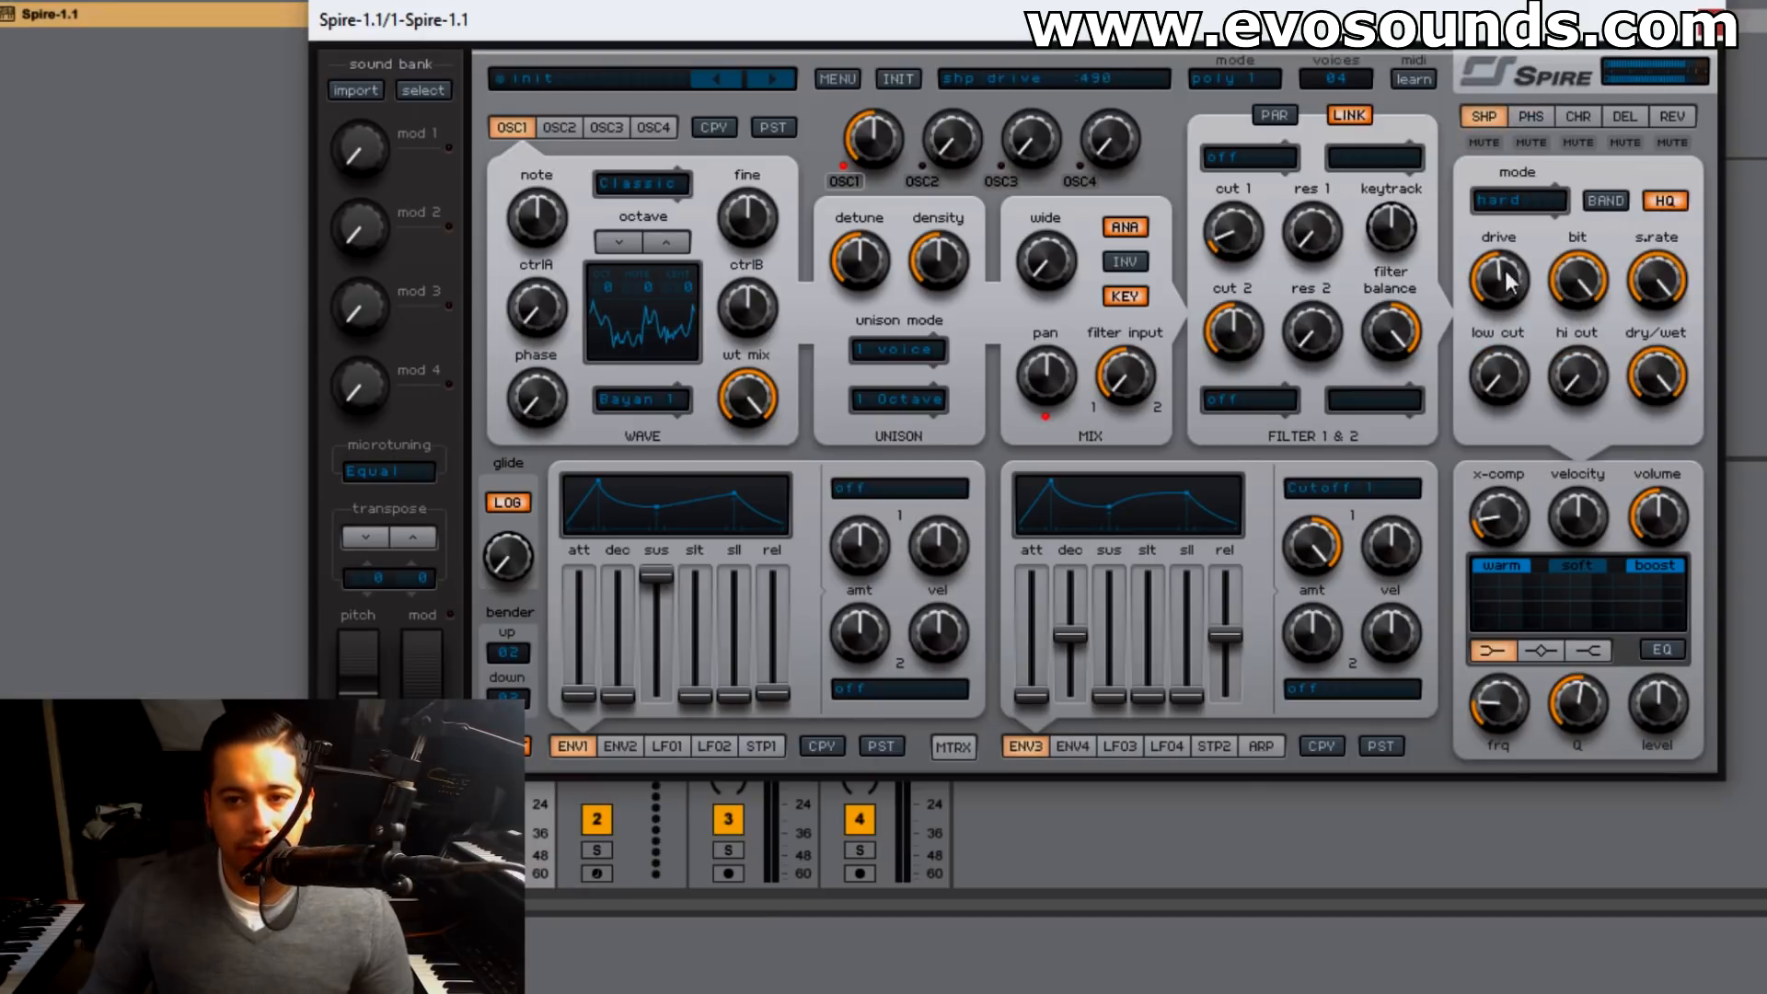
- Try the shaper's fbtri mode, choose clip instead, and raise the low cut and set the hi cut to 775
{"action": "left_click", "coordinate": [1521, 202]}
{"action": "left_click", "coordinate": [1621, 263]}
{"action": "left_click", "coordinate": [1518, 201]}
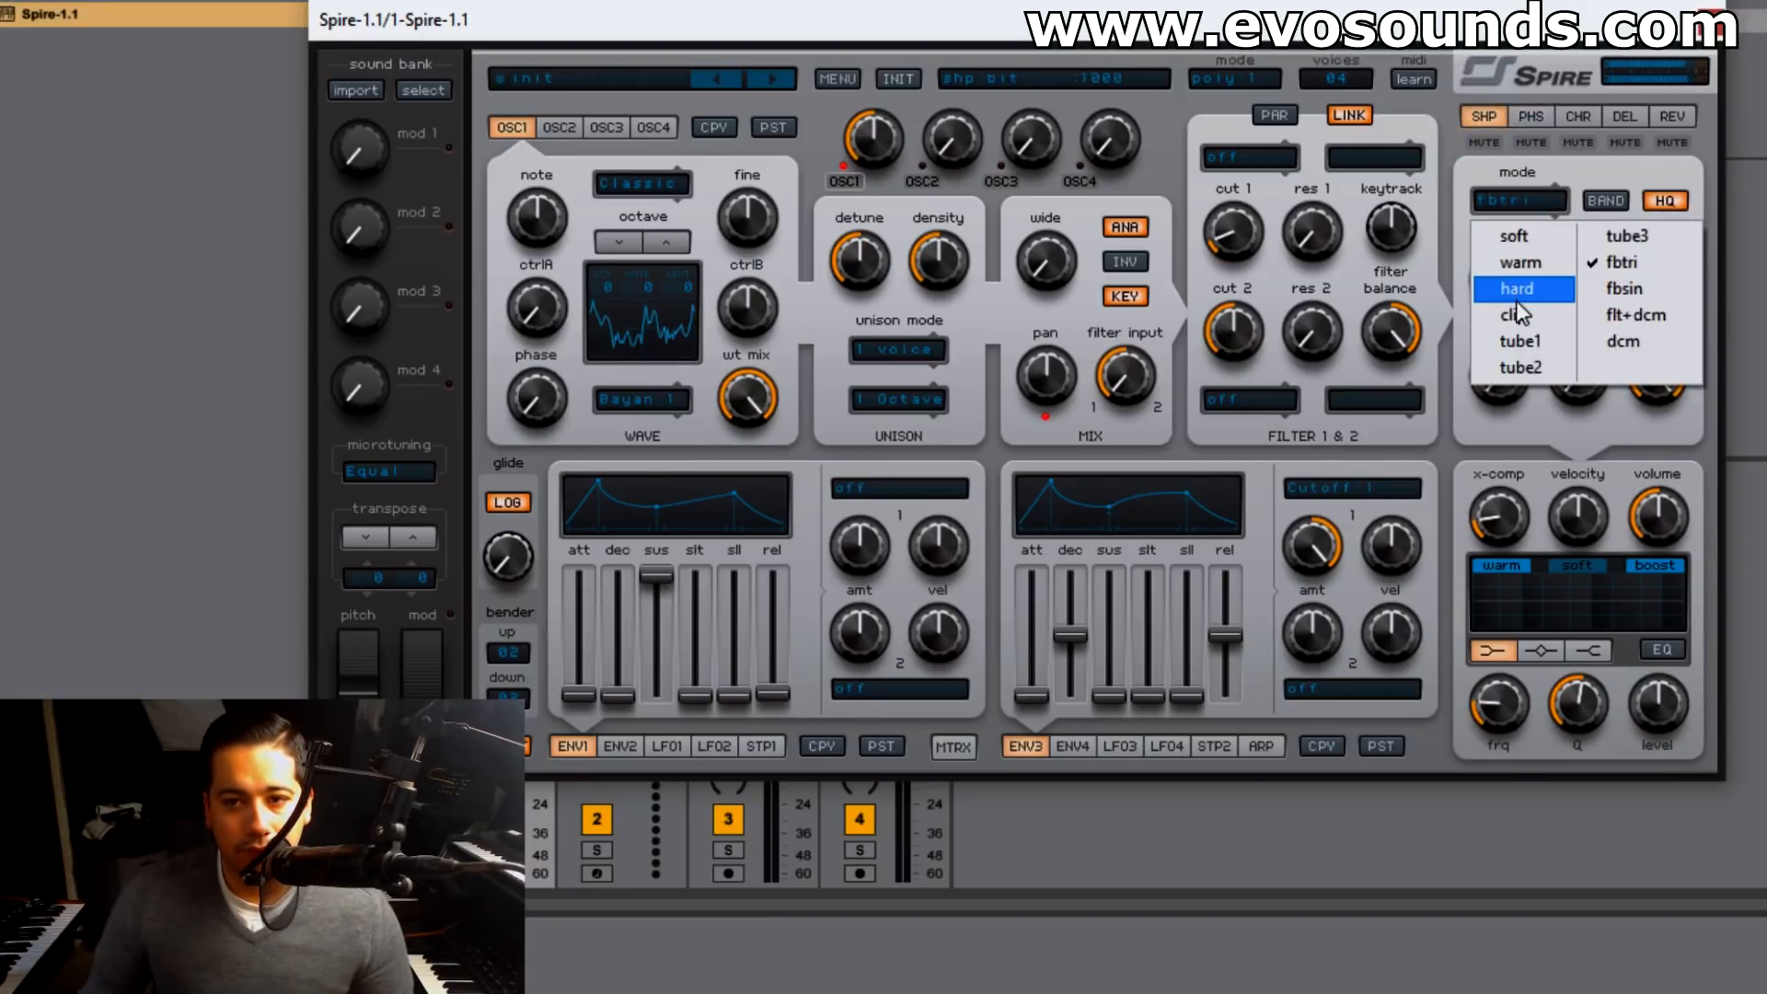
{"action": "left_click", "coordinate": [1520, 312]}
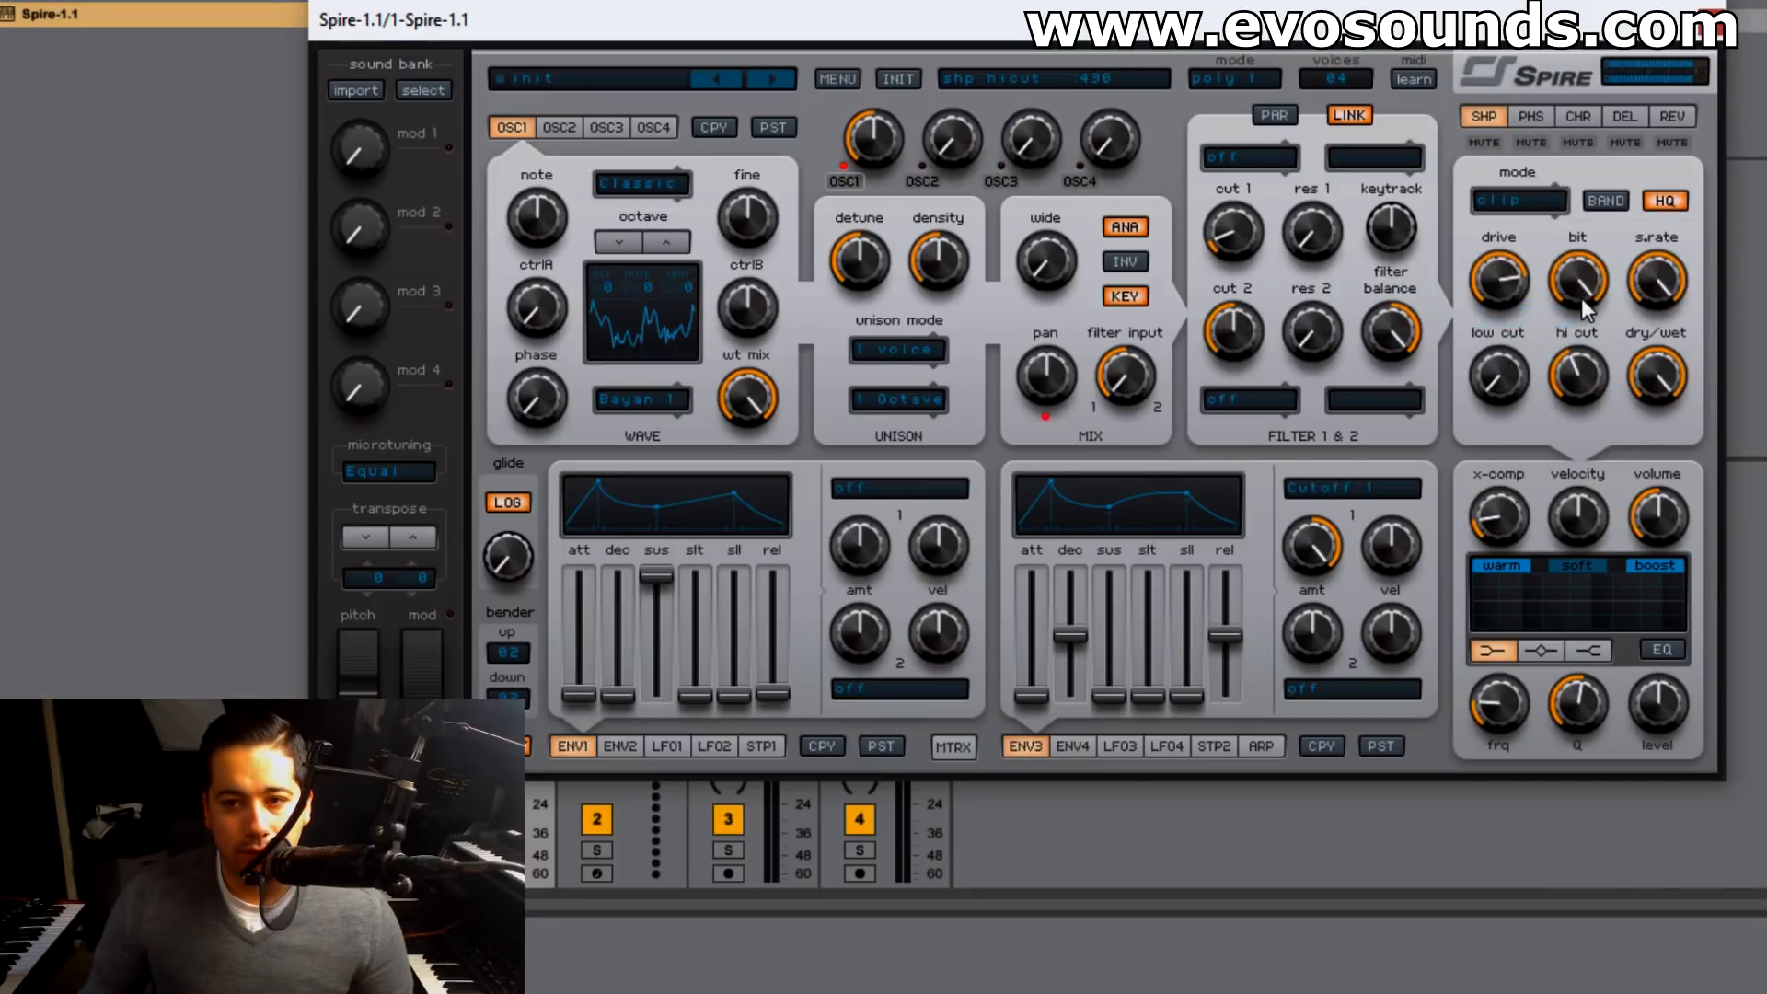
{"action": "left_click_drag", "start_coordinate": [1539, 376], "coordinate": [1532, 291]}
{"action": "left_click_drag", "start_coordinate": [1555, 379], "coordinate": [1565, 368]}
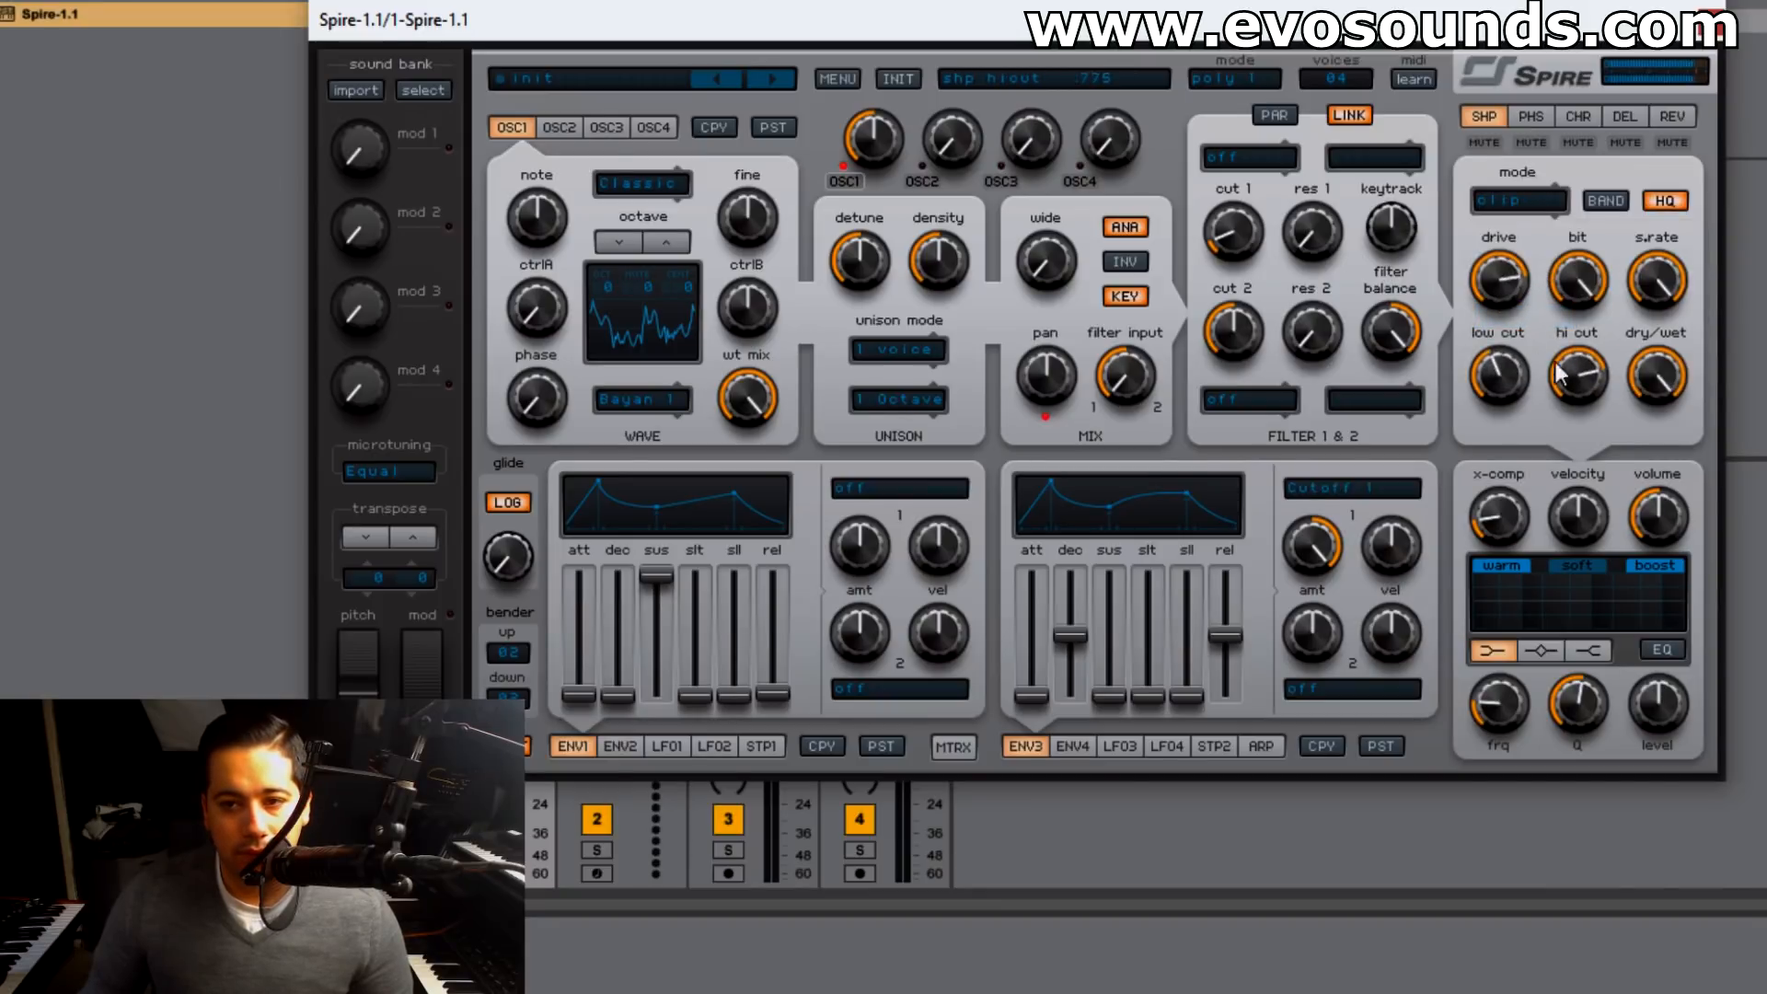
- Set the phaser's freq to 535 and compare its pre option on and off against the shaper settings
{"action": "left_click", "coordinate": [1533, 117]}
{"action": "left_click_drag", "start_coordinate": [1507, 291], "coordinate": [1507, 304]}
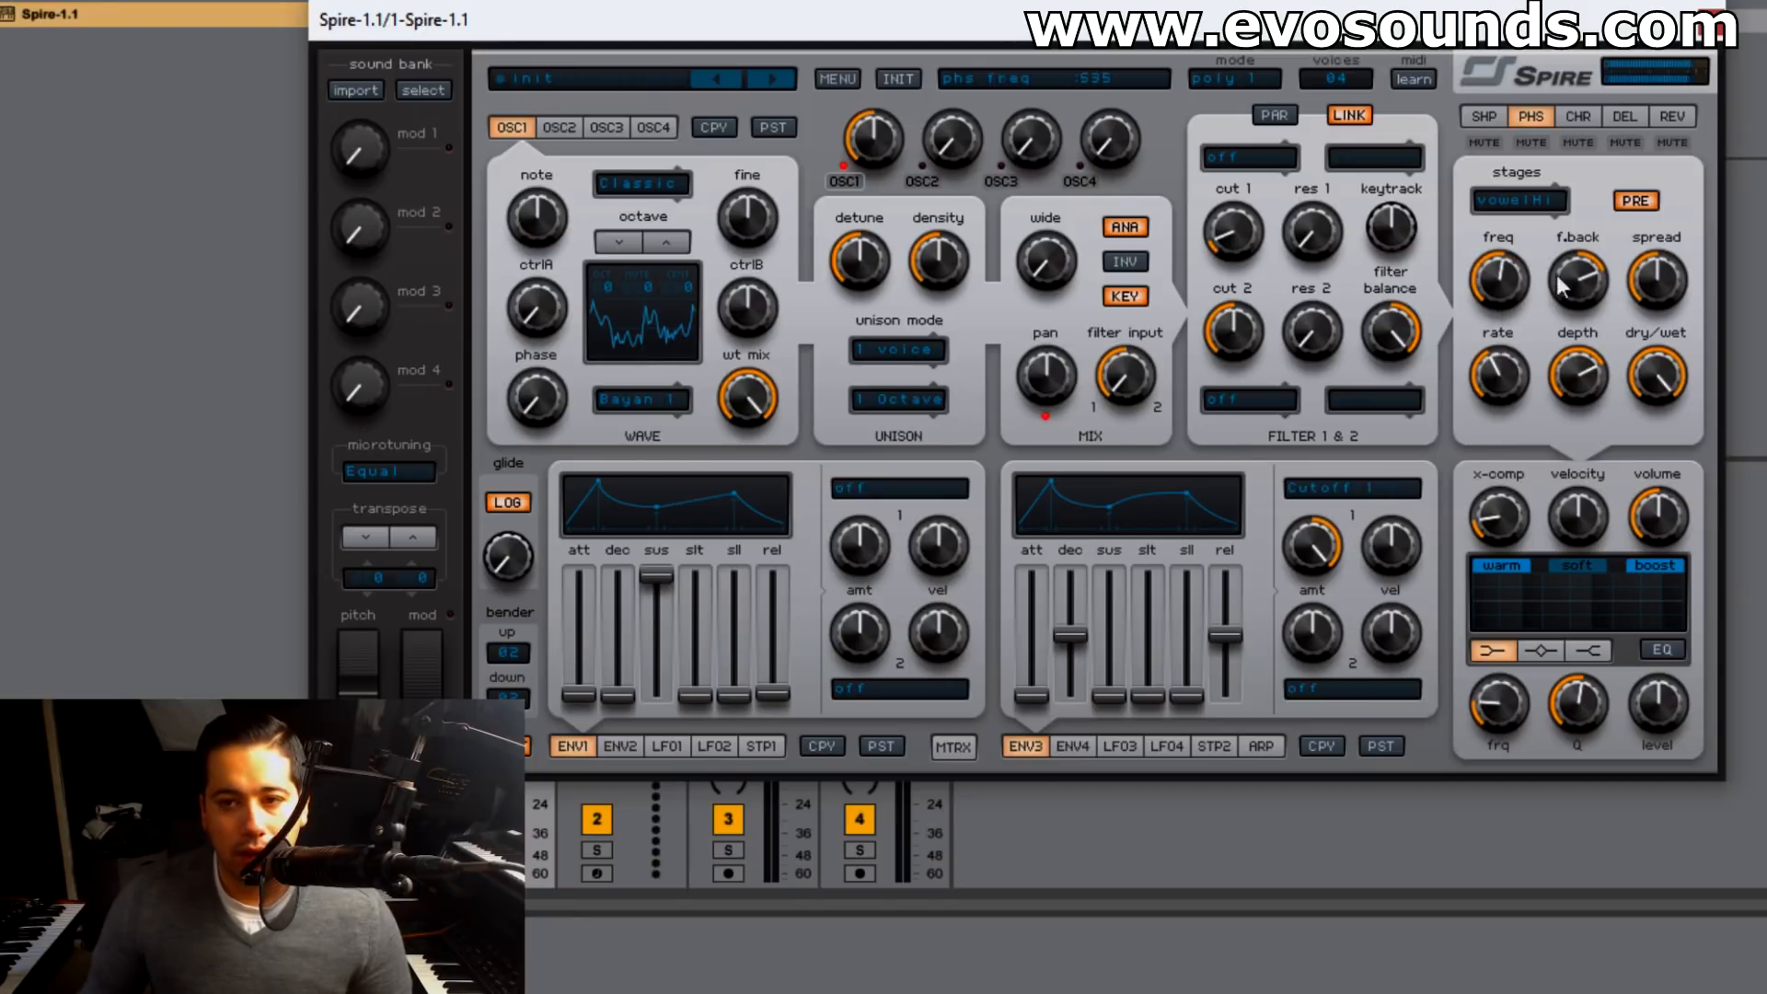
{"action": "left_click", "coordinate": [1638, 204]}
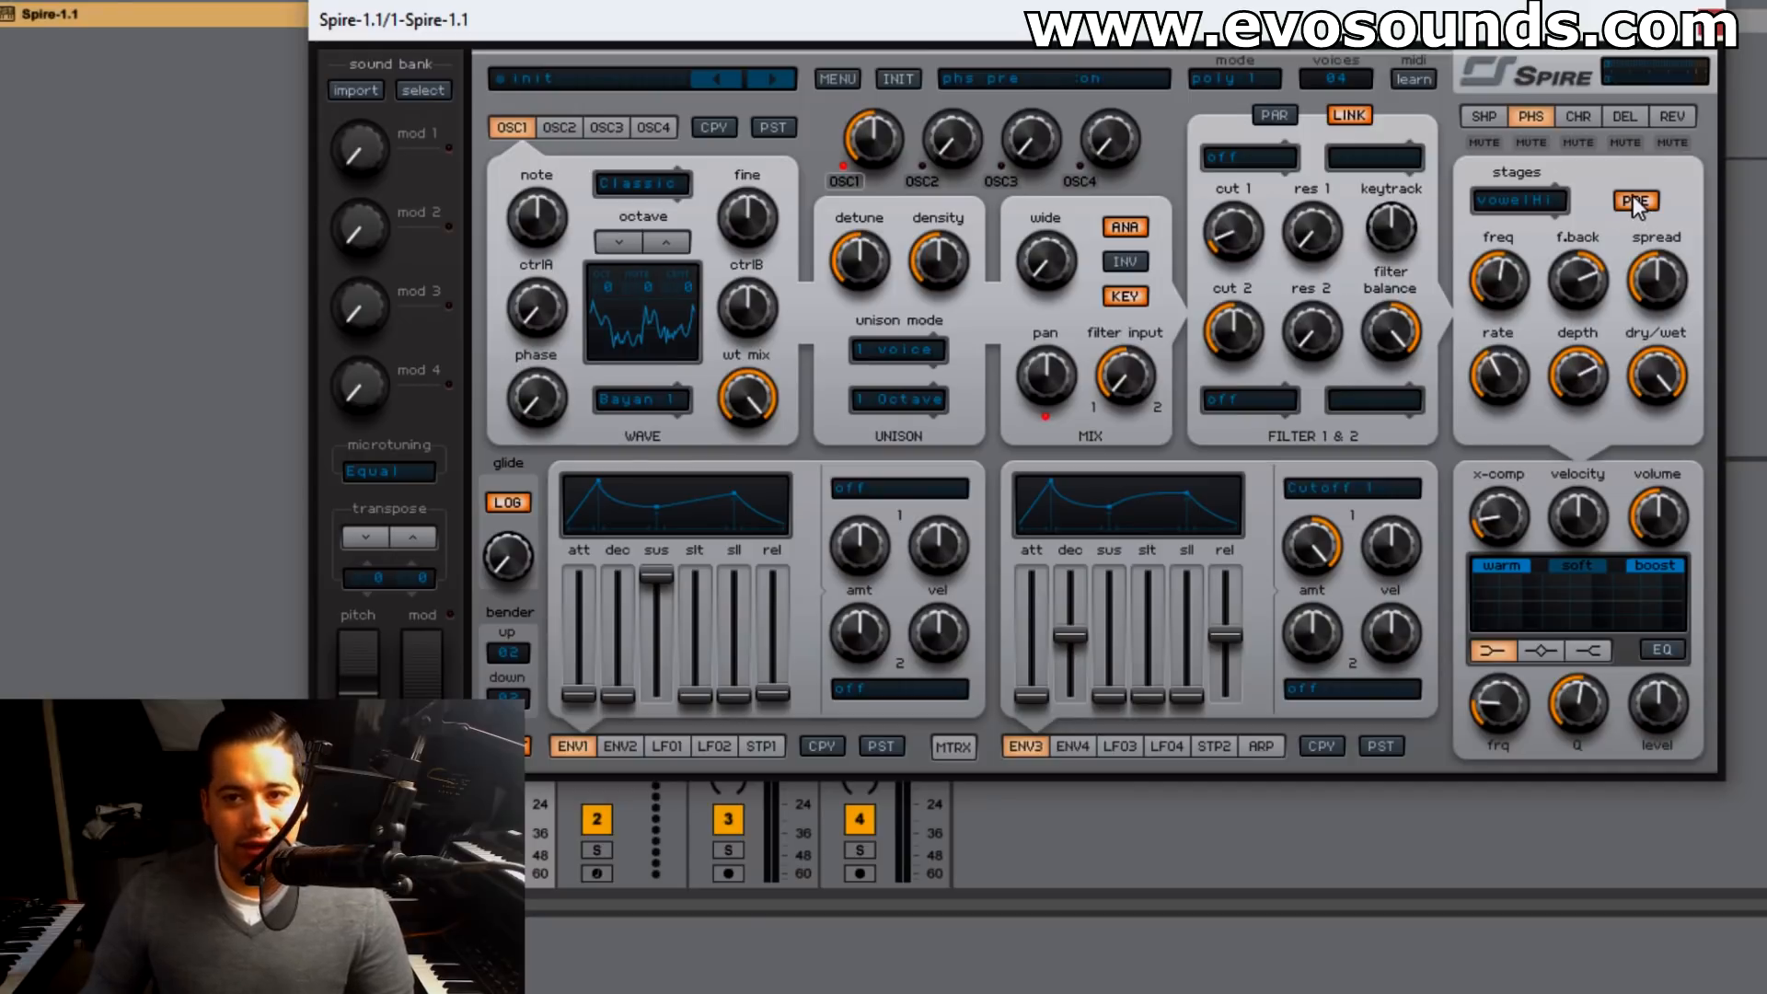
{"action": "left_click", "coordinate": [1470, 116]}
{"action": "left_click", "coordinate": [1509, 119]}
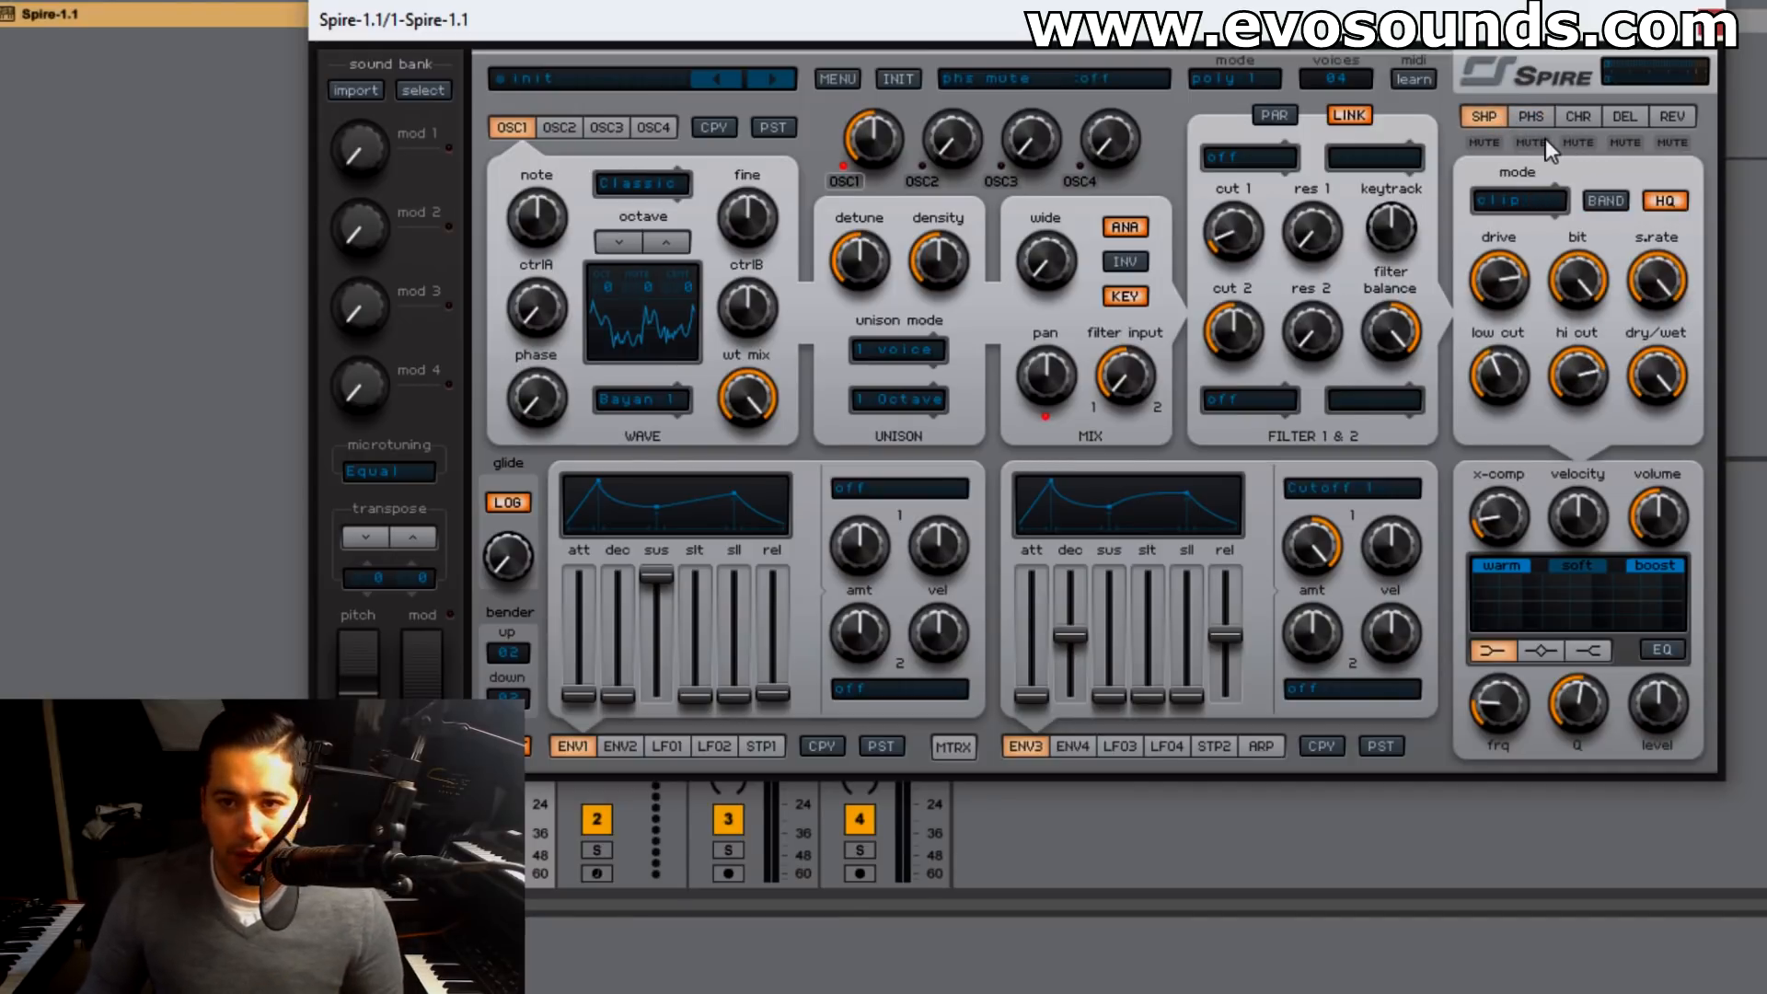
{"action": "left_click", "coordinate": [1586, 116]}
{"action": "left_click", "coordinate": [1539, 117]}
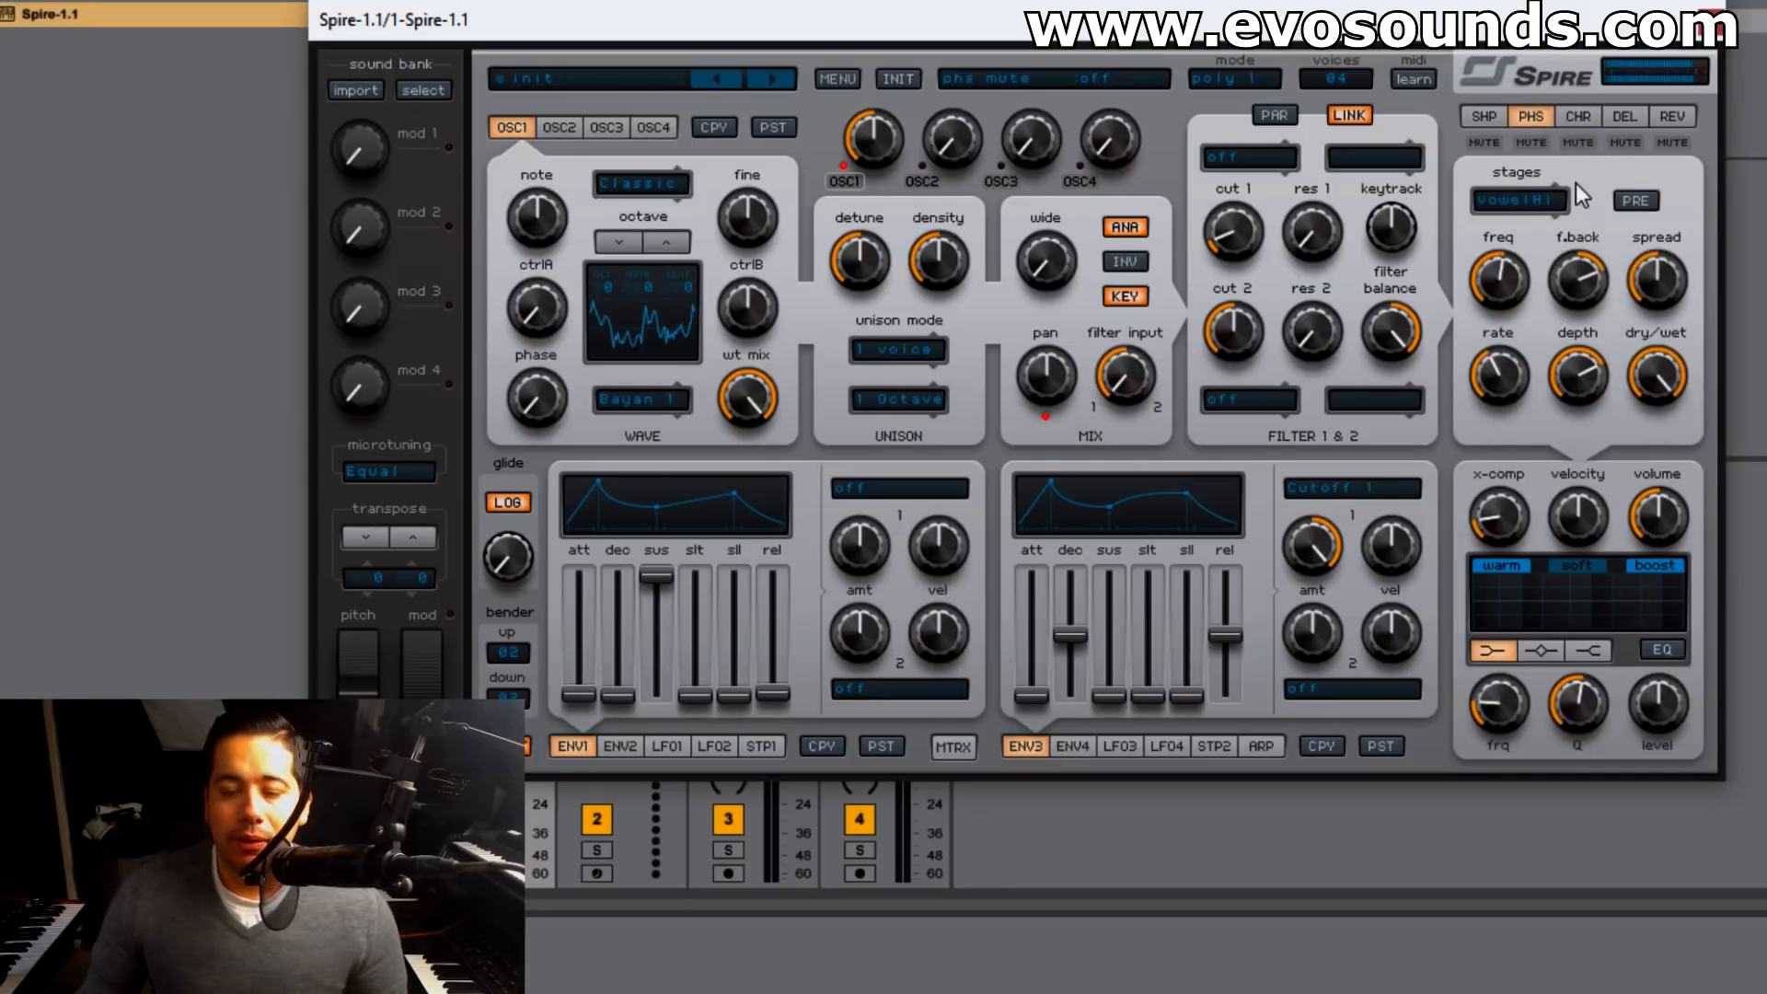
- Raise the phaser's depth and rate, switch its stages to vowelMid, and raise the freq with pre turned on
{"action": "left_click_drag", "start_coordinate": [1582, 375], "coordinate": [1522, 352]}
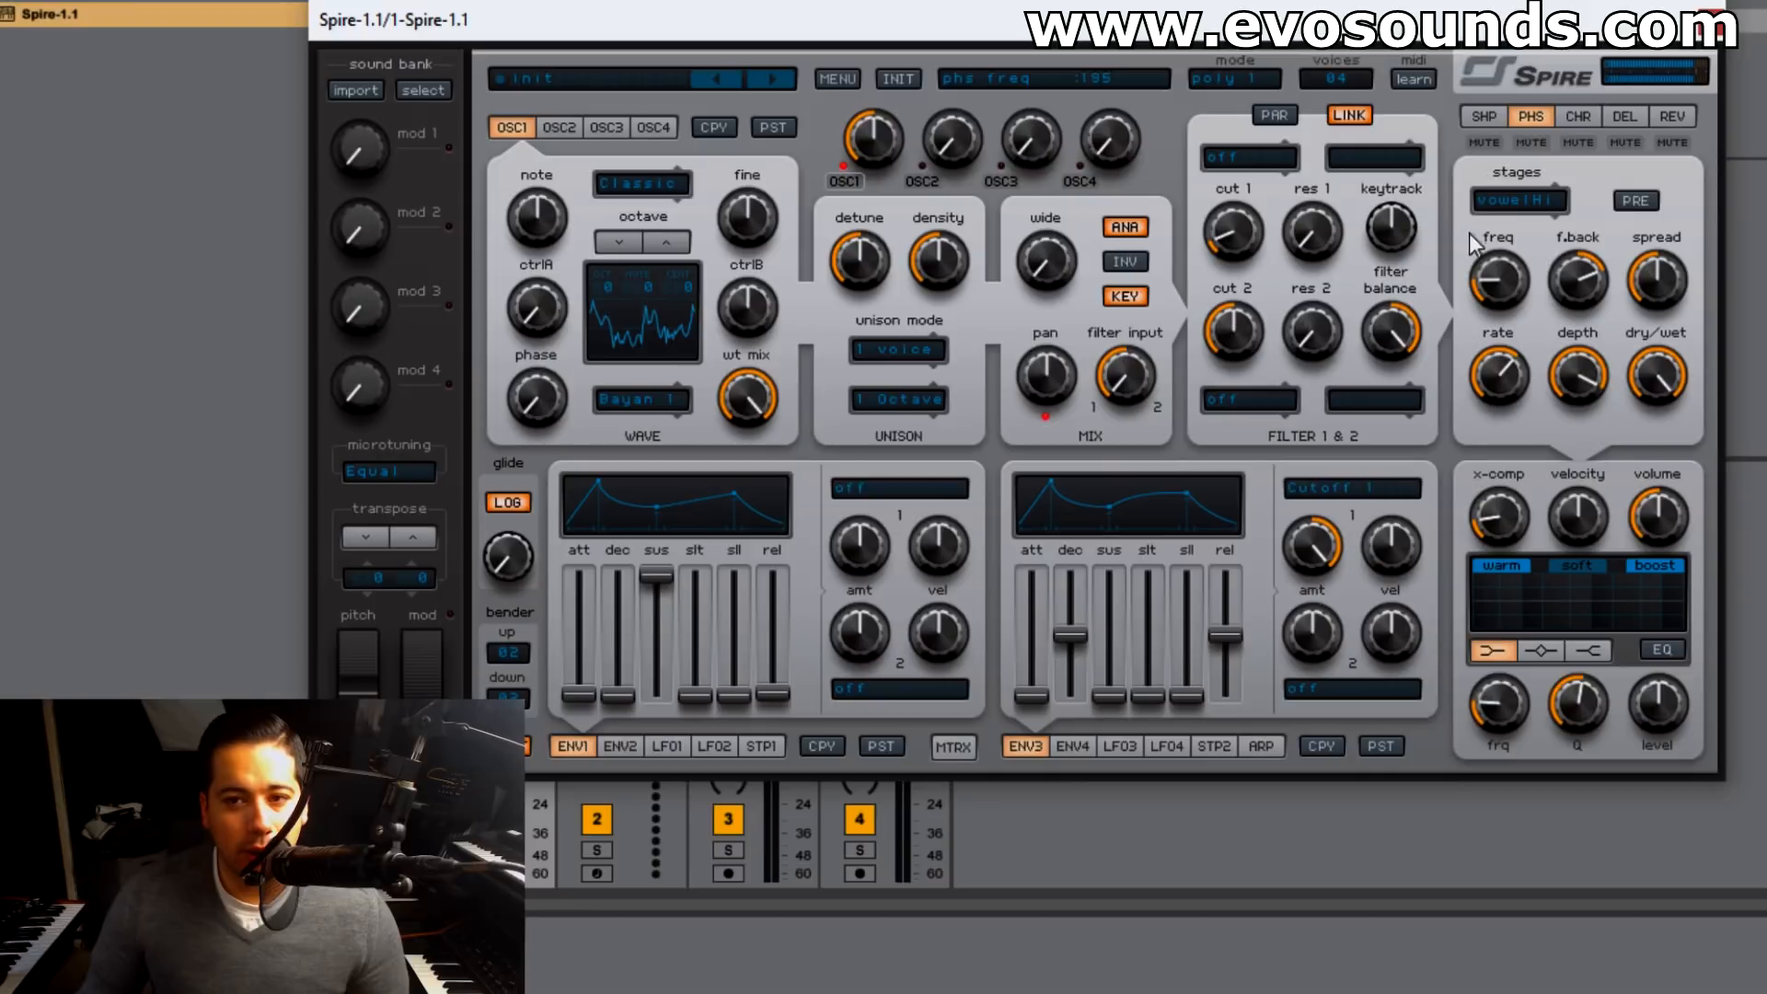
{"action": "left_click", "coordinate": [1519, 199]}
{"action": "left_click", "coordinate": [1555, 454]}
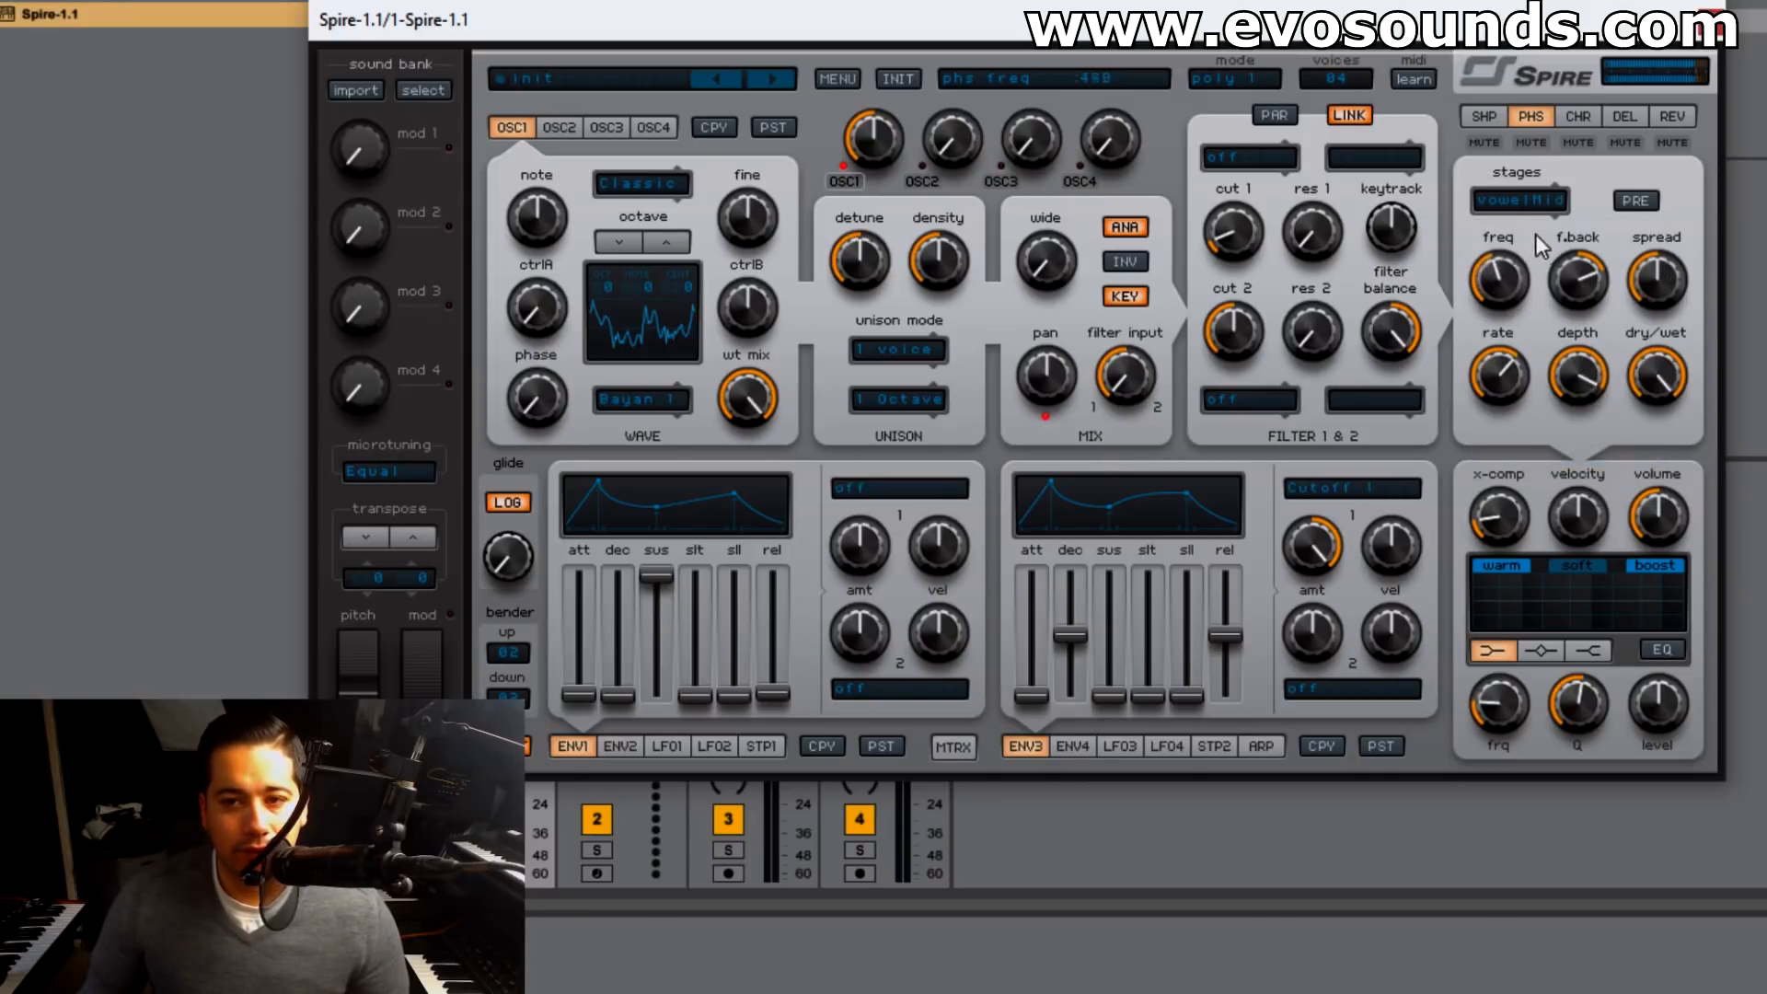
{"action": "left_click_drag", "start_coordinate": [1577, 208], "coordinate": [1586, 189]}
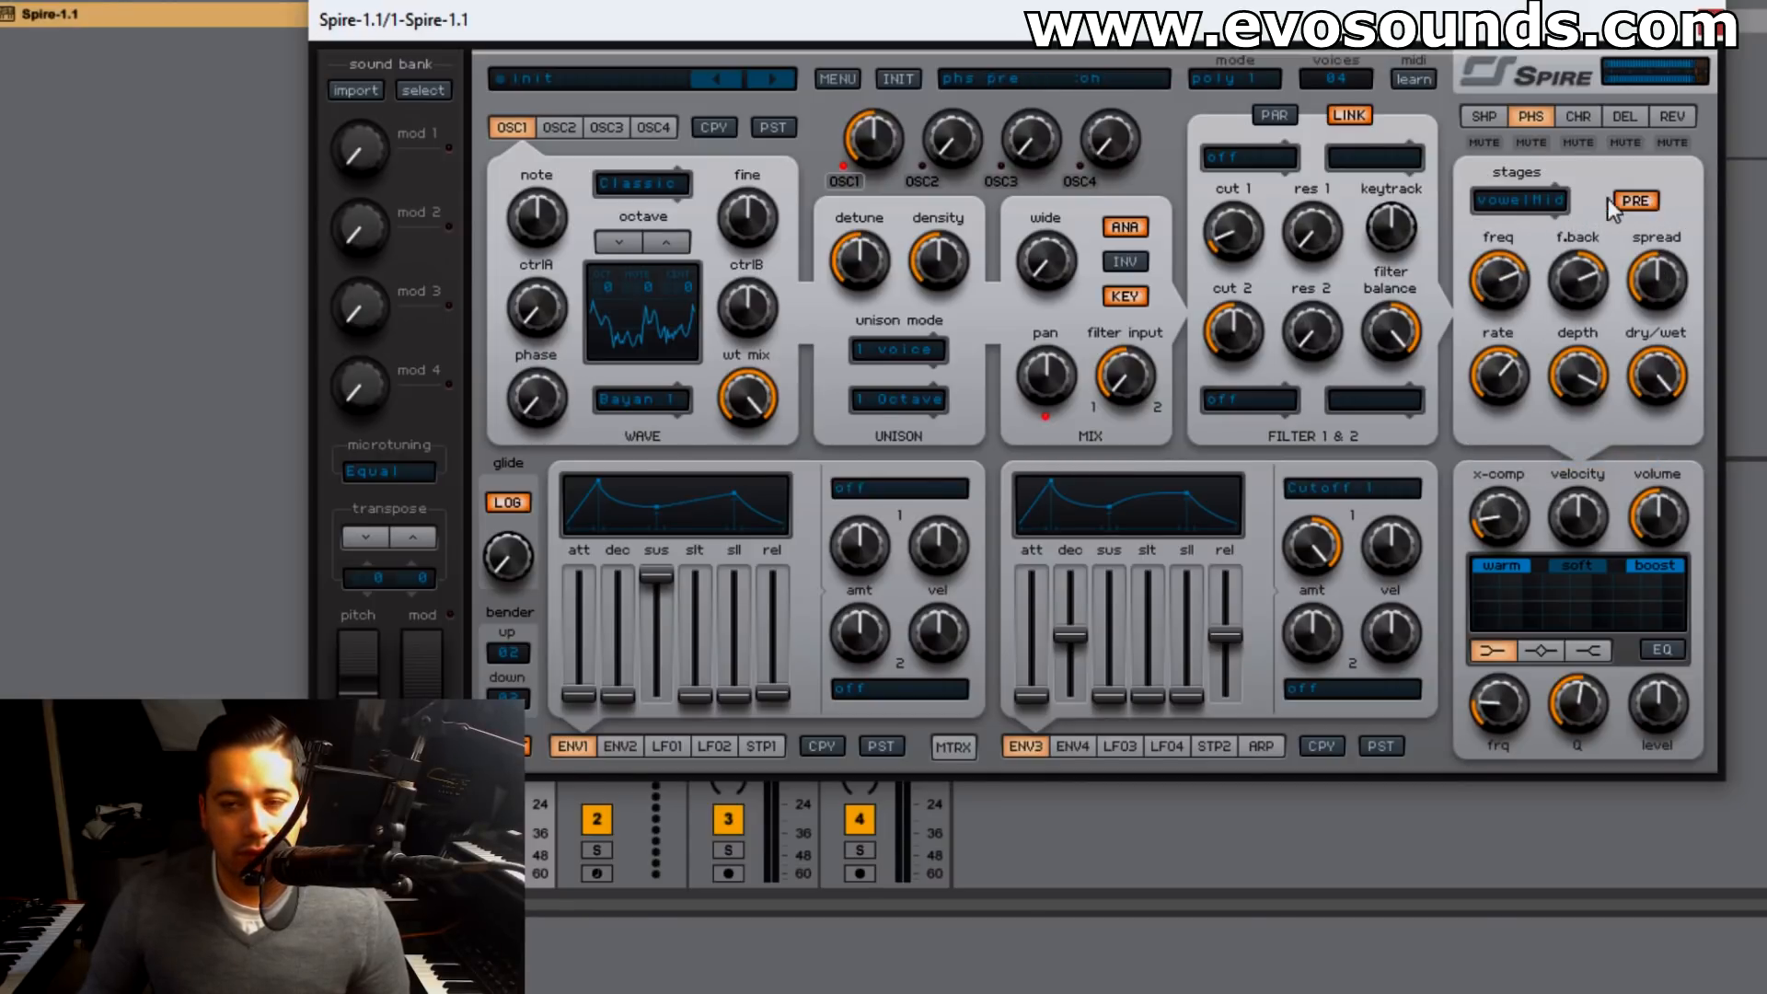
- Lower the shaper's drive, hi cut and dry/wet
{"action": "left_click", "coordinate": [1485, 123]}
{"action": "left_click_drag", "start_coordinate": [1485, 313], "coordinate": [1459, 346]}
{"action": "left_click_drag", "start_coordinate": [1583, 374], "coordinate": [1550, 426]}
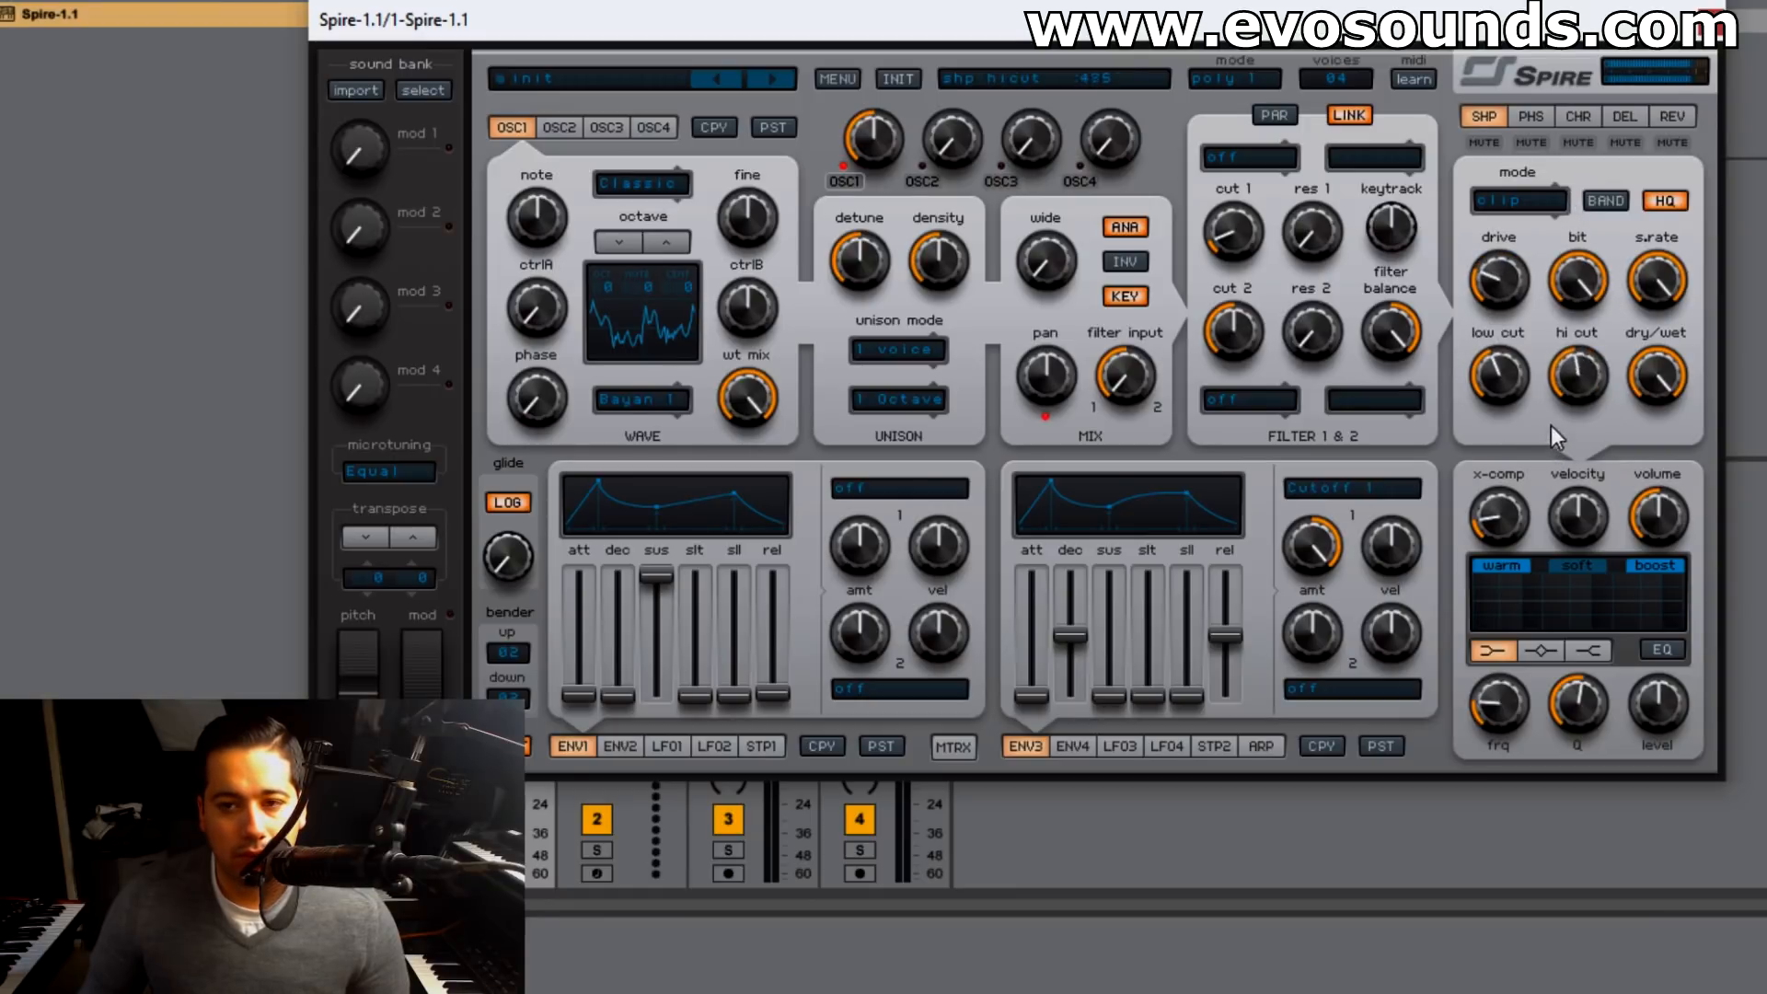
{"action": "left_click_drag", "start_coordinate": [1649, 368], "coordinate": [1609, 423]}
- Sweep the phaser's spread down and up, leave it at 1000, and lower the phaser's dry/wet to zero
{"action": "left_click", "coordinate": [1538, 137]}
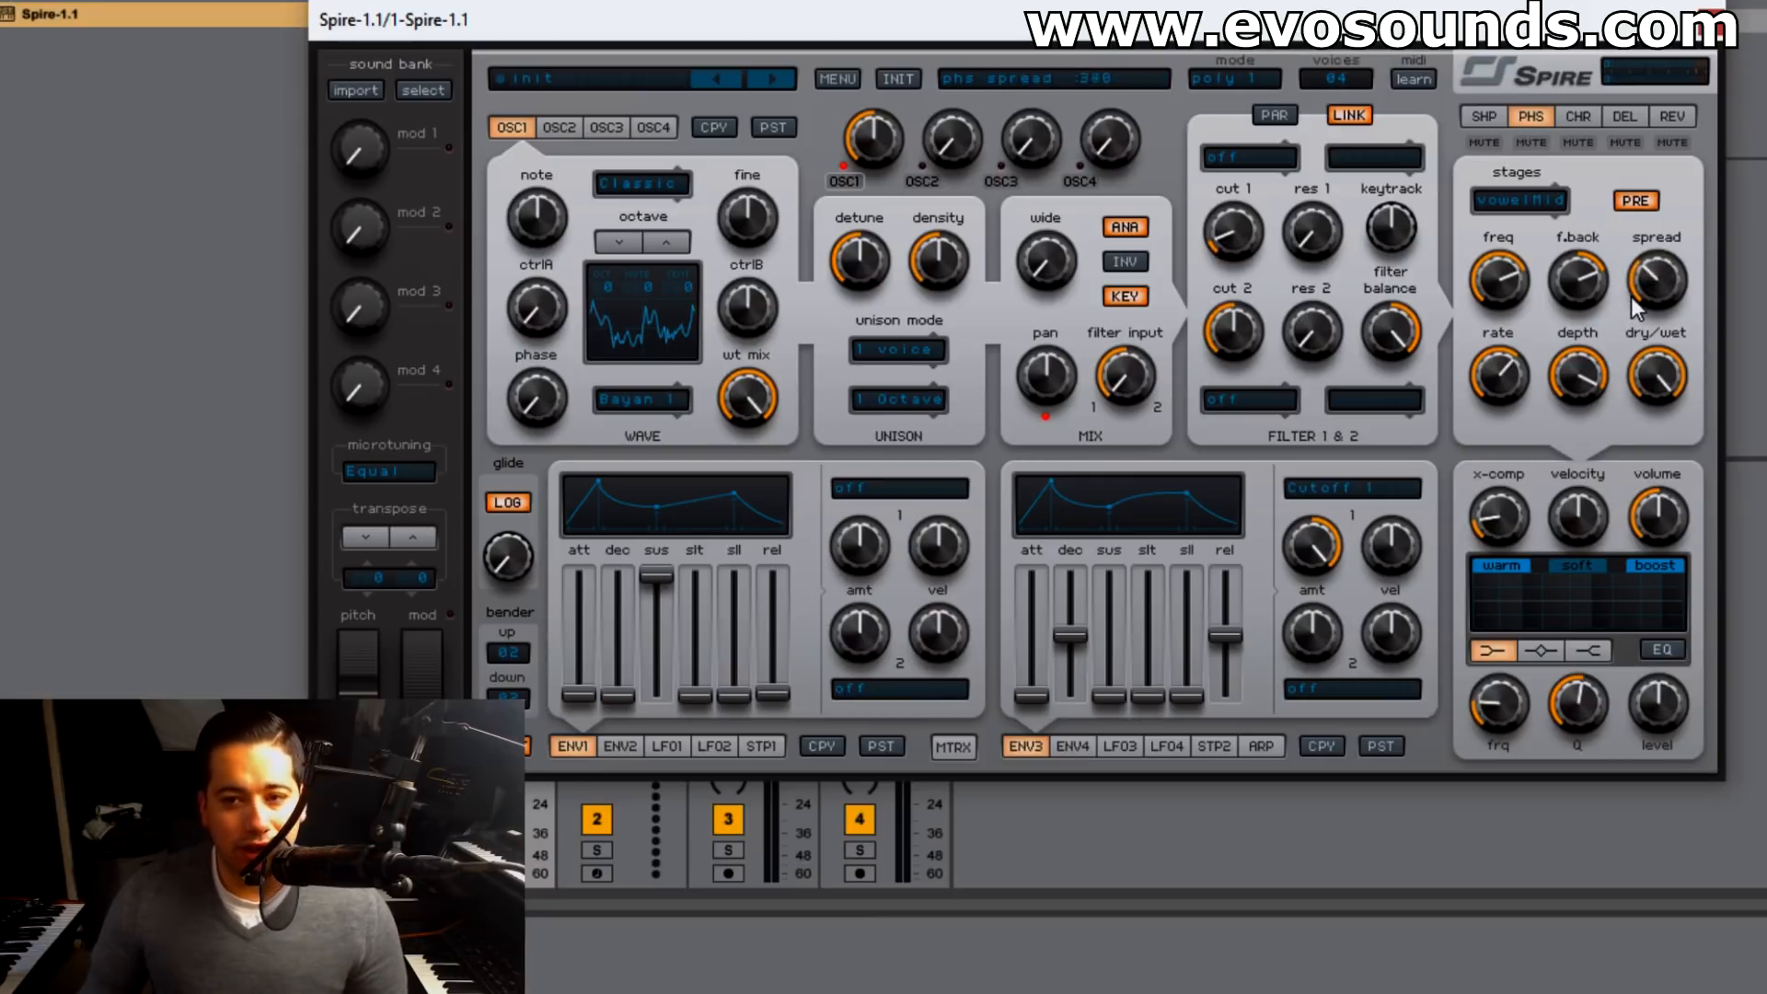
{"action": "left_click_drag", "start_coordinate": [1630, 296], "coordinate": [1751, 92]}
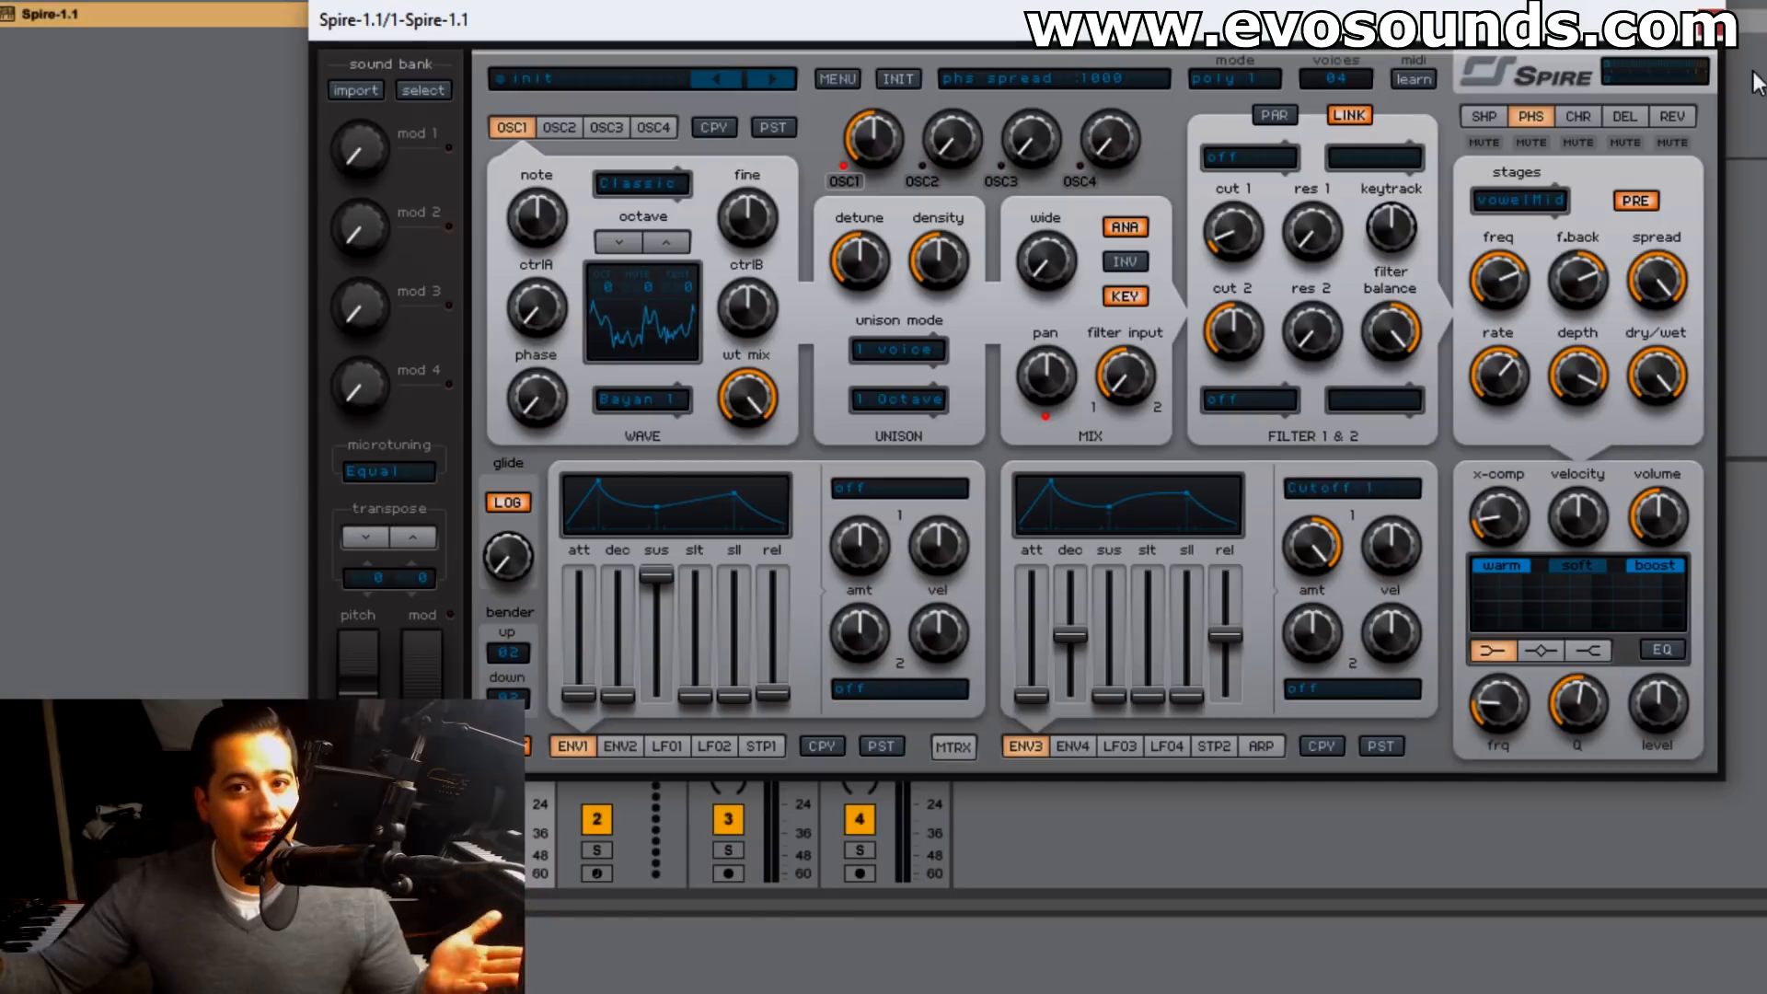
{"action": "left_click_drag", "start_coordinate": [1675, 279], "coordinate": [1505, 704]}
{"action": "left_click_drag", "start_coordinate": [1662, 308], "coordinate": [1696, 276]}
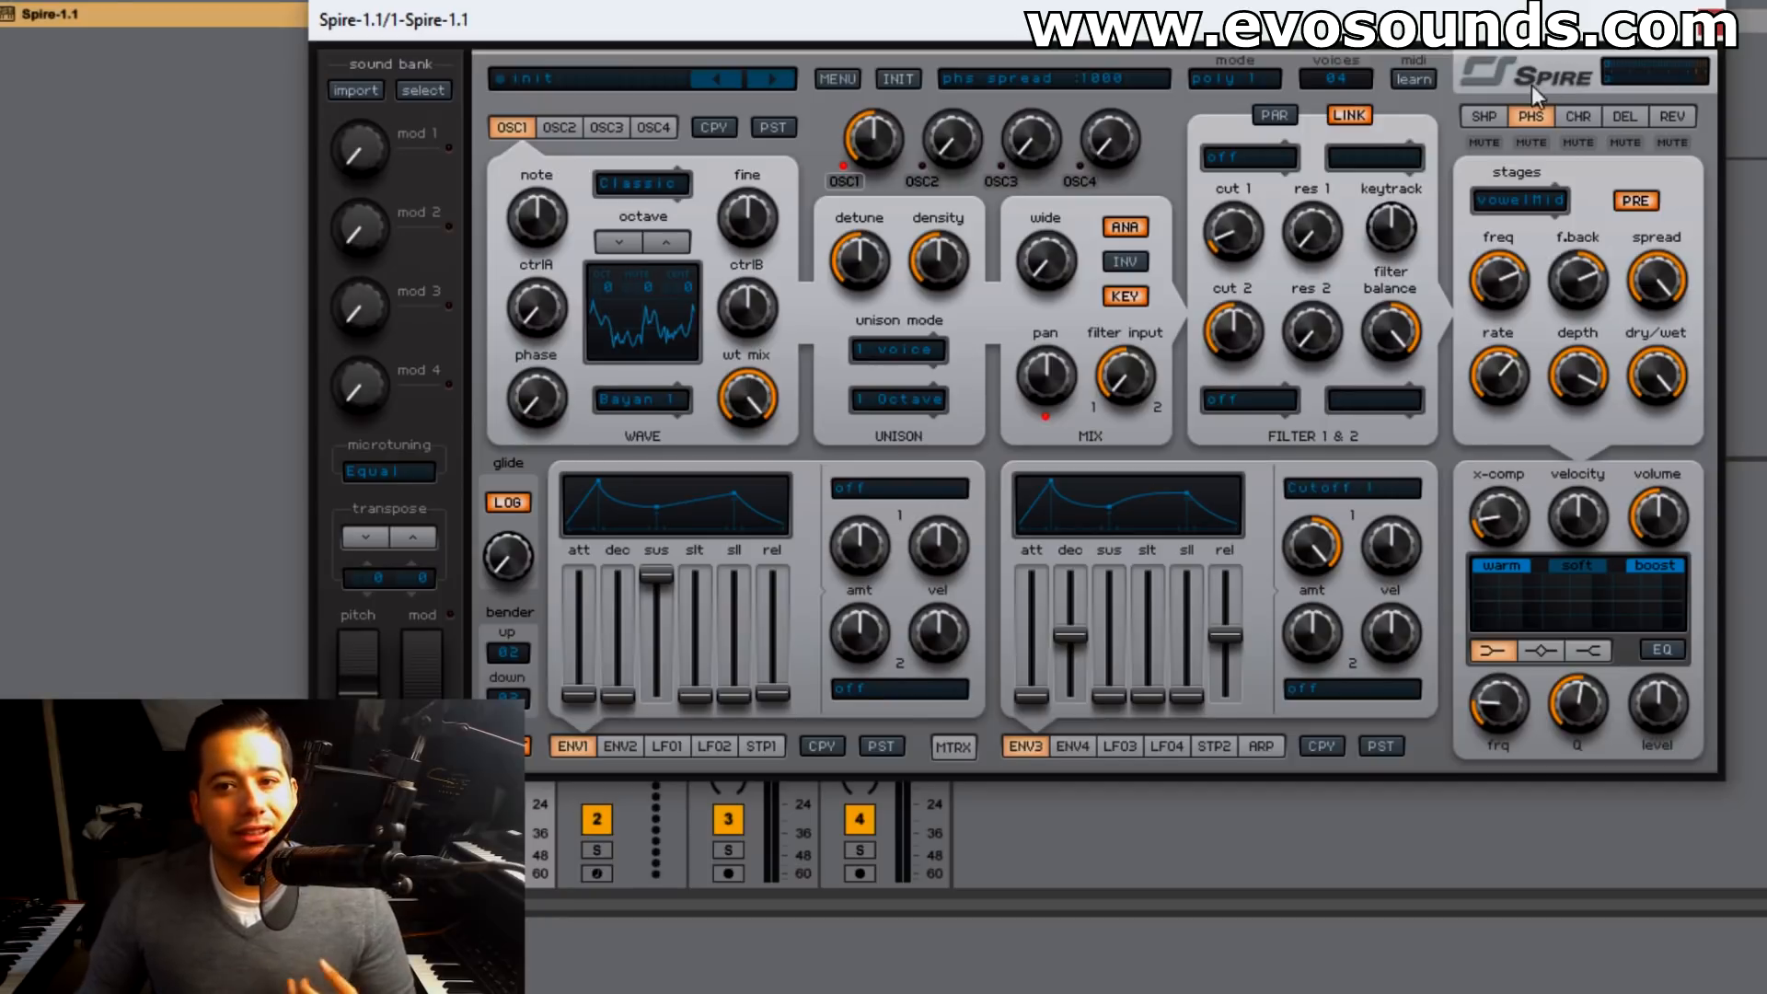
{"action": "left_click_drag", "start_coordinate": [1657, 372], "coordinate": [1522, 870]}
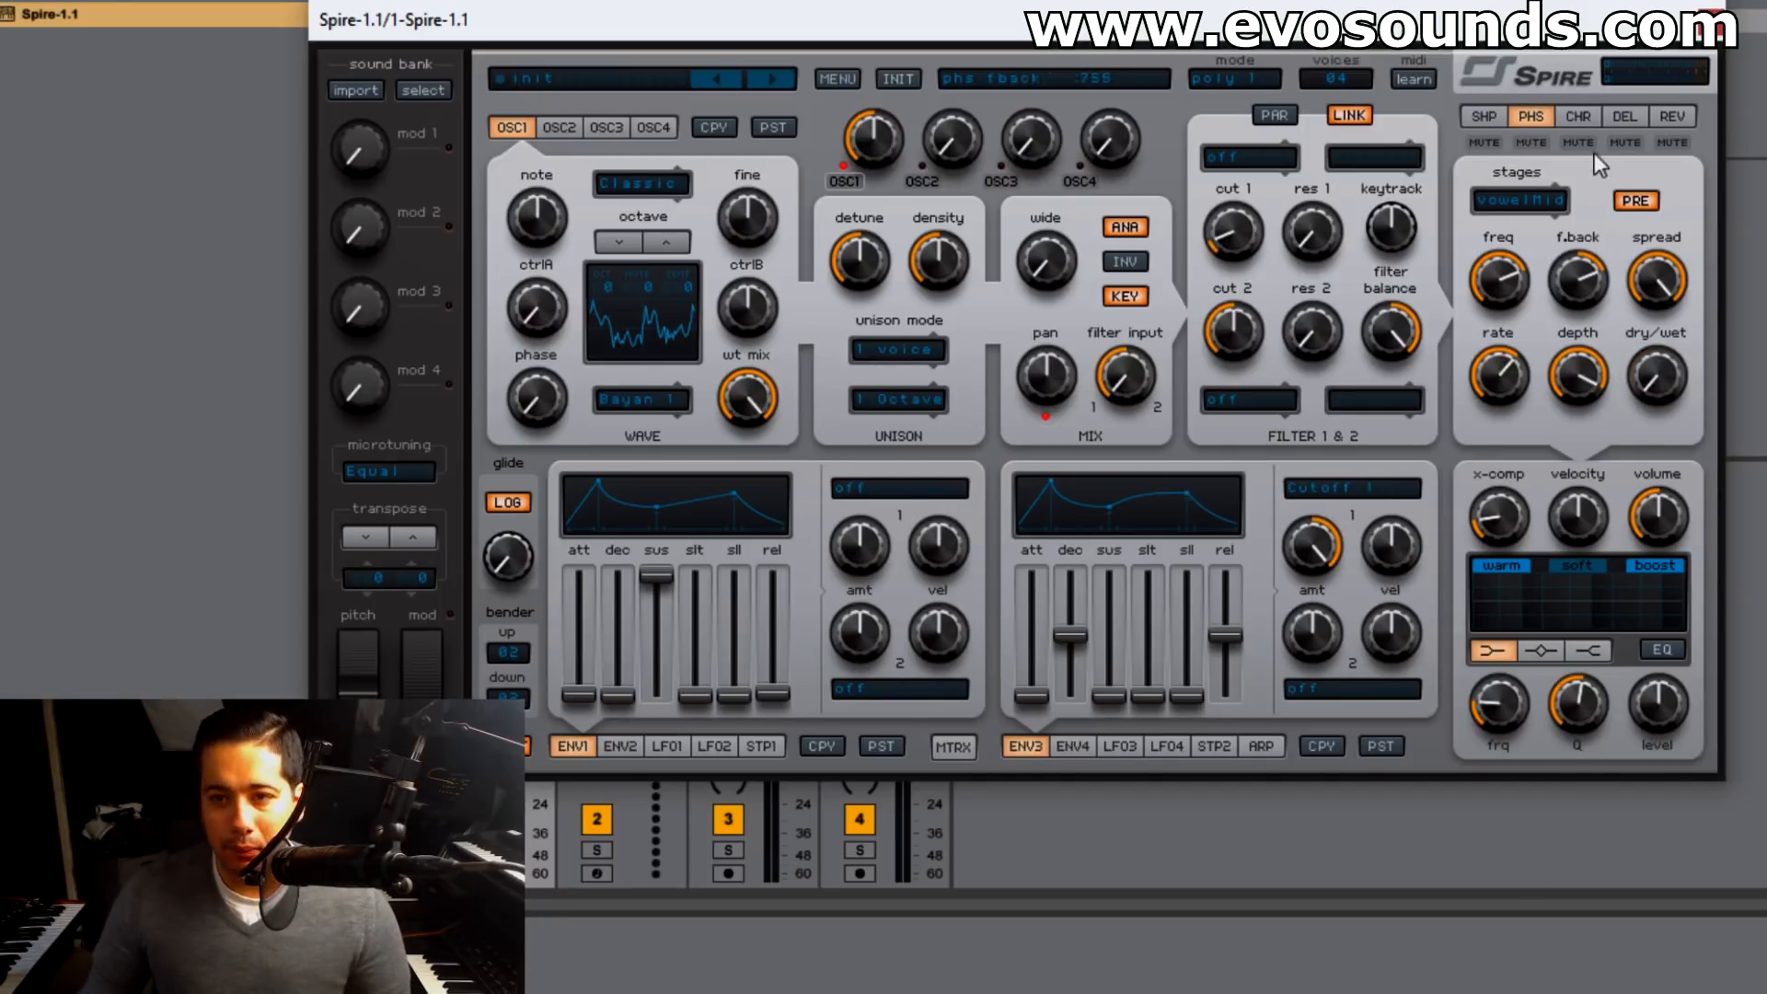
- Show the chorus settings and reset the whole patch to its initial state
{"action": "left_click", "coordinate": [1584, 117]}
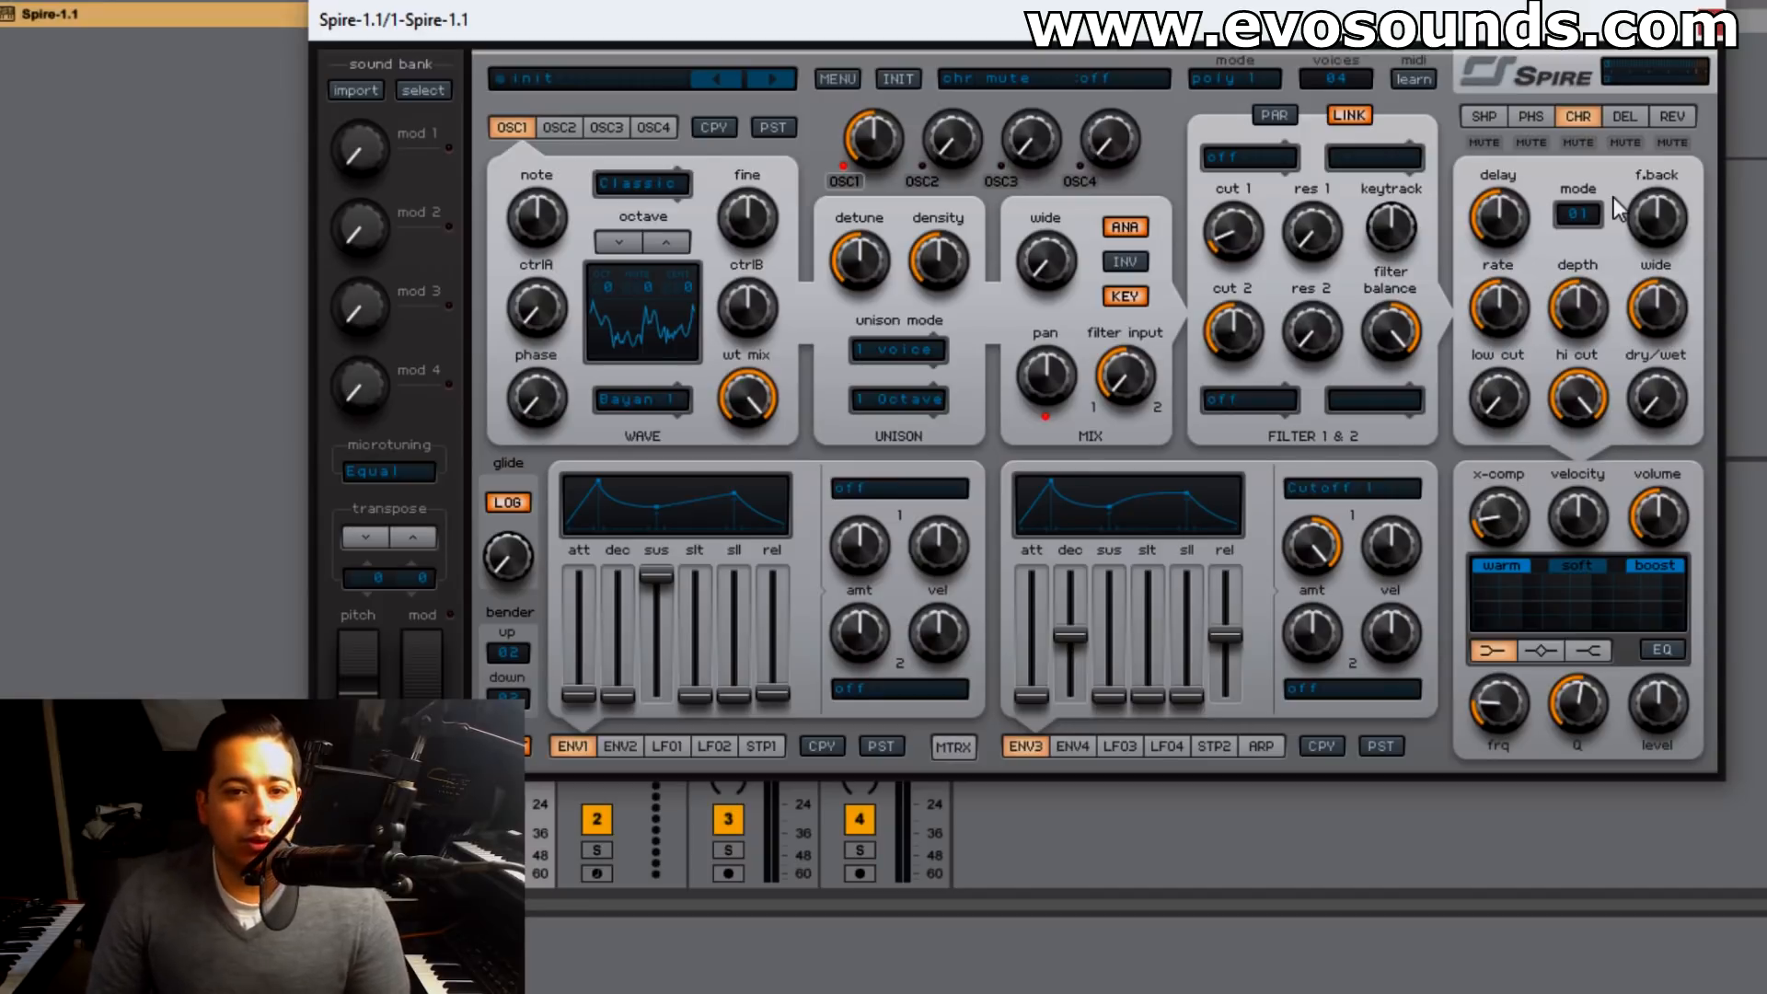
{"action": "left_click", "coordinate": [898, 80]}
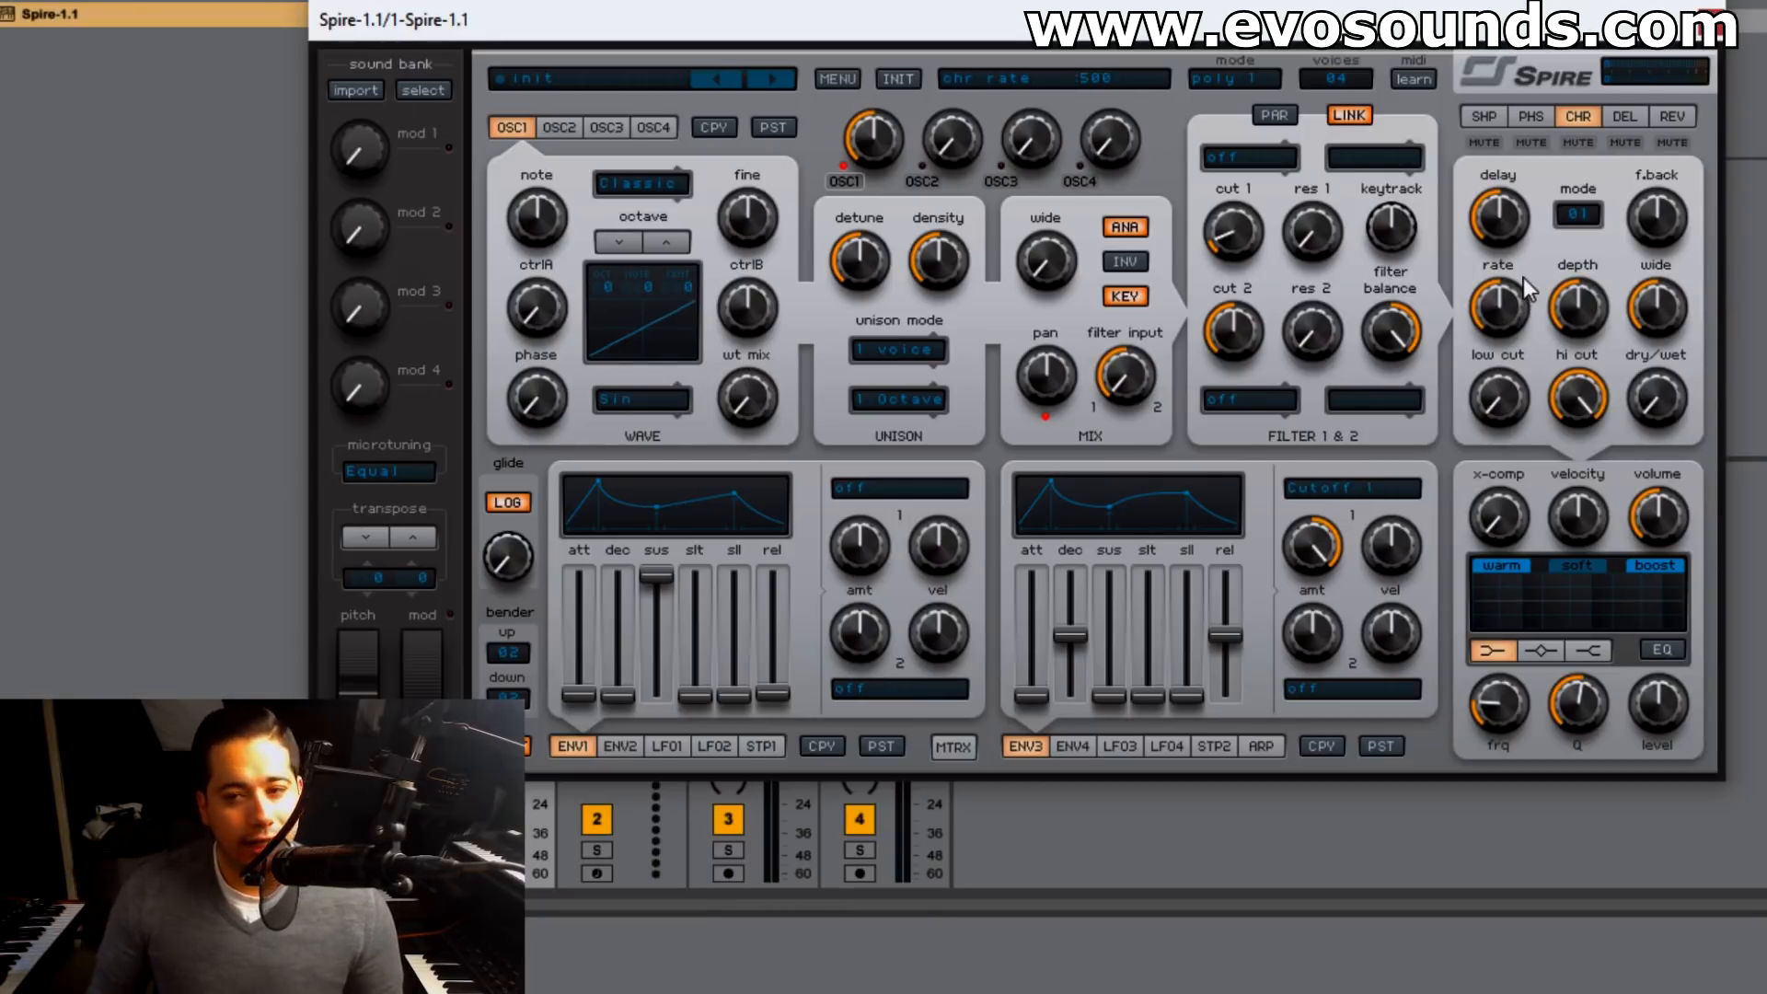
- Raise the chorus's dry/wet and wide to maximum, set delay to 655, and increase its feedback and rate
{"action": "left_click_drag", "start_coordinate": [1657, 405], "coordinate": [1751, 110]}
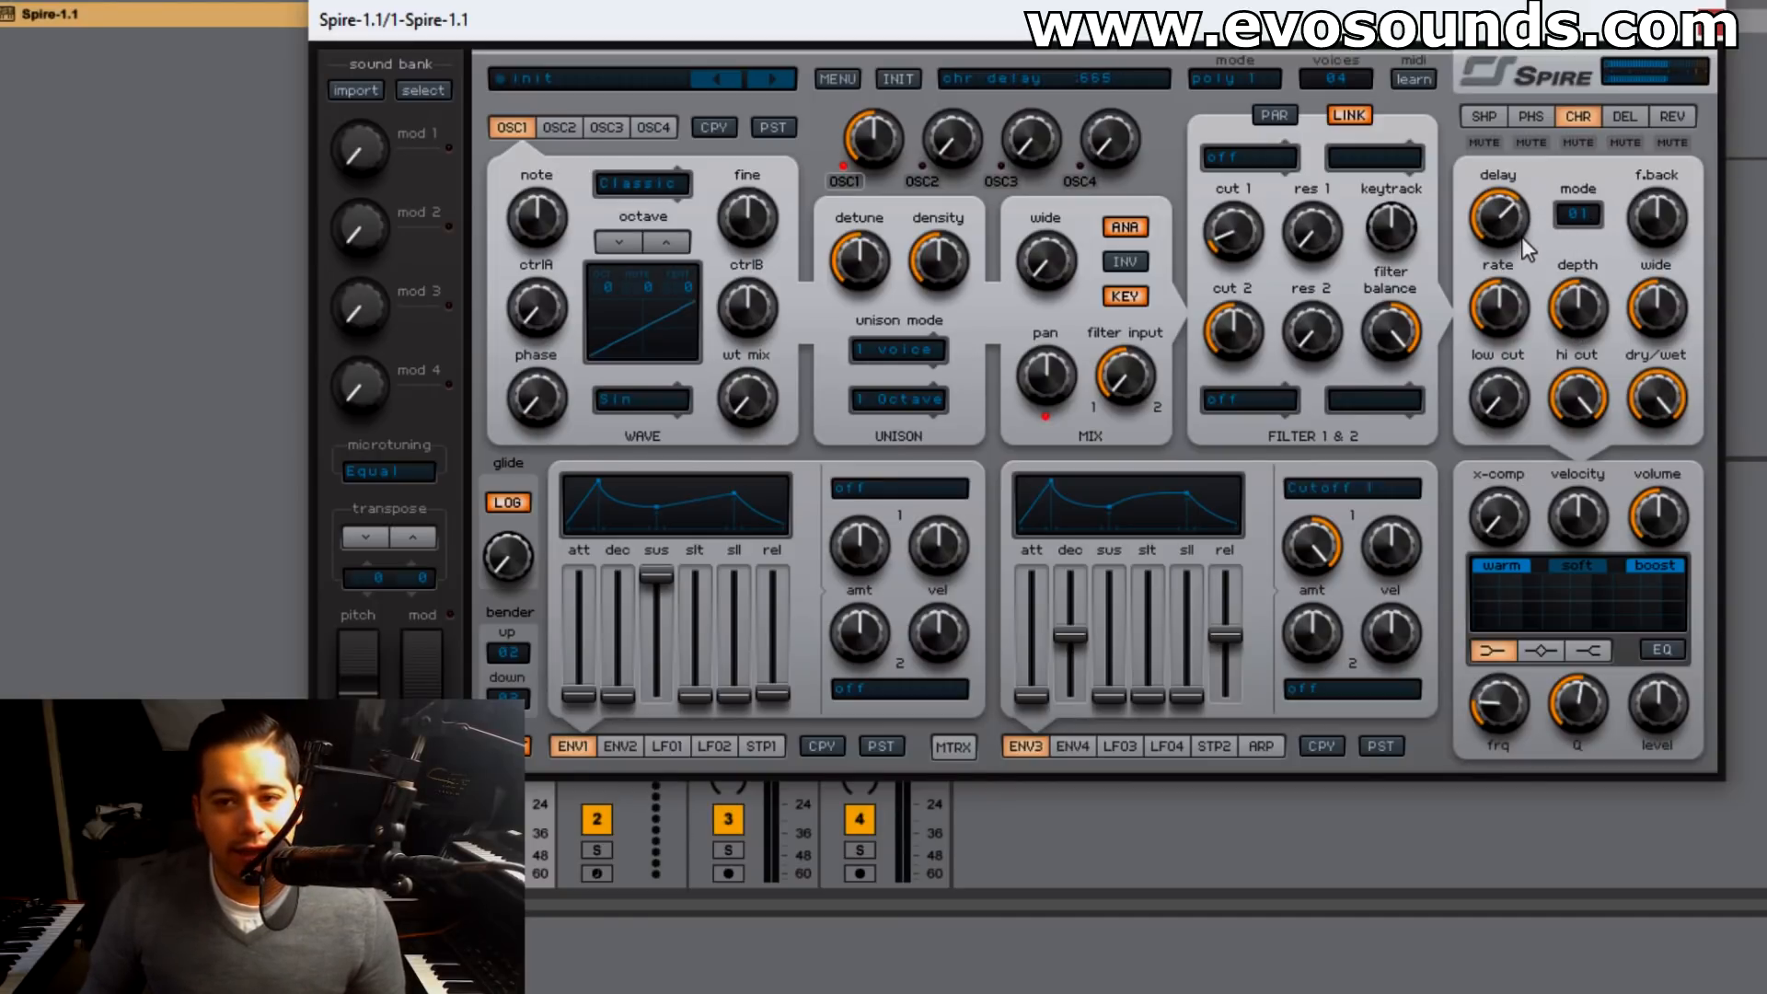
{"action": "left_click_drag", "start_coordinate": [1713, 195], "coordinate": [1699, 255]}
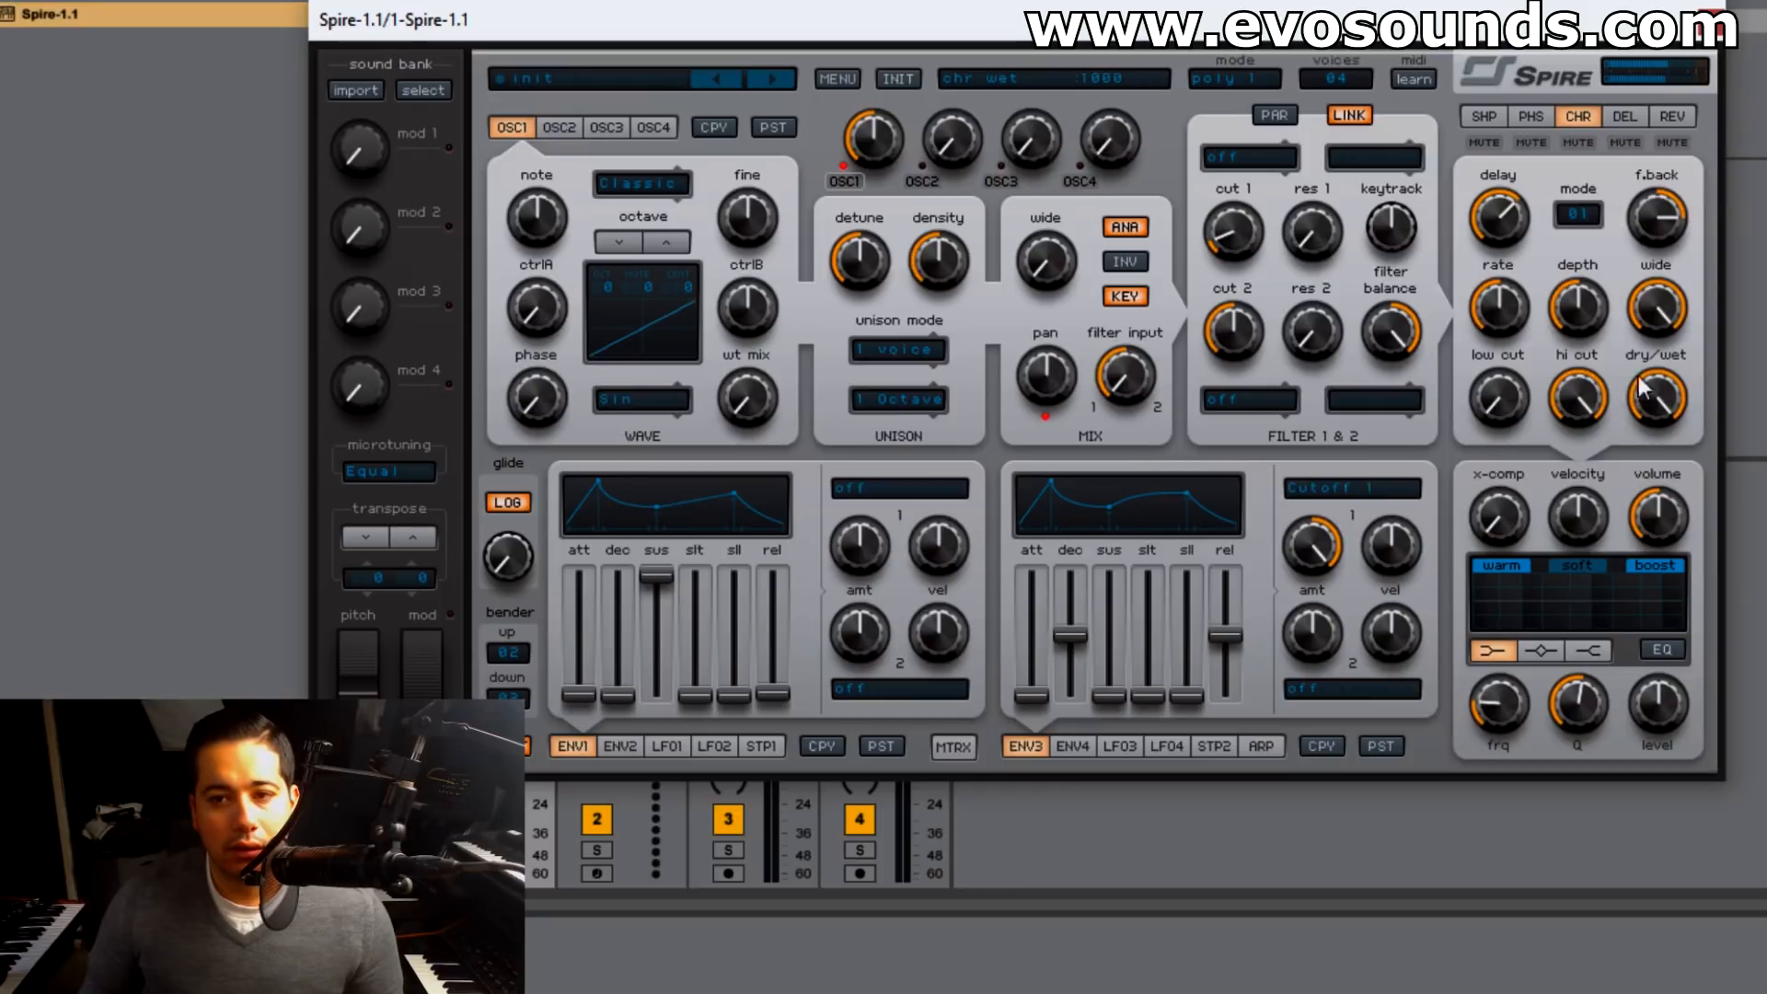
{"action": "mouse_move", "coordinate": [1505, 311]}
{"action": "left_mouse_down"}
{"action": "mouse_move", "coordinate": [1542, 282]}
{"action": "mouse_move", "coordinate": [1538, 311]}
{"action": "left_mouse_up"}
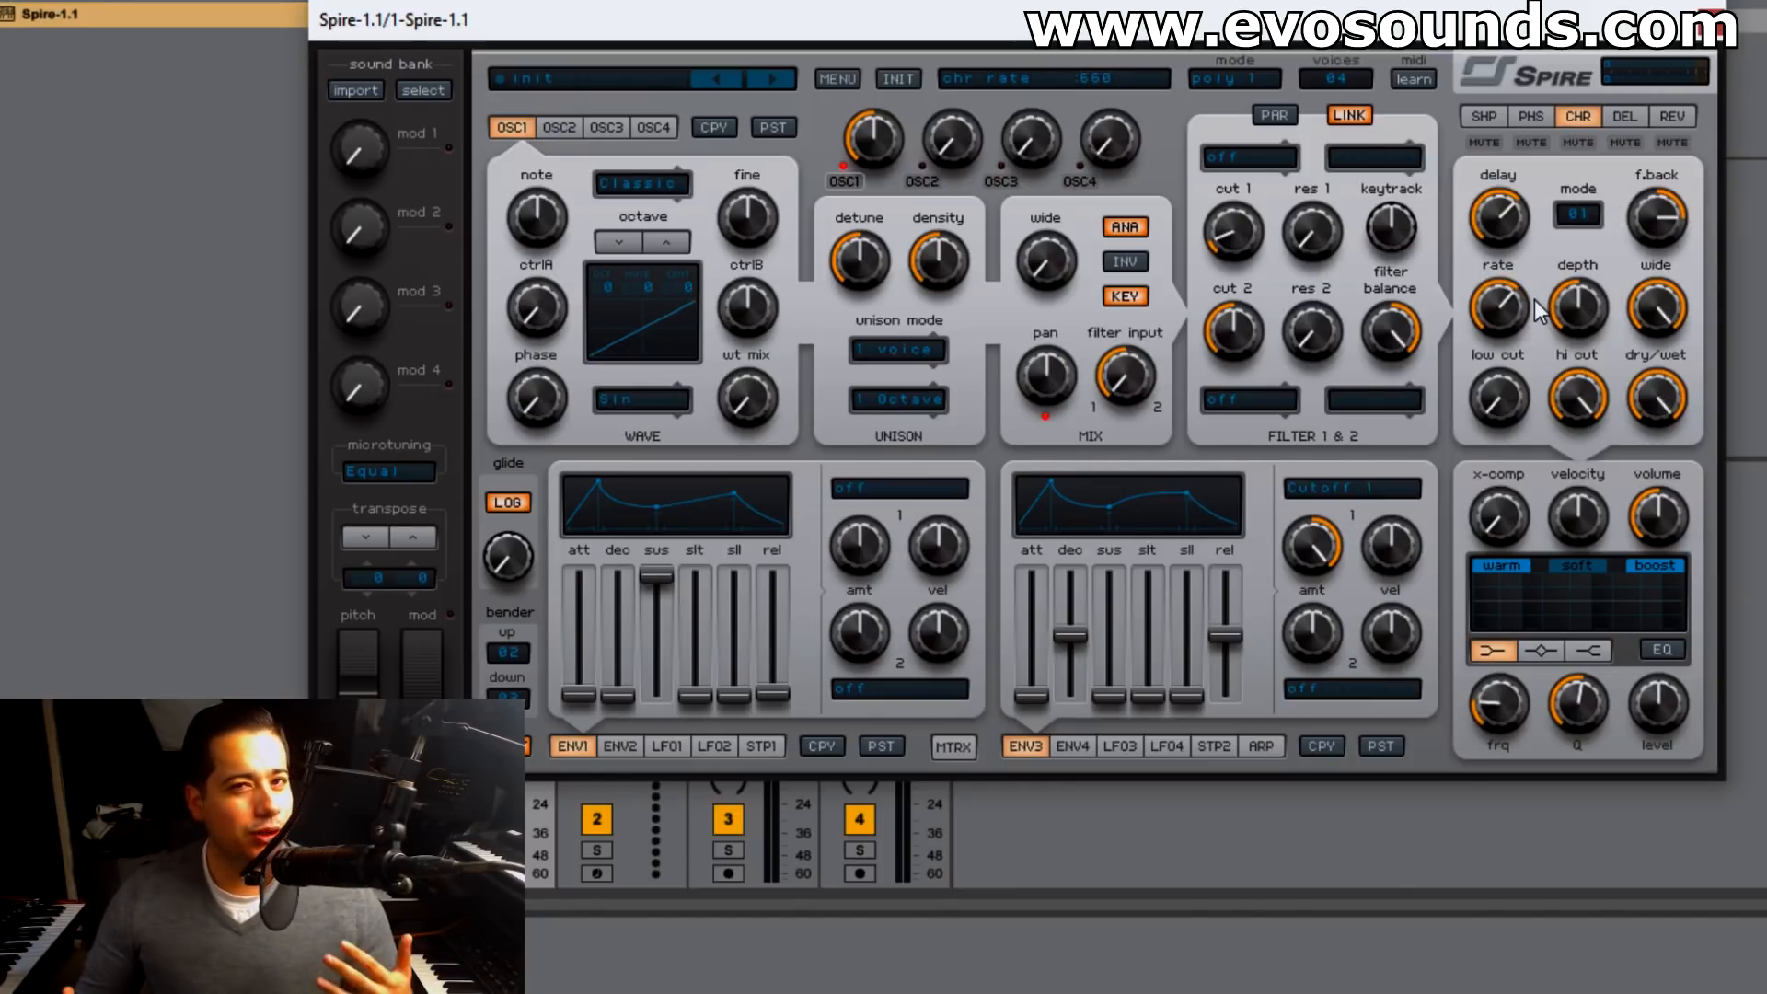
- Sweep the chorus's delay down to 175, bring it back up to 405, and set its rate to 375
{"action": "left_click_drag", "start_coordinate": [1485, 233], "coordinate": [1441, 317]}
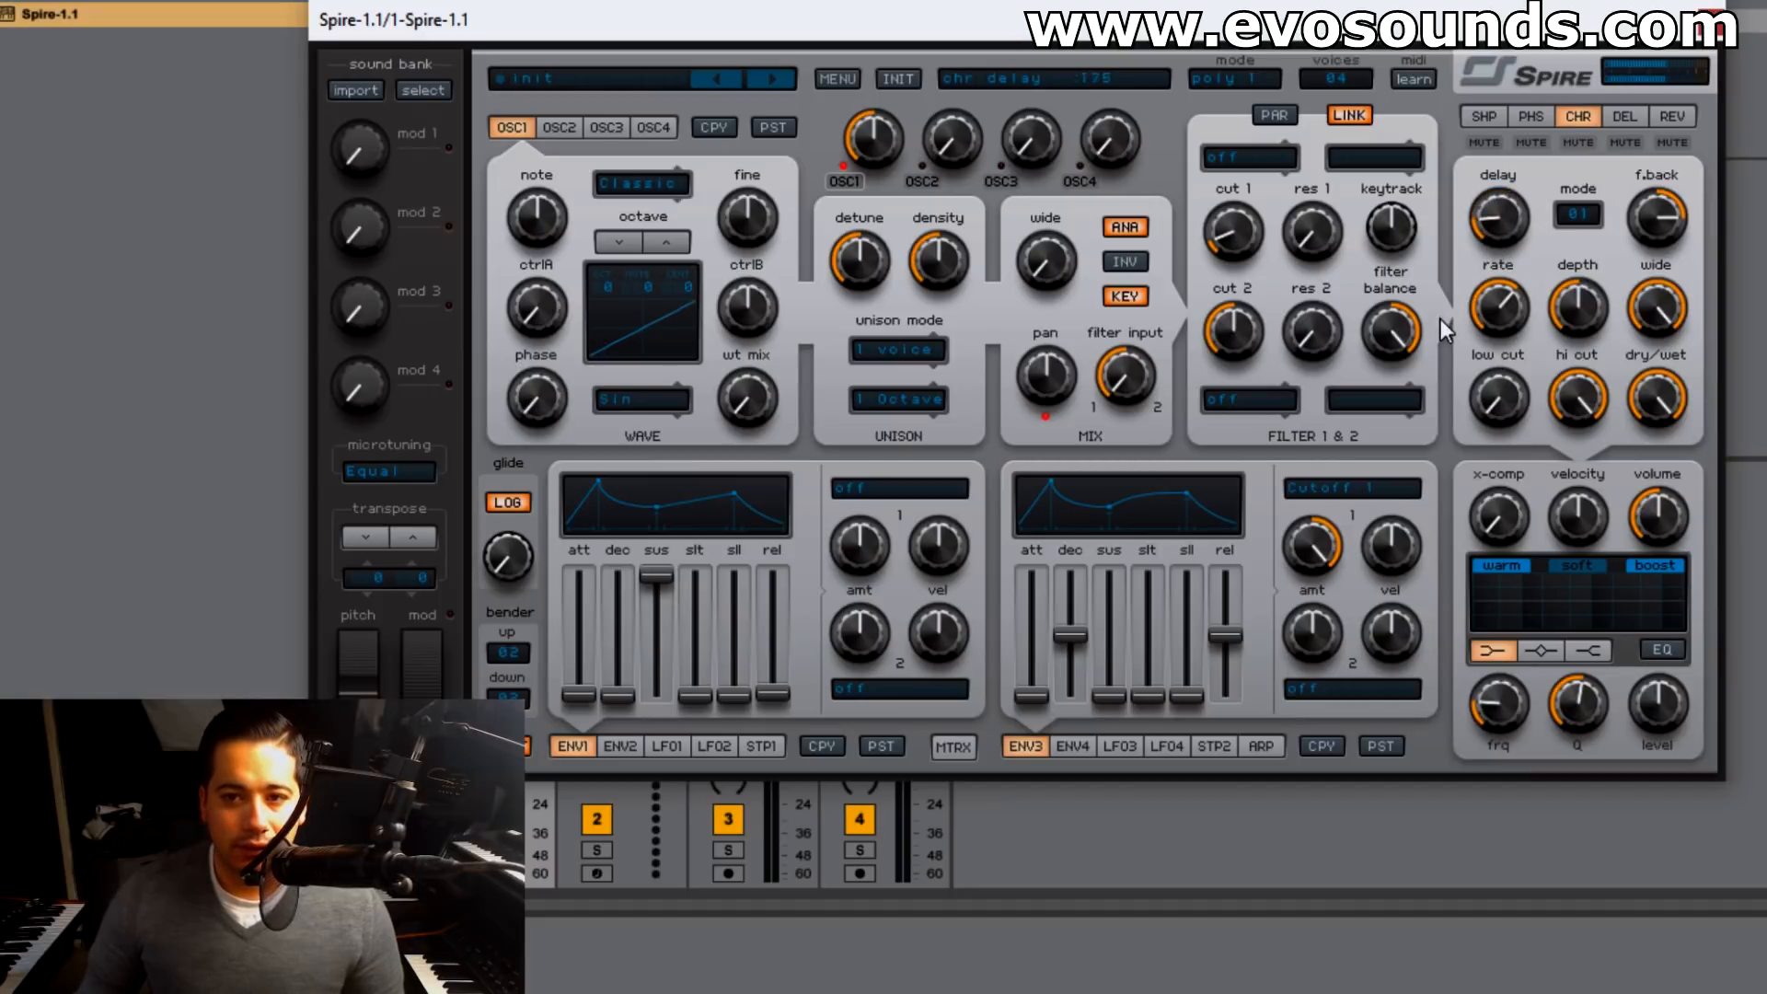
{"action": "left_click_drag", "start_coordinate": [1454, 357], "coordinate": [1452, 383]}
{"action": "left_click_drag", "start_coordinate": [1489, 226], "coordinate": [1489, 219]}
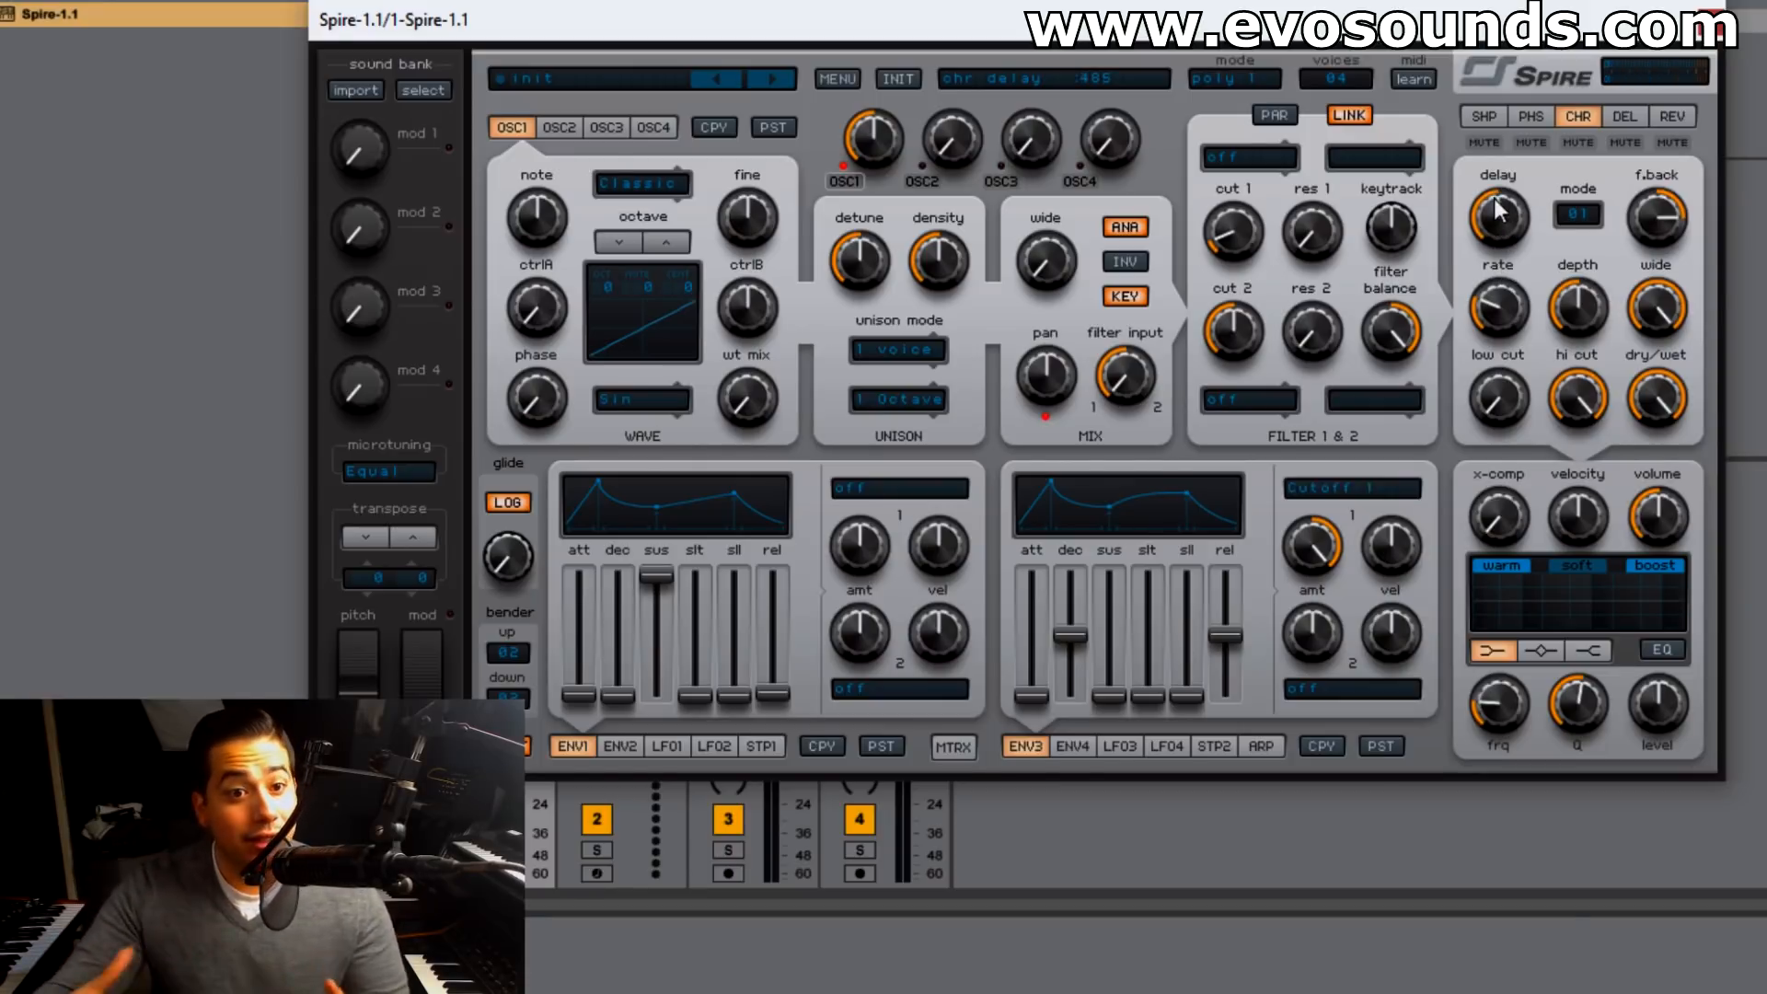
{"action": "left_click_drag", "start_coordinate": [1498, 308], "coordinate": [1543, 245]}
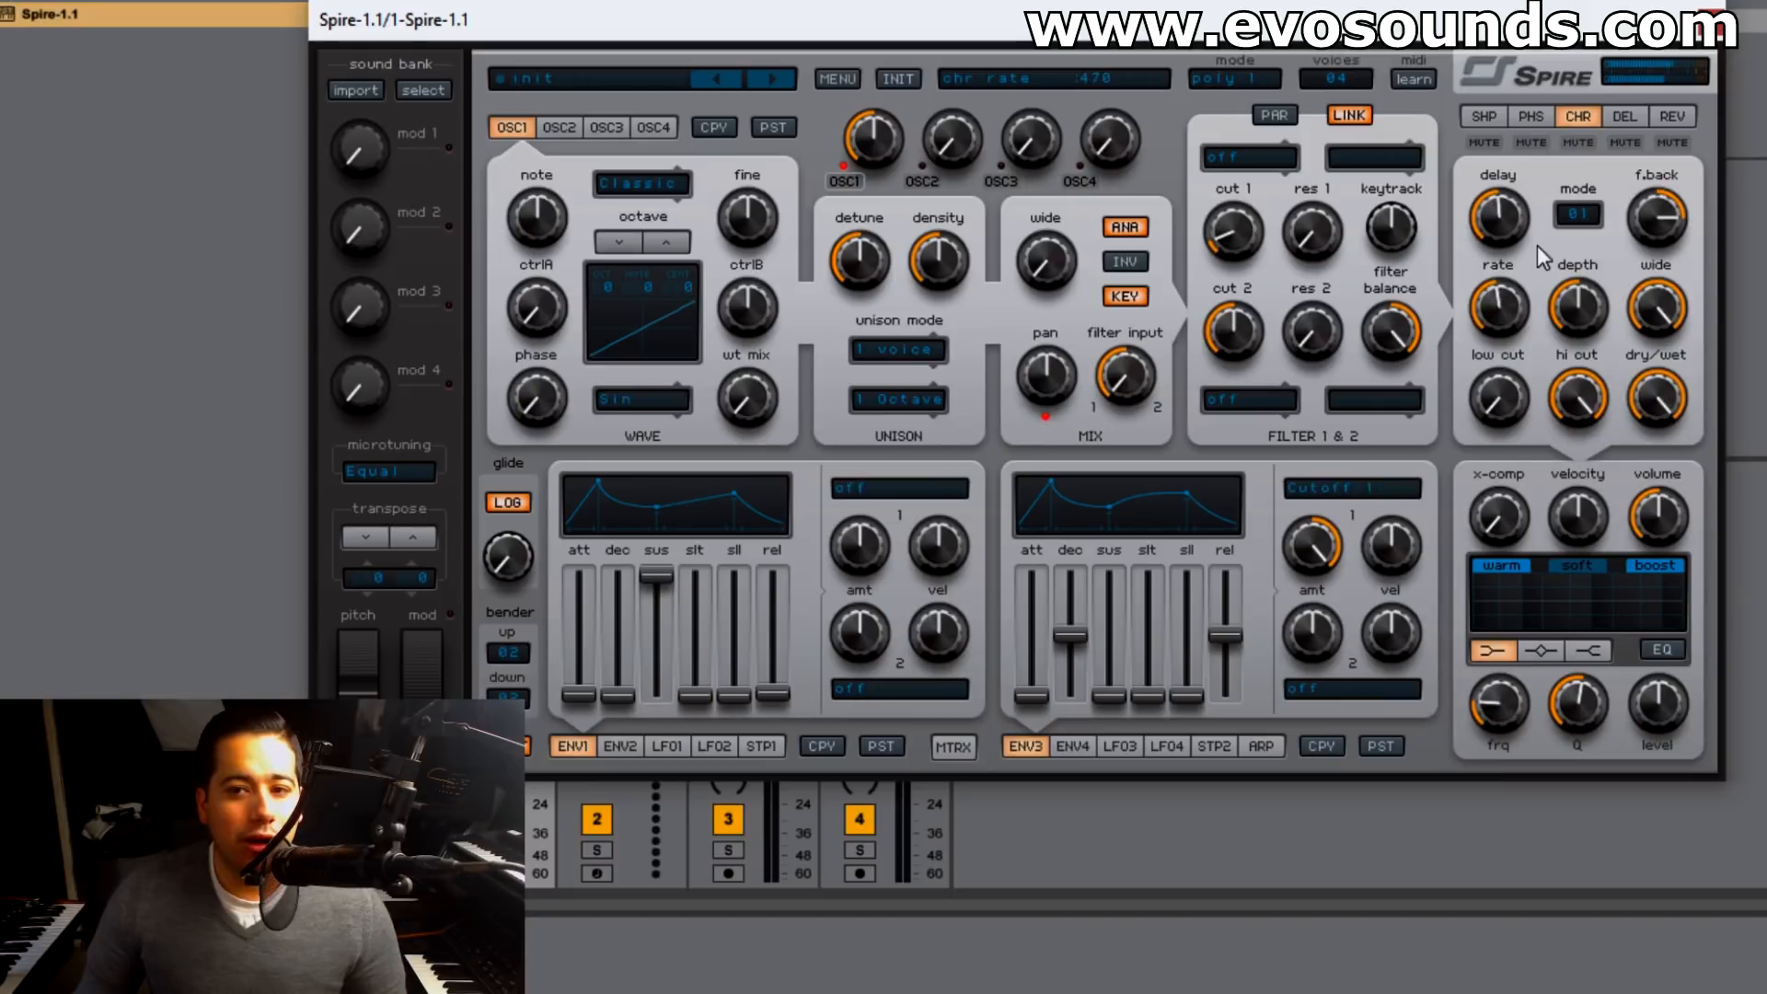
- Step the chorus mode through 02, 03, 04 and 05, and leave it at 06
{"action": "left_click", "coordinate": [1578, 213]}
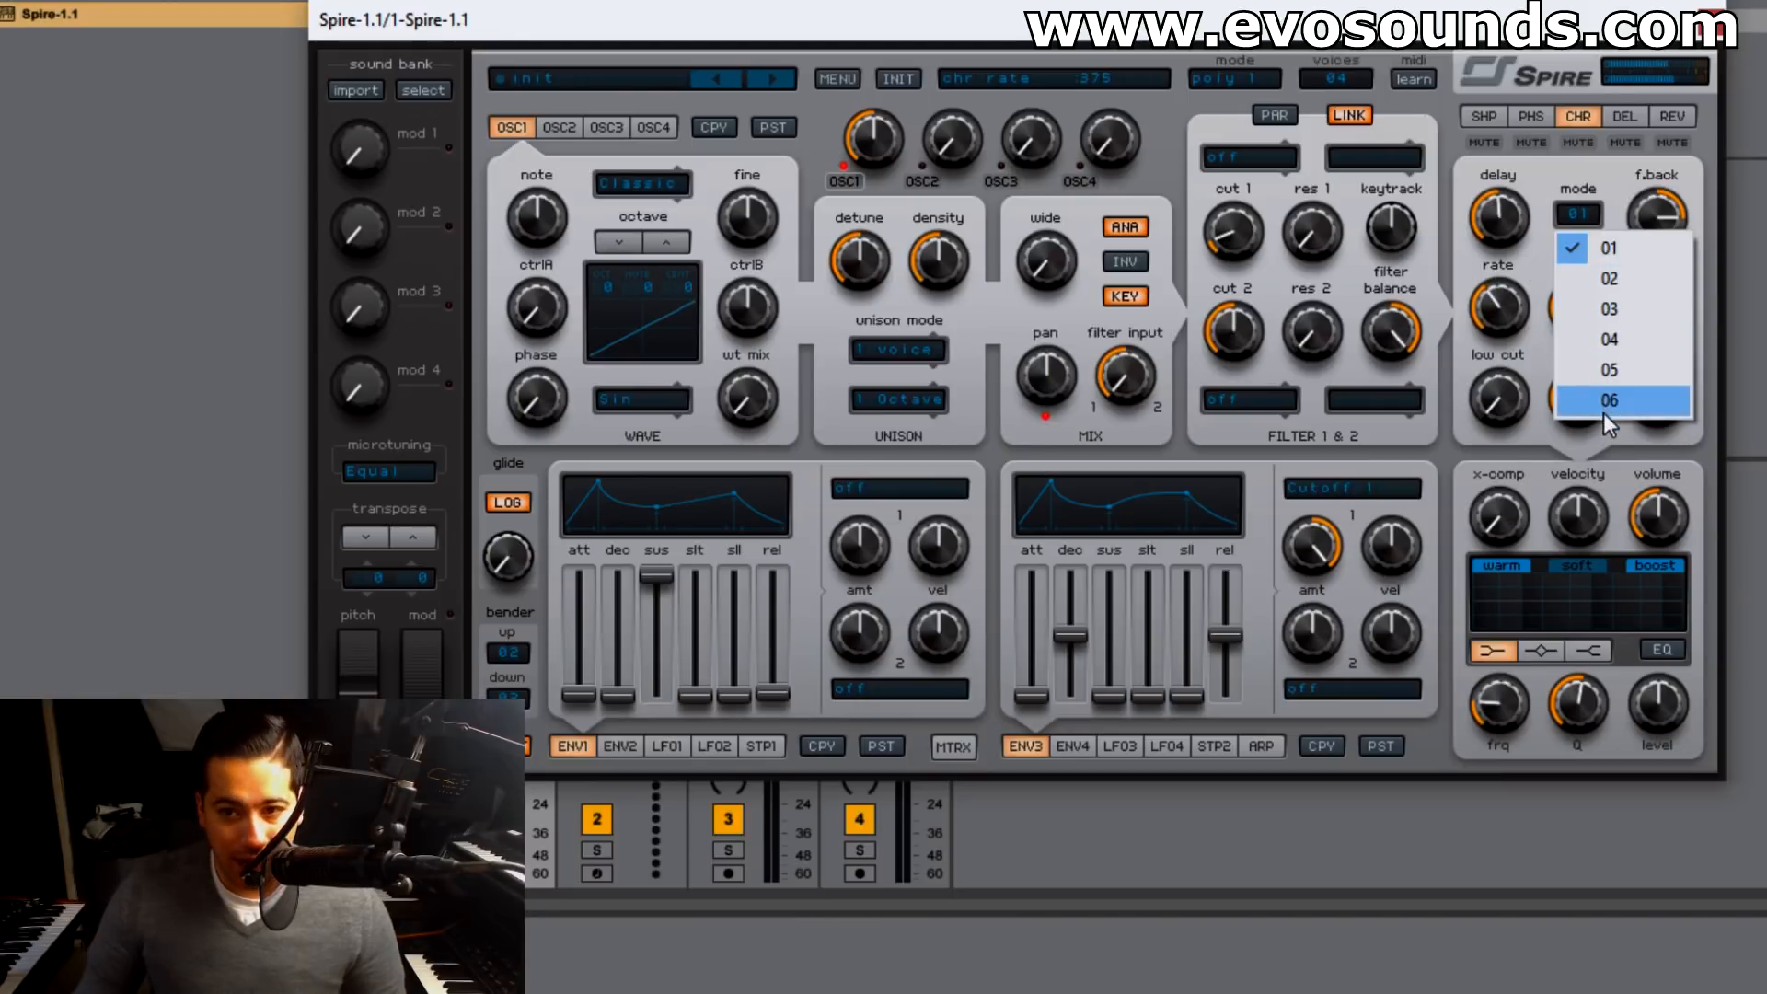
{"action": "left_click", "coordinate": [1610, 276]}
{"action": "left_click", "coordinate": [1577, 213]}
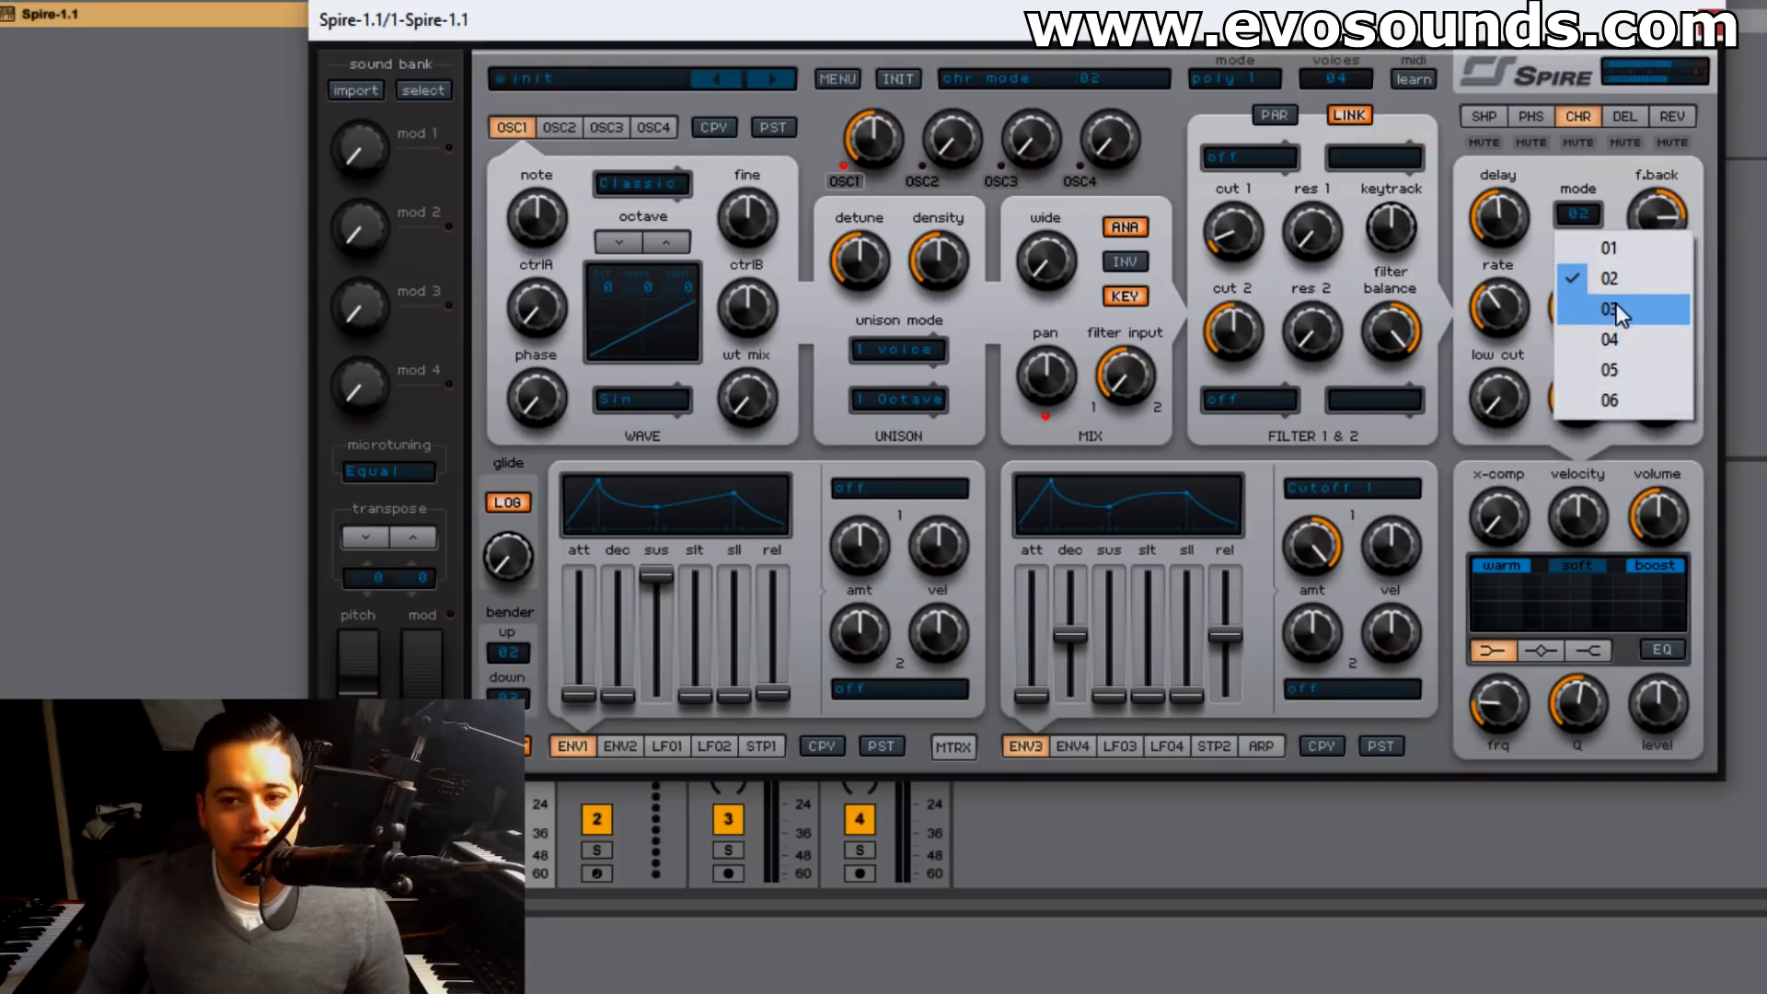
{"action": "left_click", "coordinate": [1616, 306]}
{"action": "left_click", "coordinate": [1578, 214]}
{"action": "left_click", "coordinate": [1594, 324]}
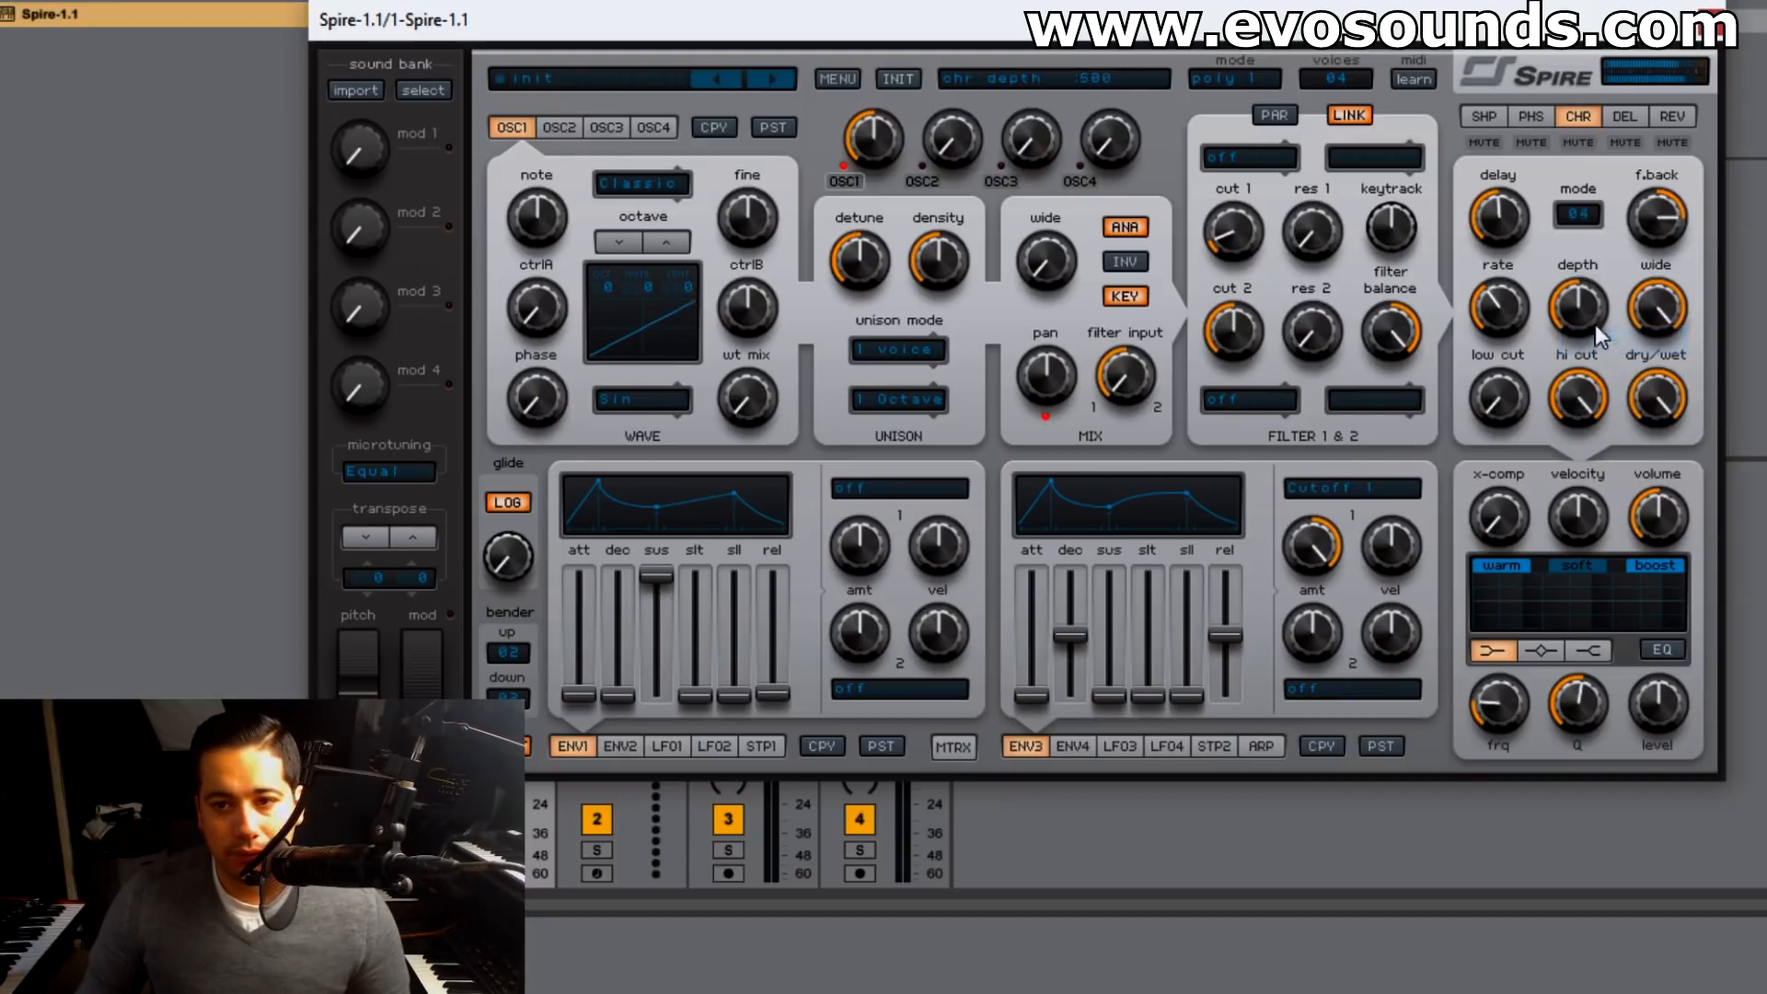
{"action": "left_click", "coordinate": [1579, 215]}
{"action": "left_click", "coordinate": [1621, 369]}
{"action": "left_click", "coordinate": [1585, 217]}
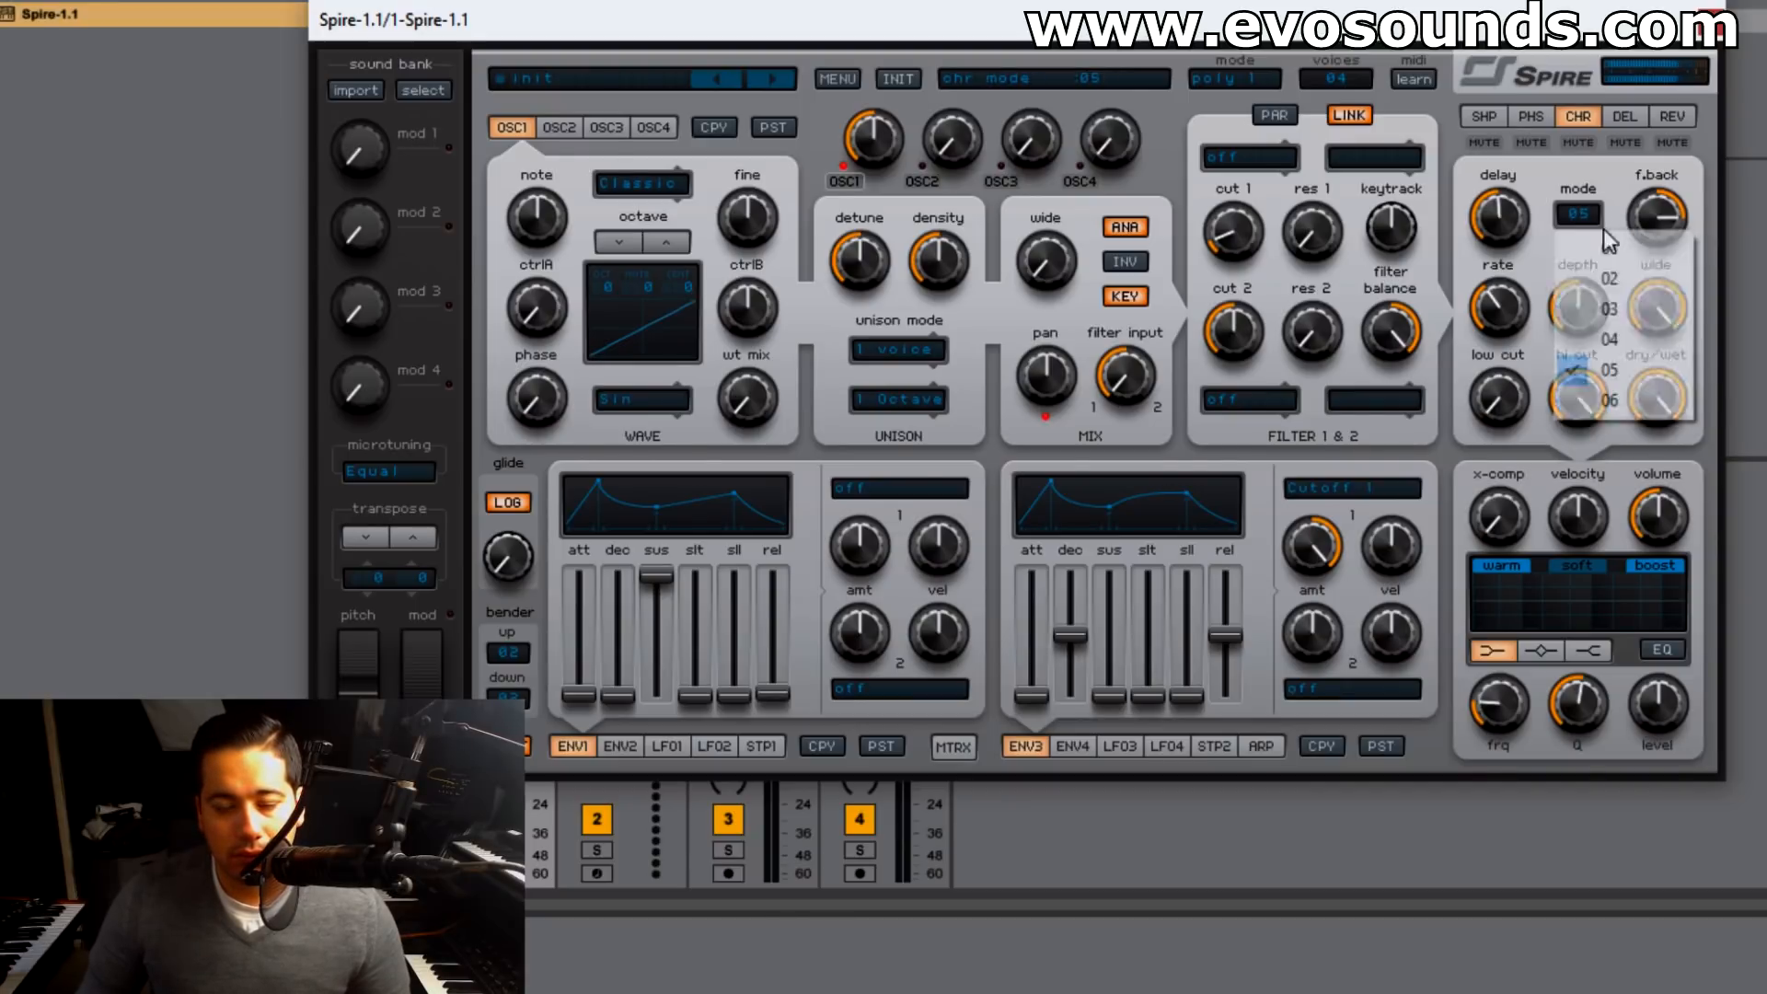
{"action": "left_click", "coordinate": [1638, 402]}
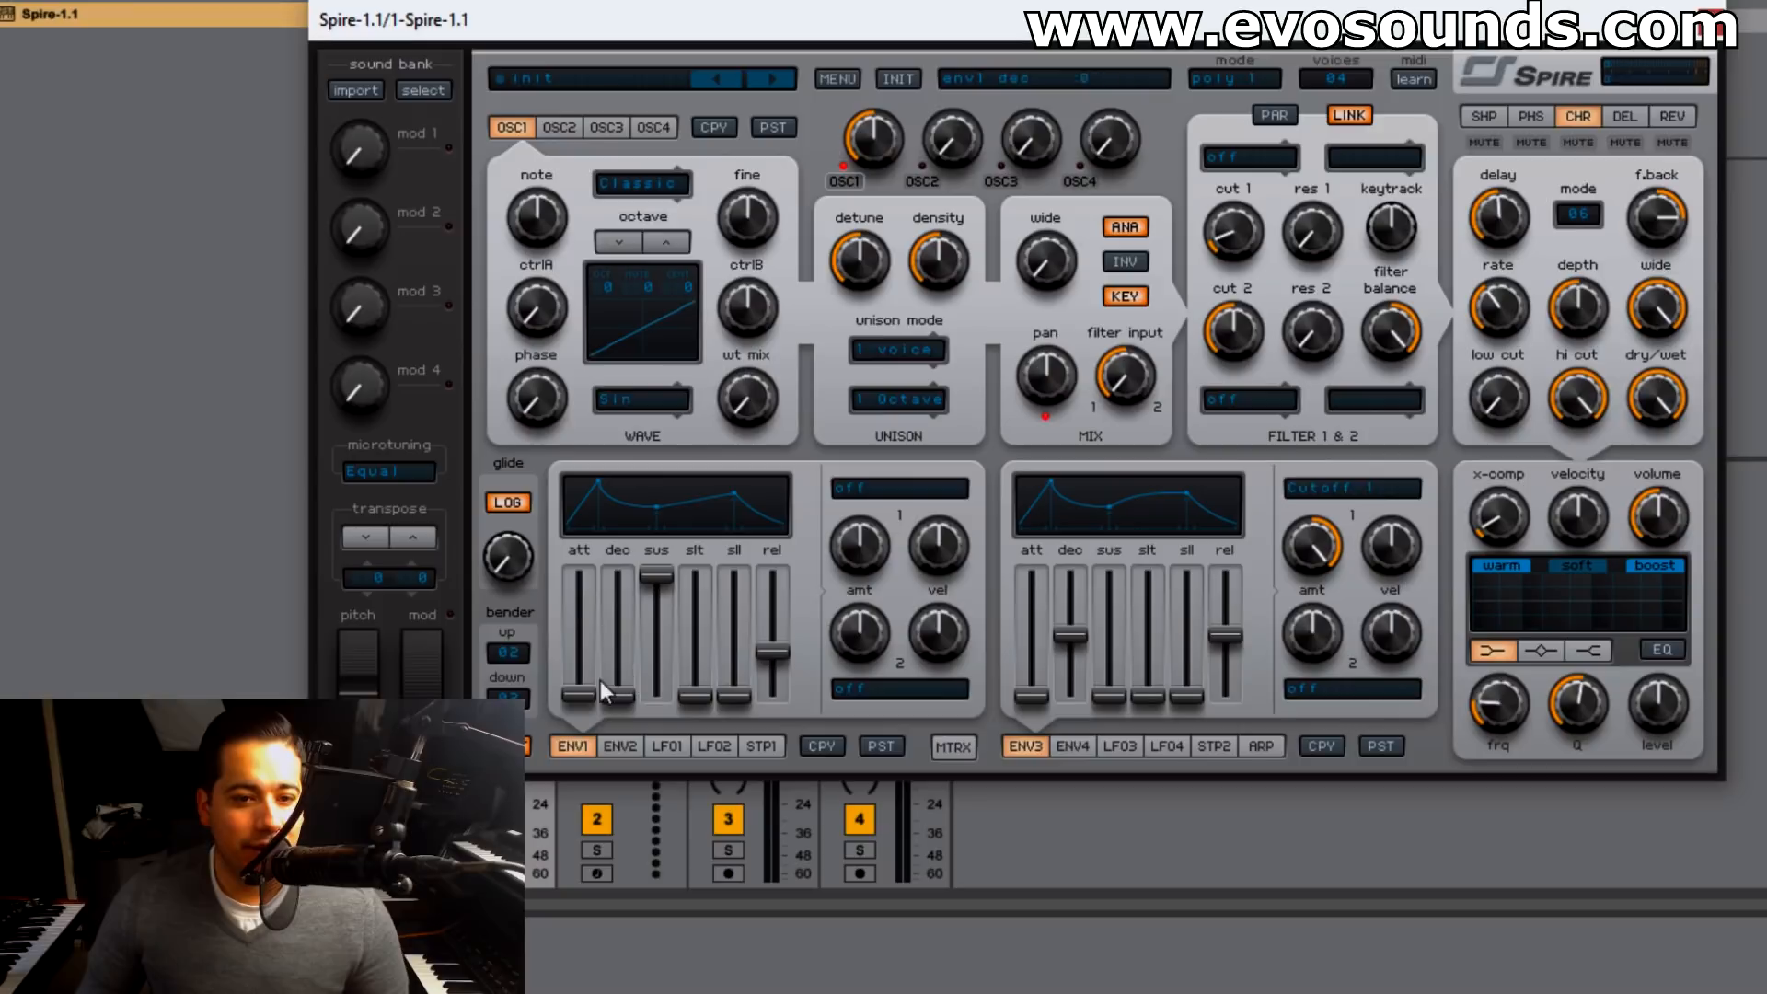
- Raise envelope 1's attack and release, turn the chorus's feedback and depth to maximum, and lower its delay and rate
{"action": "left_click_drag", "start_coordinate": [762, 670], "coordinate": [784, 640]}
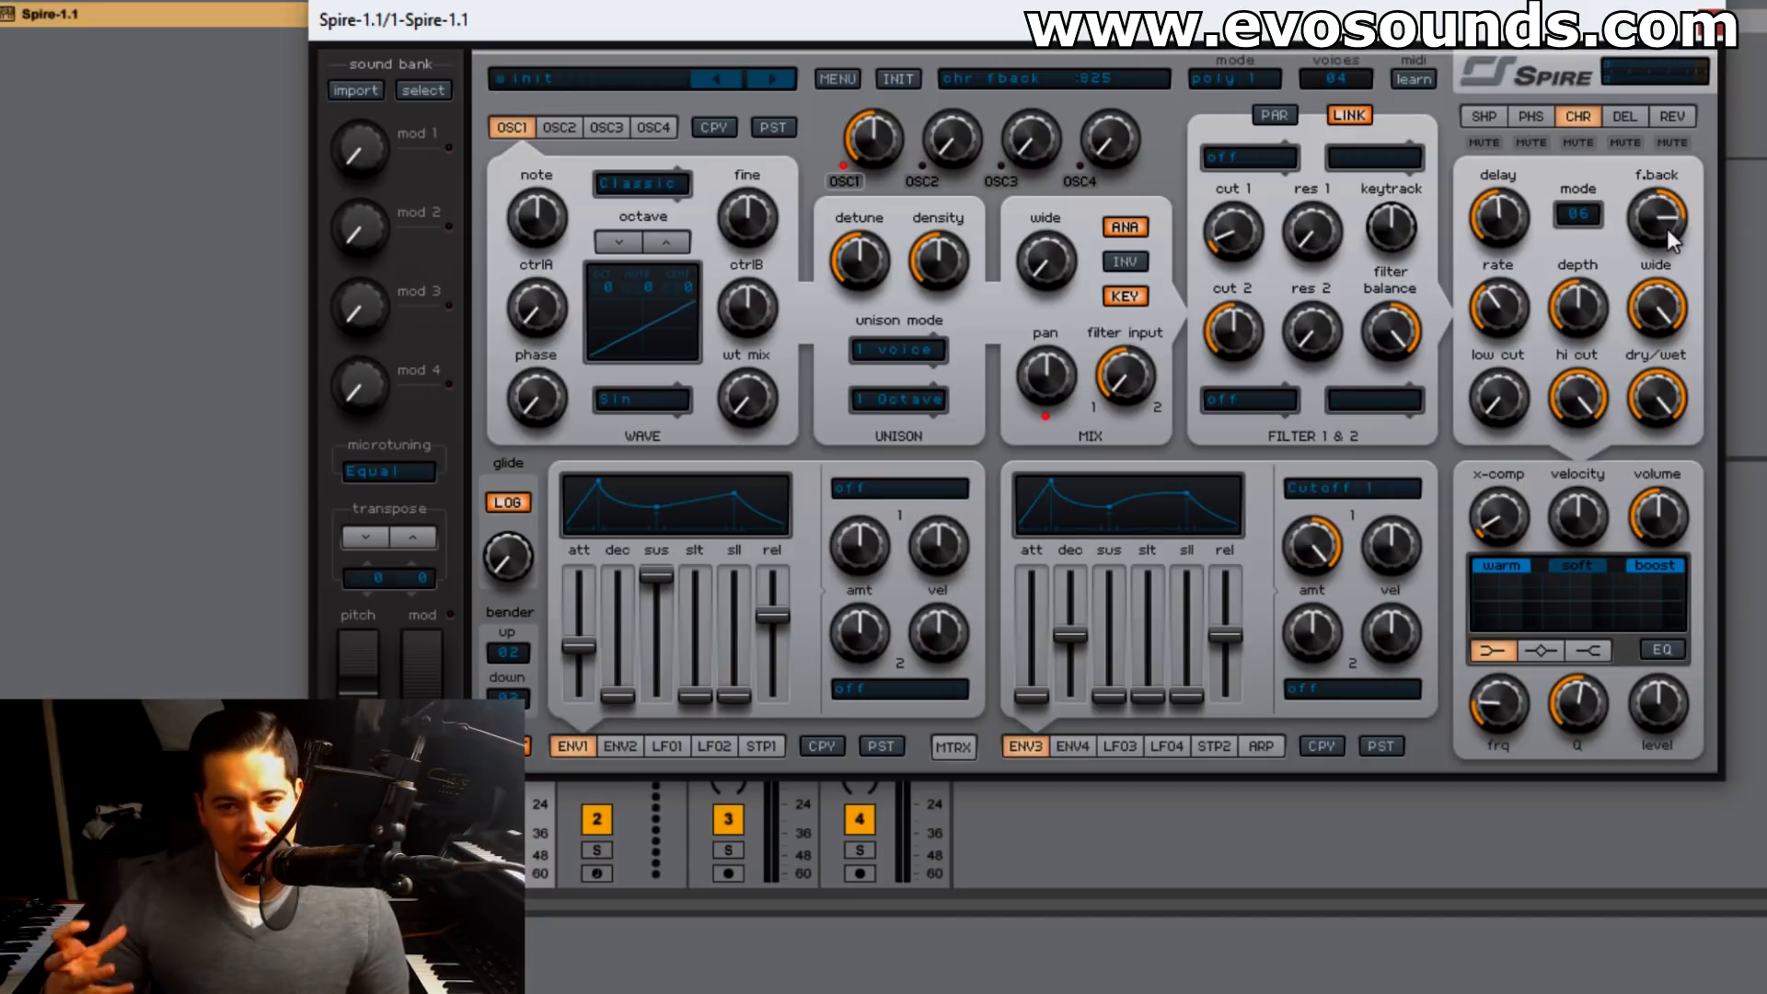
{"action": "left_click_drag", "start_coordinate": [1667, 231], "coordinate": [1667, 189]}
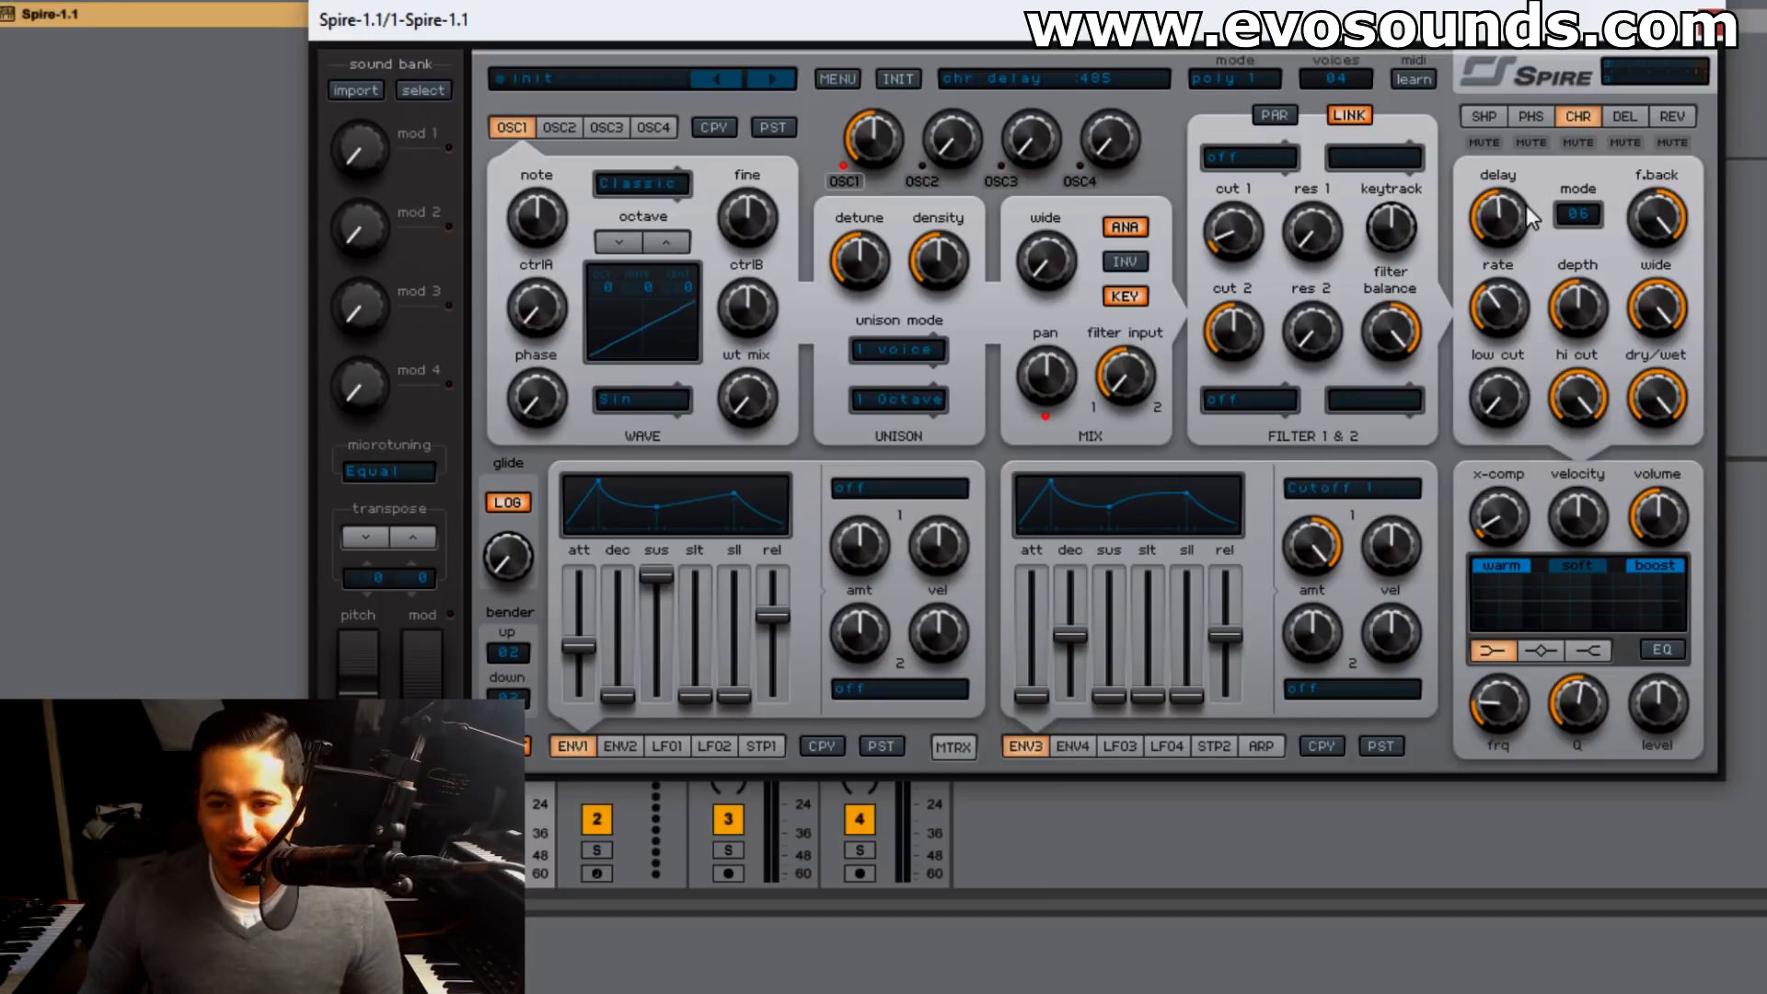
{"action": "left_click_drag", "start_coordinate": [1499, 238], "coordinate": [1478, 313]}
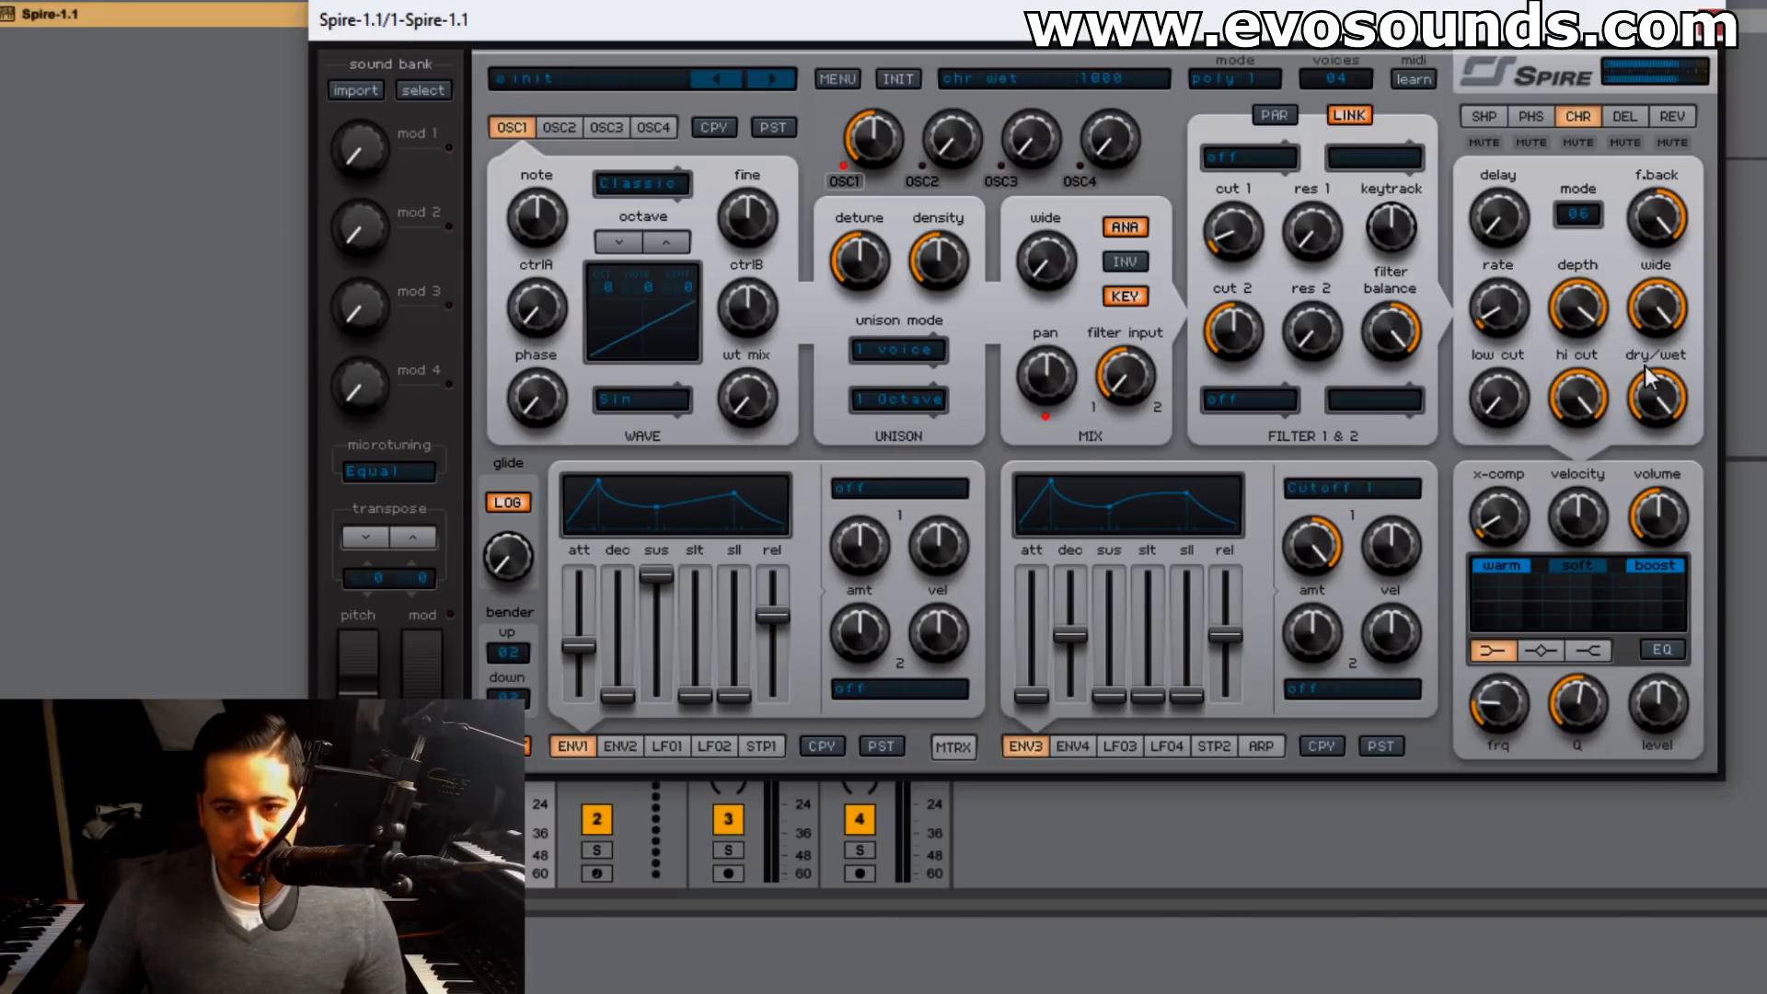
- Shape envelope 1 as a short pluck with attack, sustain and release at minimum and a medium decay
{"action": "left_click_drag", "start_coordinate": [580, 646], "coordinate": [595, 731]}
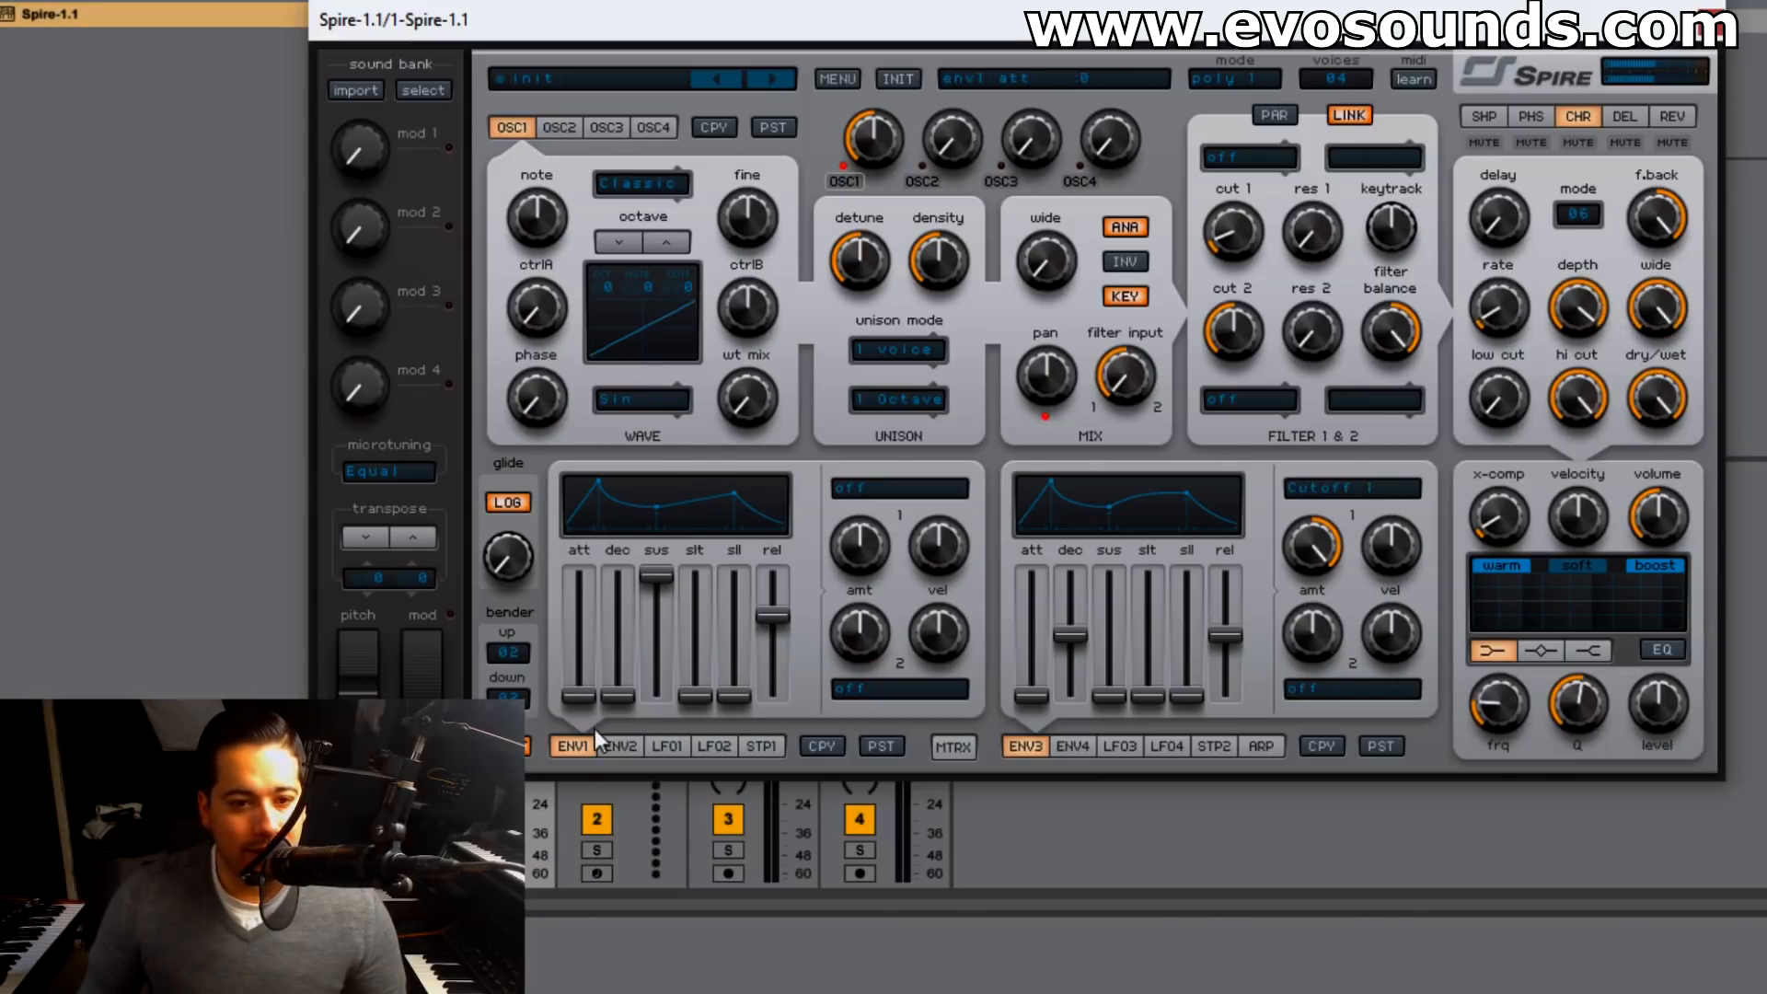
{"action": "left_click_drag", "start_coordinate": [646, 615], "coordinate": [665, 763]}
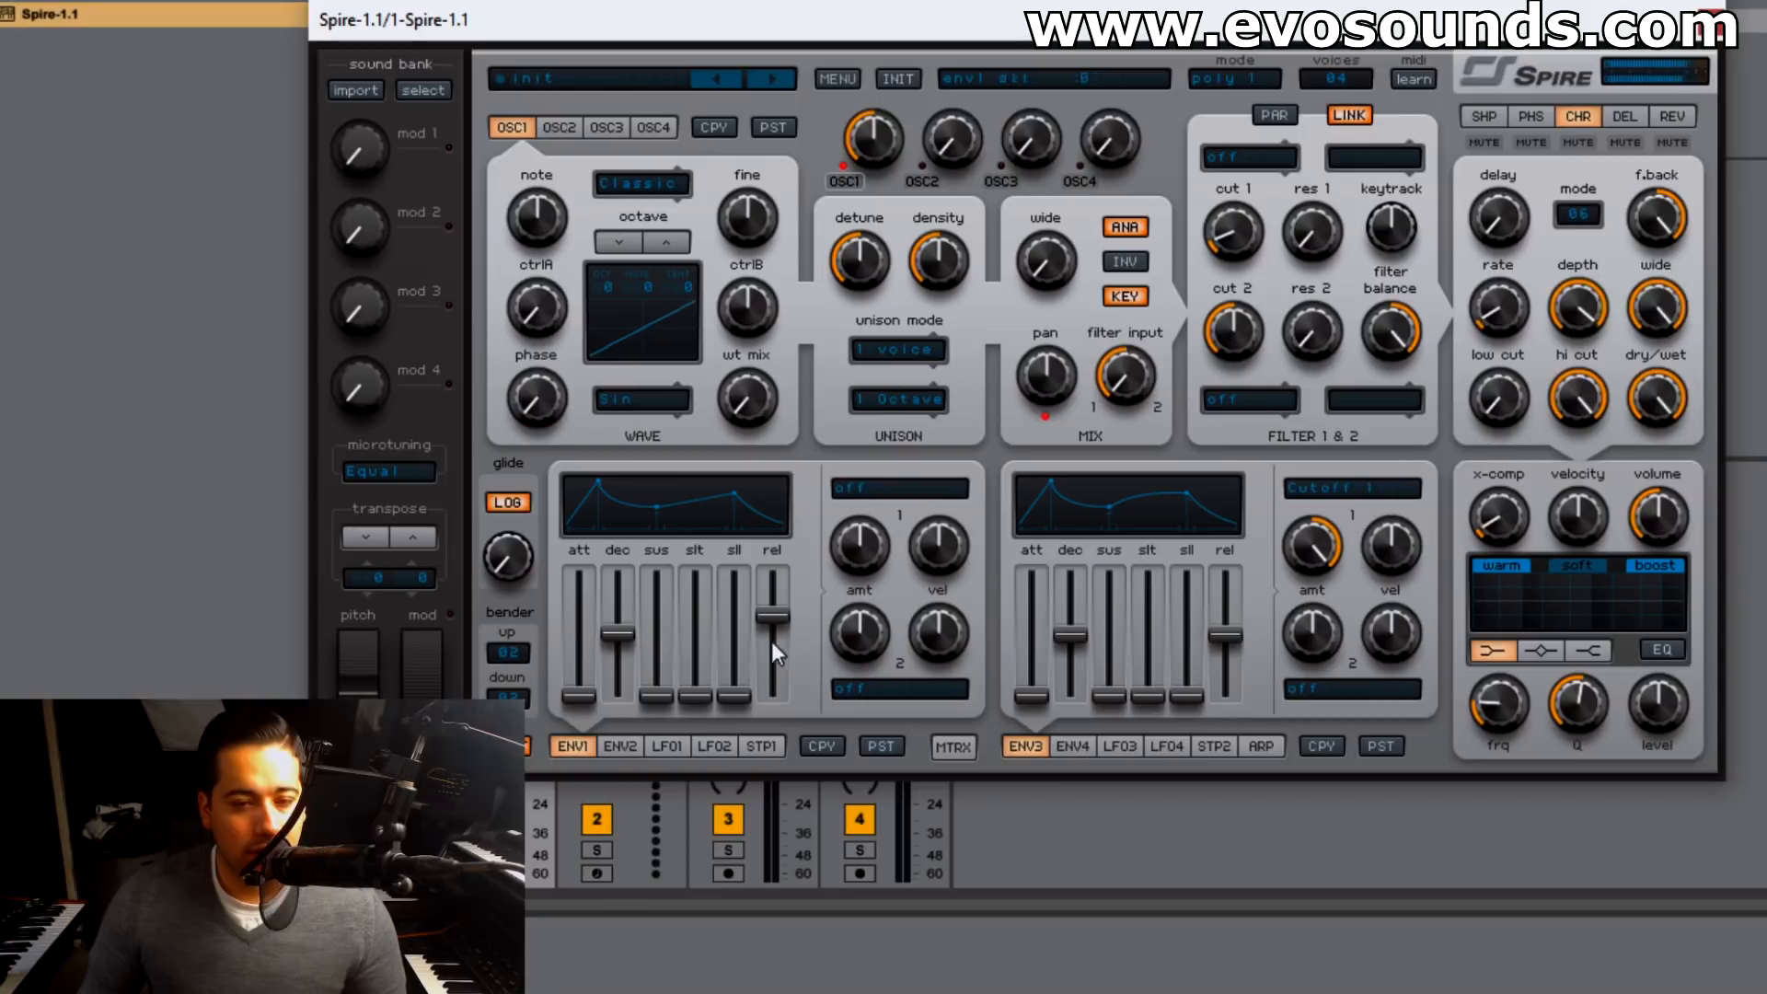
{"action": "left_click_drag", "start_coordinate": [771, 649], "coordinate": [773, 722]}
{"action": "left_click_drag", "start_coordinate": [617, 635], "coordinate": [622, 660]}
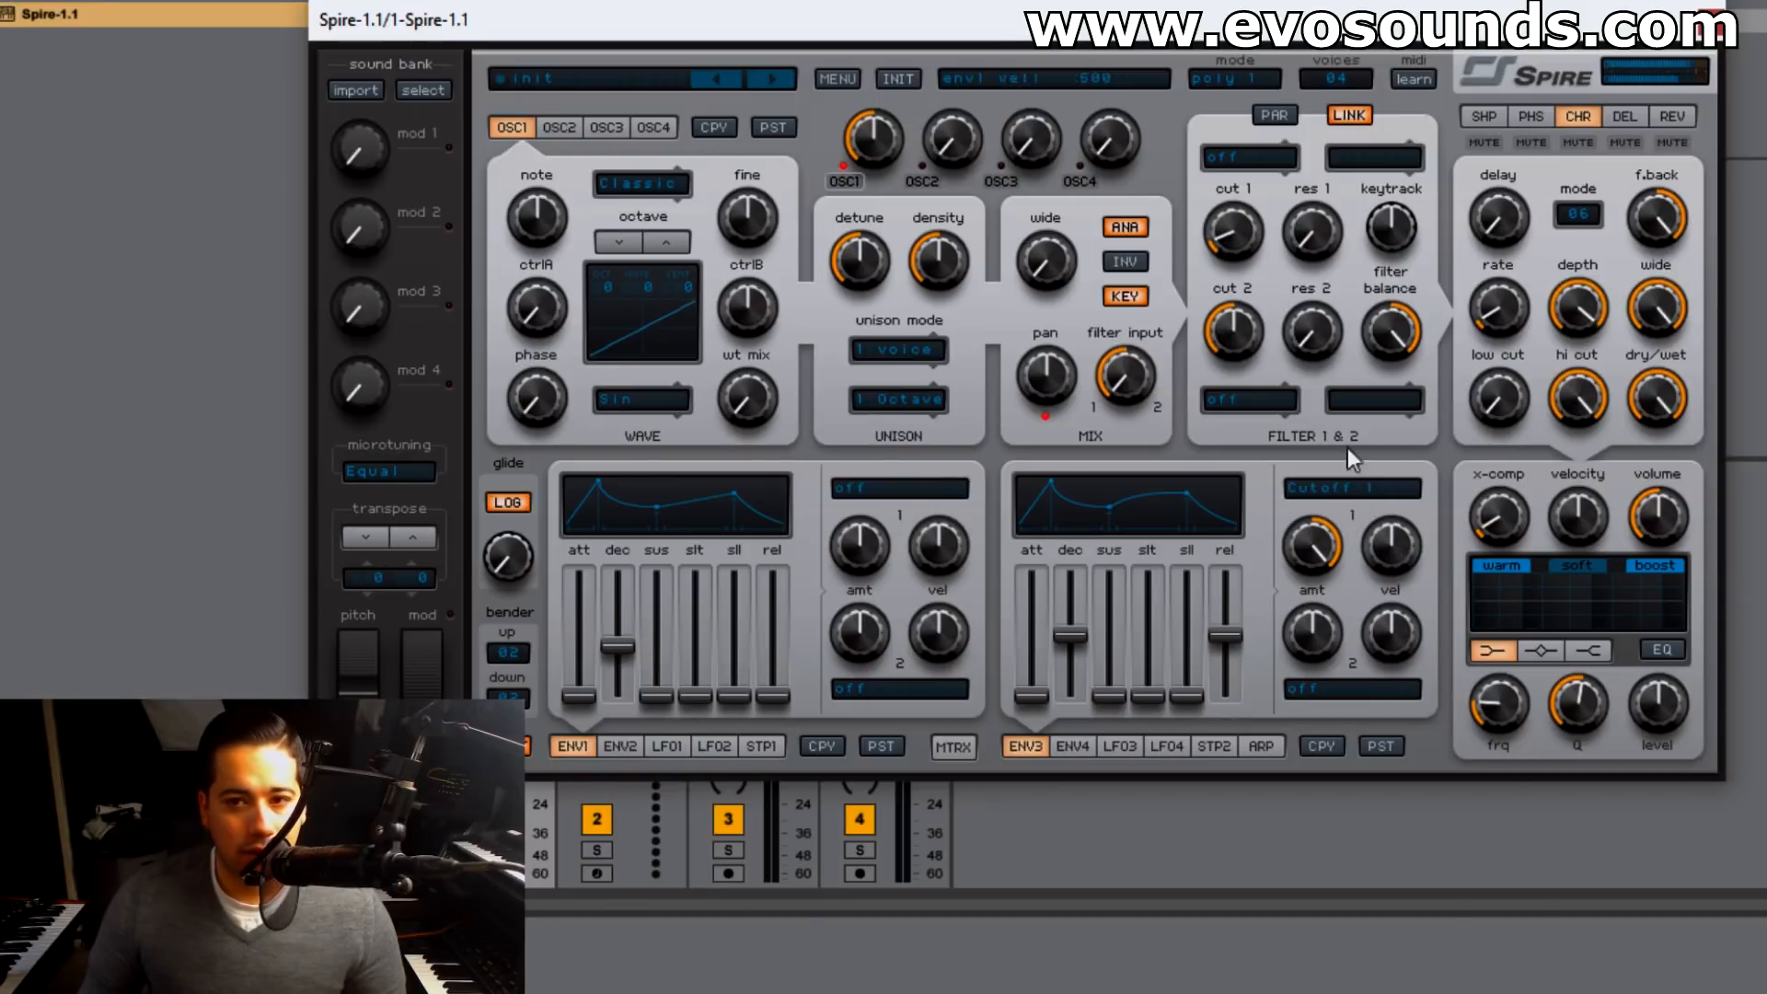
- Lower the chorus's depth to 190 and raise its delay to 620
{"action": "left_click_drag", "start_coordinate": [1592, 304], "coordinate": [1542, 411]}
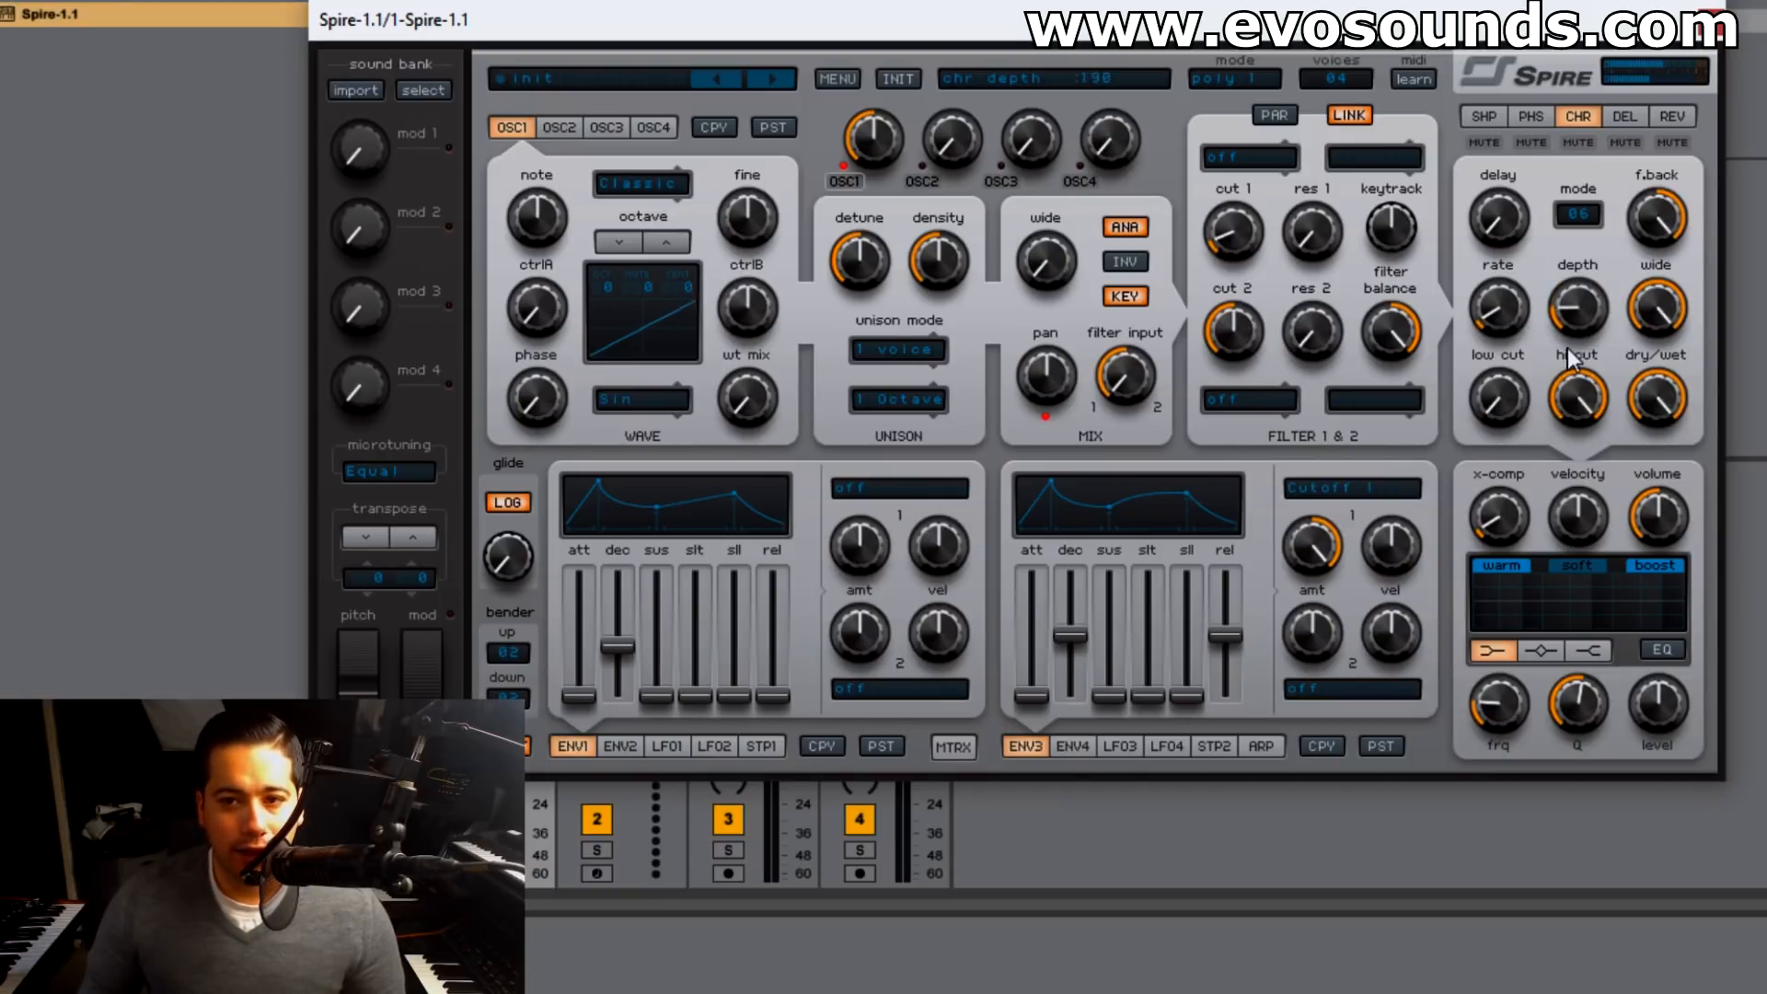
{"action": "left_click_drag", "start_coordinate": [1498, 217], "coordinate": [1549, 89]}
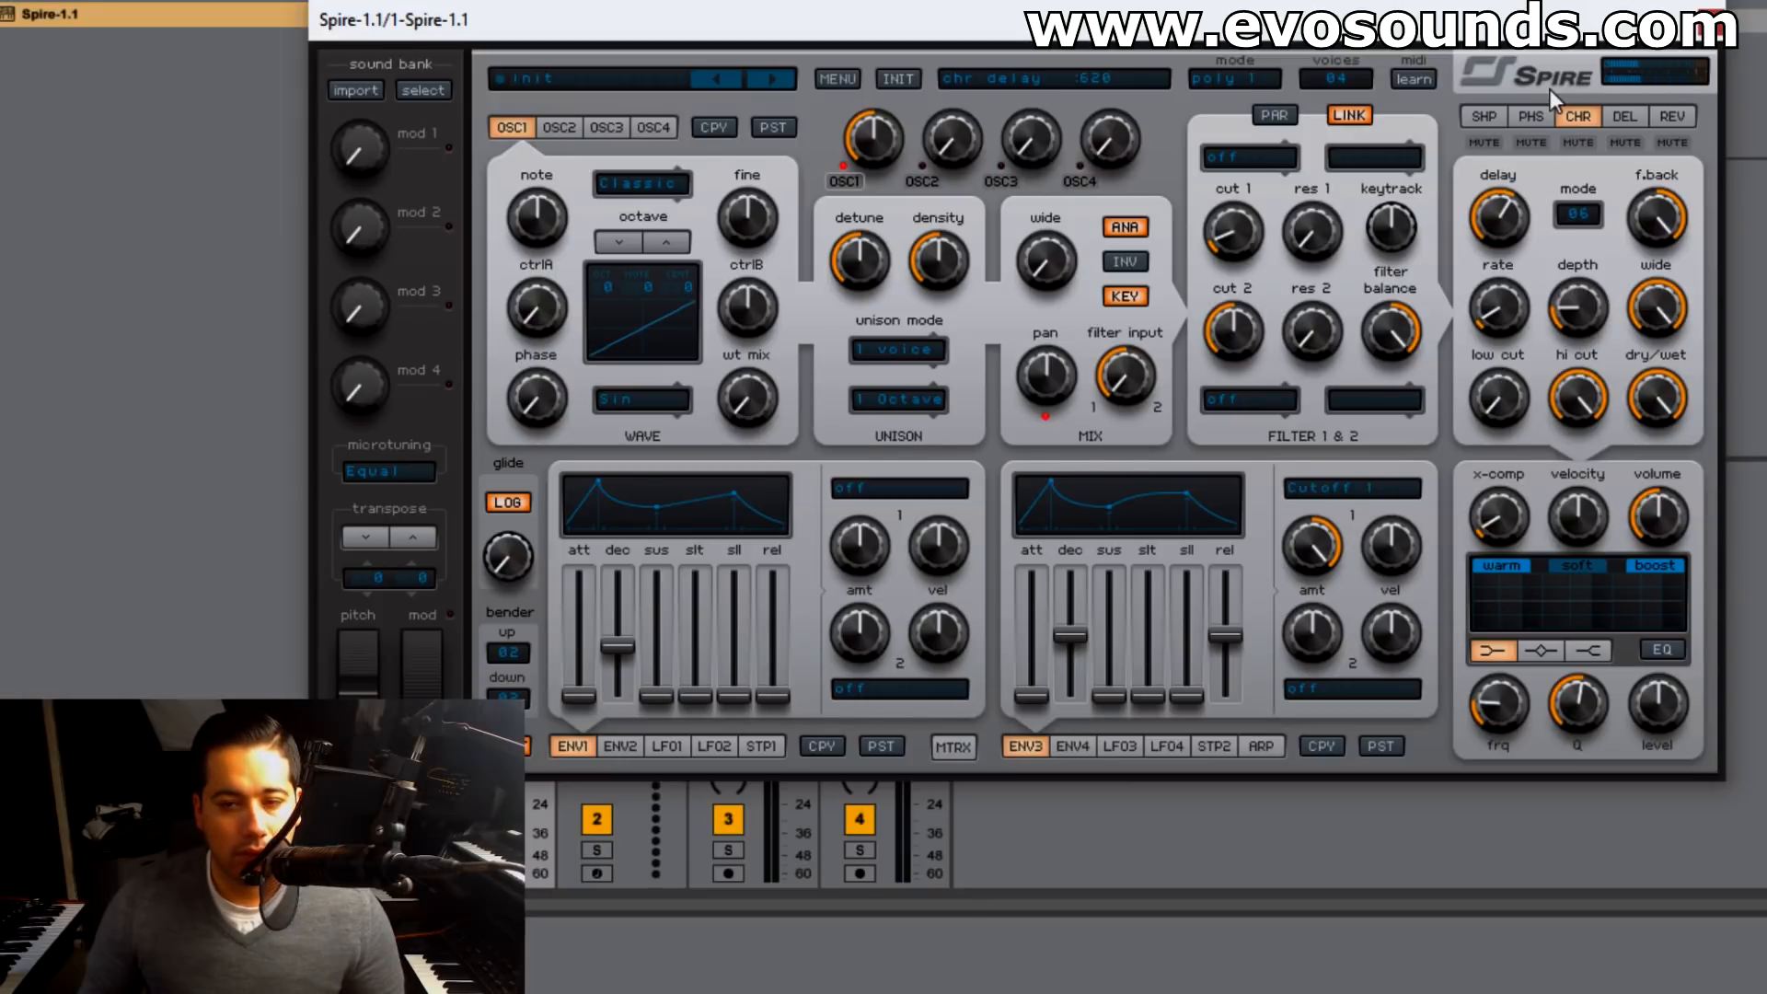
{"action": "left_click", "coordinate": [1555, 116]}
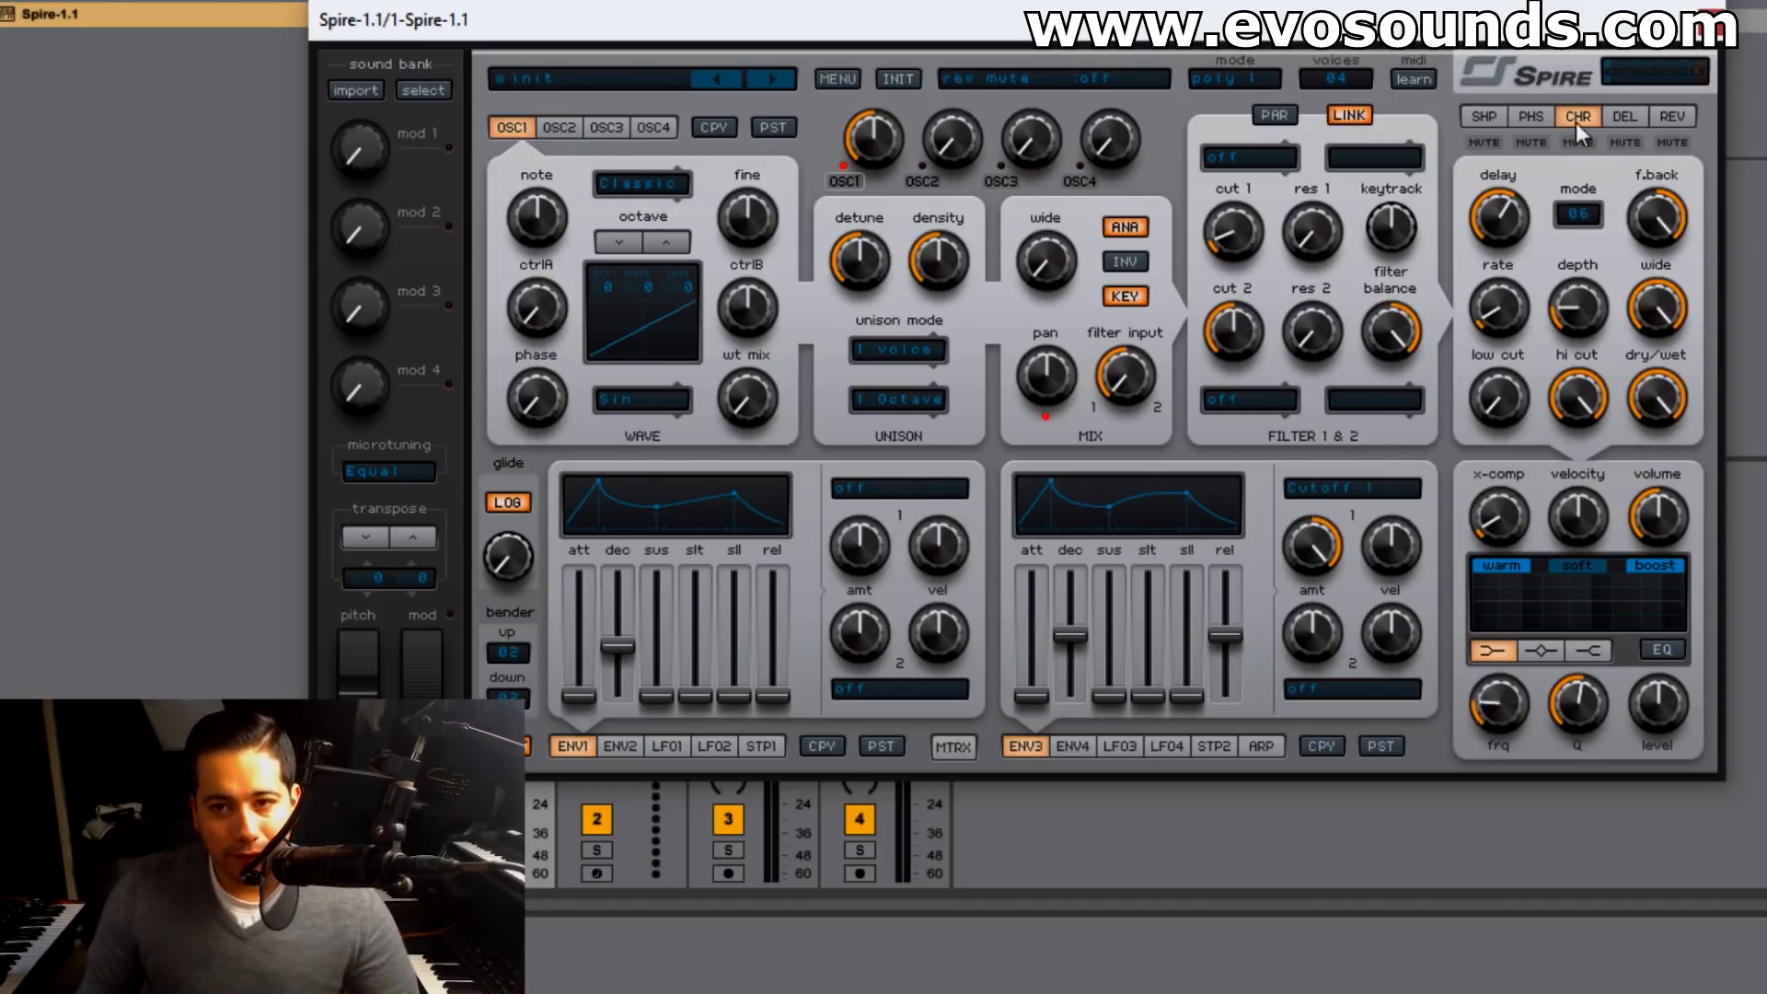
- Set the chorus's feedback to 665, sweep its depth up and back down, return wide to maximum, and reduce dry/wet
{"action": "left_click_drag", "start_coordinate": [1576, 305], "coordinate": [1641, 221]}
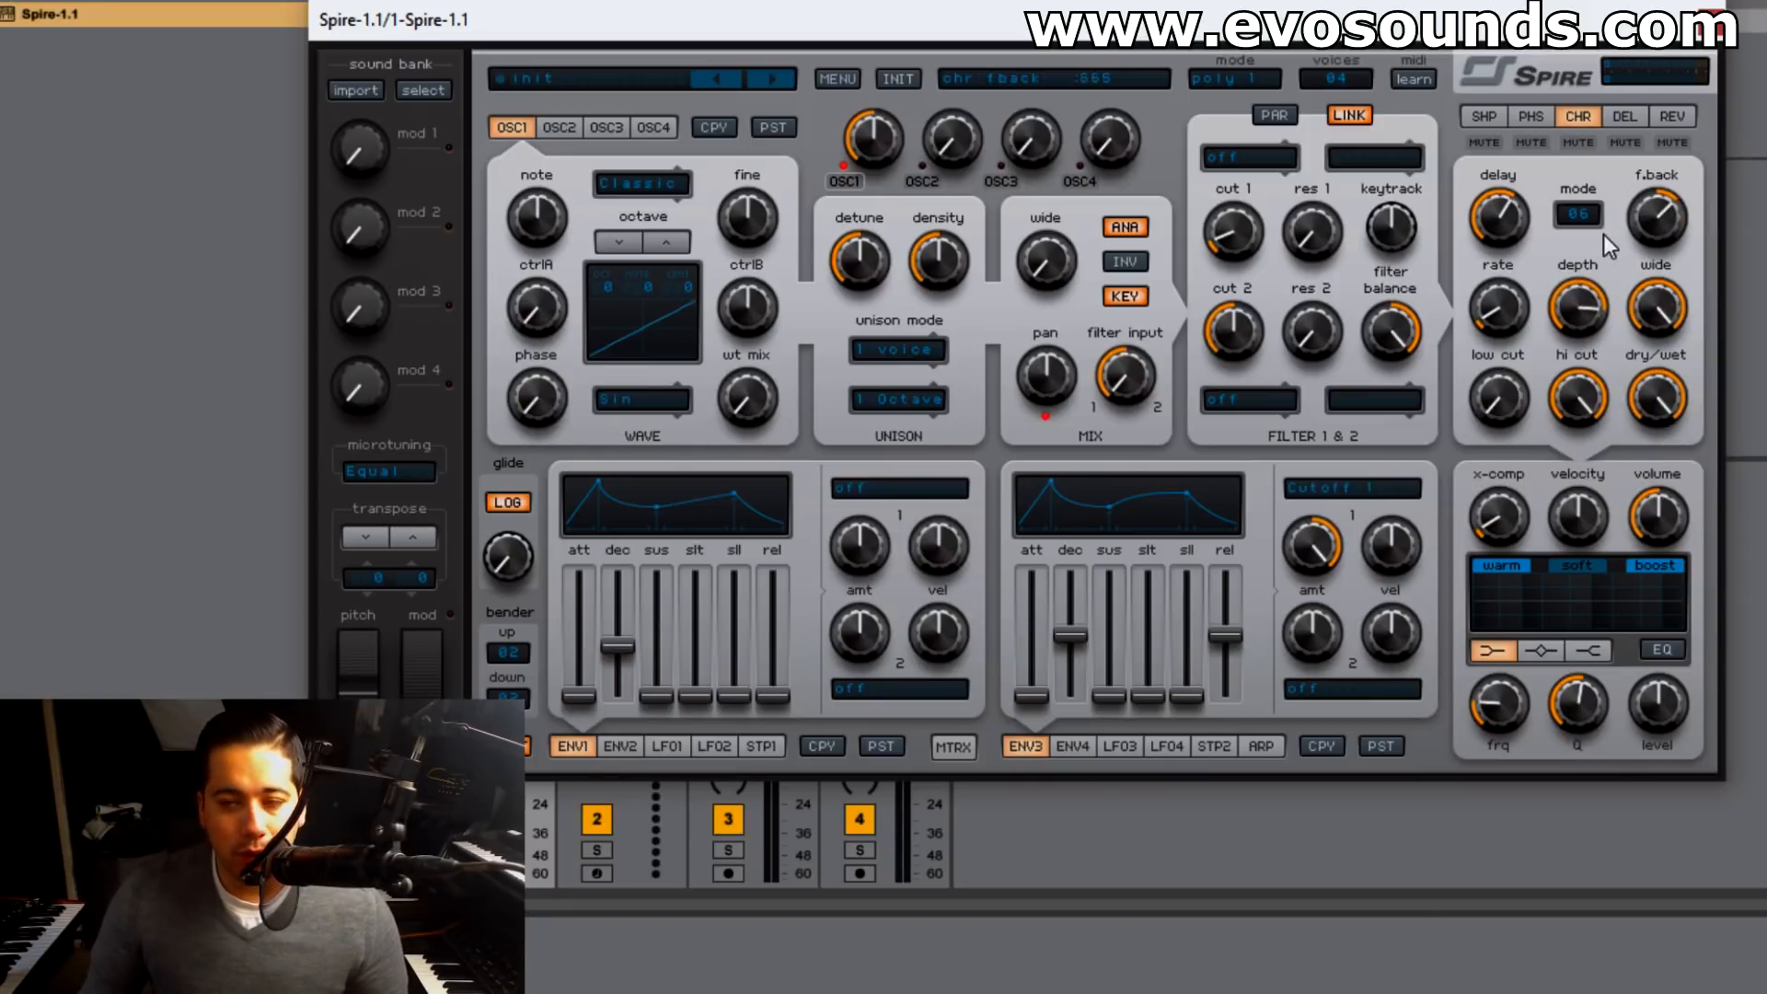
{"action": "left_click_drag", "start_coordinate": [1585, 296], "coordinate": [1528, 427]}
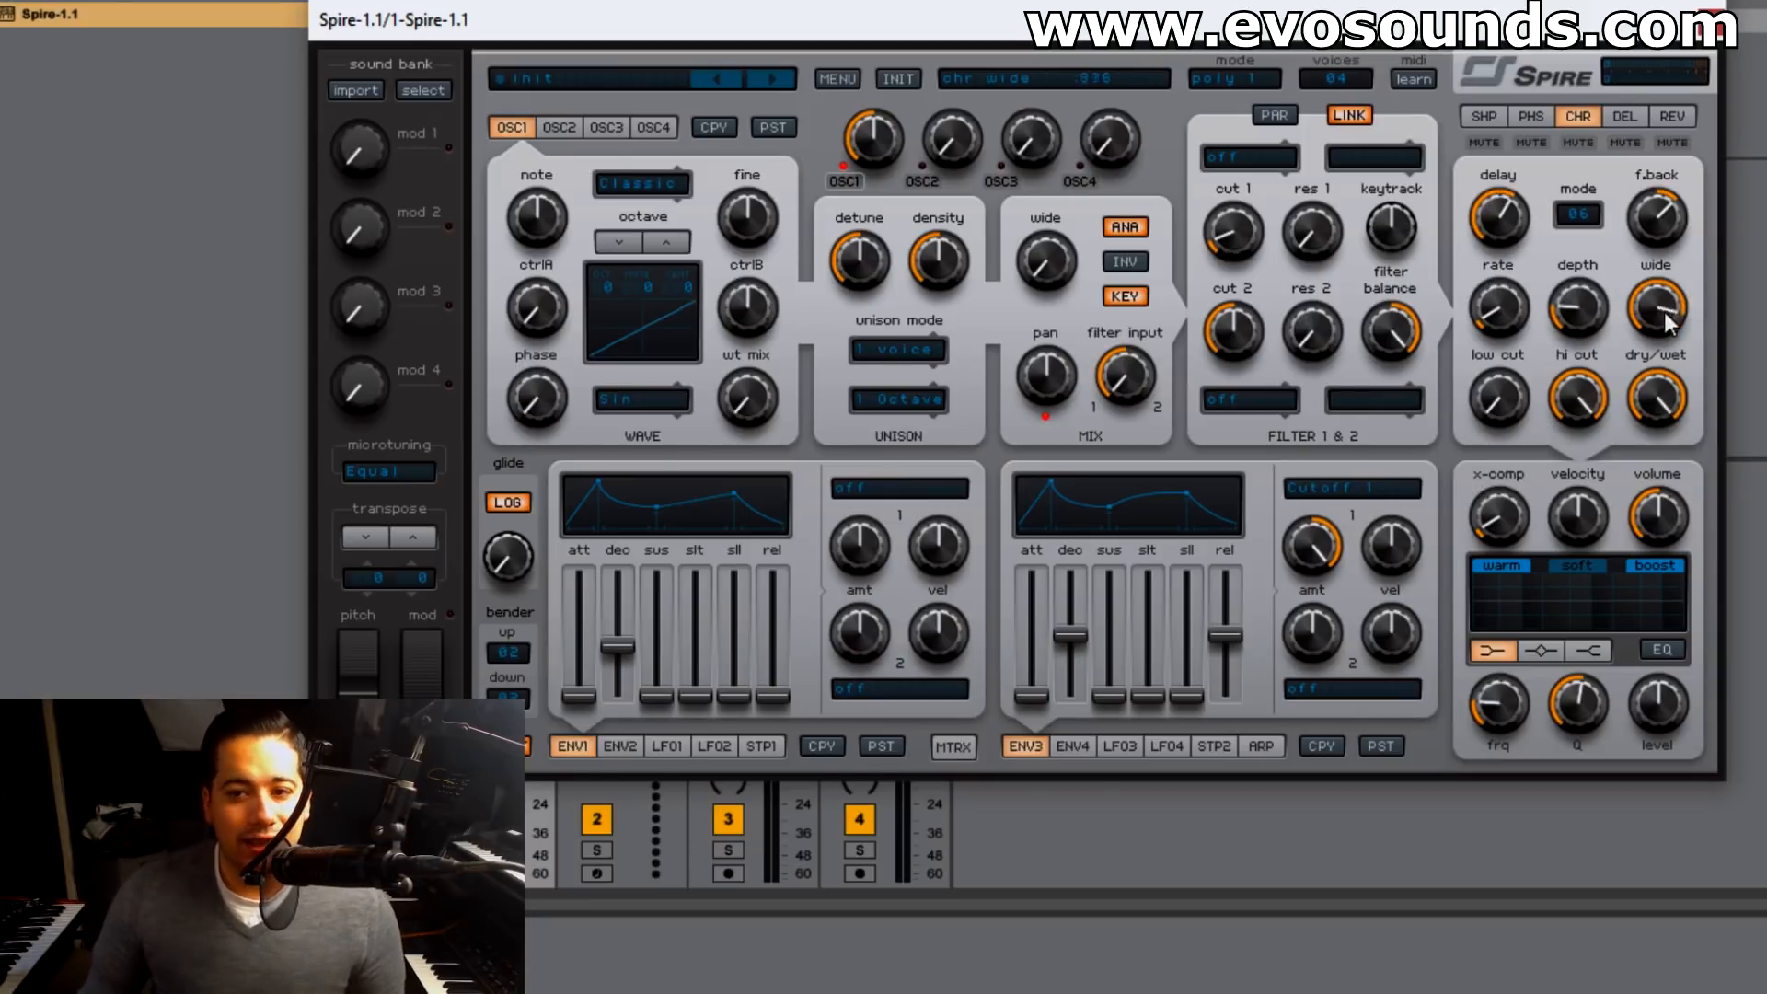
{"action": "left_click_drag", "start_coordinate": [1649, 328], "coordinate": [1666, 80]}
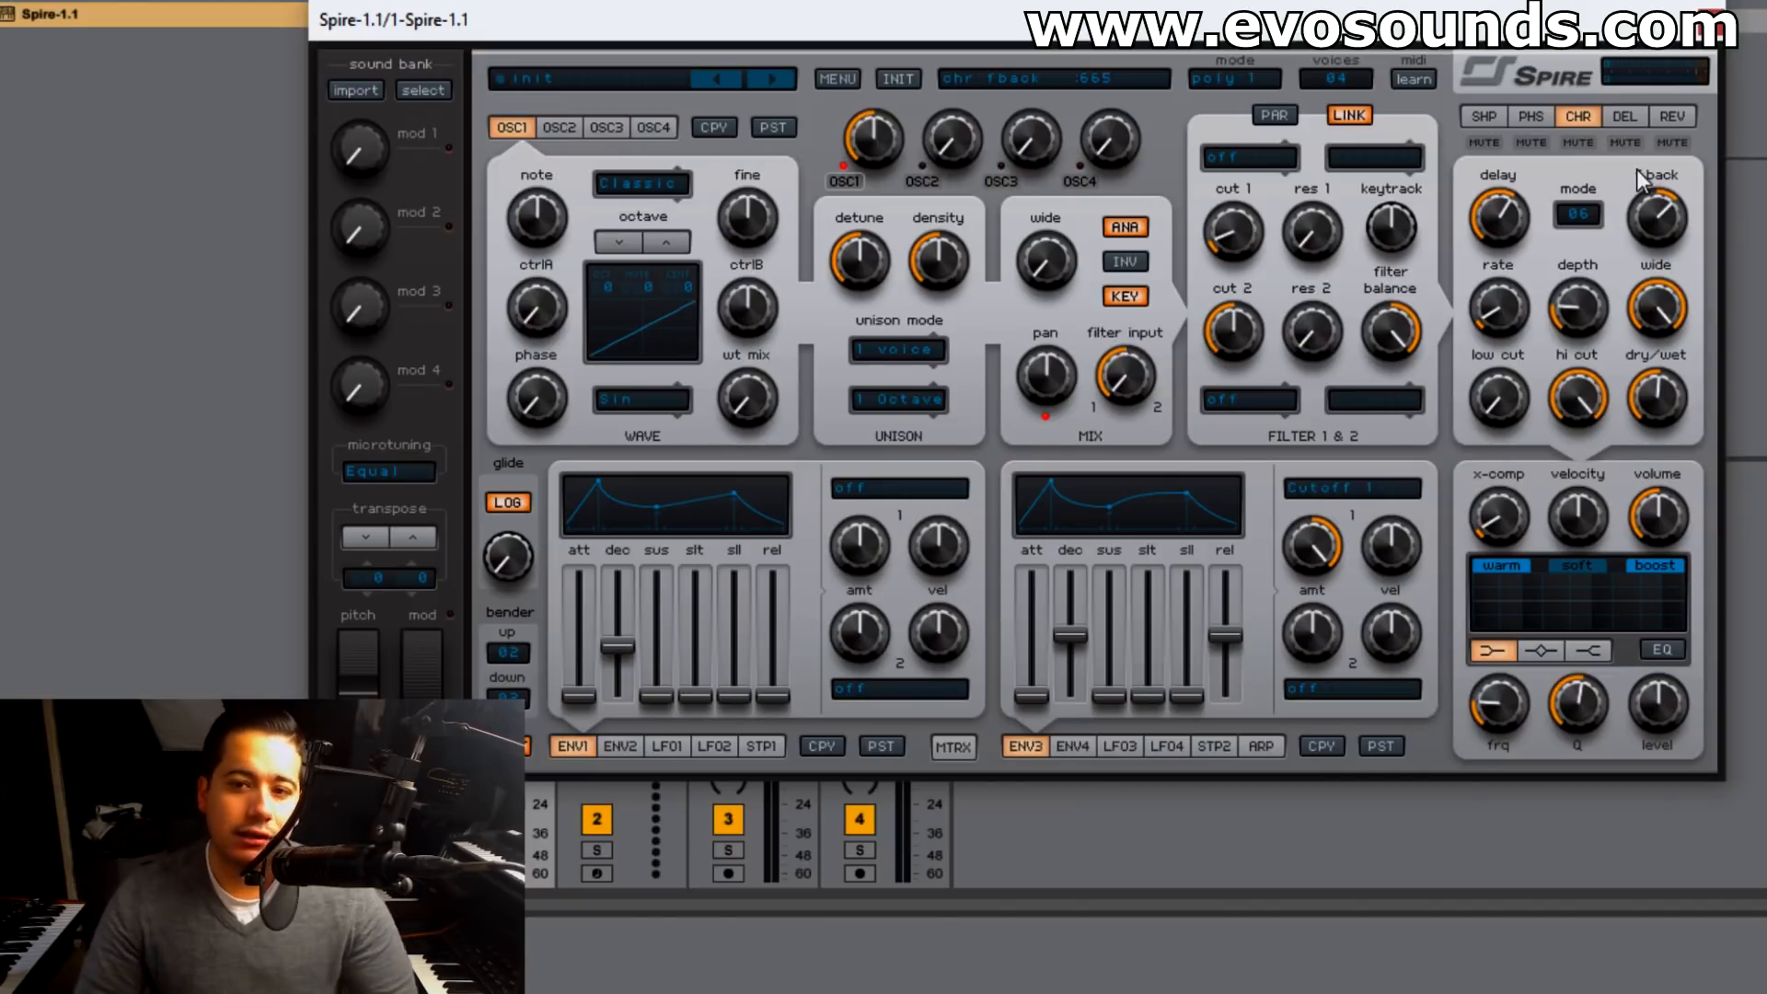
- Show the delay settings, set dry/wet to 665 and wide to maximum with ping-pong on, and sweep feedback up and back down
{"action": "left_click", "coordinate": [1623, 118]}
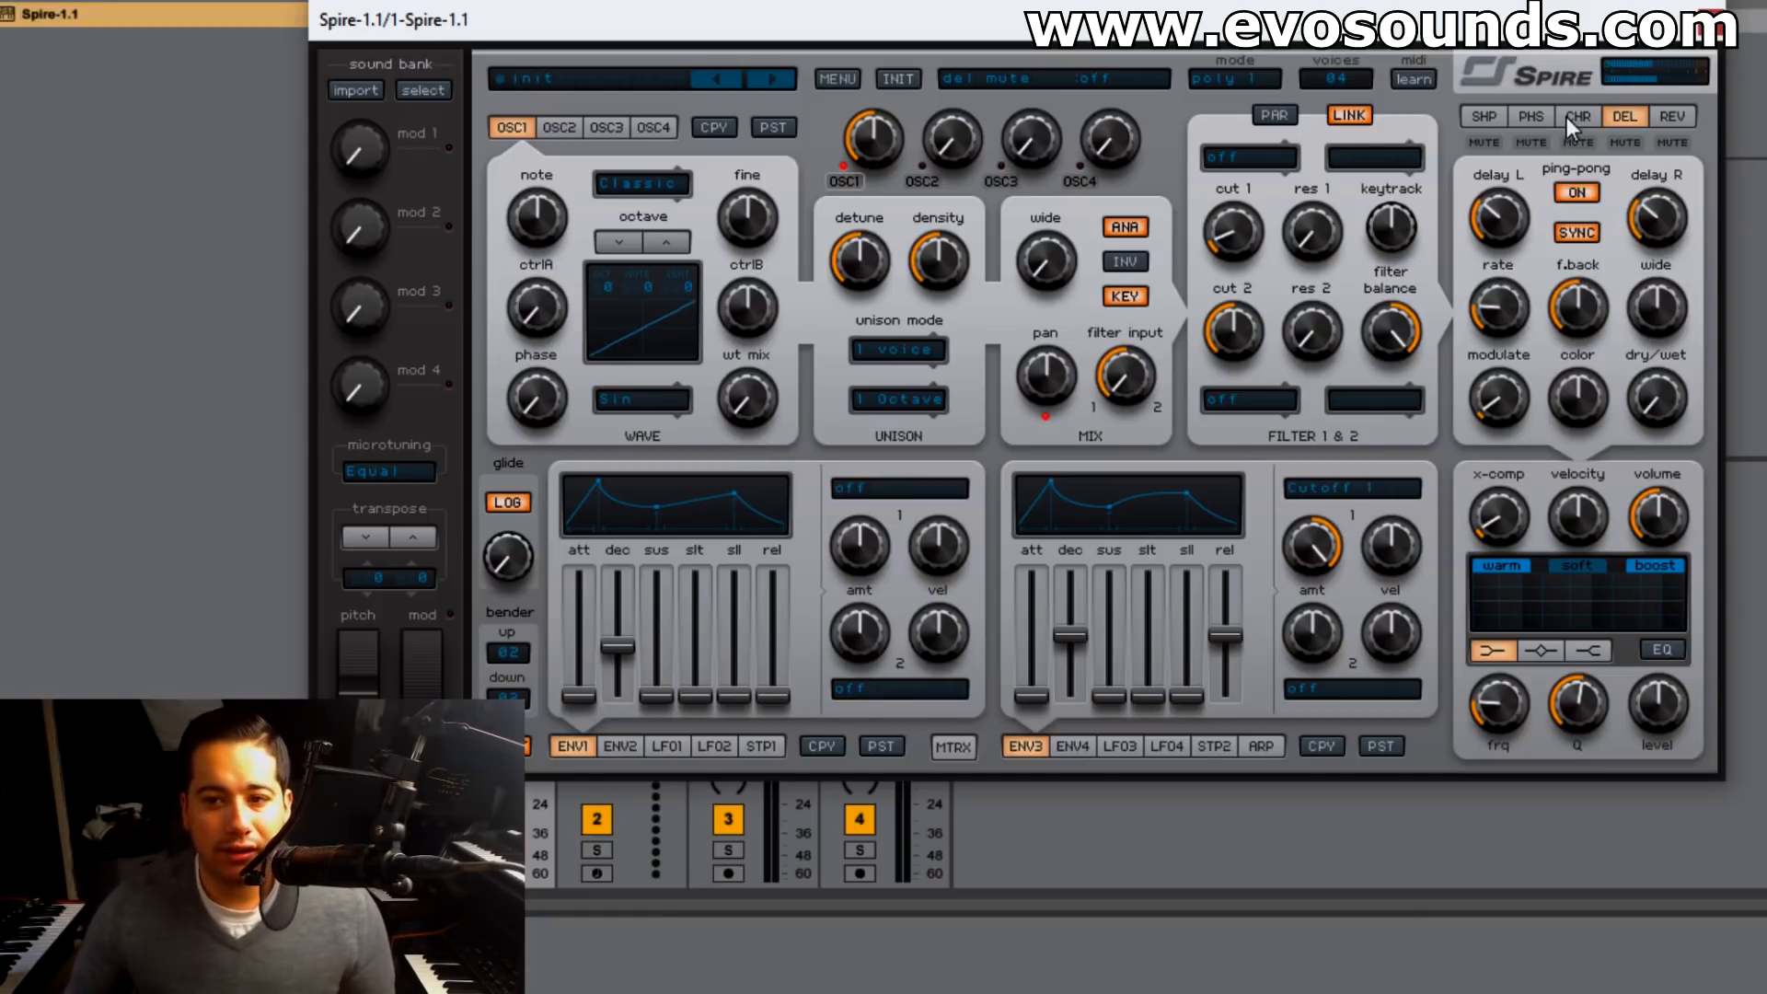
{"action": "left_click_drag", "start_coordinate": [1657, 406], "coordinate": [1661, 373]}
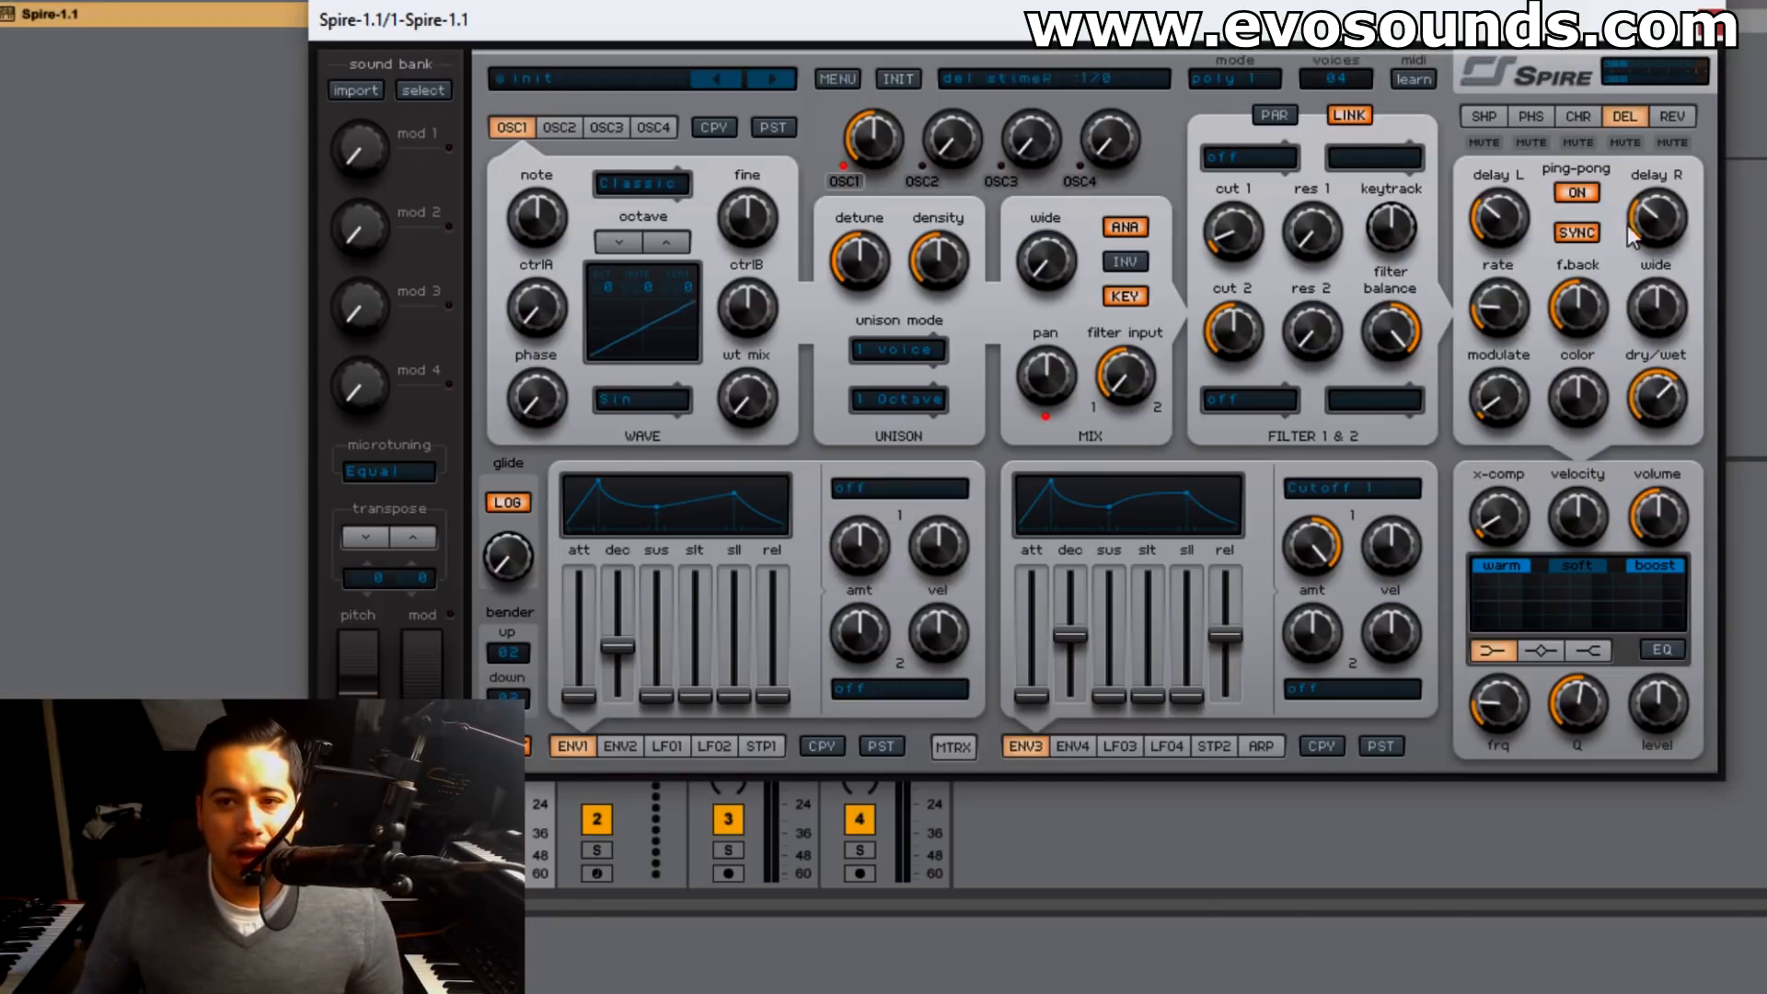
{"action": "left_click", "coordinate": [1581, 194]}
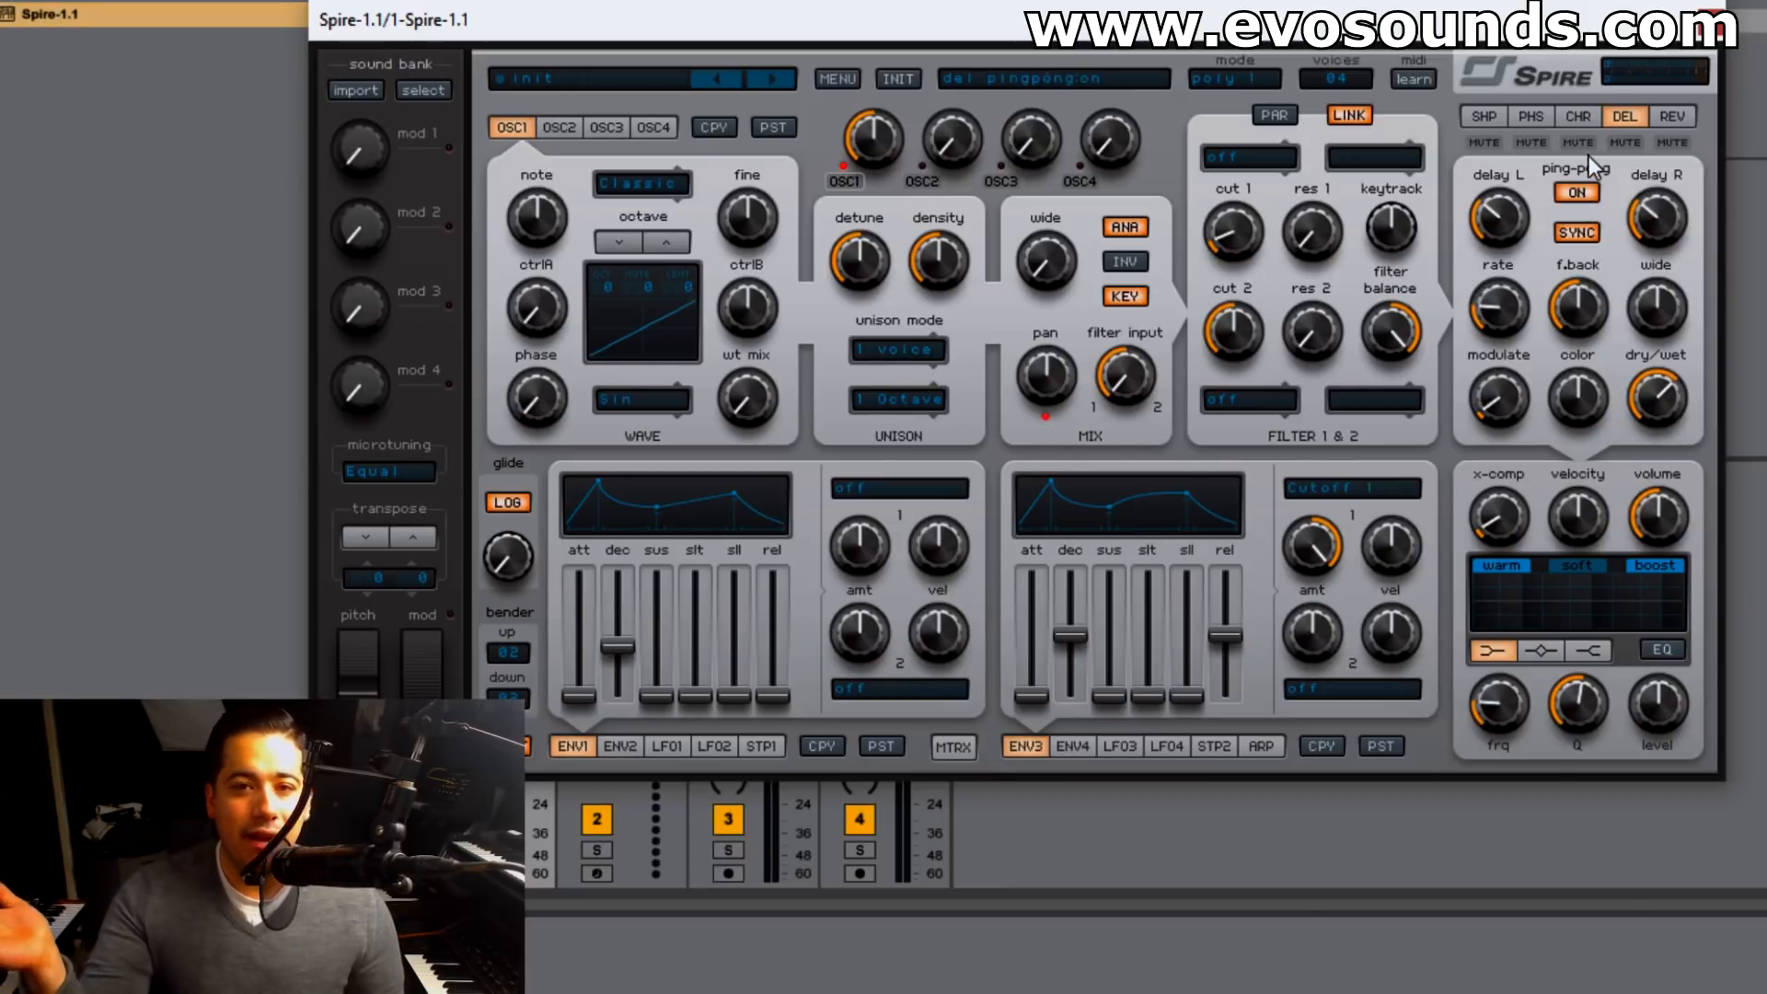
{"action": "left_click_drag", "start_coordinate": [1656, 308], "coordinate": [1695, 204]}
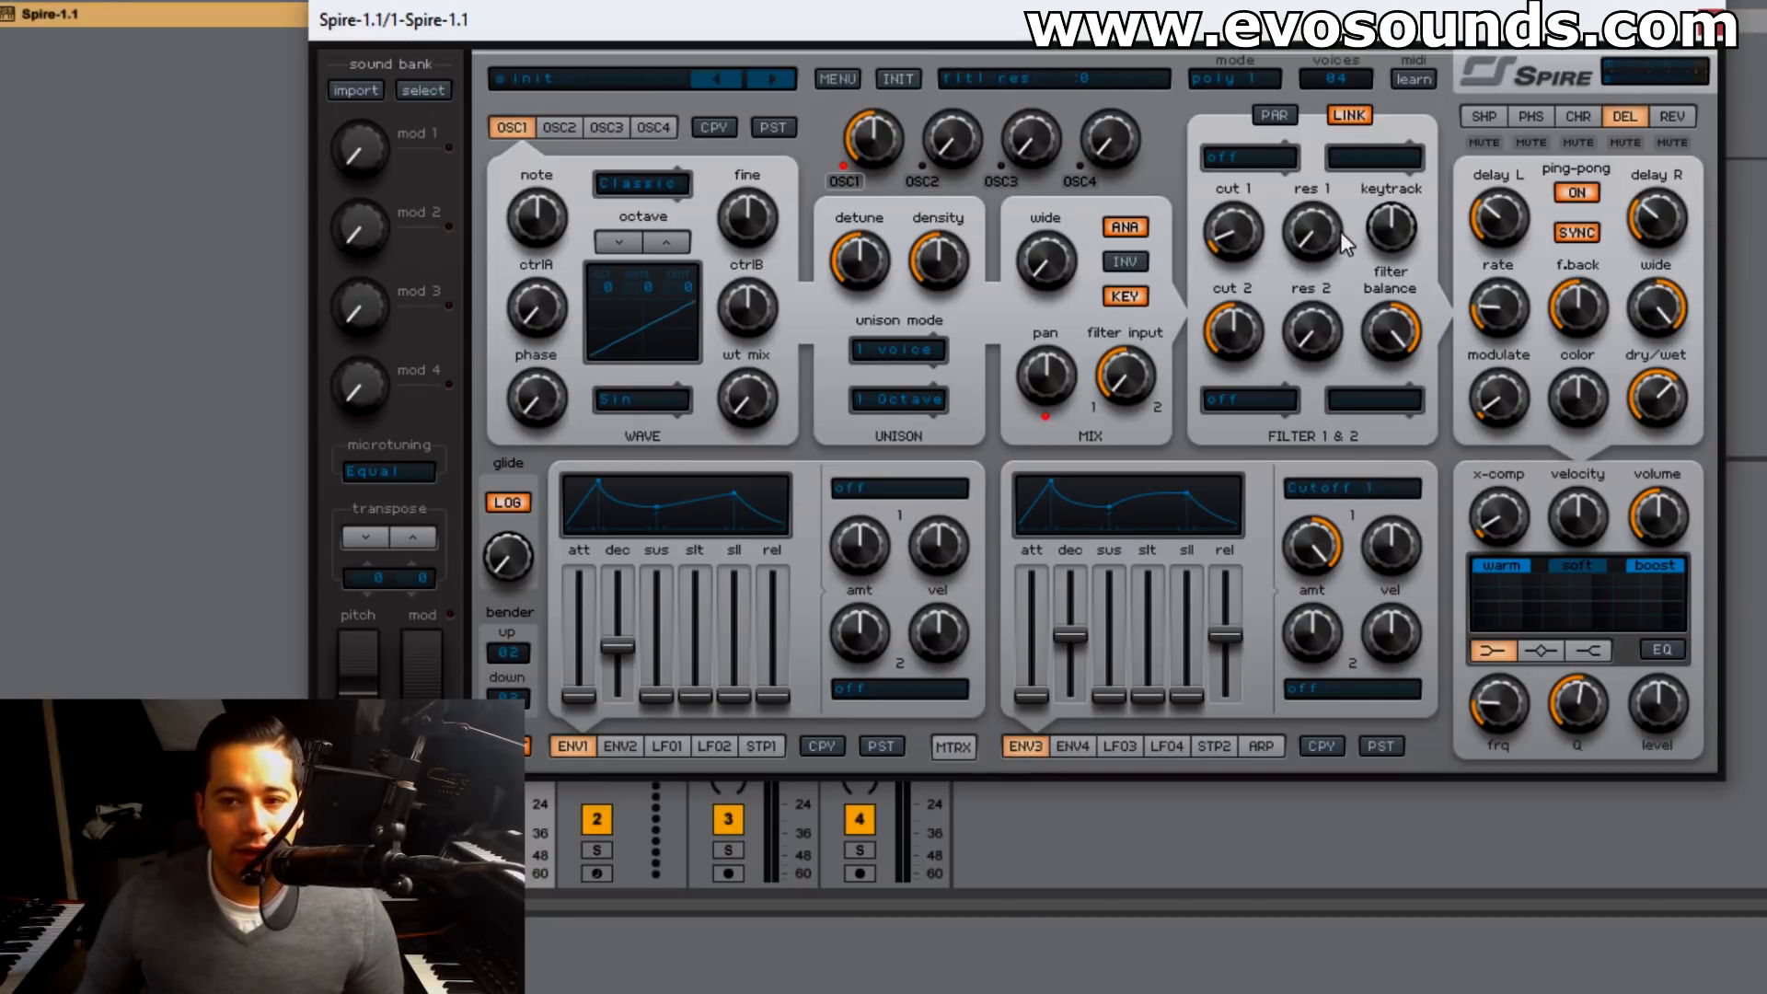
{"action": "left_click_drag", "start_coordinate": [1567, 322], "coordinate": [1620, 311]}
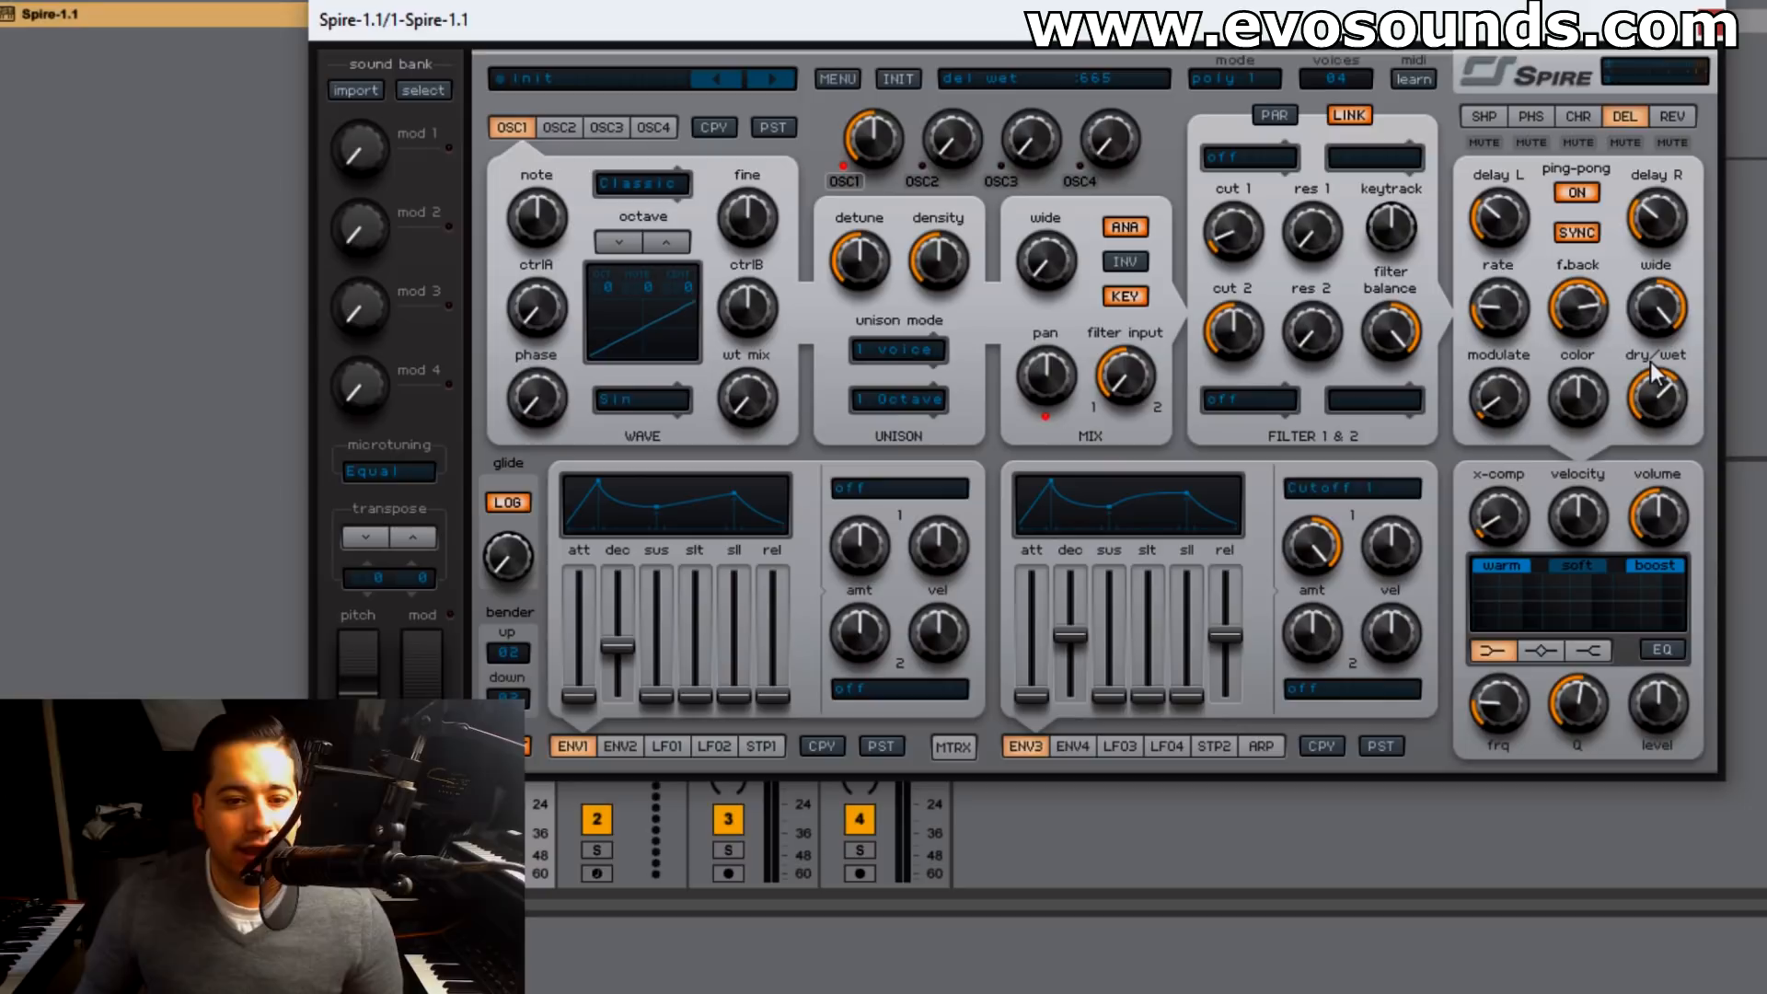
{"action": "left_click_drag", "start_coordinate": [1597, 326], "coordinate": [1537, 352]}
- Sweep the delay's rate and modulate amounts up and down, and leave both at zero
{"action": "left_click_drag", "start_coordinate": [1515, 272], "coordinate": [1553, 265]}
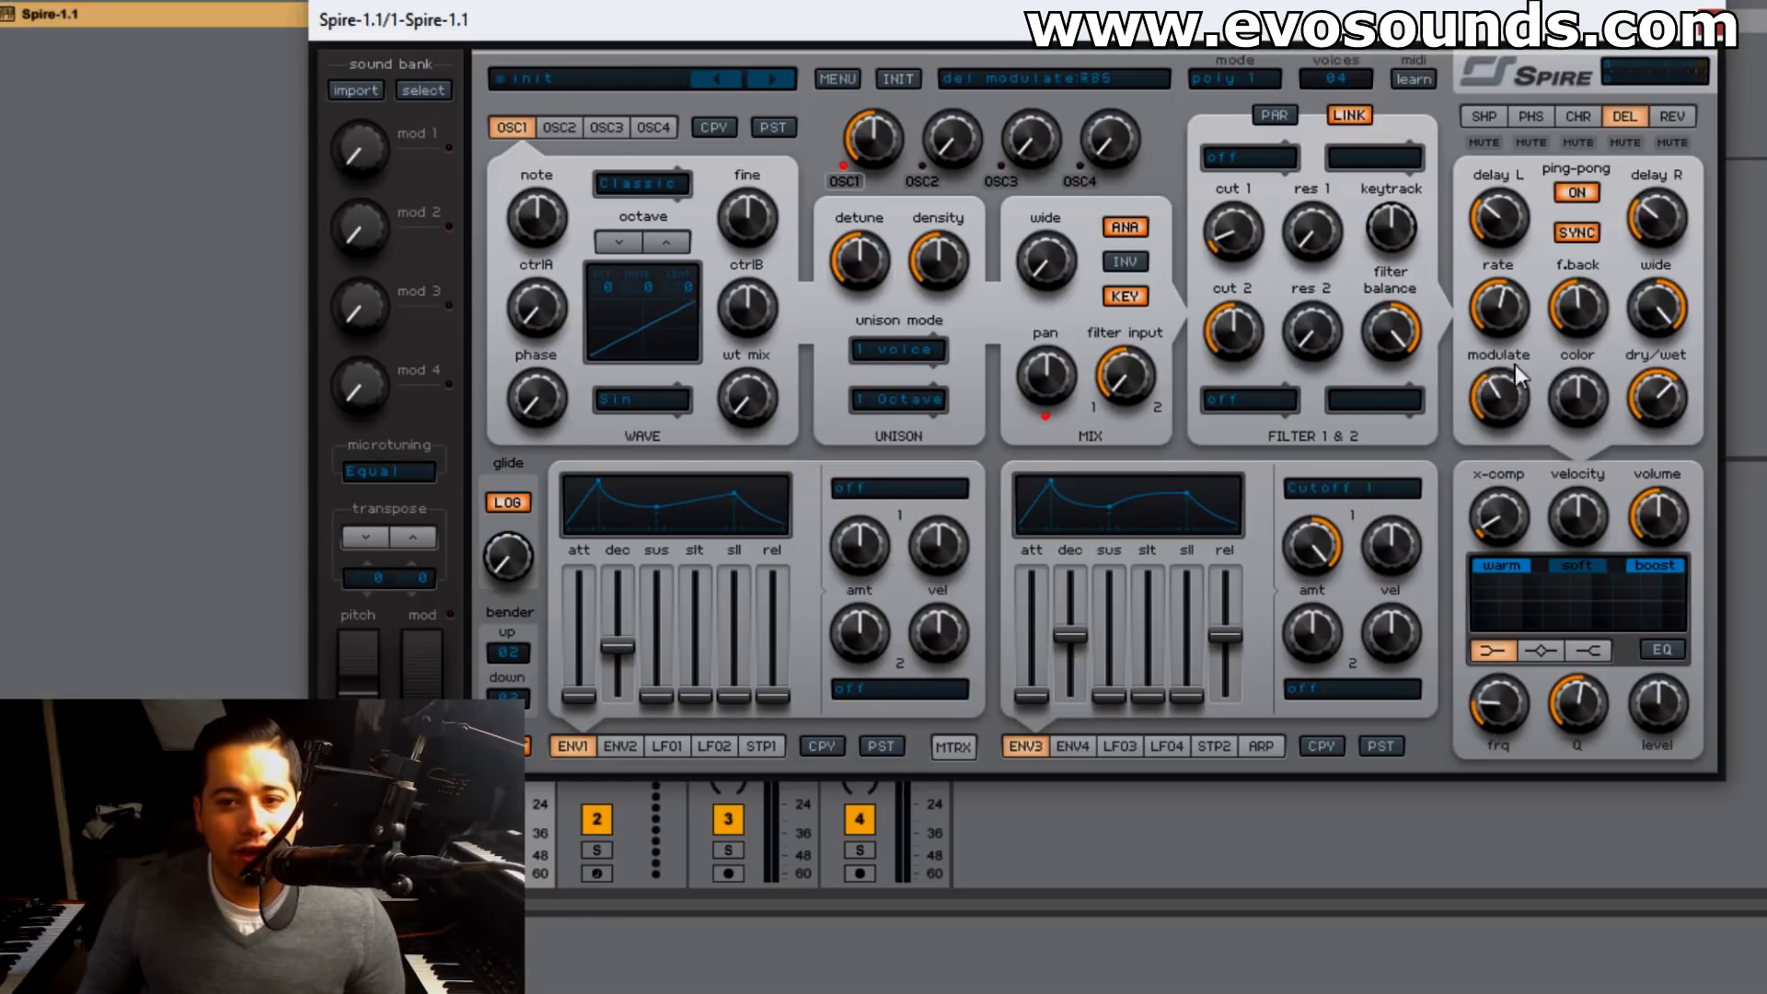
{"action": "left_click_drag", "start_coordinate": [1500, 397], "coordinate": [1443, 486]}
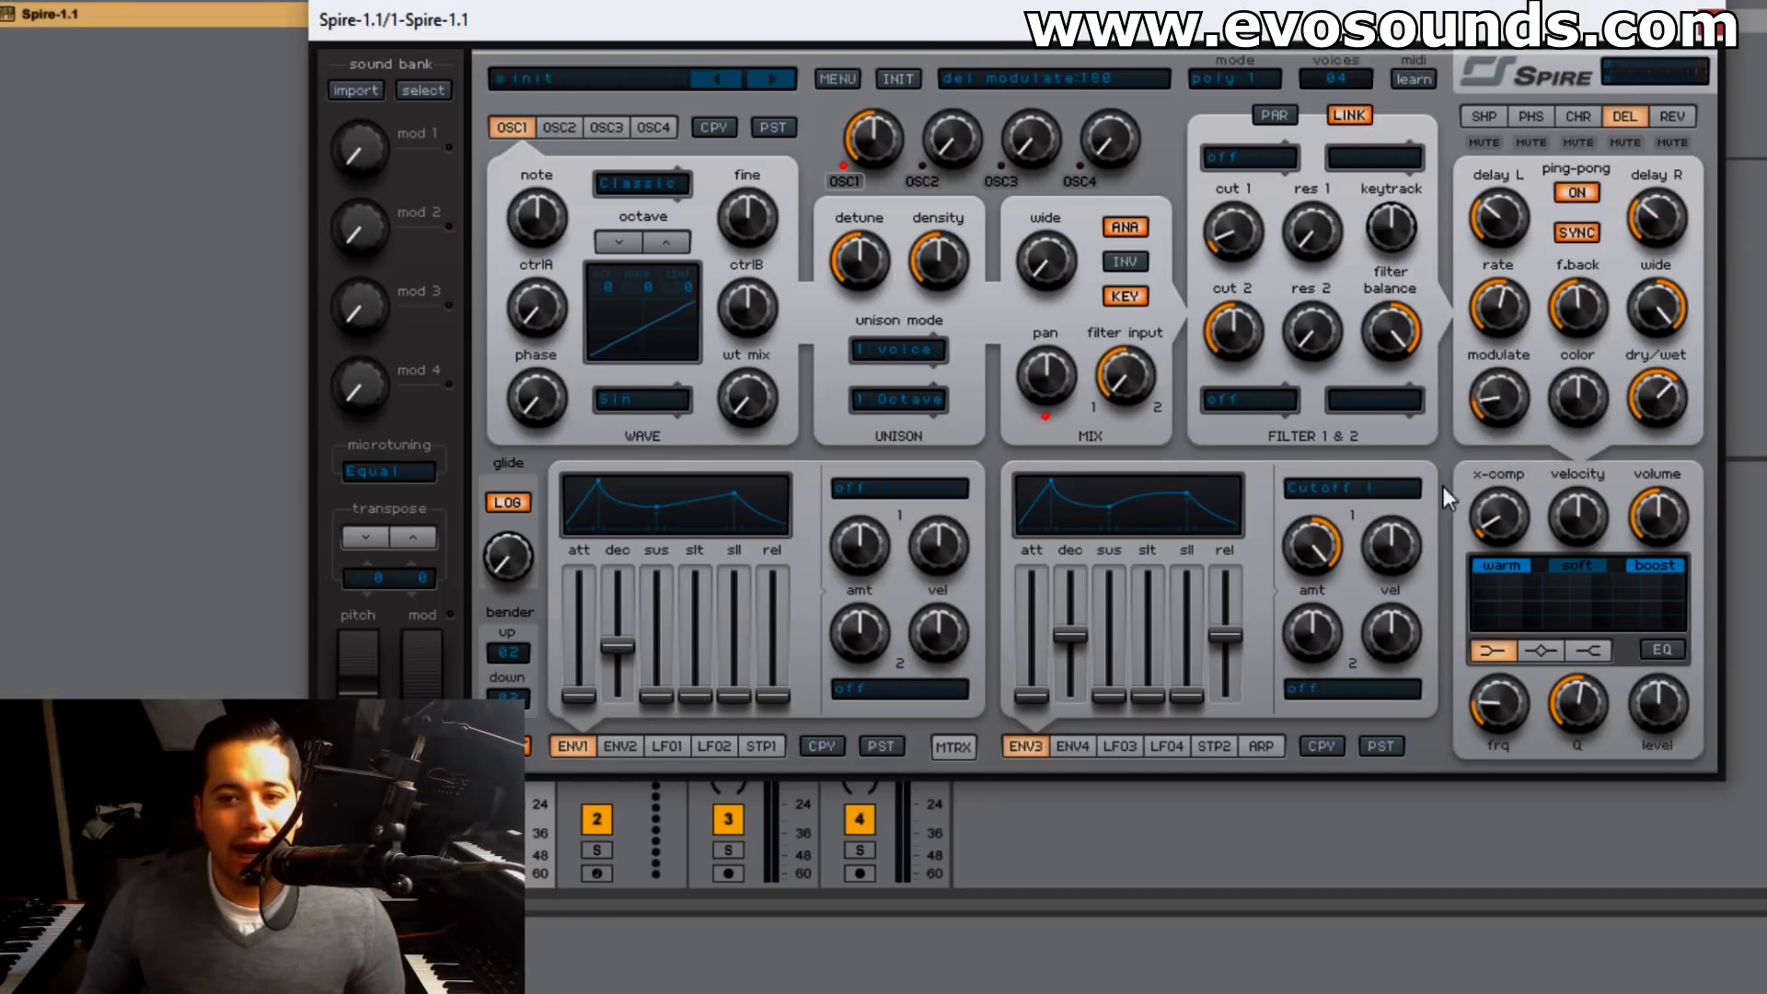
{"action": "left_click_drag", "start_coordinate": [1498, 306], "coordinate": [1471, 351]}
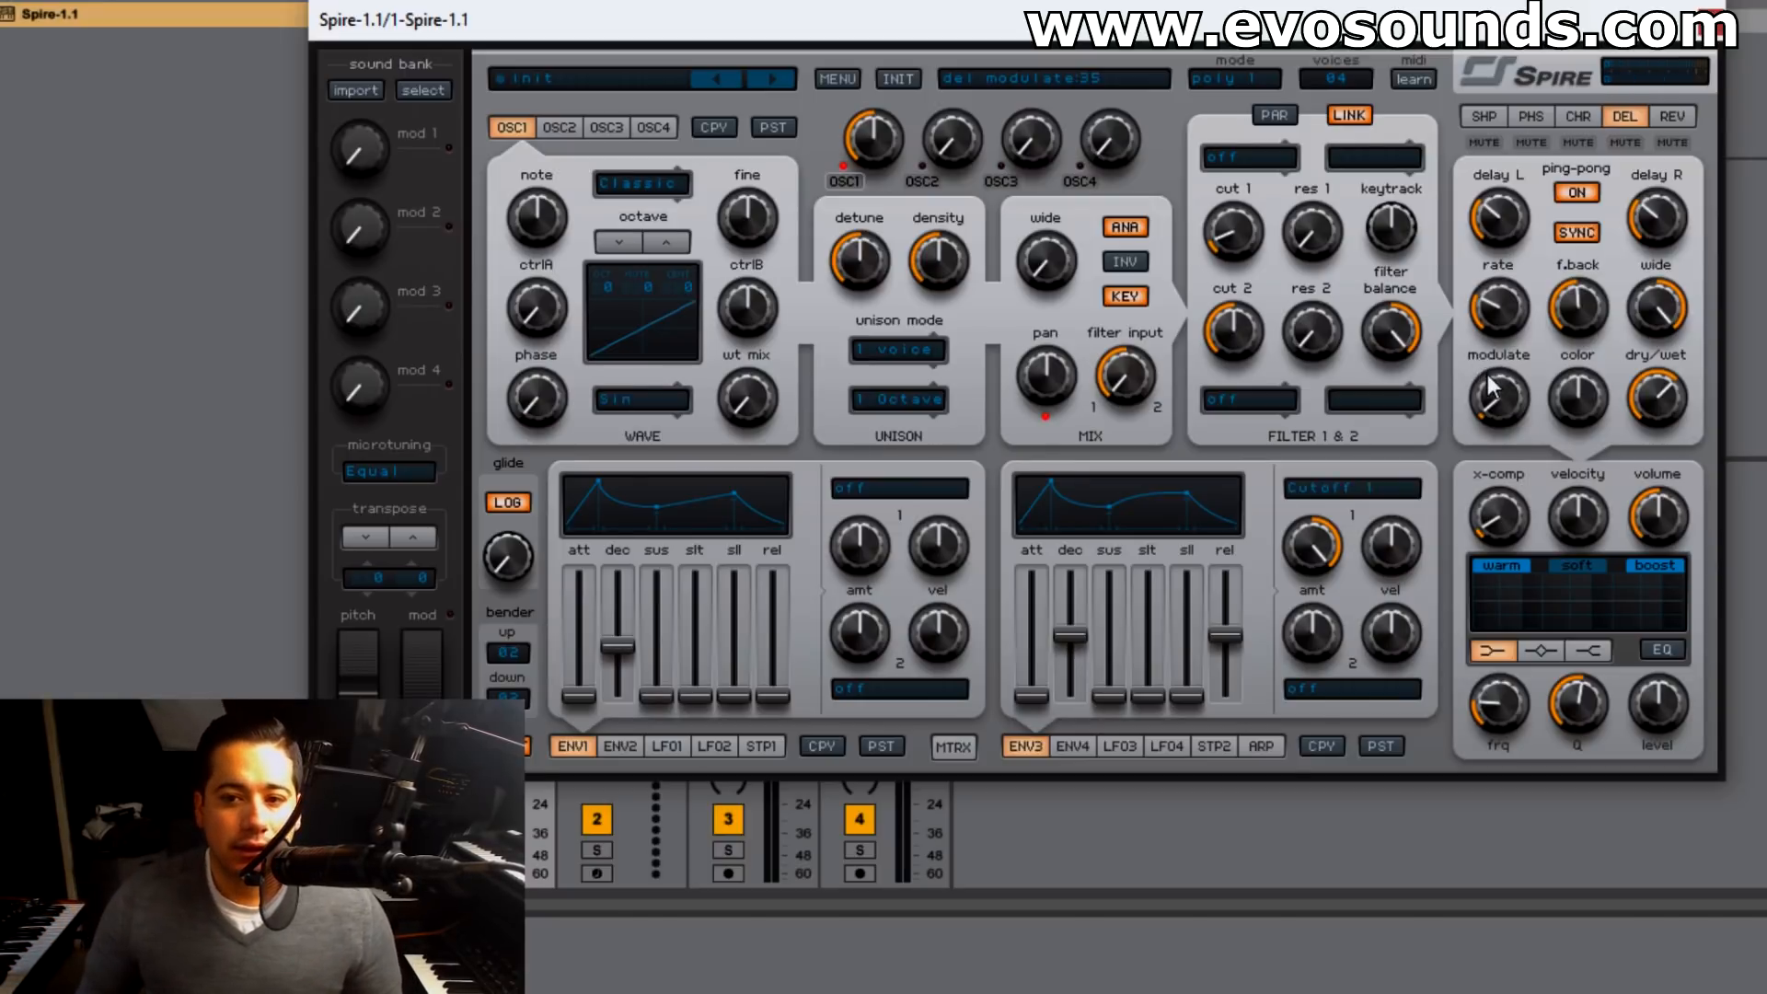
{"action": "left_click_drag", "start_coordinate": [1500, 335], "coordinate": [1505, 318]}
{"action": "left_click_drag", "start_coordinate": [1500, 385], "coordinate": [1474, 459]}
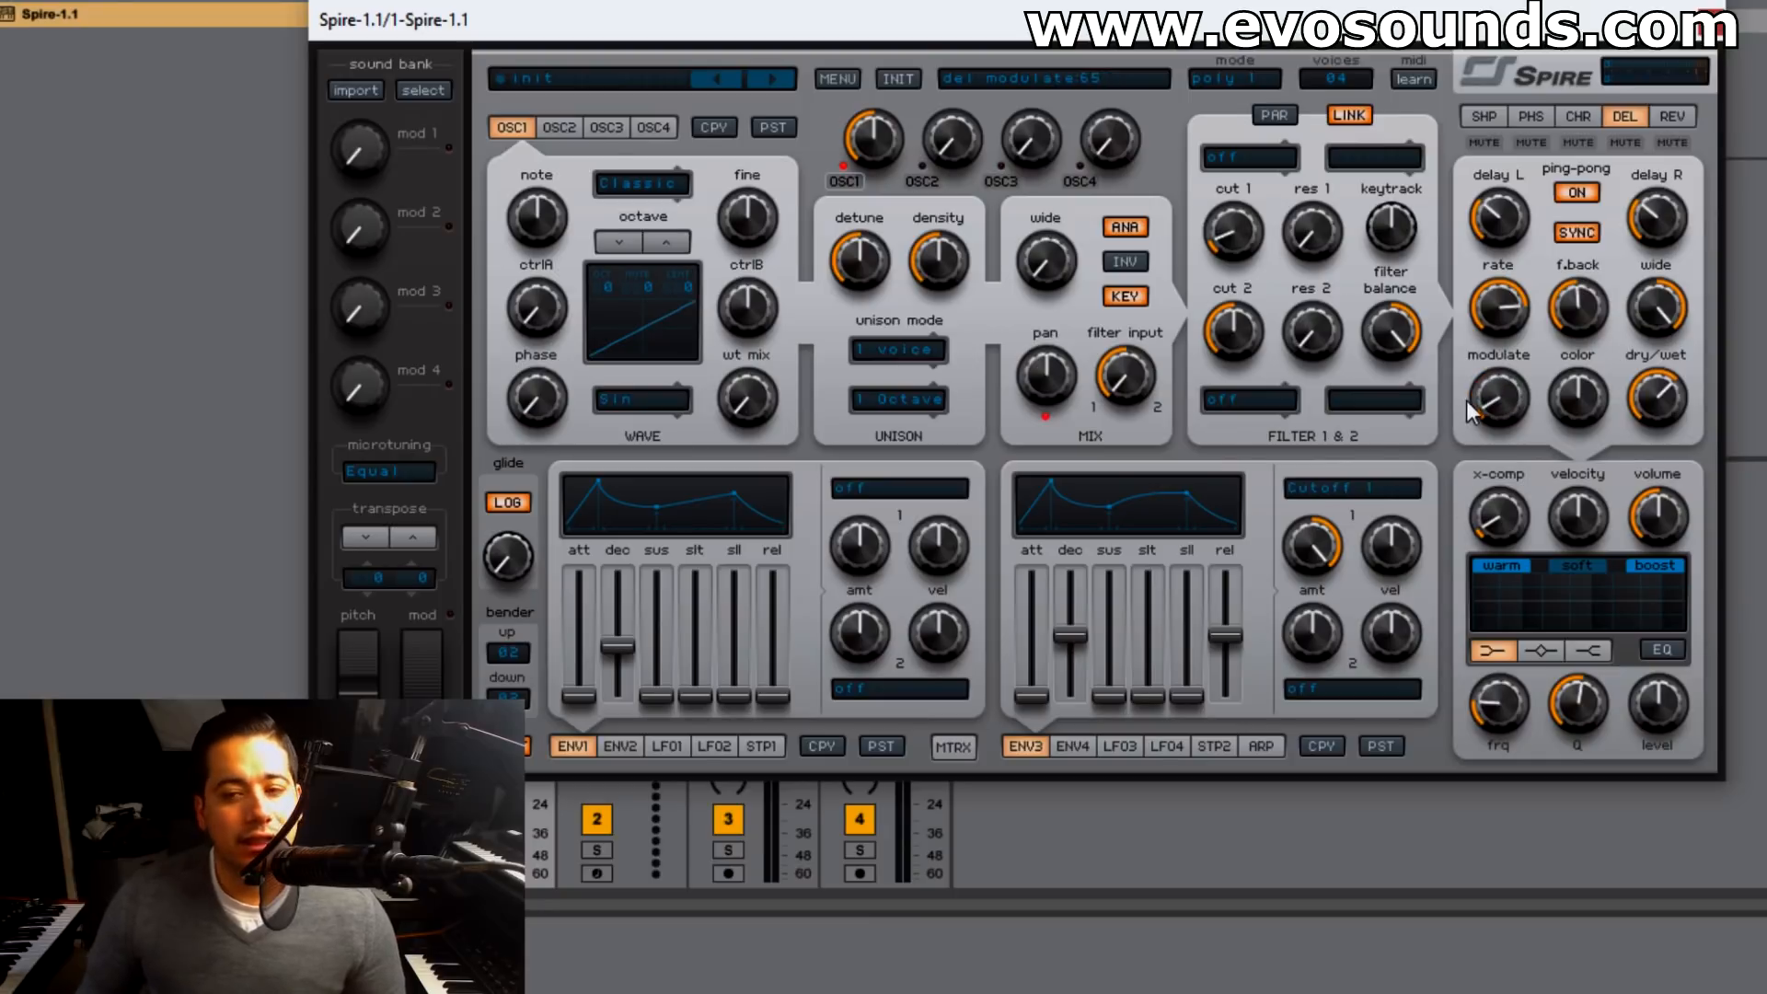
{"action": "left_click_drag", "start_coordinate": [1524, 318], "coordinate": [1445, 471]}
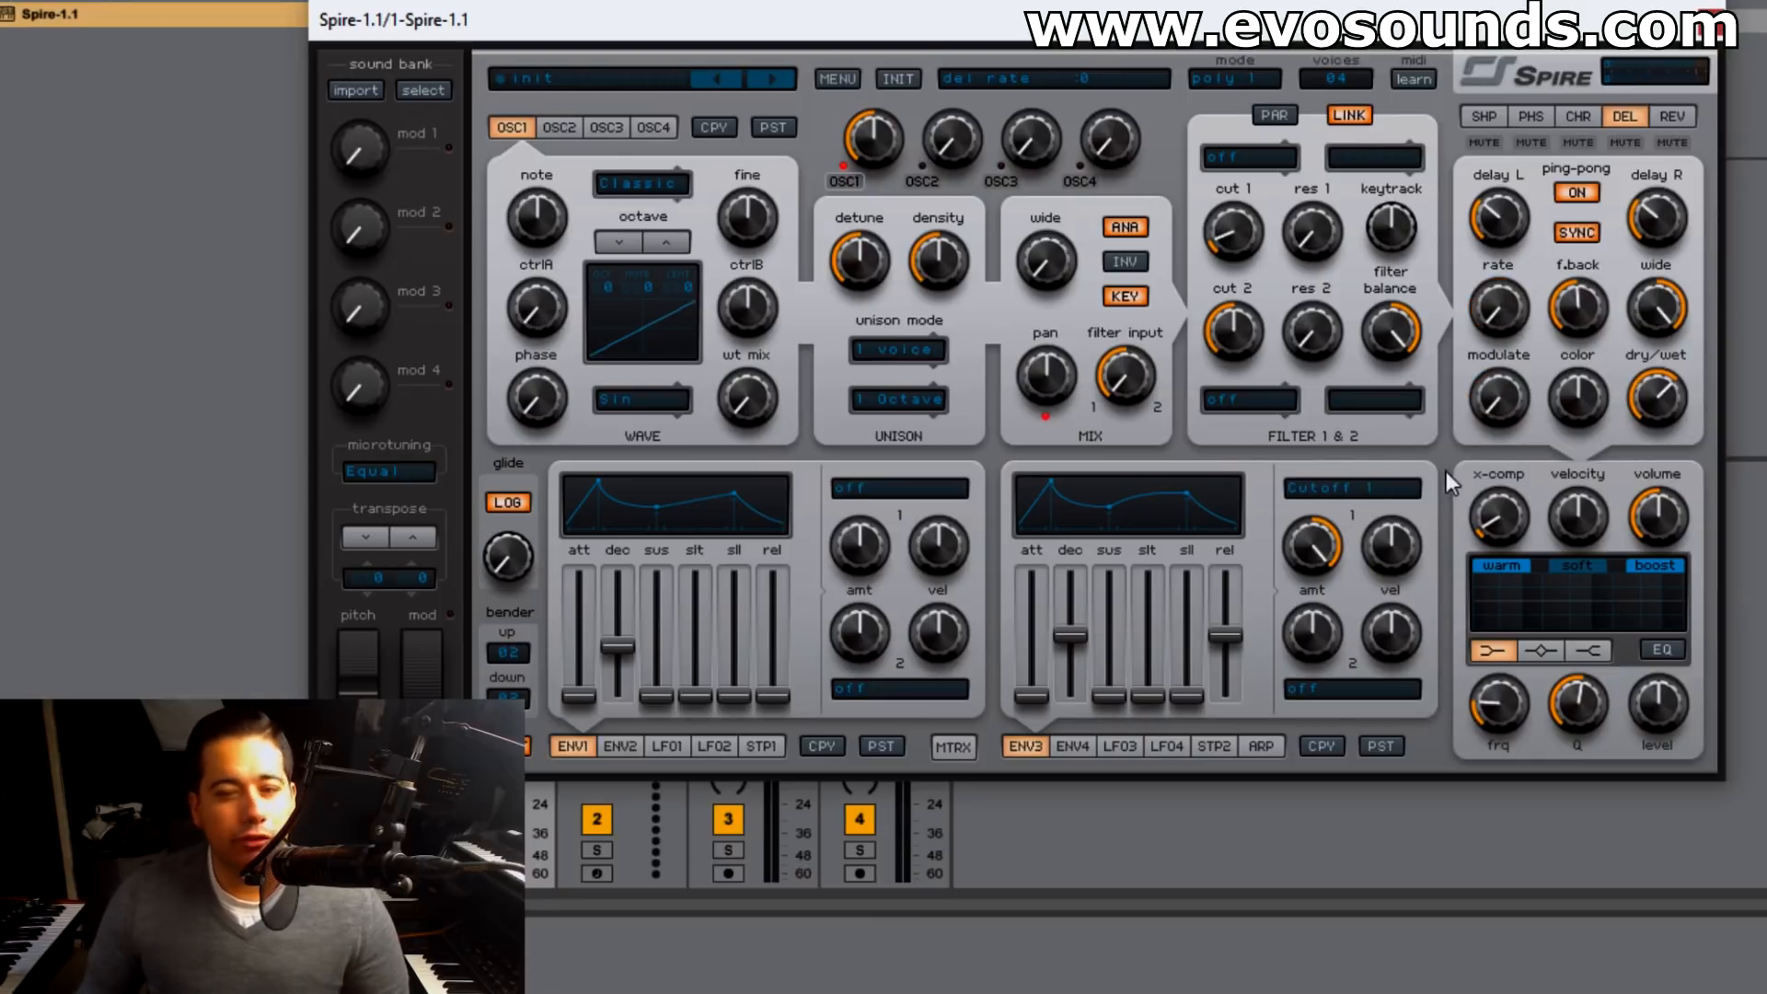
{"action": "left_click", "coordinate": [1489, 392]}
- Raise the delay's color and return it to its centre setting of 500
{"action": "left_click_drag", "start_coordinate": [1576, 398], "coordinate": [1603, 395]}
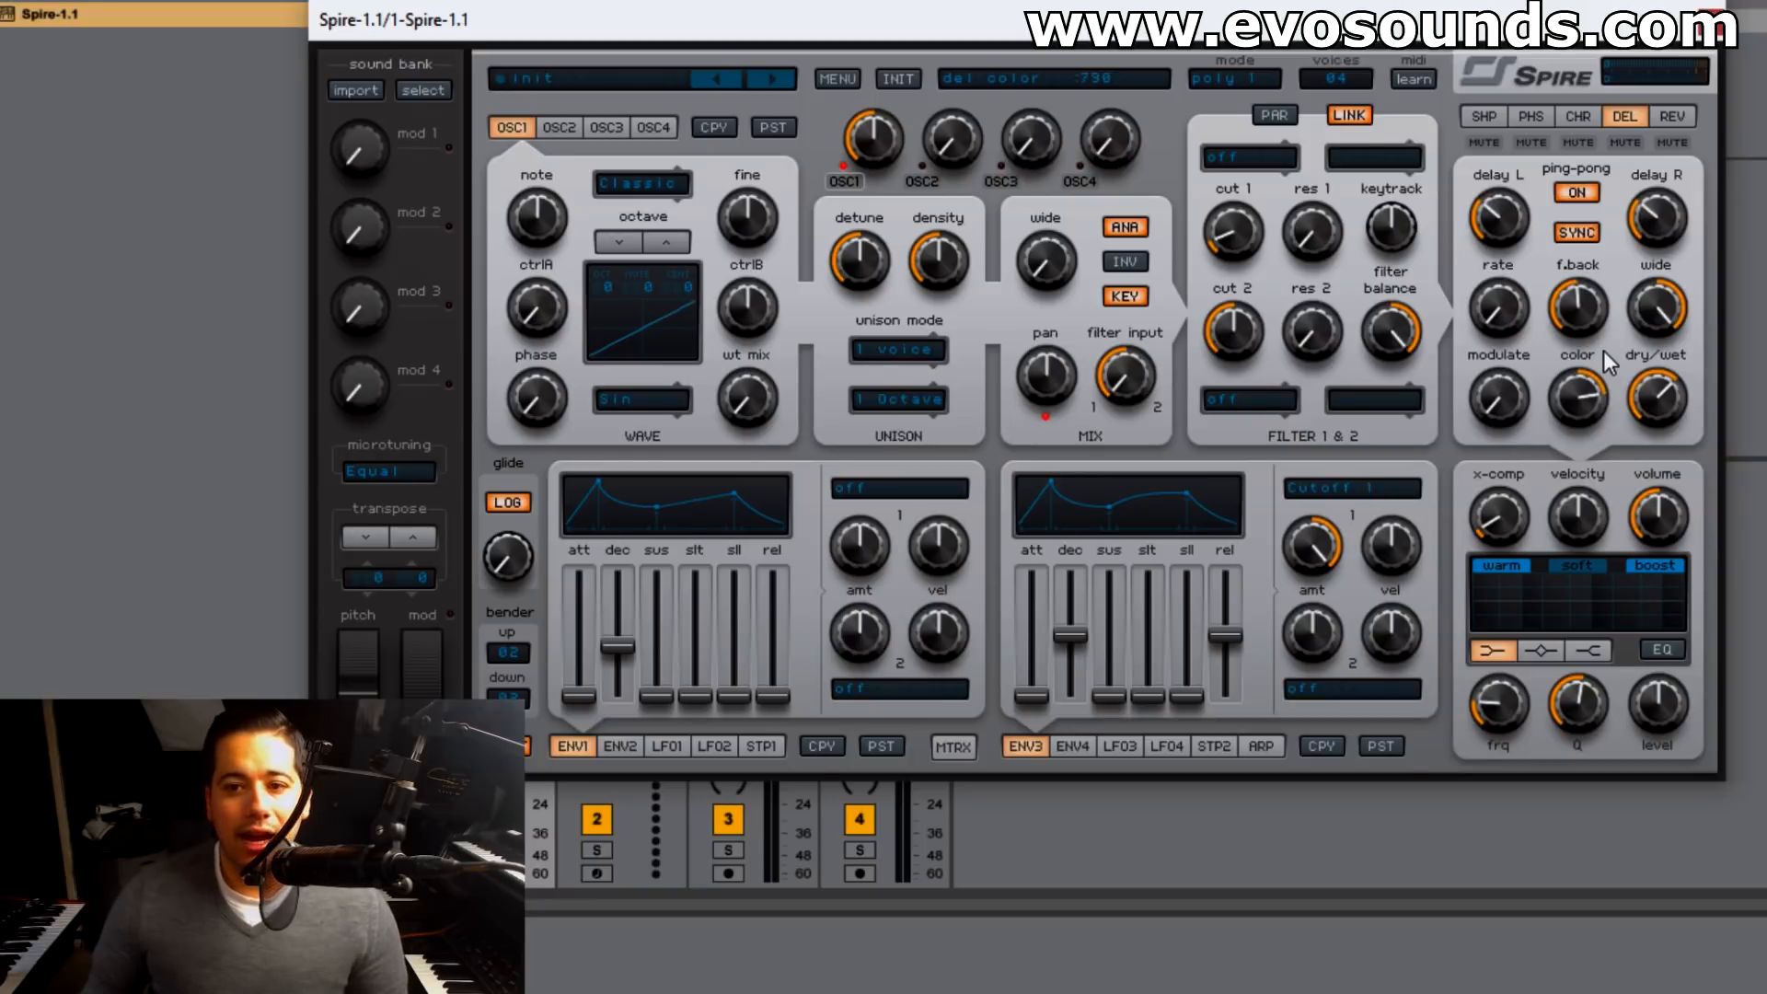
{"action": "left_click_drag", "start_coordinate": [1614, 388], "coordinate": [1520, 427]}
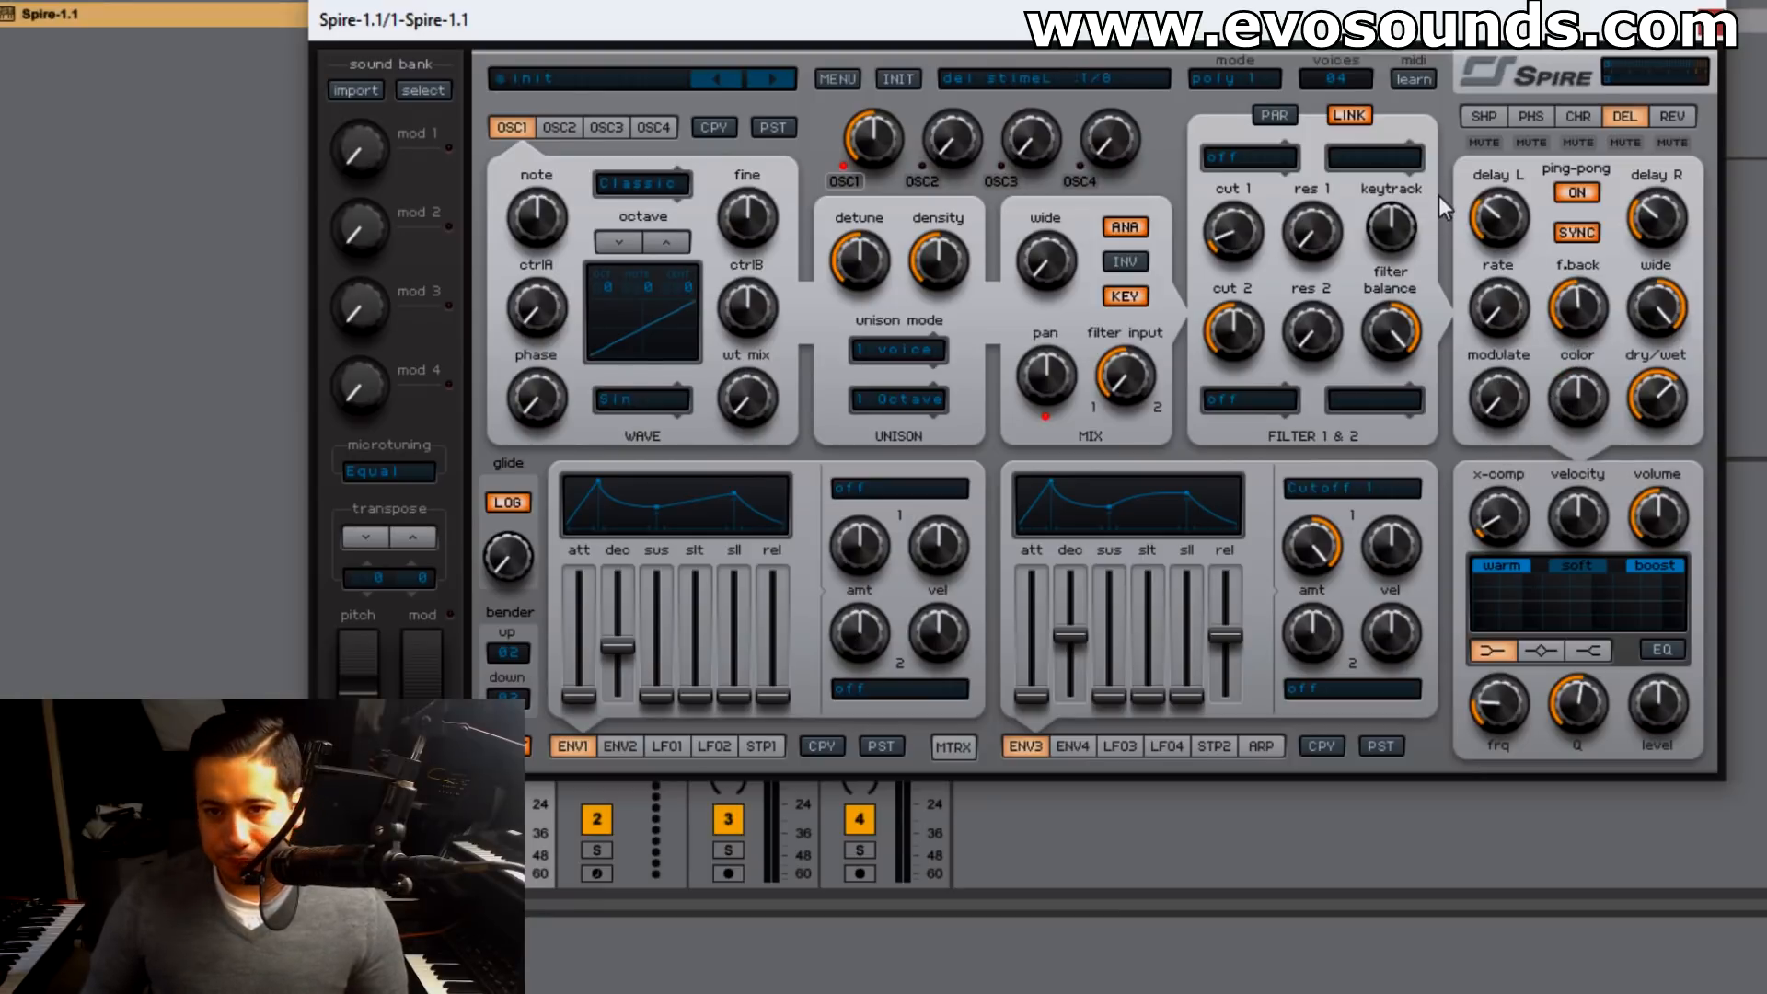
- Turn off the delay's ping-pong, lengthen the left and right delay times, raise feedback, and set dry/wet to 1000
{"action": "left_click", "coordinate": [1585, 193]}
{"action": "left_click_drag", "start_coordinate": [1495, 232], "coordinate": [1511, 206]}
{"action": "left_click_drag", "start_coordinate": [1530, 146], "coordinate": [1551, 168]}
{"action": "left_click_drag", "start_coordinate": [1557, 301], "coordinate": [1599, 293]}
{"action": "left_click_drag", "start_coordinate": [1651, 387], "coordinate": [1638, 405]}
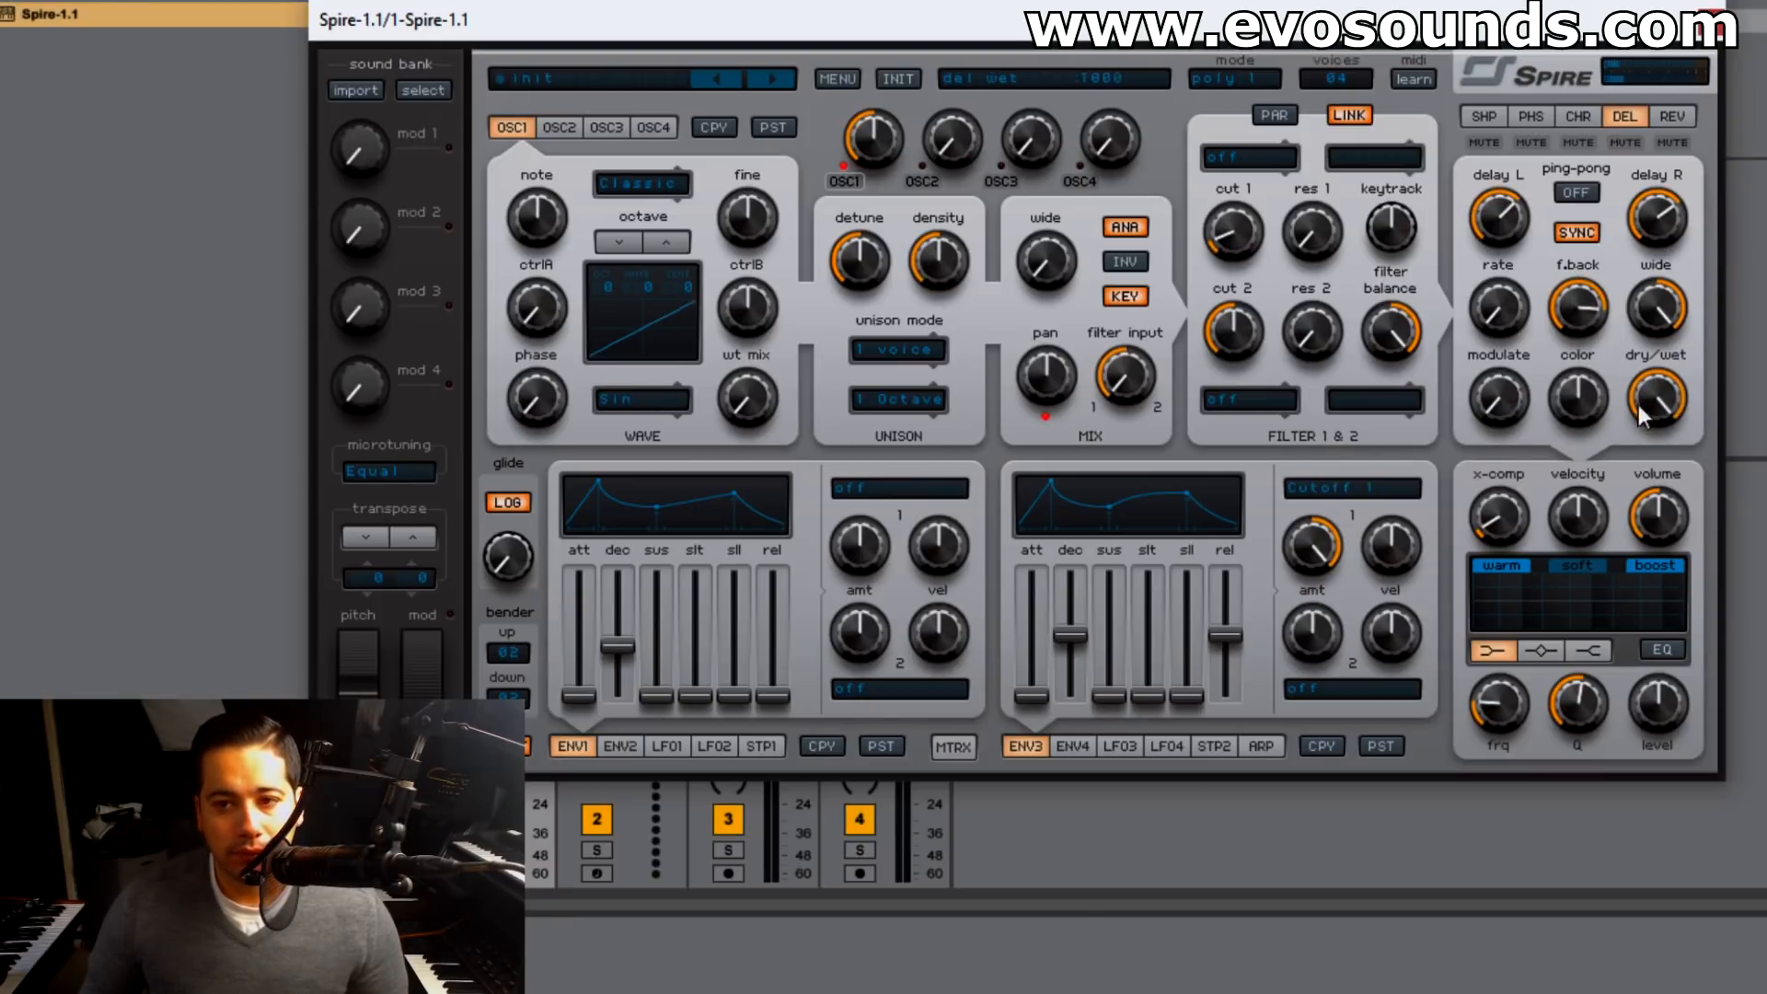
- Shorten the left delay time and lower the delay's feedback and dry/wet
{"action": "left_click_drag", "start_coordinate": [1513, 229], "coordinate": [1510, 246]}
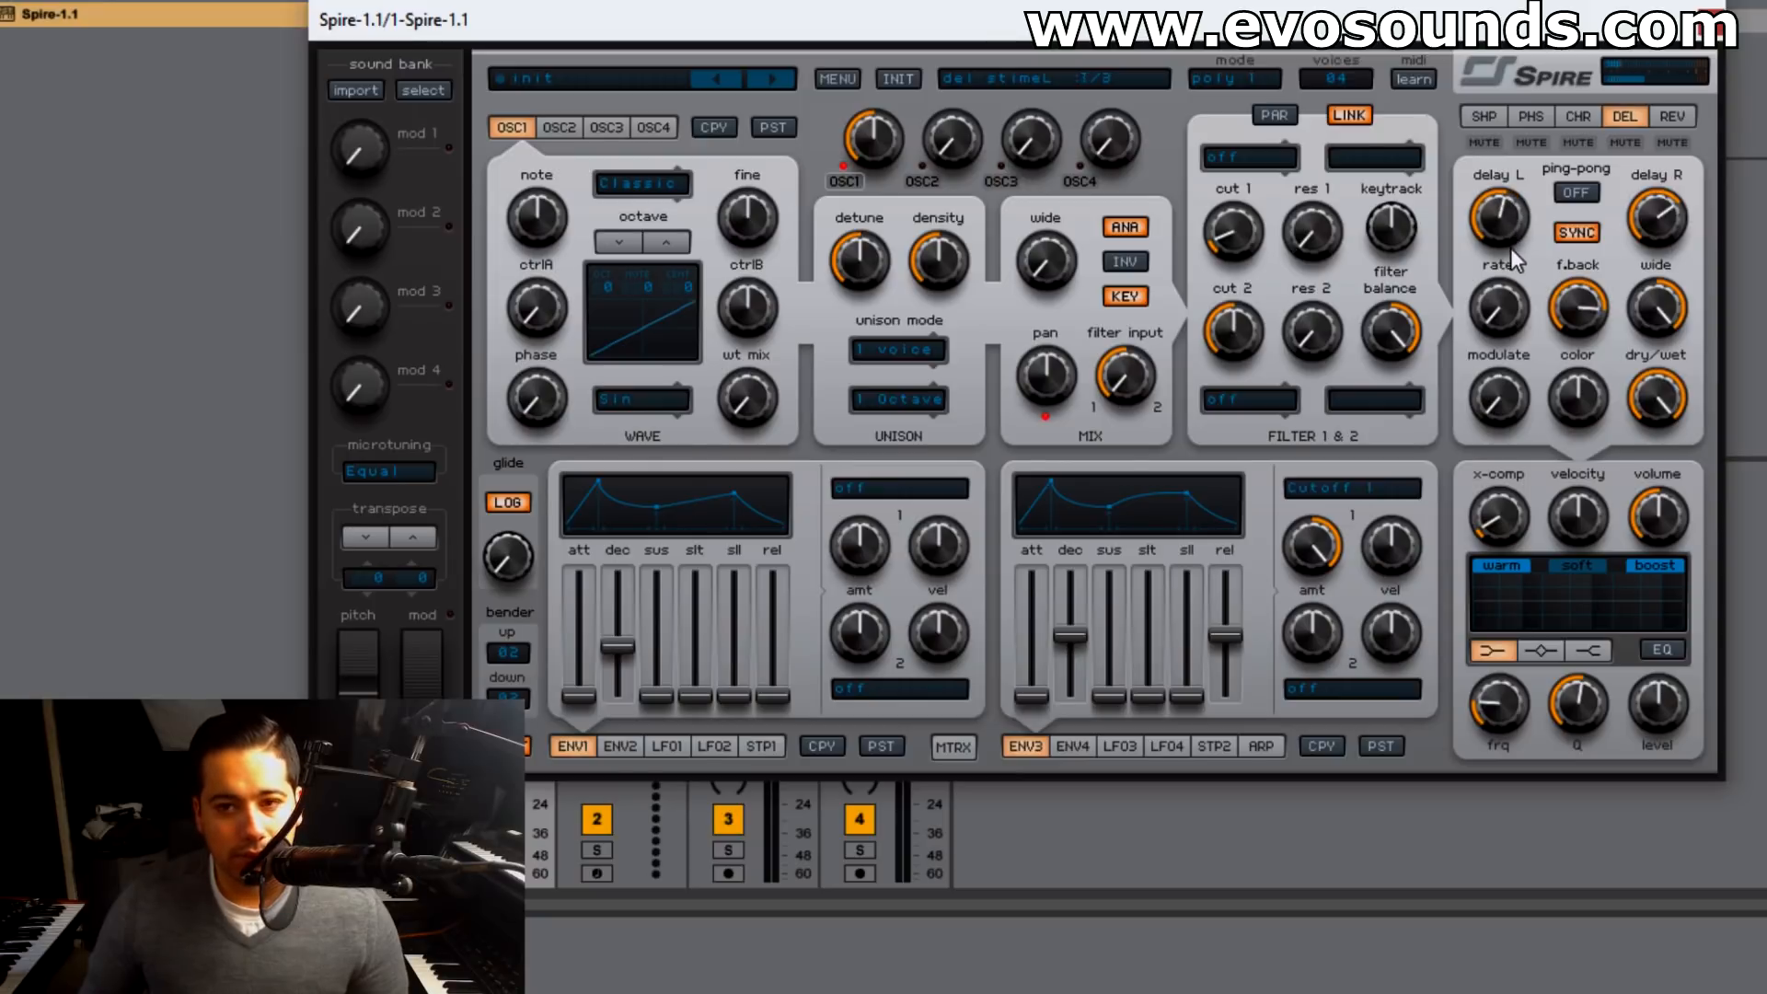
{"action": "left_click_drag", "start_coordinate": [1650, 379], "coordinate": [1599, 497]}
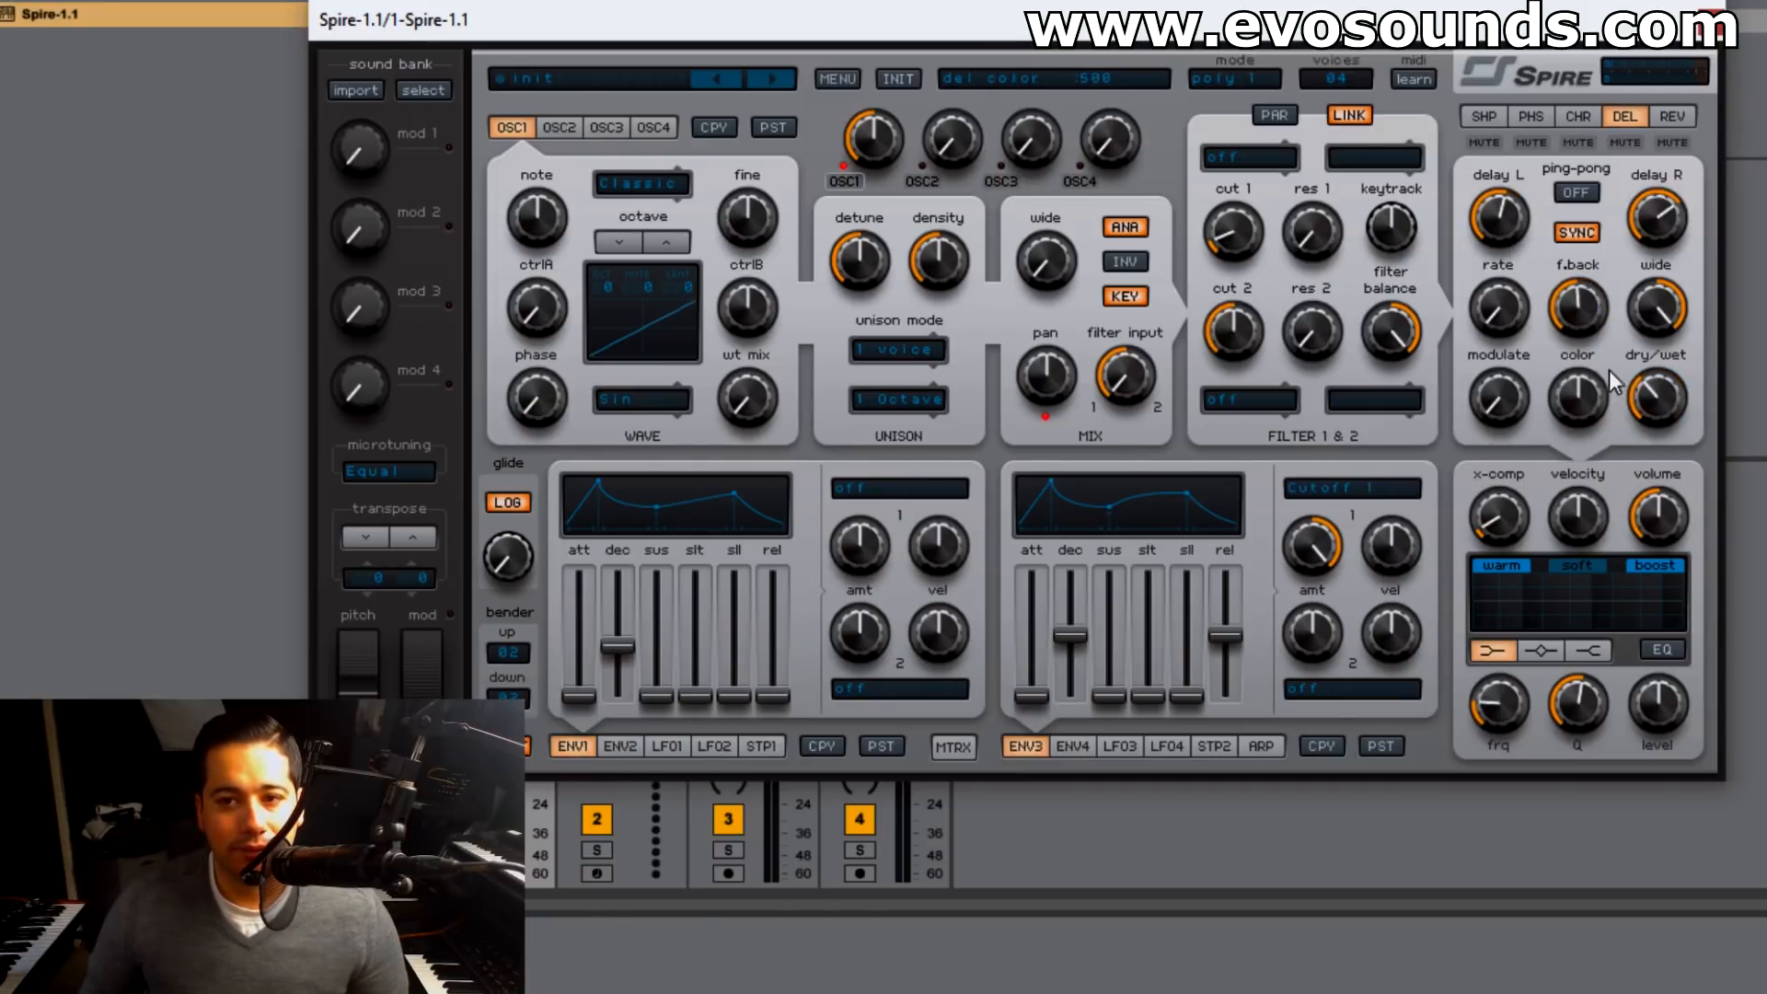
- Switch the delay's sync off, try the left delay time unsynced around 400, and switch sync back on
{"action": "left_click", "coordinate": [1579, 233]}
{"action": "left_click", "coordinate": [1579, 235]}
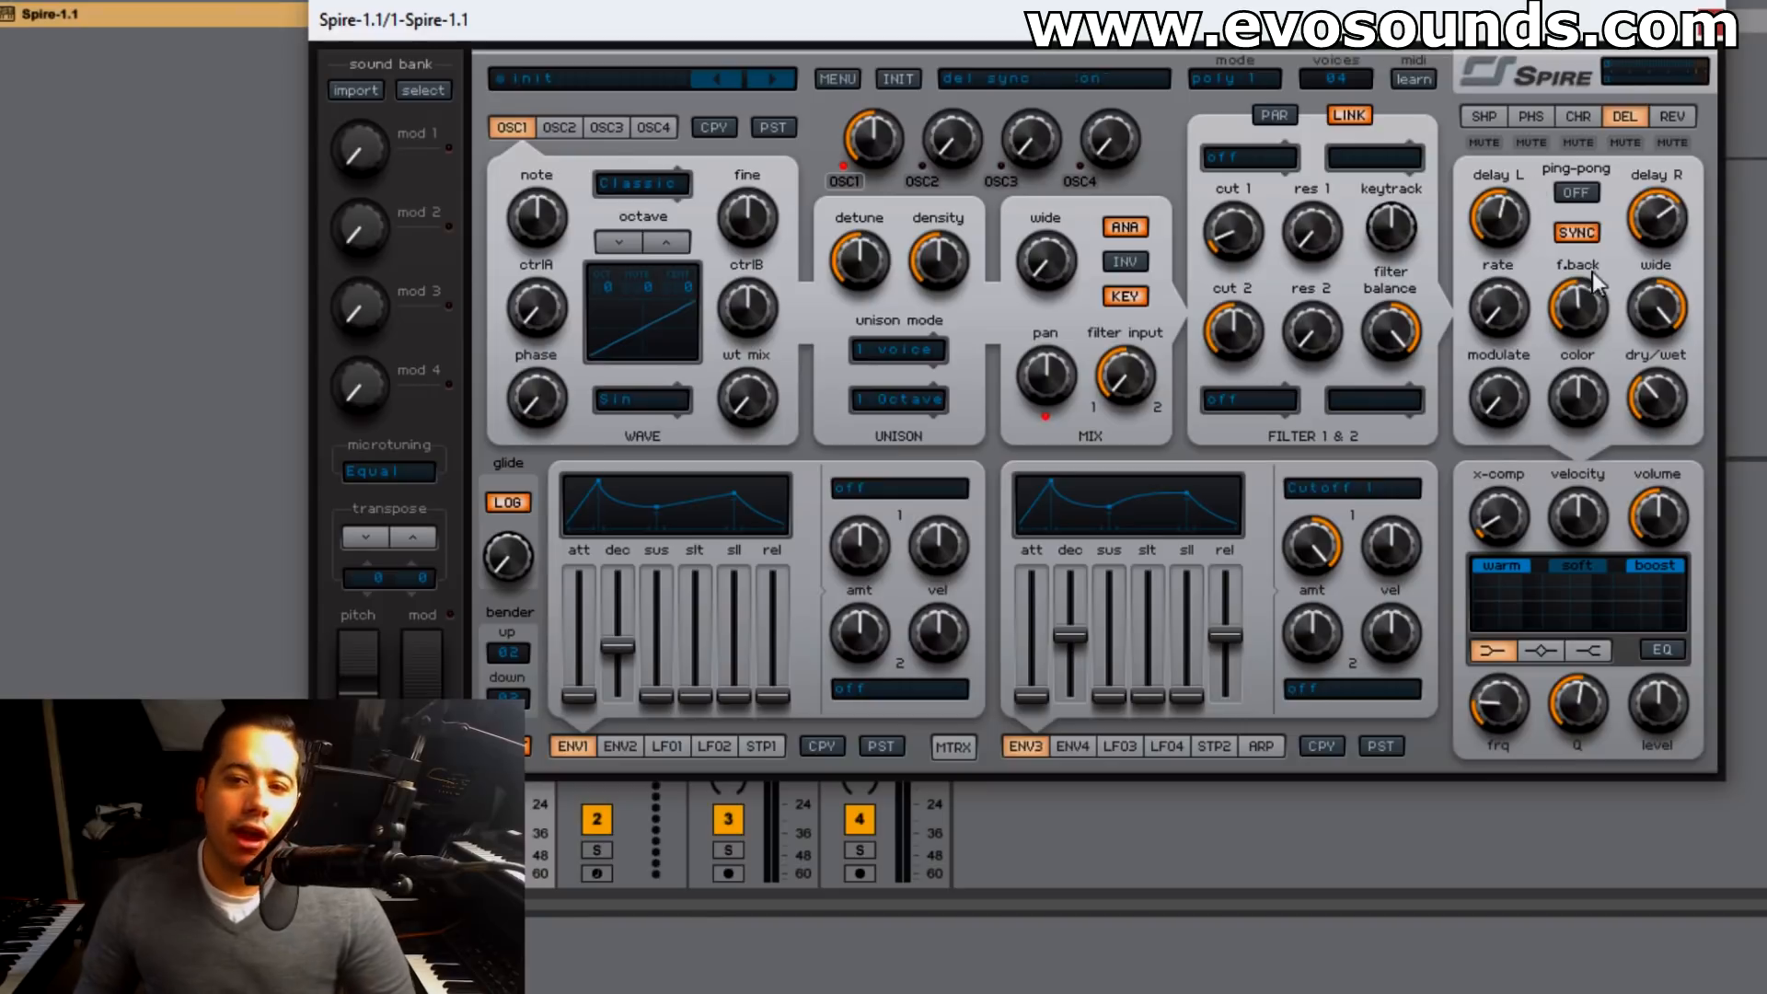
{"action": "left_click", "coordinate": [1559, 233]}
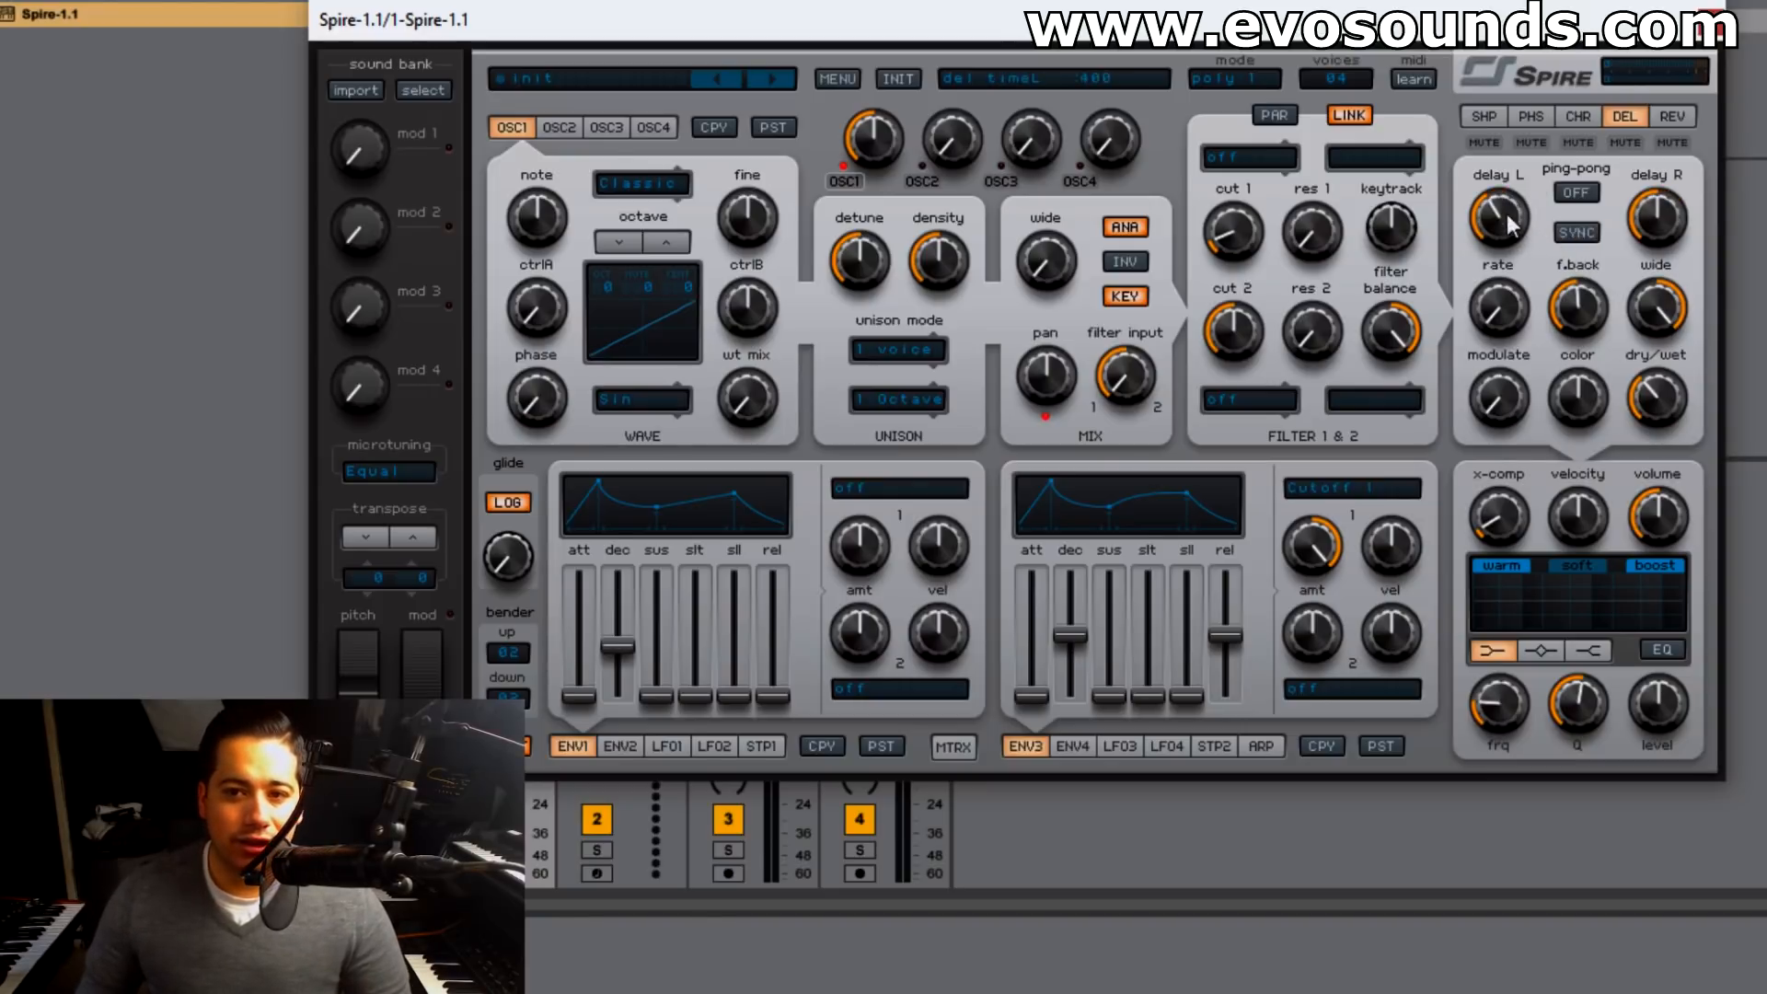
{"action": "left_click_drag", "start_coordinate": [1469, 230], "coordinate": [1544, 208]}
{"action": "left_click", "coordinate": [1585, 236]}
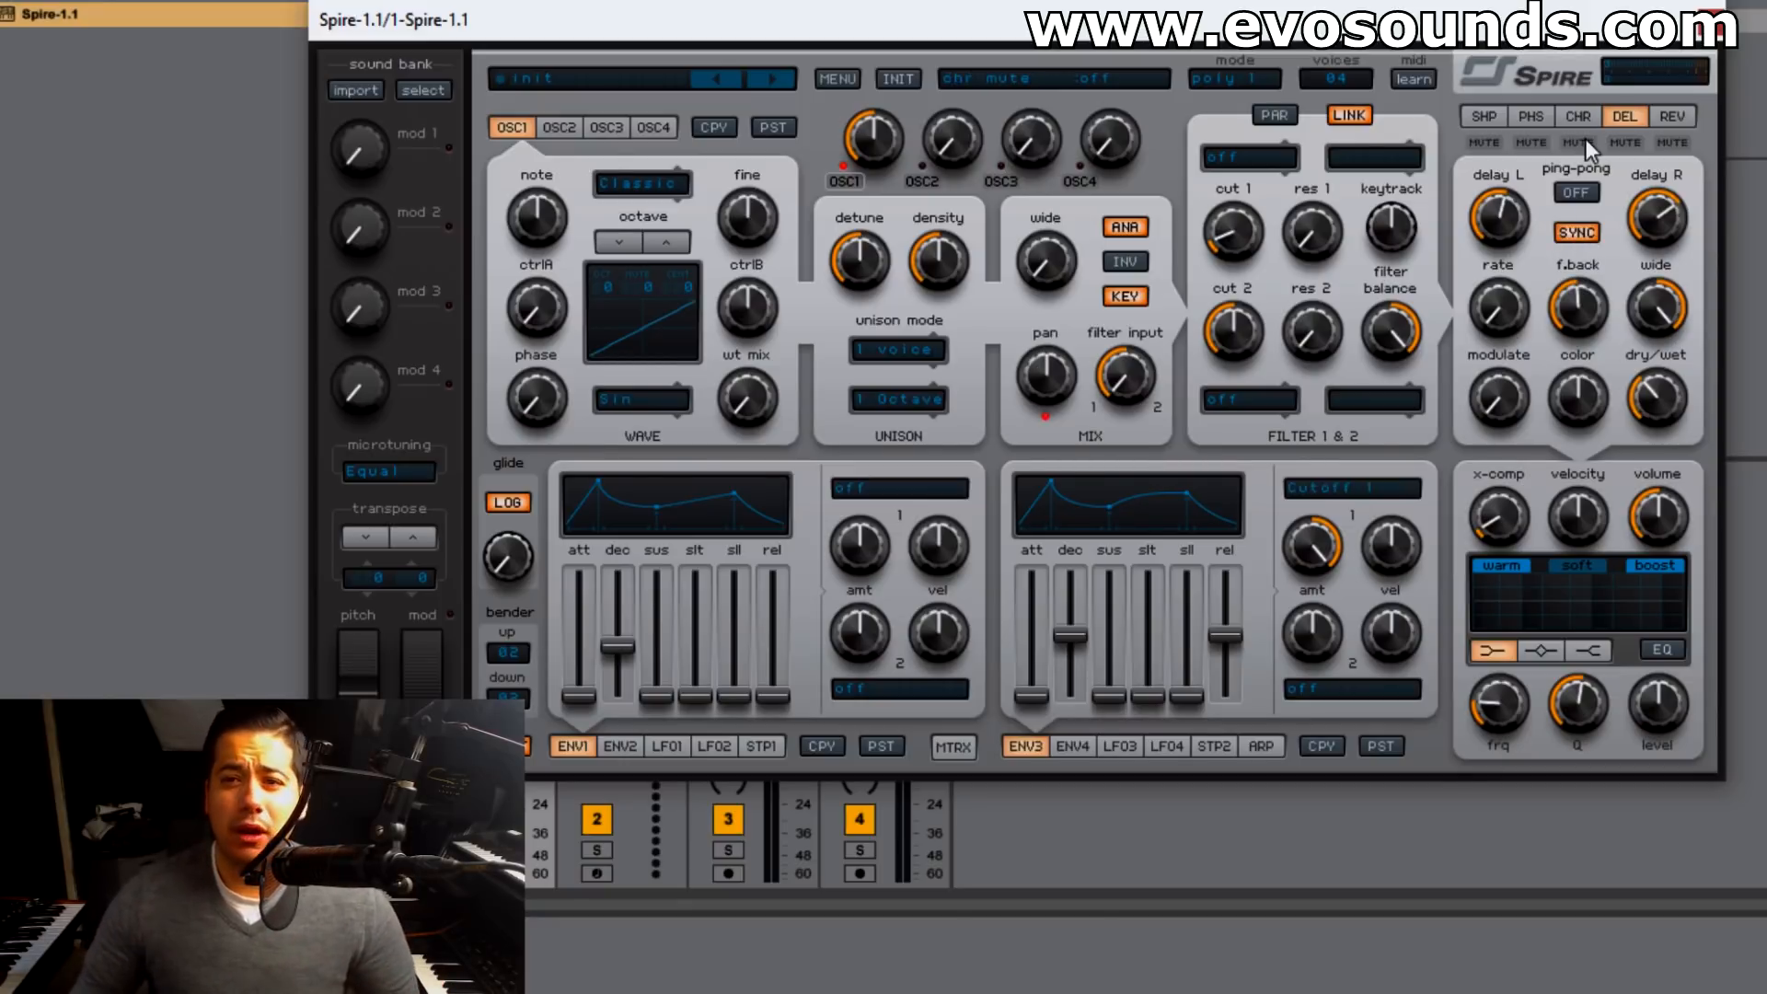
- Open the reverb settings, raise dry/wet to its maximum, and set the reverb mode to plate2
{"action": "left_click", "coordinate": [1664, 117]}
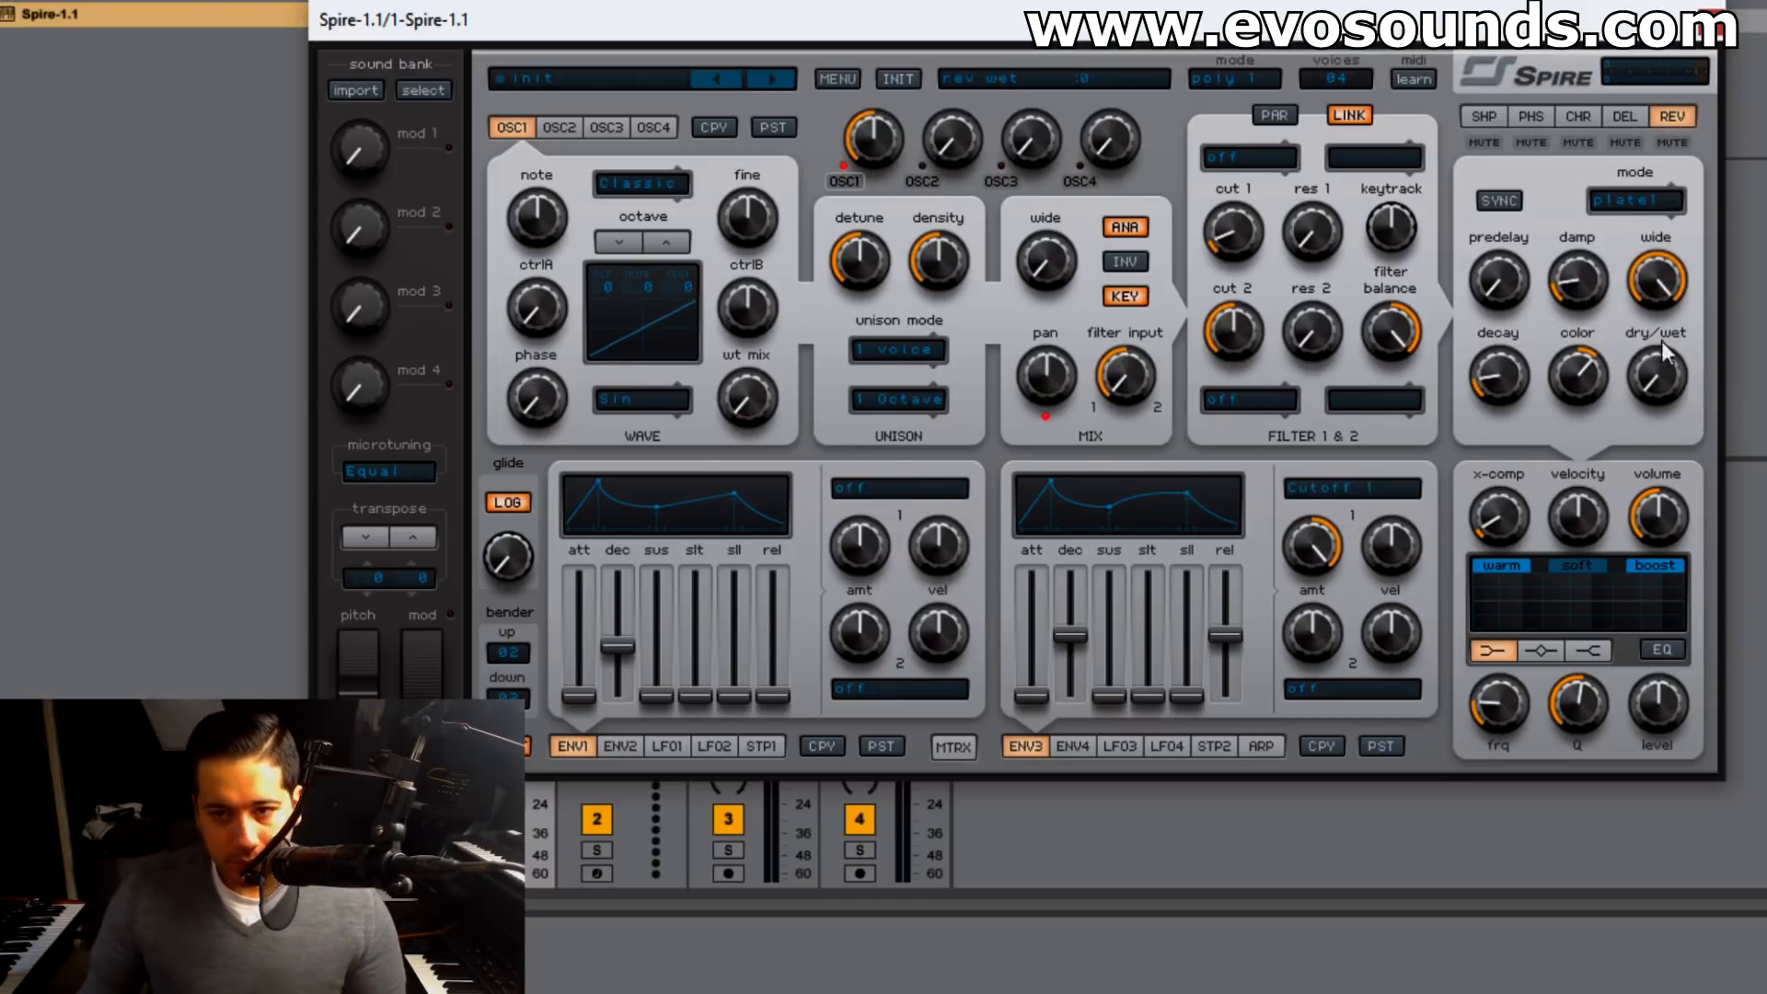
{"action": "left_click_drag", "start_coordinate": [1664, 369], "coordinate": [1664, 147]}
{"action": "left_click", "coordinate": [1645, 202]}
{"action": "left_click", "coordinate": [1677, 267]}
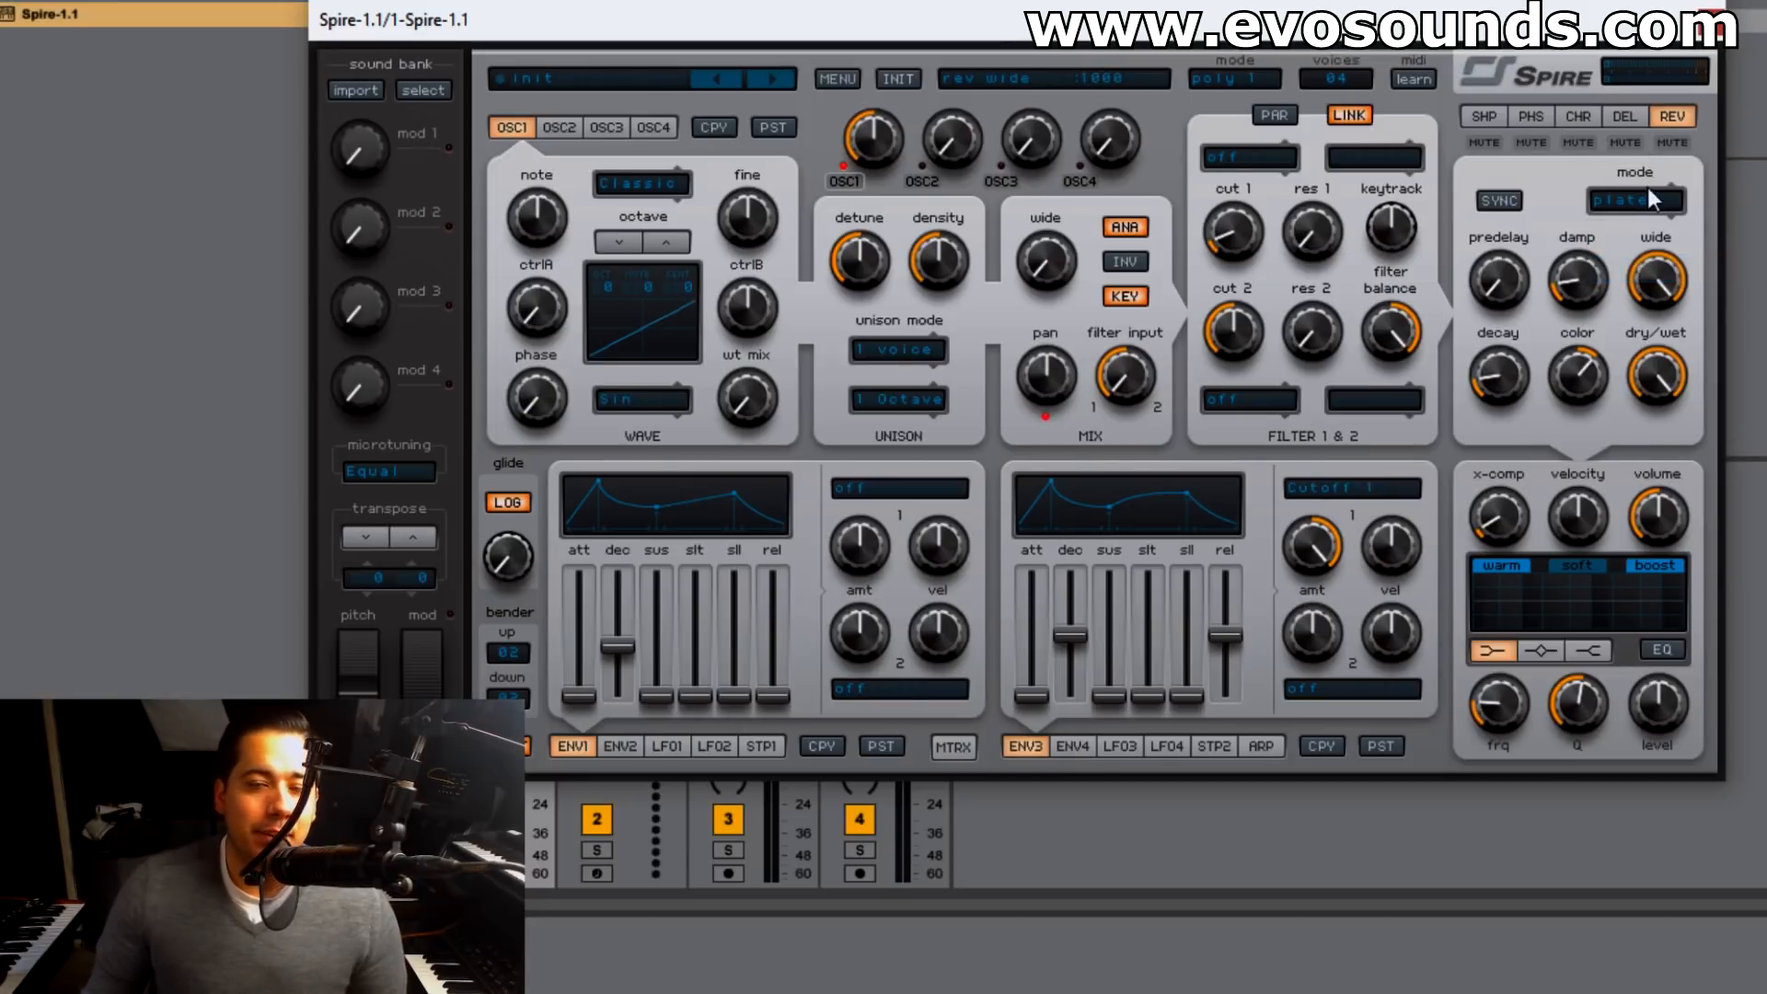
- Lengthen the reverb's decay and predelay, turn on sync, and set the synced predelay to 1/8
{"action": "left_click_drag", "start_coordinate": [1498, 368], "coordinate": [1532, 282]}
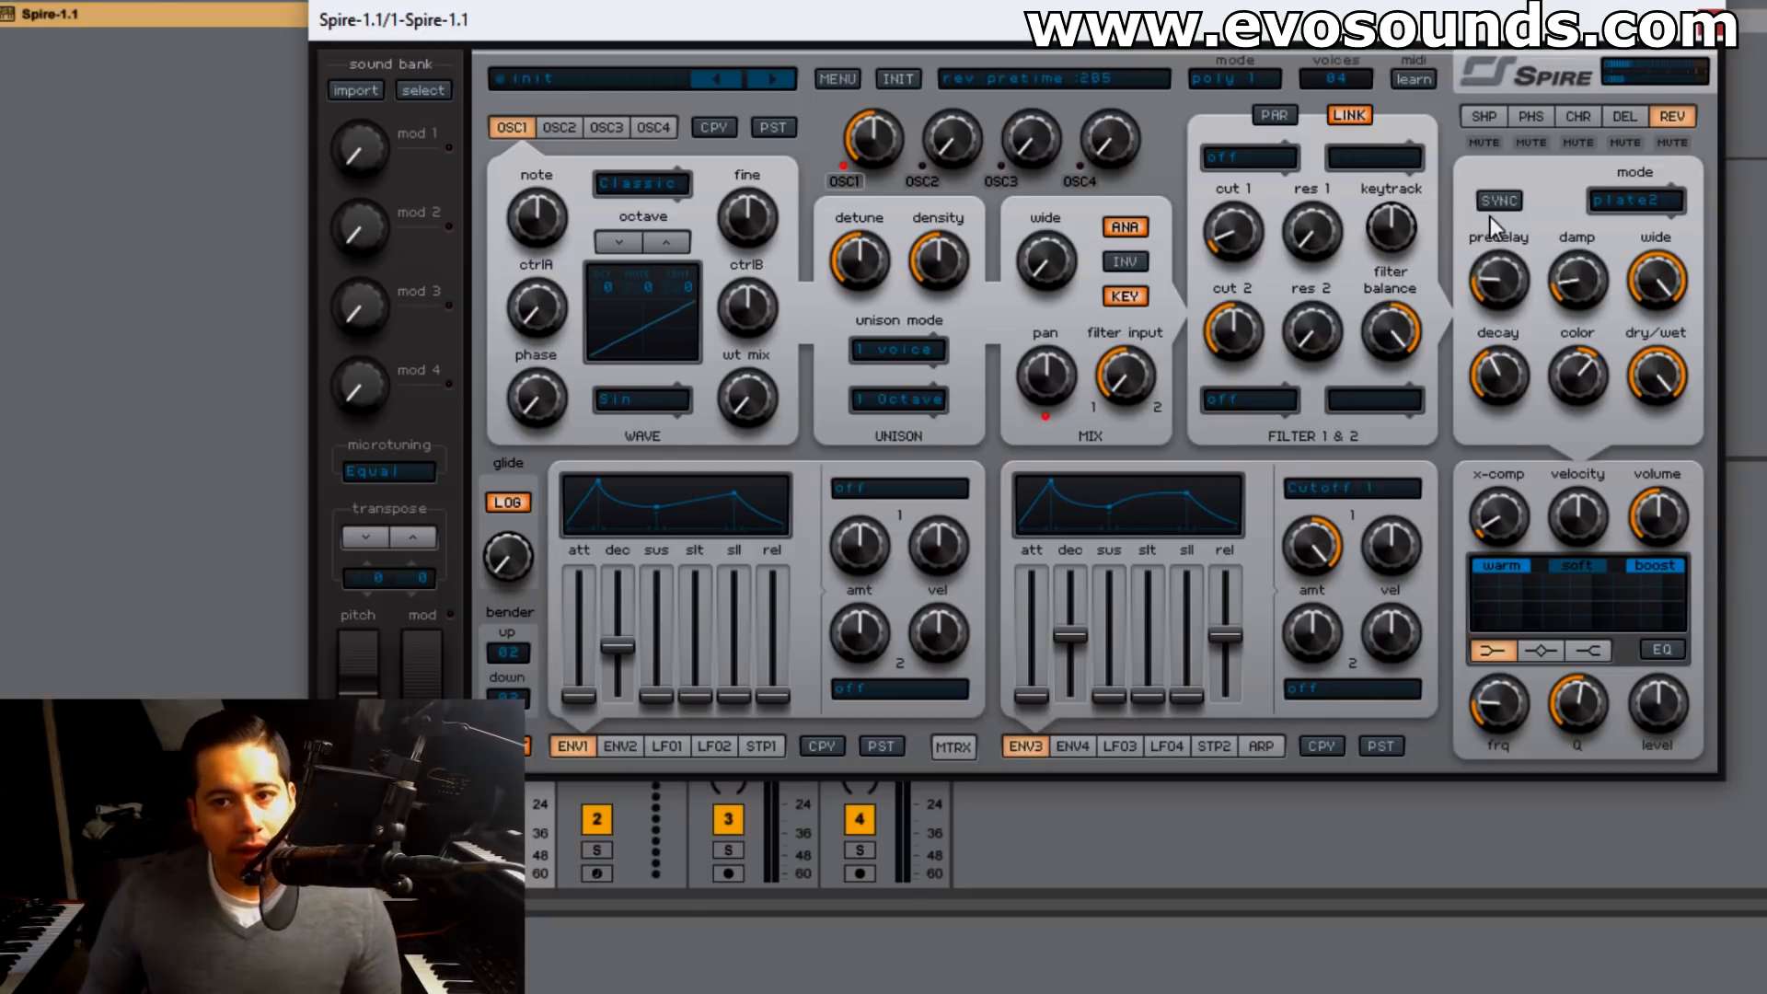
{"action": "left_click", "coordinate": [1500, 202]}
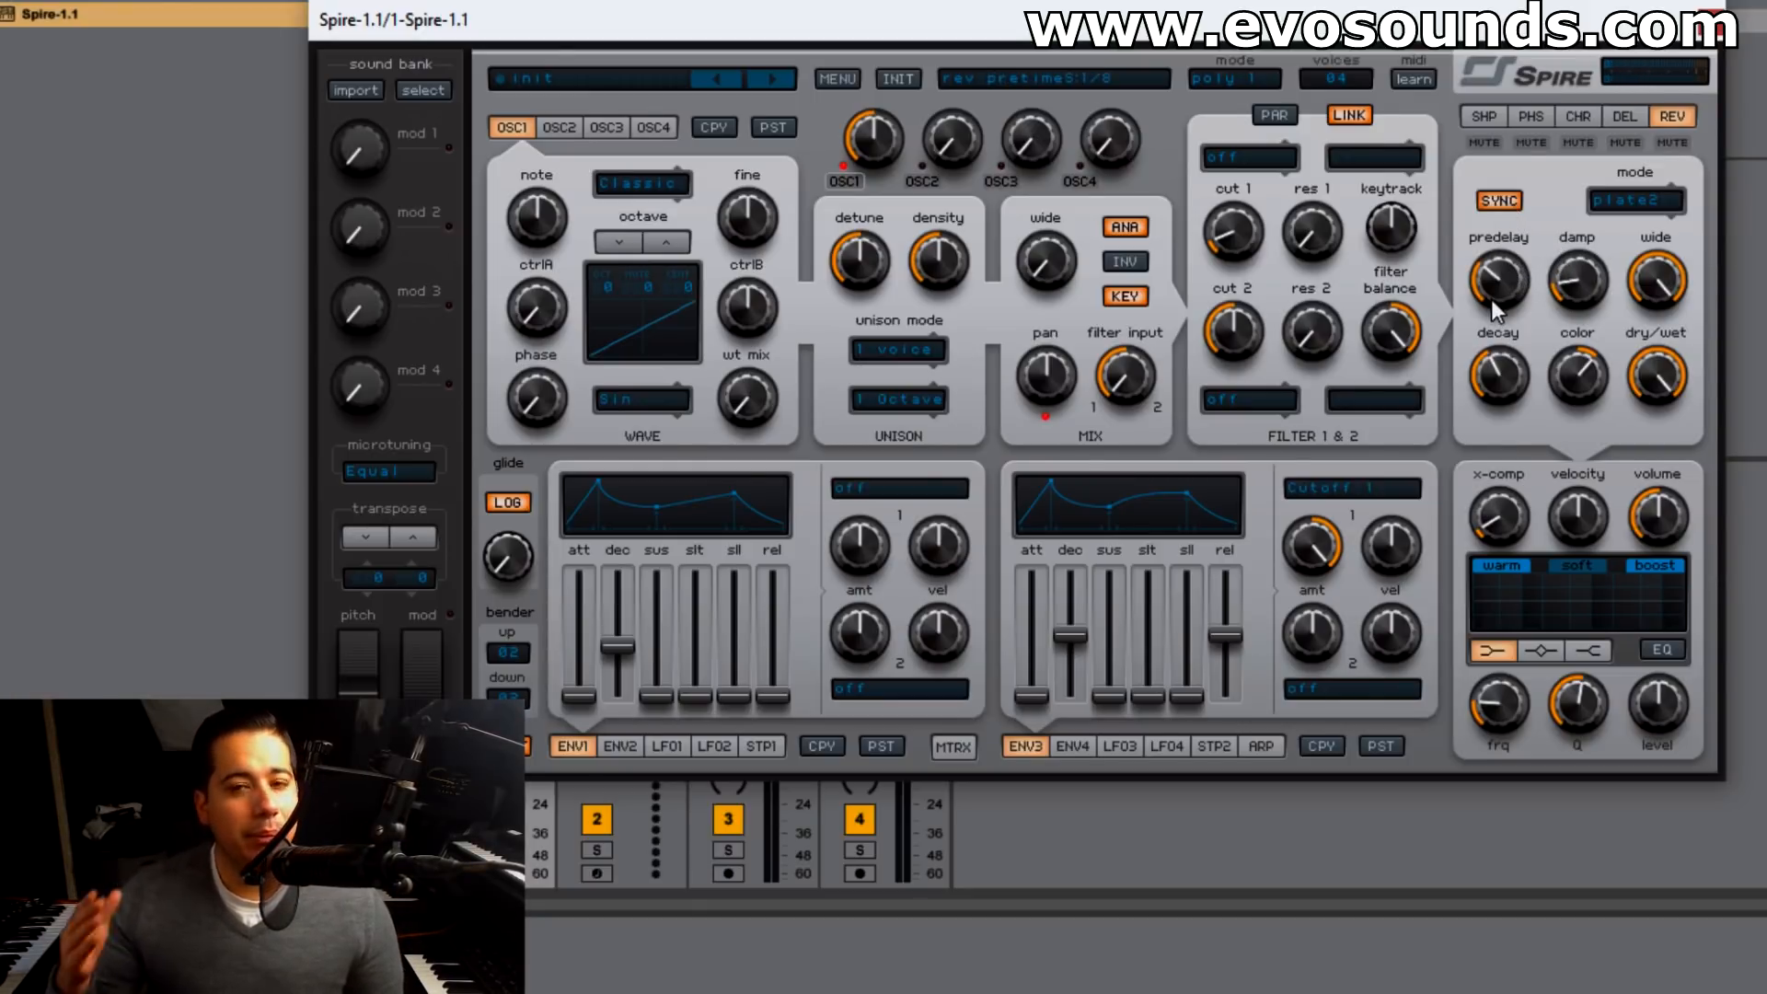
{"action": "left_click_drag", "start_coordinate": [1562, 276], "coordinate": [1534, 288]}
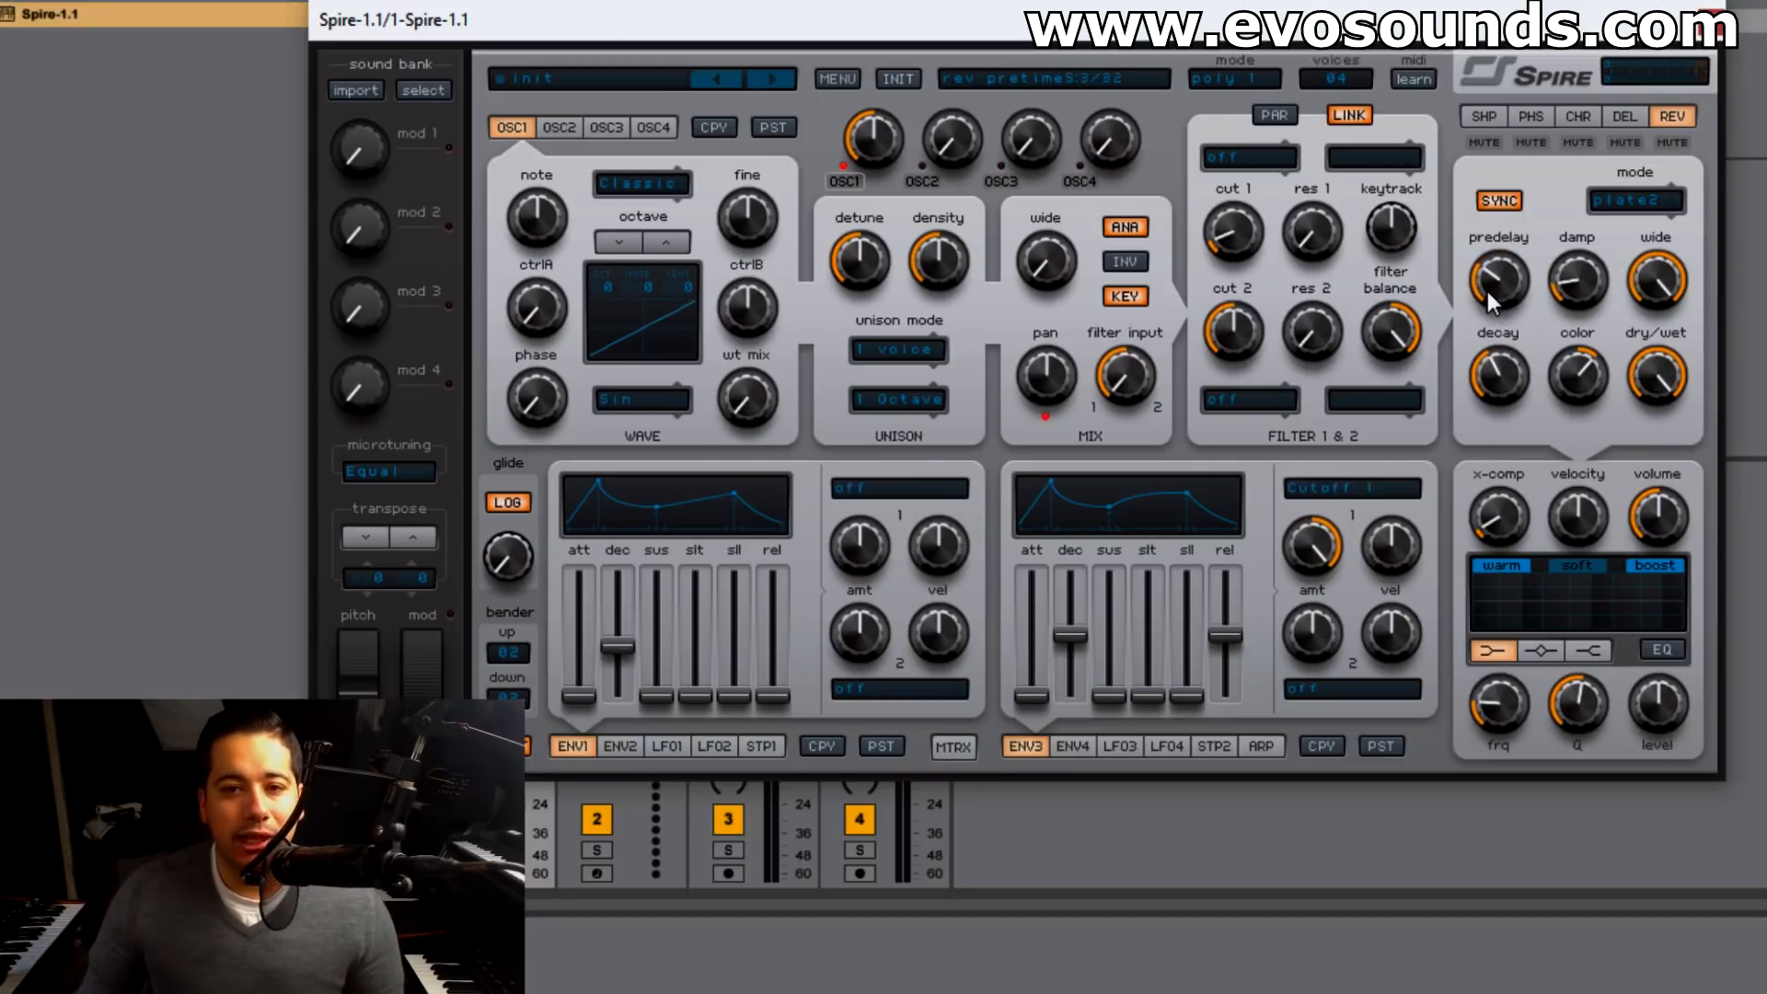
{"action": "left_click_drag", "start_coordinate": [1478, 286], "coordinate": [1496, 282]}
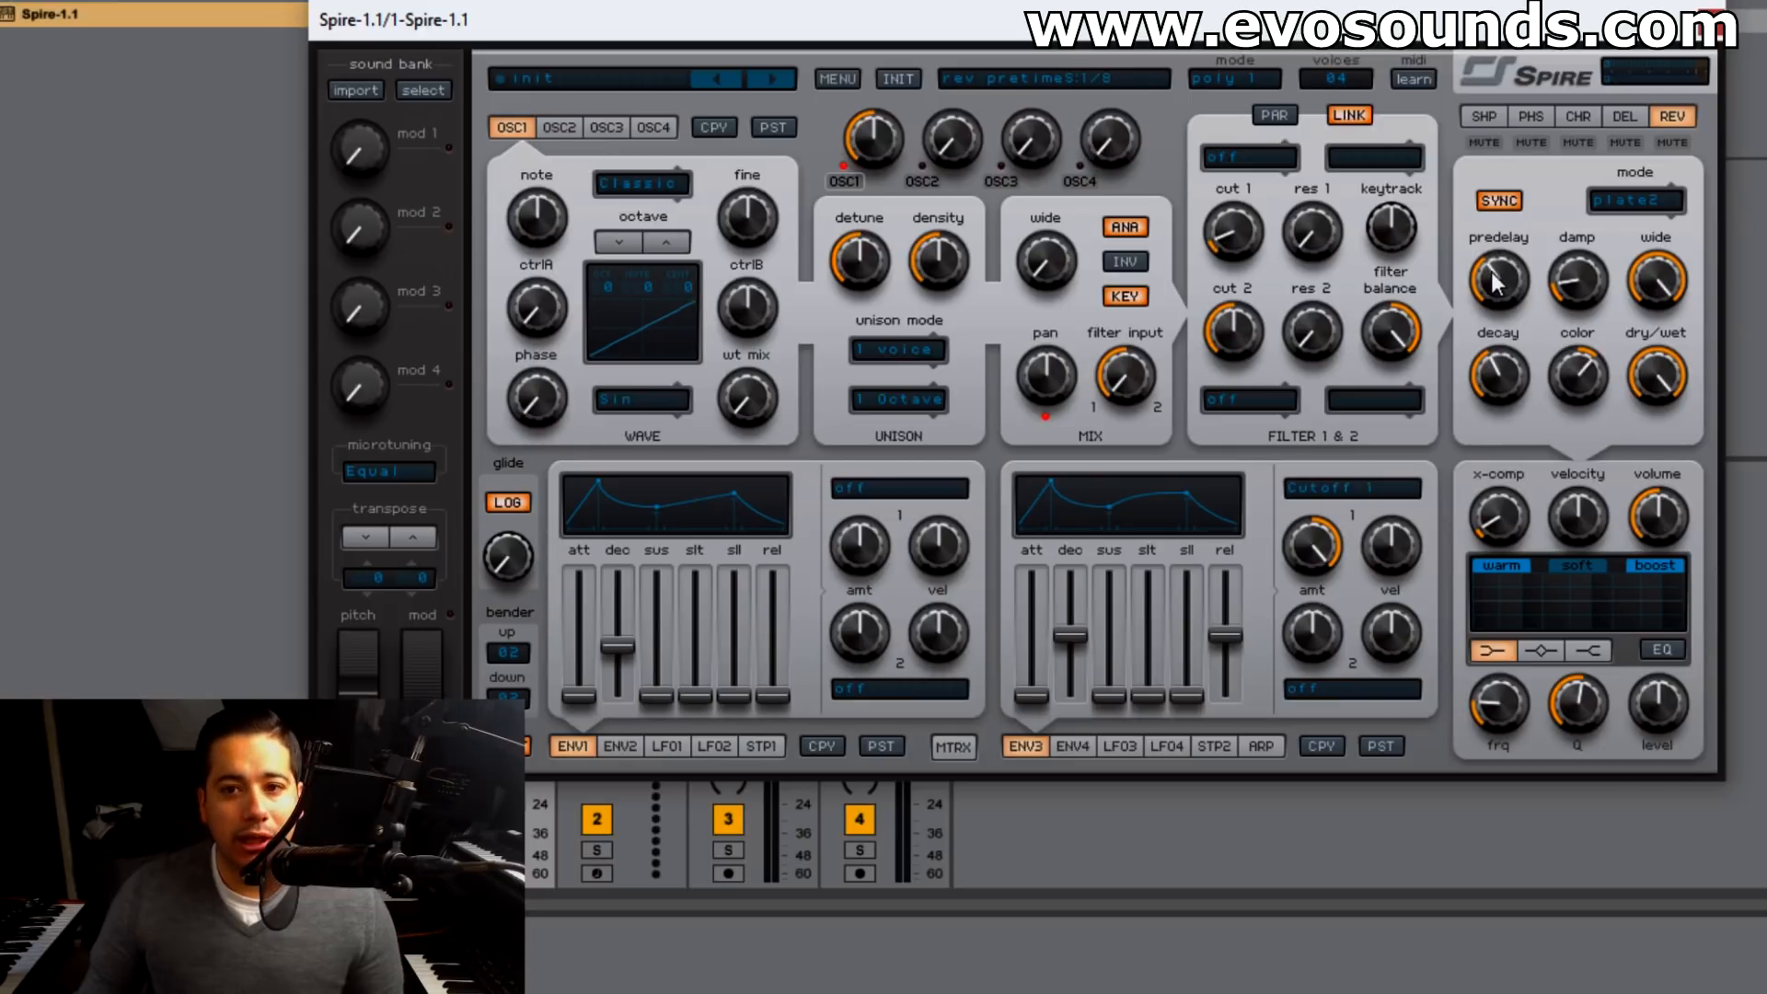
{"action": "left_click", "coordinate": [1496, 202]}
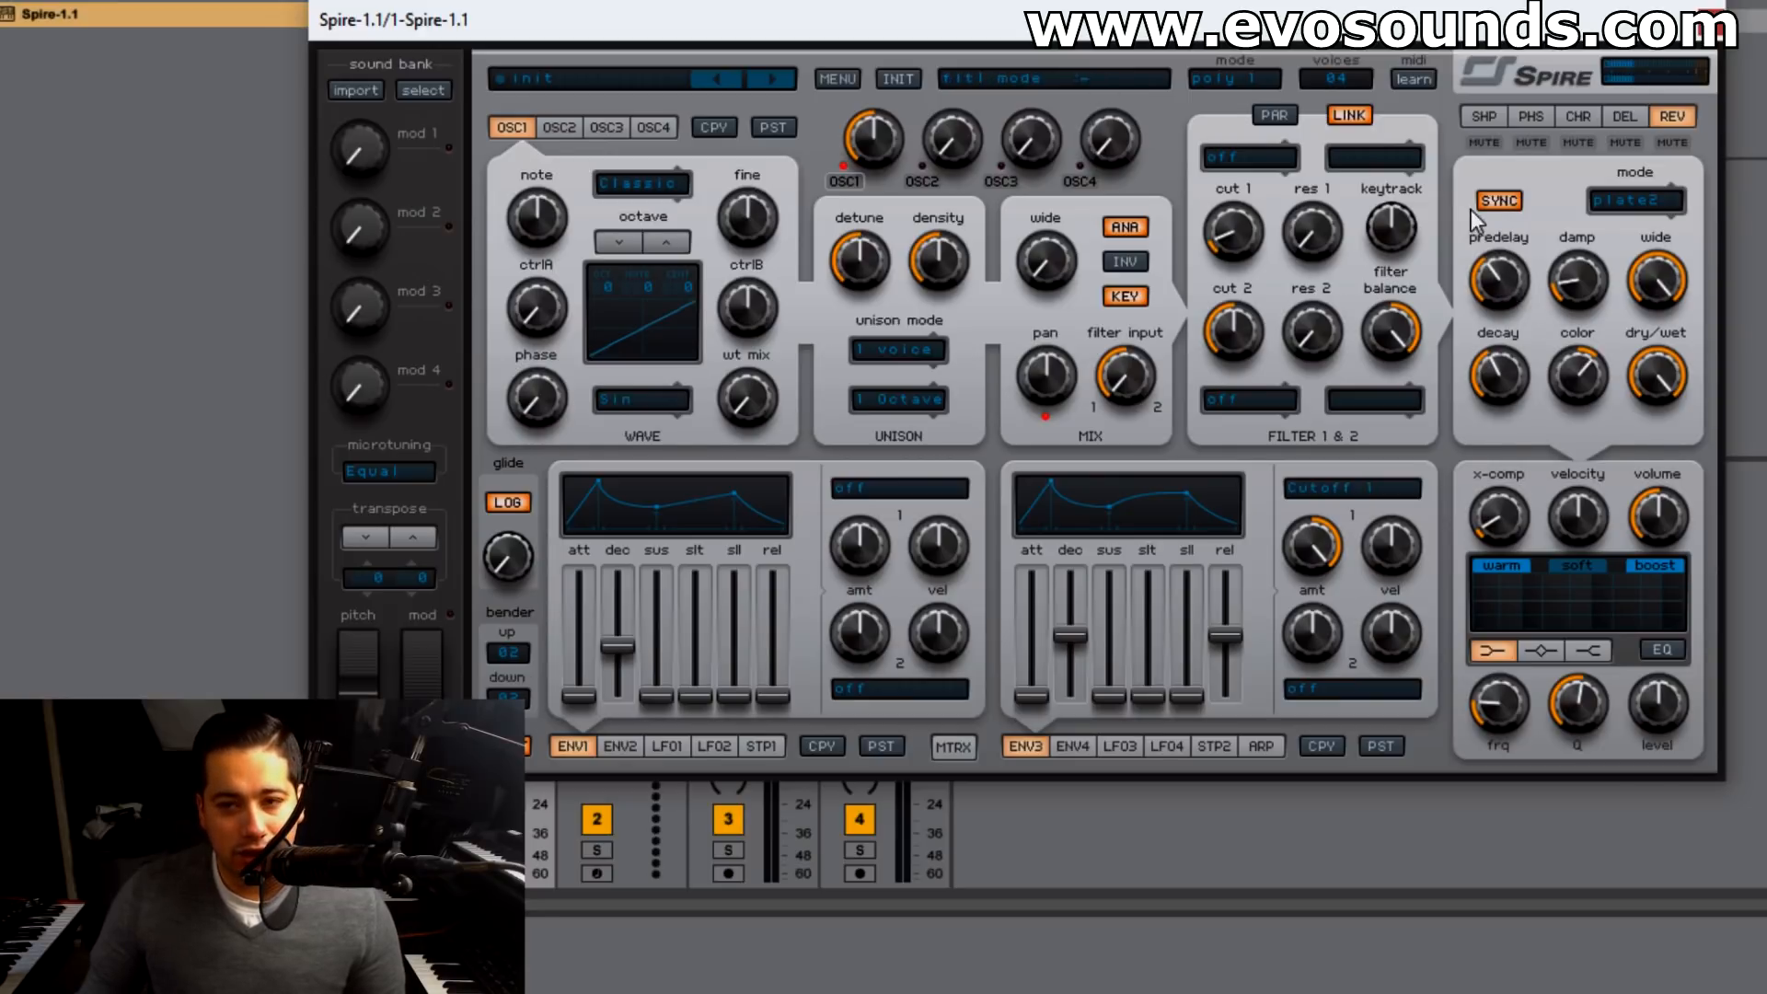
{"action": "left_click", "coordinate": [1498, 199]}
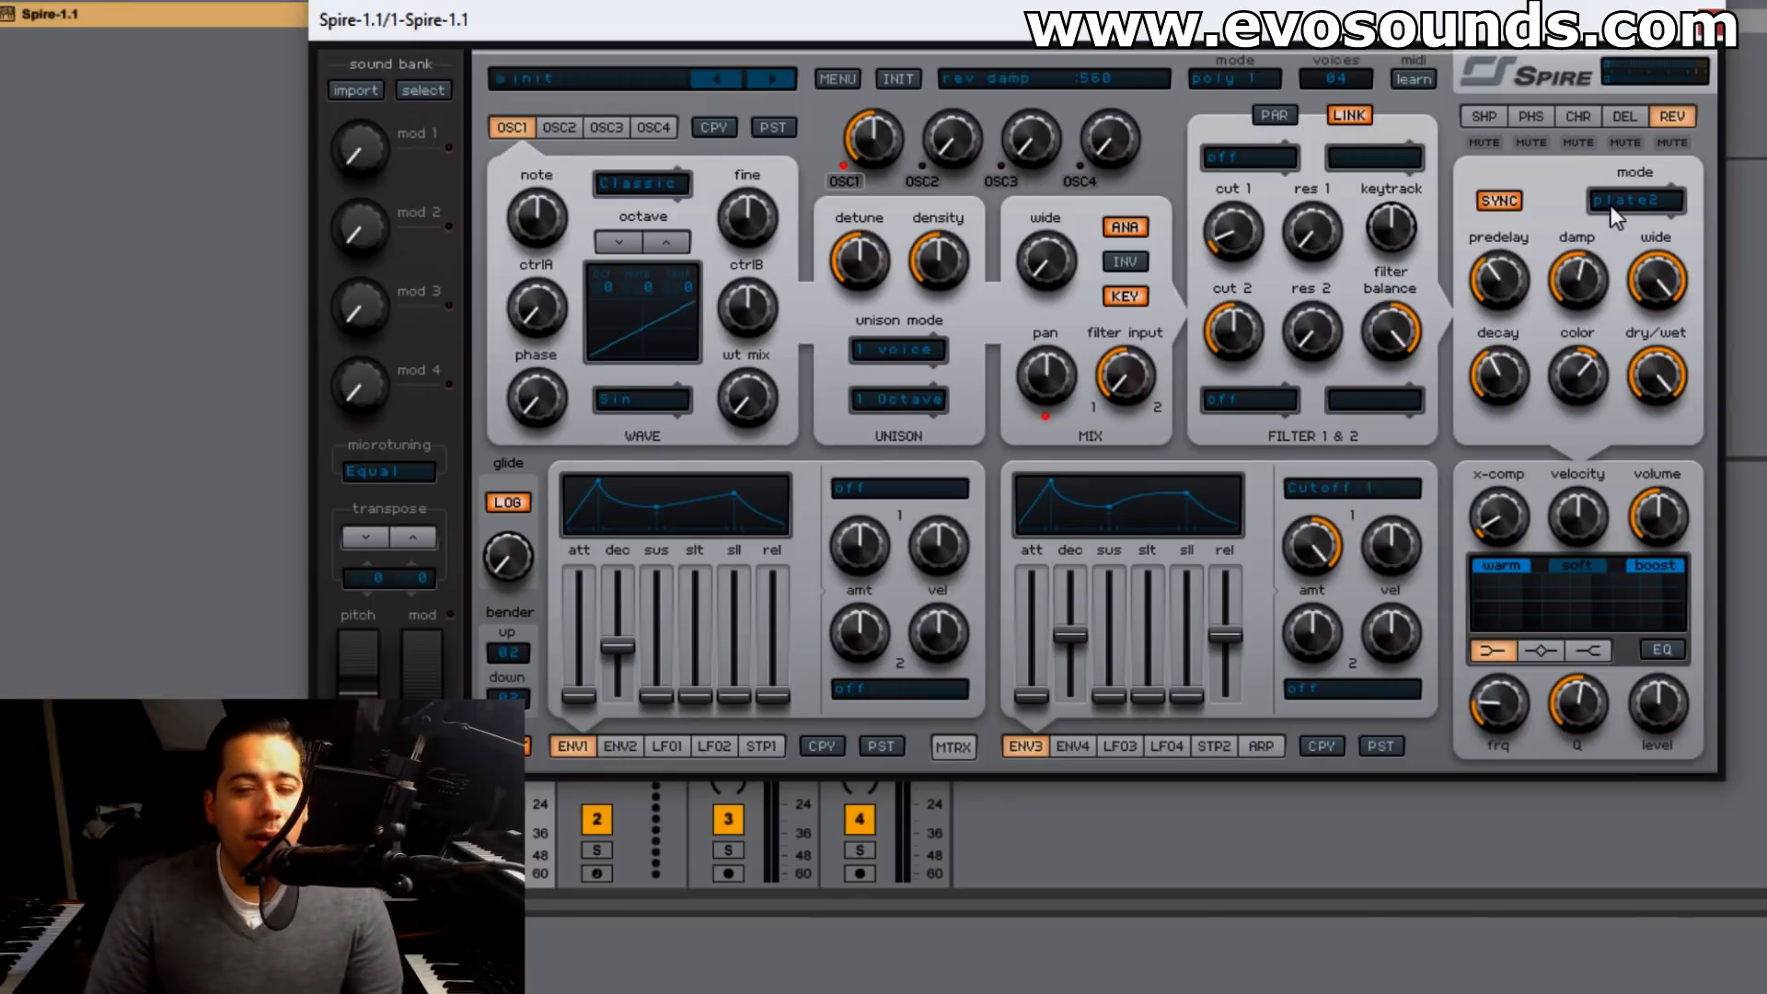
- Audition the reverb's damp up to 560 and its color up to 945
{"action": "left_click_drag", "start_coordinate": [1578, 277], "coordinate": [1591, 260]}
{"action": "mouse_move", "coordinate": [1589, 375]}
{"action": "mouse_move", "coordinate": [1577, 377]}
{"action": "left_mouse_down"}
{"action": "mouse_move", "coordinate": [1620, 290]}
{"action": "mouse_move", "coordinate": [1527, 383]}
{"action": "mouse_move", "coordinate": [1544, 424]}
{"action": "mouse_move", "coordinate": [1558, 392]}
{"action": "mouse_move", "coordinate": [1612, 379]}
{"action": "left_mouse_up"}
{"action": "mouse_move", "coordinate": [1677, 385]}
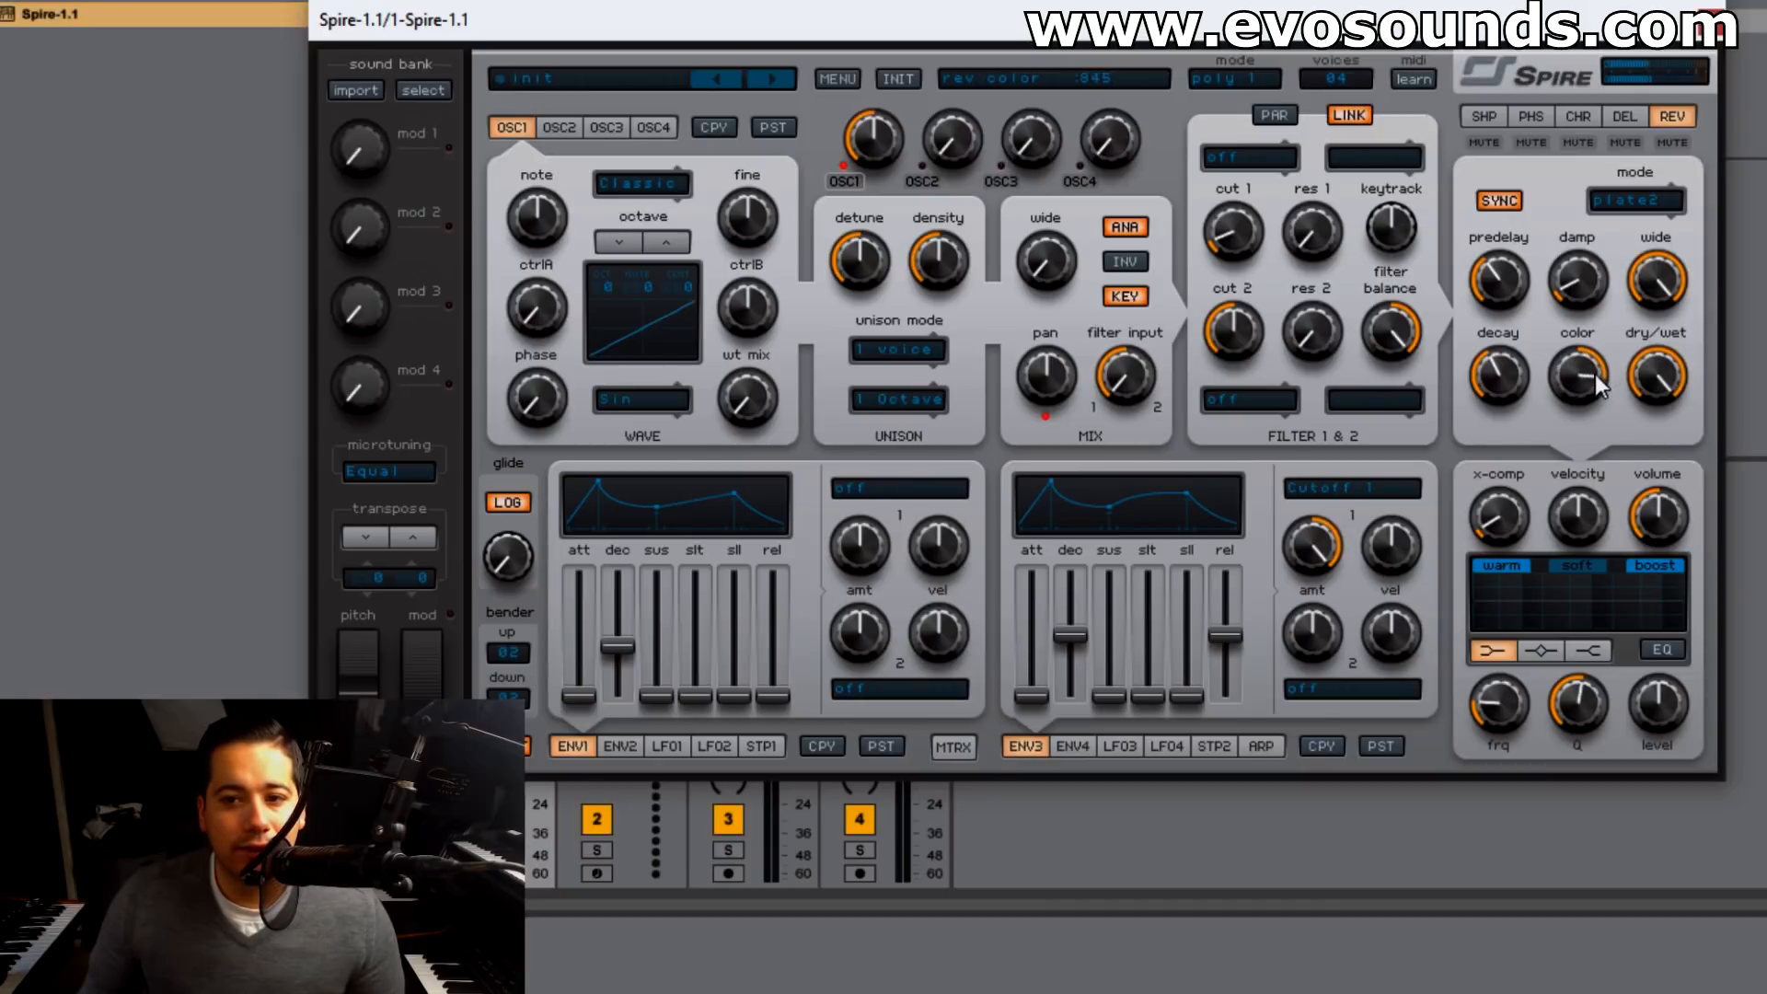
- Lower the reverb's damp to 30, reduce color, wide and dry/wet, lengthen decay, and set the synced predelay to 3/16
{"action": "left_click_drag", "start_coordinate": [1577, 304], "coordinate": [1573, 340]}
{"action": "left_click_drag", "start_coordinate": [1575, 367], "coordinate": [1532, 433]}
{"action": "left_click_drag", "start_coordinate": [1657, 279], "coordinate": [1544, 348]}
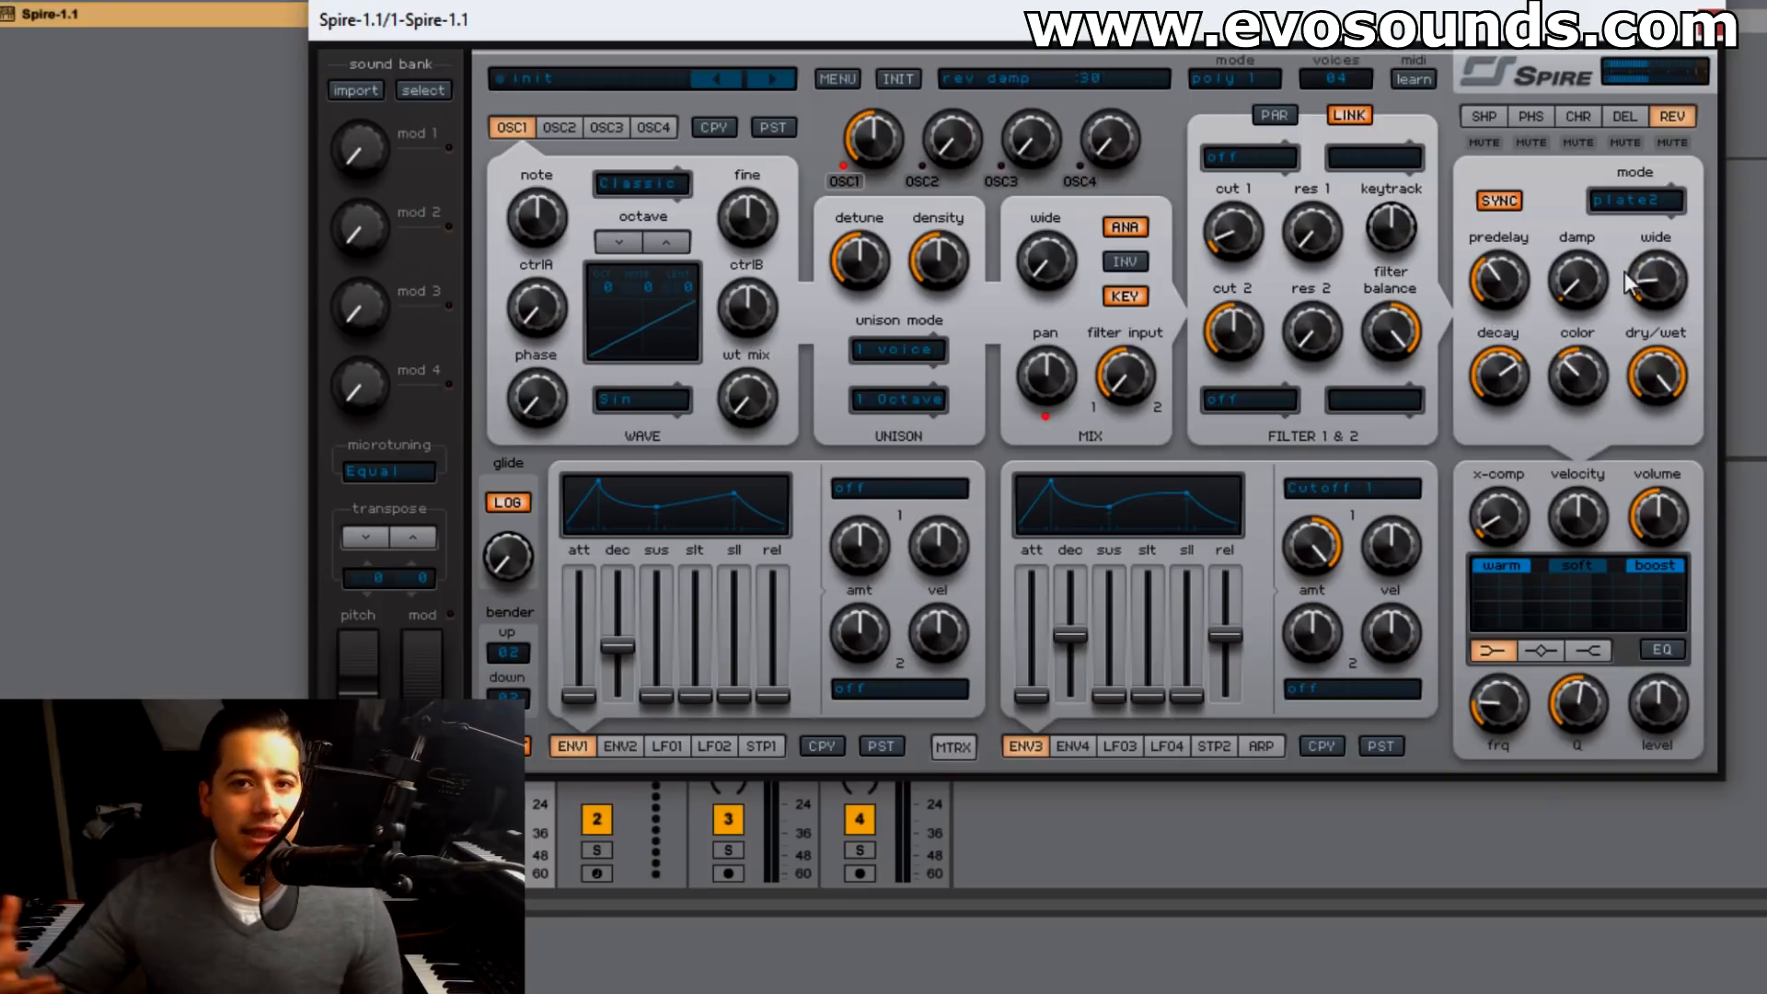
{"action": "left_click_drag", "start_coordinate": [1518, 278], "coordinate": [1525, 219]}
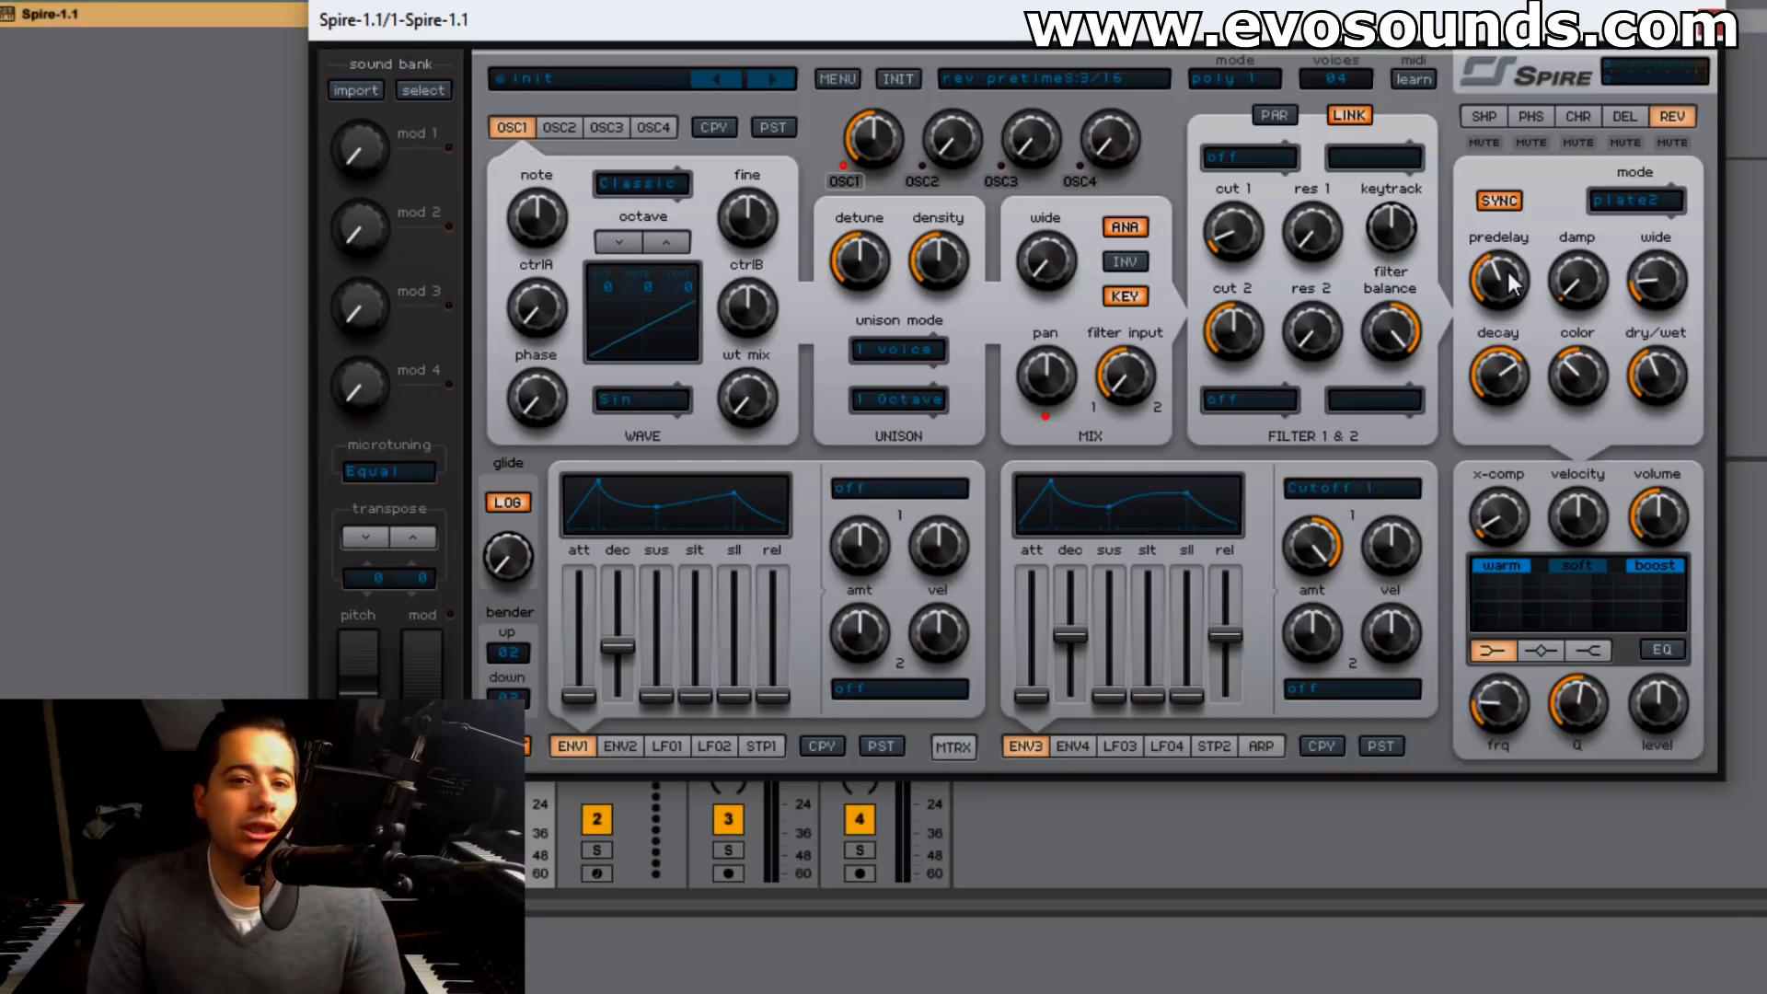
- Review the settings pages of the shaper, phaser, chorus, delay and reverb, and return to the shaper
{"action": "left_click", "coordinate": [1484, 119]}
{"action": "left_click", "coordinate": [1532, 120]}
{"action": "left_click", "coordinate": [1578, 117]}
{"action": "left_click", "coordinate": [1653, 115]}
{"action": "left_click", "coordinate": [1624, 116]}
{"action": "left_click", "coordinate": [1577, 118]}
{"action": "left_click", "coordinate": [1530, 116]}
{"action": "left_click", "coordinate": [1491, 116]}
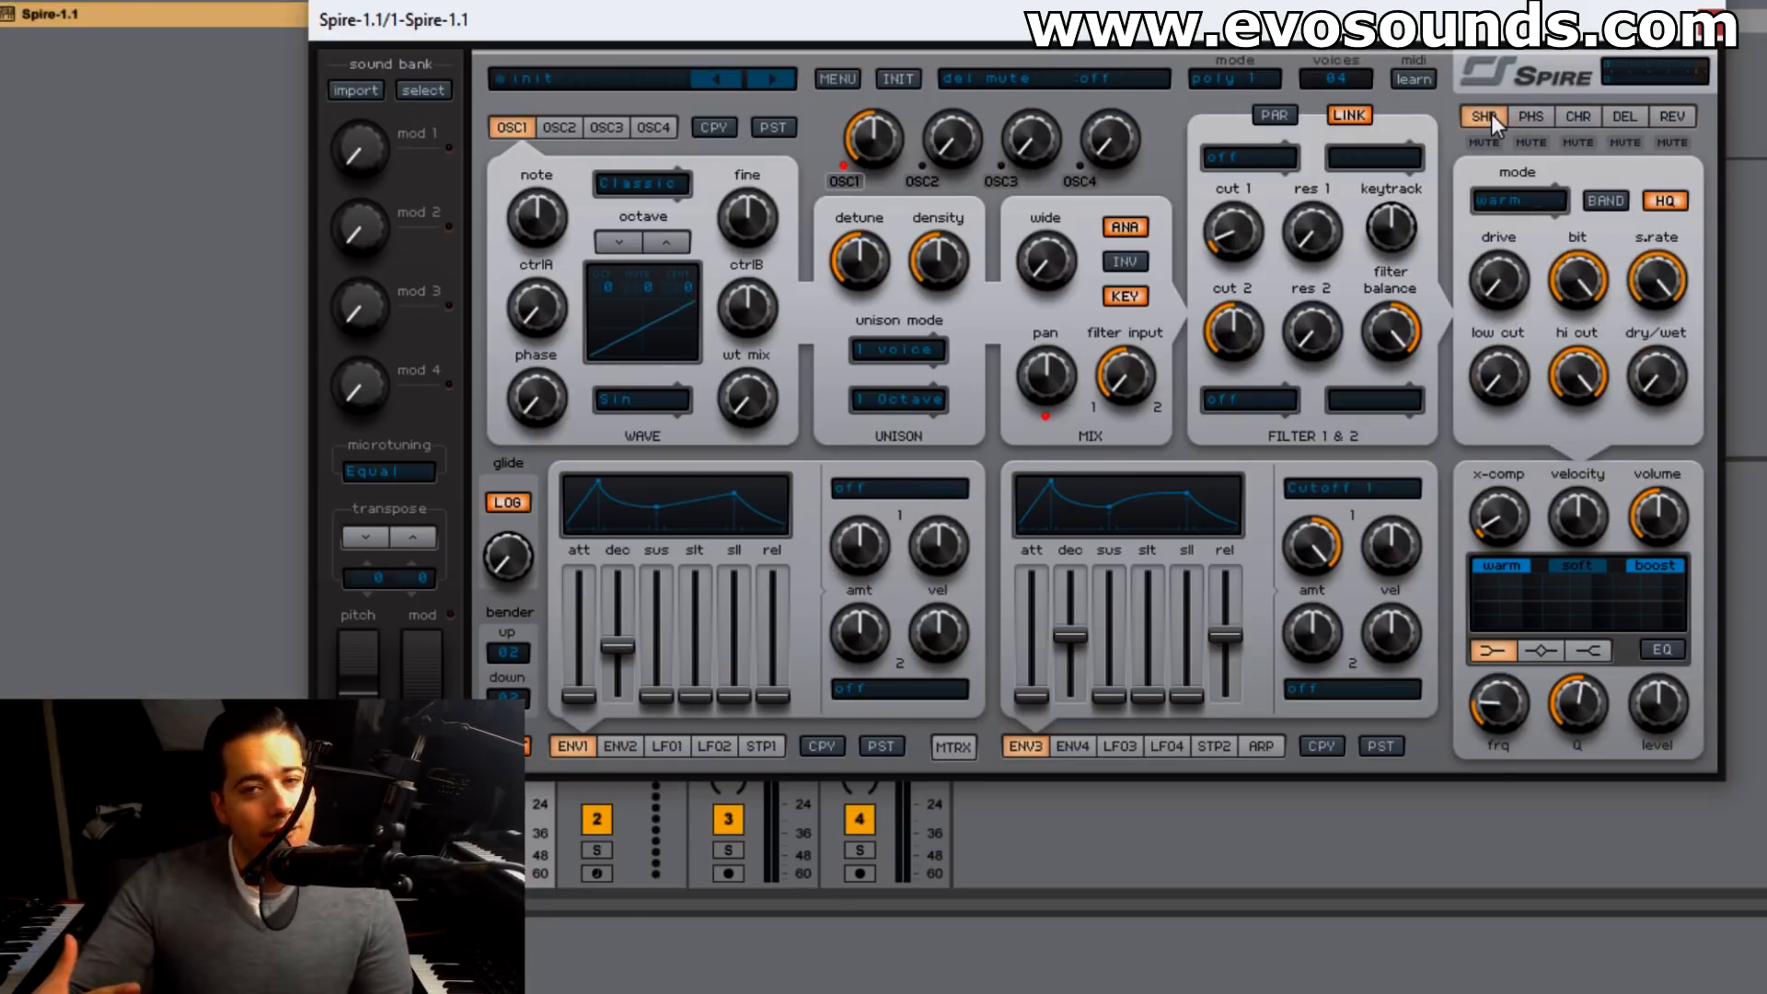